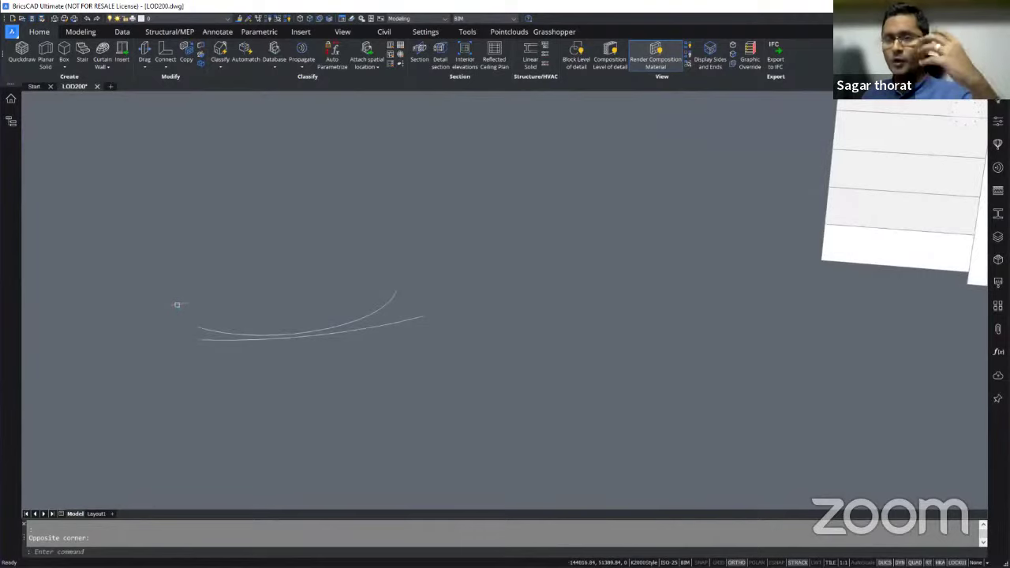
Open Grasshopper alongside the drawing that contains the two curves
scroll(177, 305, "down", 1)
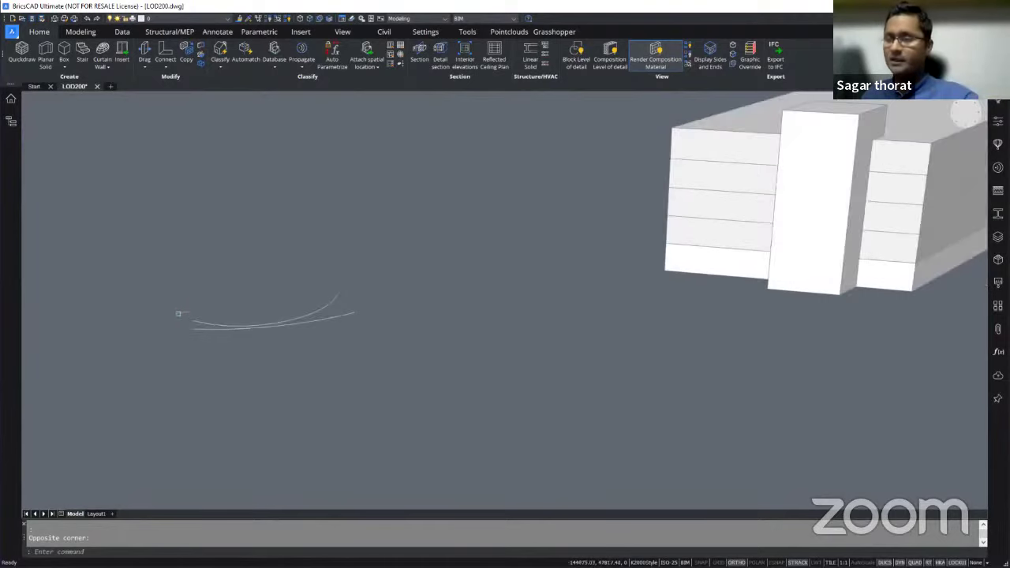
middle_click_drag(207, 327, 250, 316, "shift")
middle_click_drag(301, 348, 298, 327)
mouse_move(301, 306)
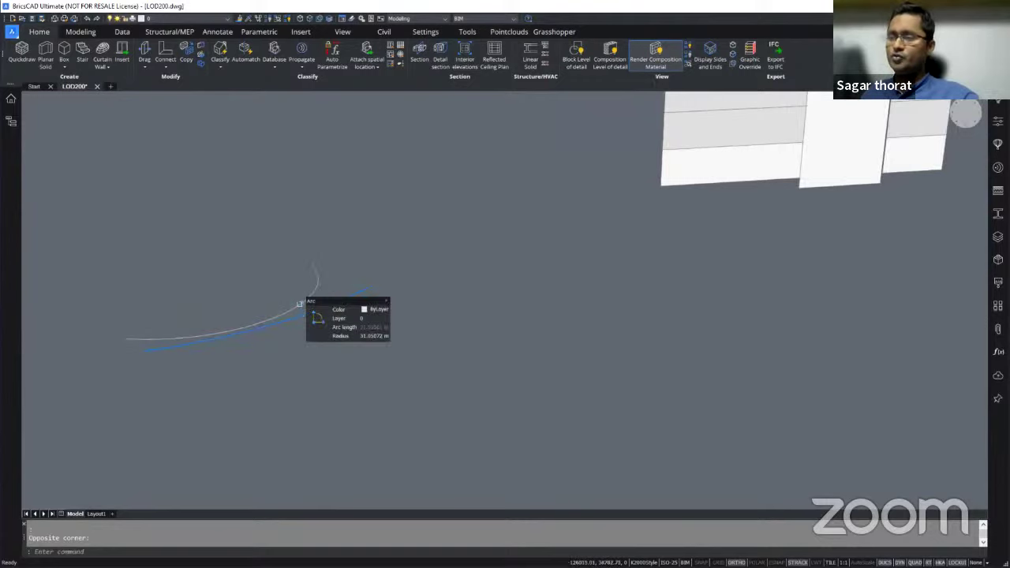
left_click(567, 31)
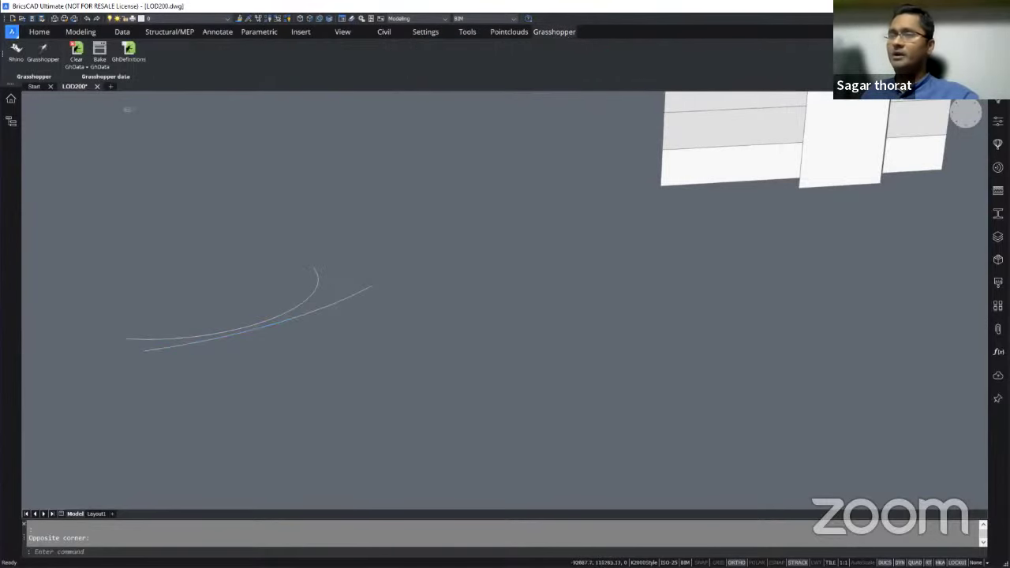
left_click(51, 58)
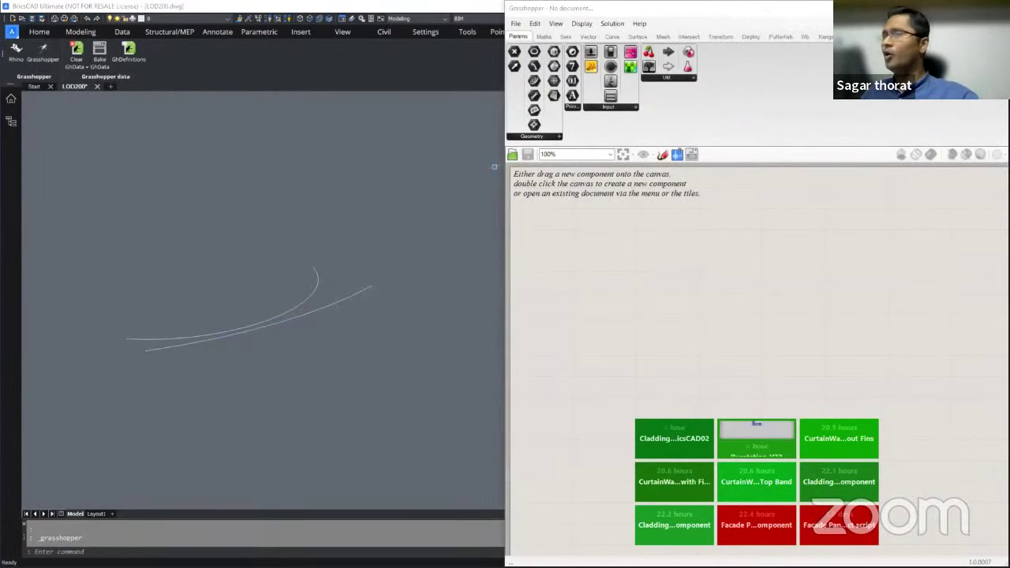
left_click(43, 49)
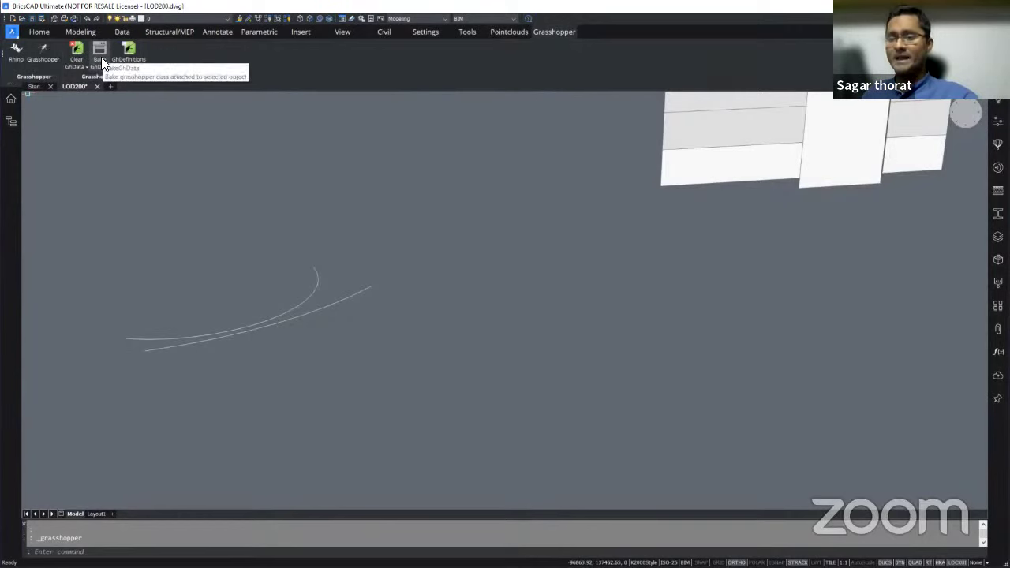
left_click(49, 55)
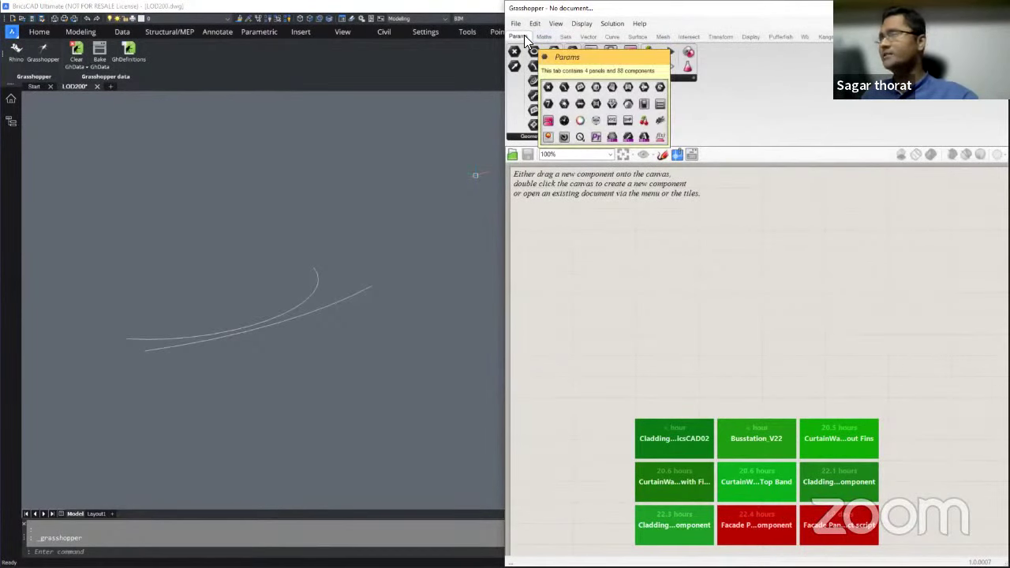
Review the Grasshopper component categories, from Maths, Sets, Vector and Curve through Kangaroo to the BIM components
left_click(544, 36)
left_click(565, 36)
left_click(589, 37)
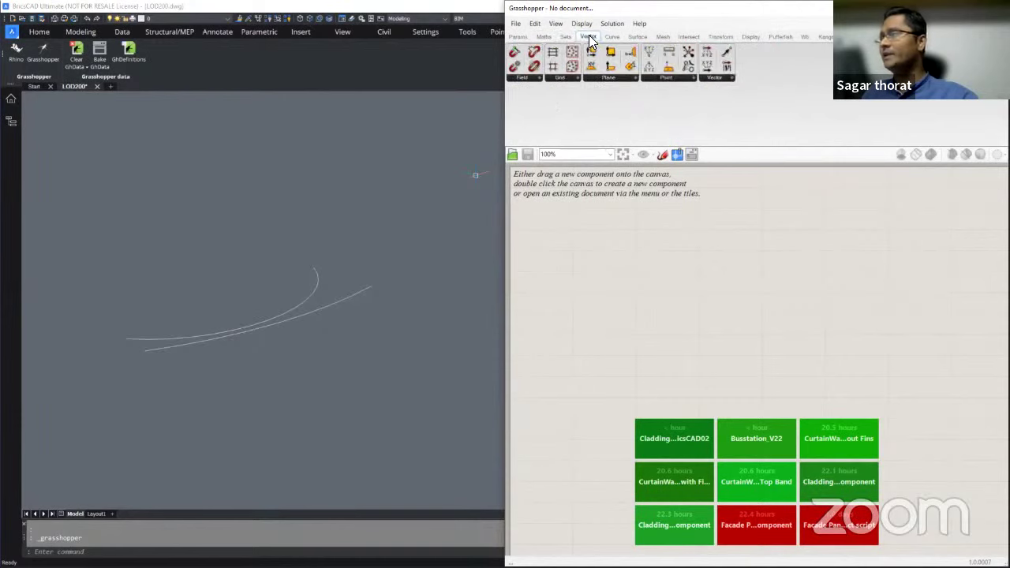
left_click(618, 36)
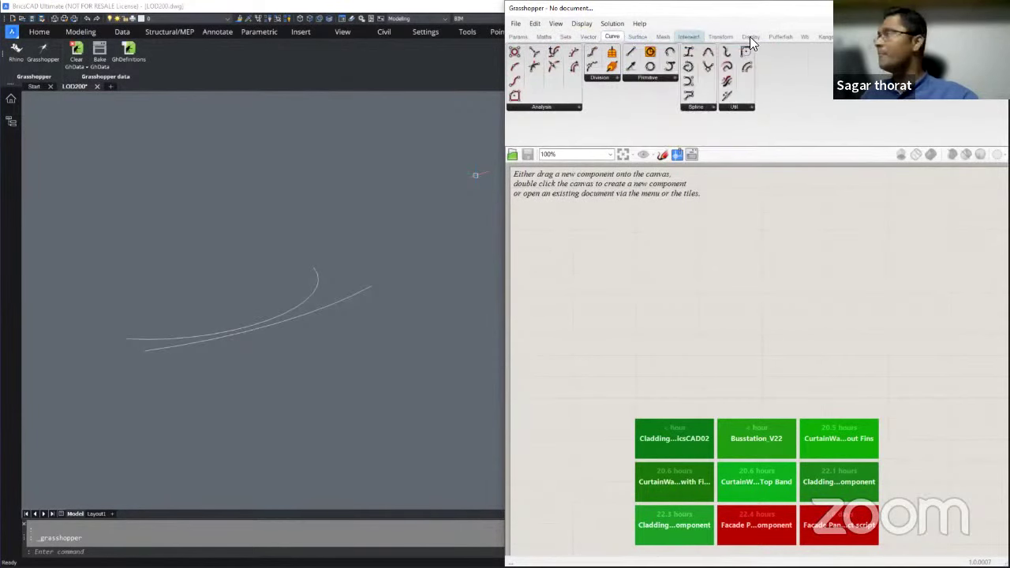
left_click(856, 37)
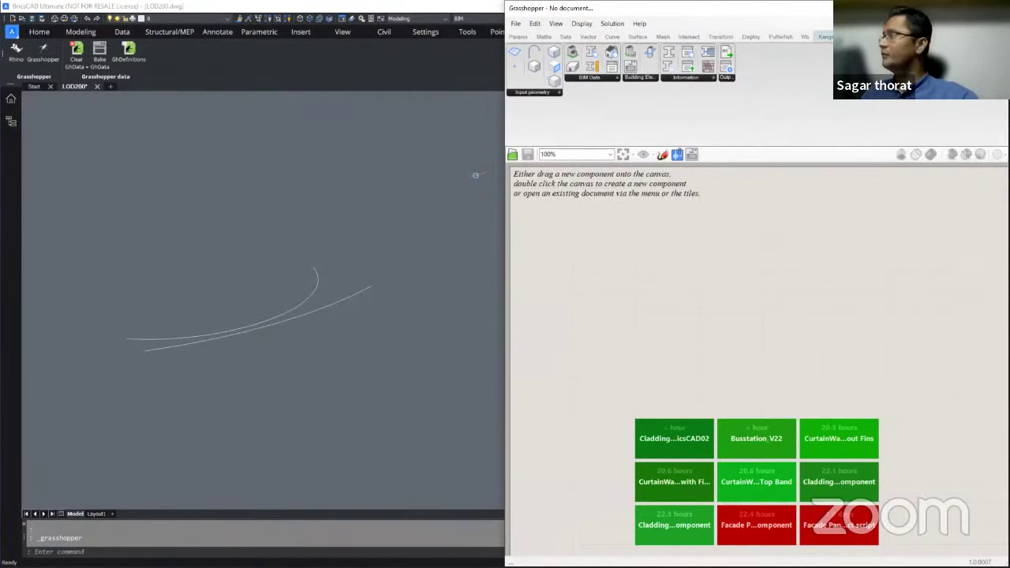
left_click(825, 36)
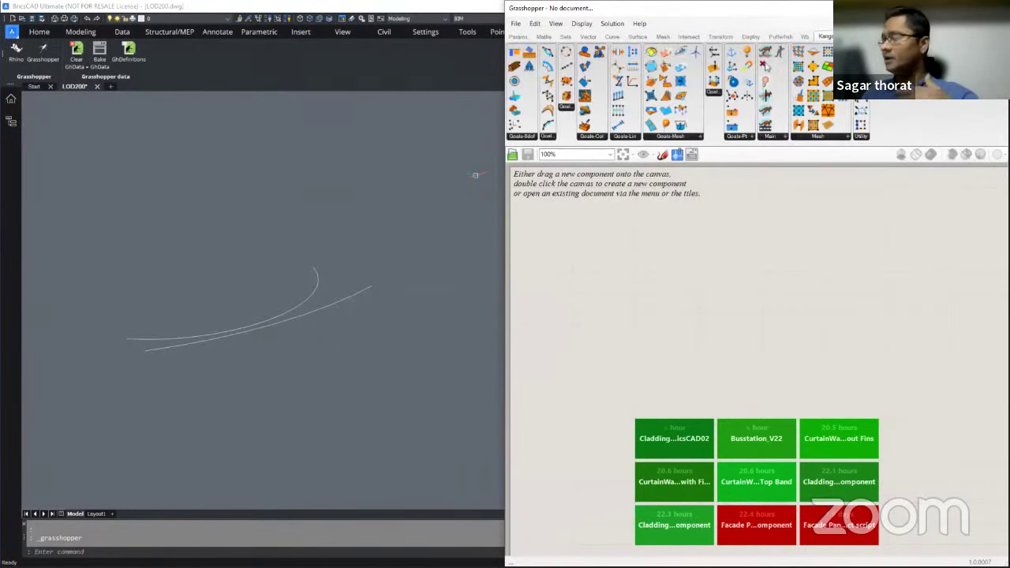
left_click(784, 34)
left_click(825, 36)
left_click(874, 37)
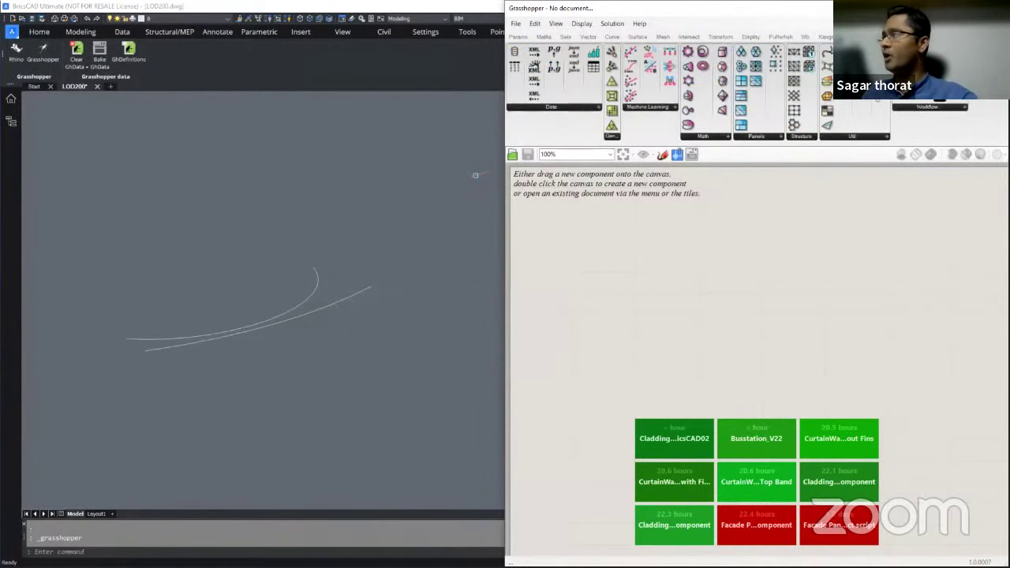
left_click(908, 36)
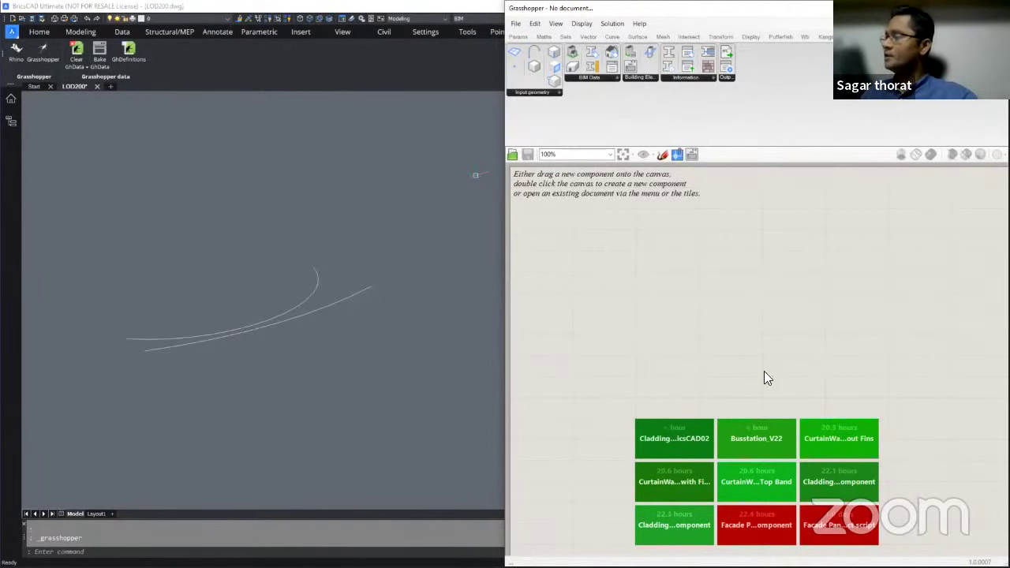
Open the recent Busstation_V22 definition and inspect its INPUT group and the previewed bus station
left_click(752, 438)
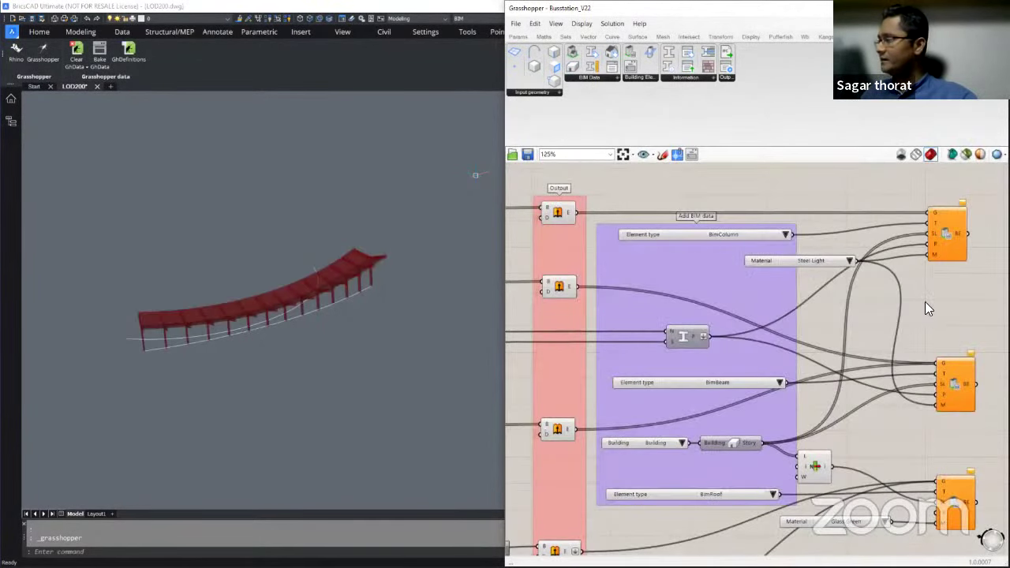
scroll(925, 307, "down", 6)
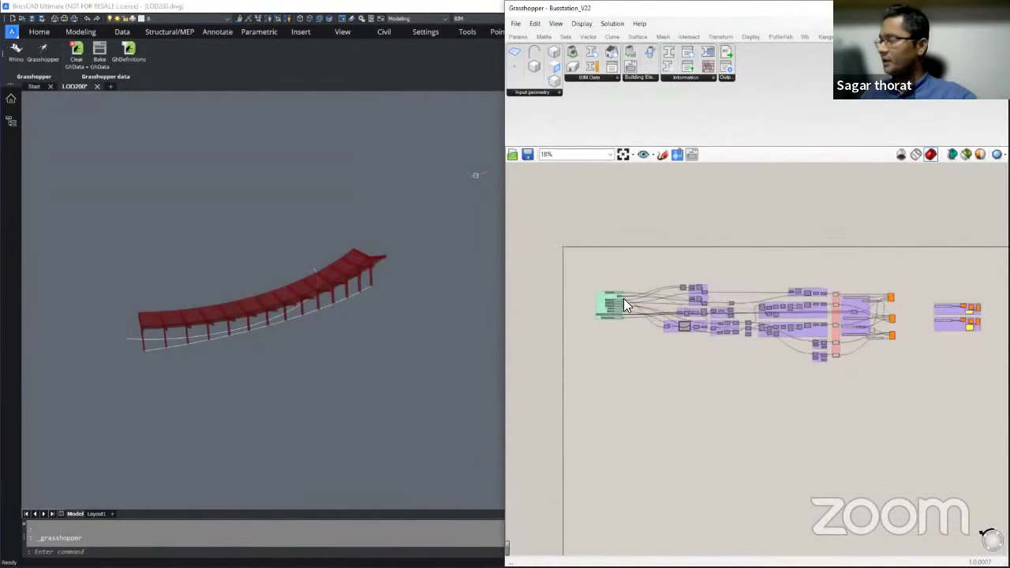
scroll(630, 303, "up", 7)
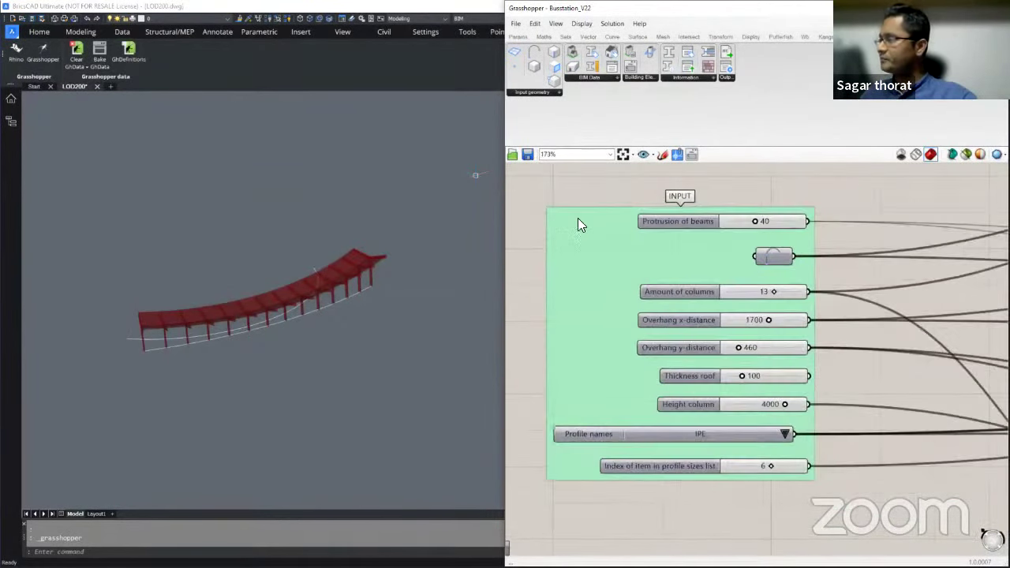
left_click(408, 245)
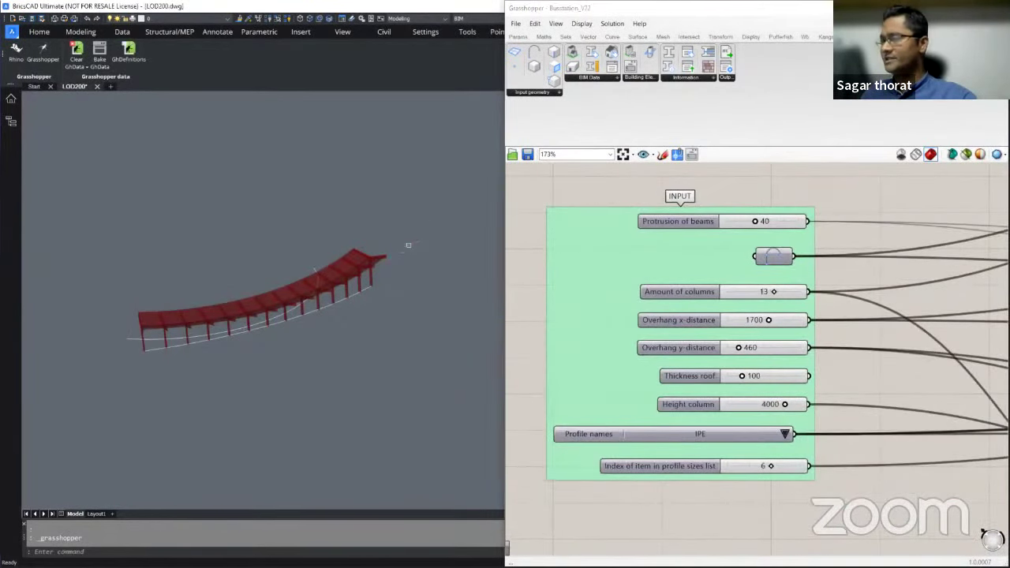
middle_click_drag(248, 324, 372, 312, "shift")
scroll(202, 207, "up", 2)
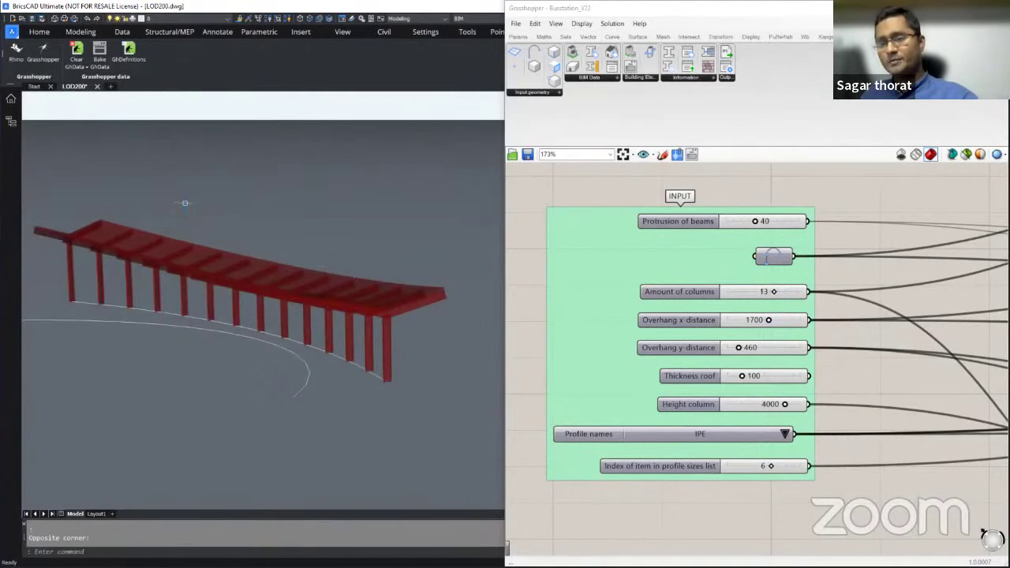
Set the INPUT group's Curve parameter to the more sharply bent curve in the BricsCAD drawing
left_click(775, 258)
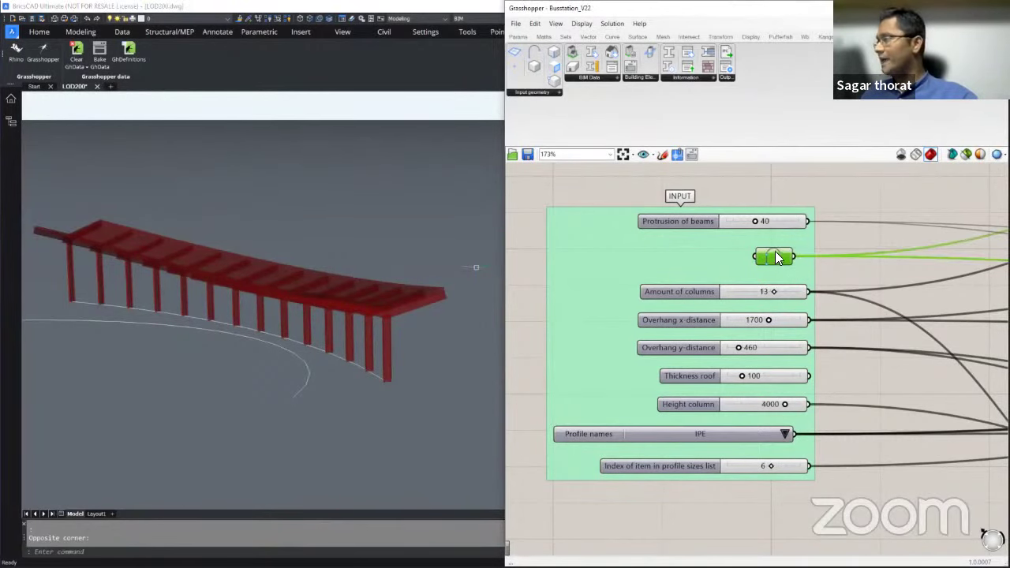
scroll(780, 238, "up", 3)
scroll(762, 264, "down", 2)
scroll(766, 271, "up", 2)
right_click(765, 276)
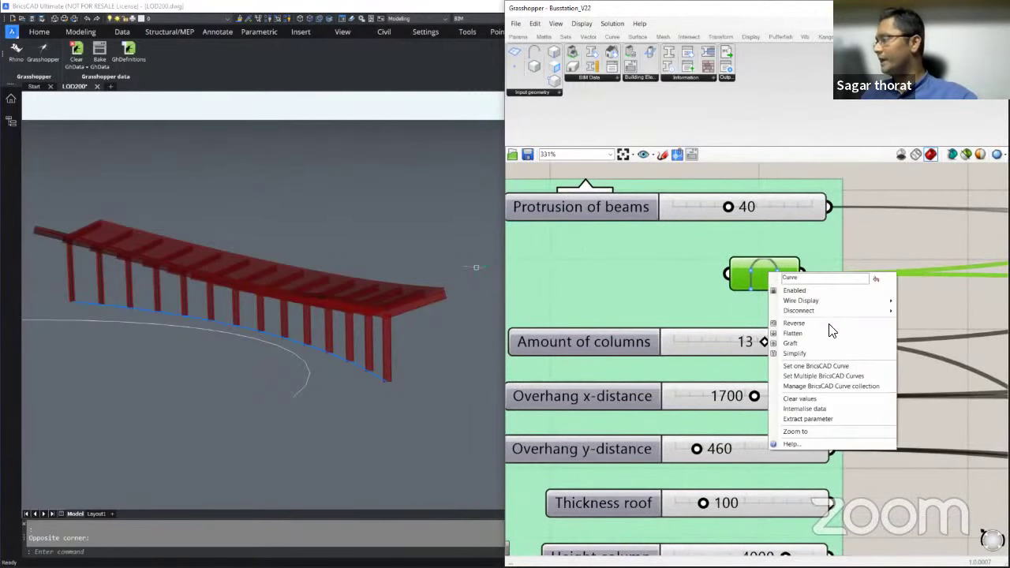
left_click(821, 367)
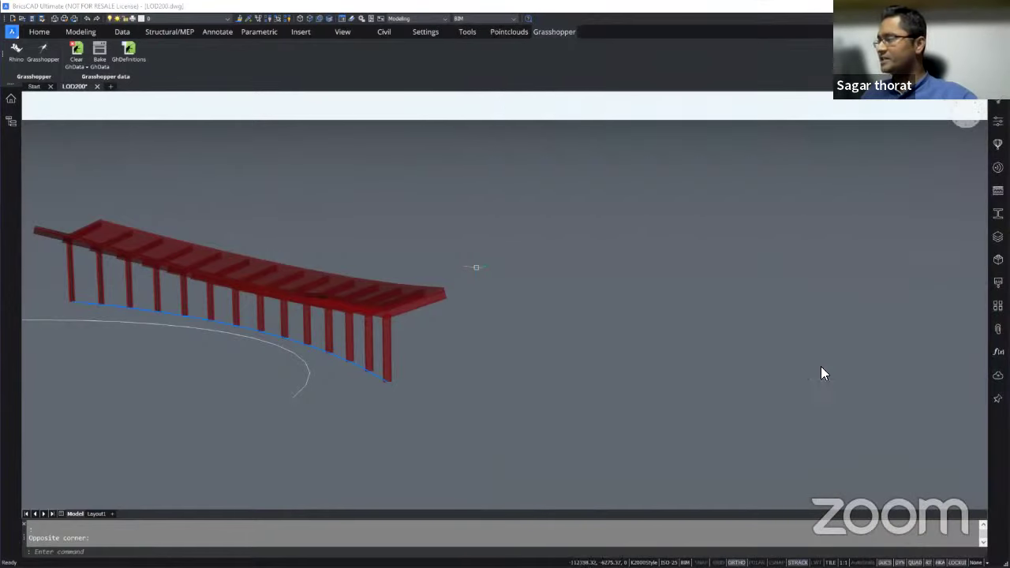
left_click(304, 362)
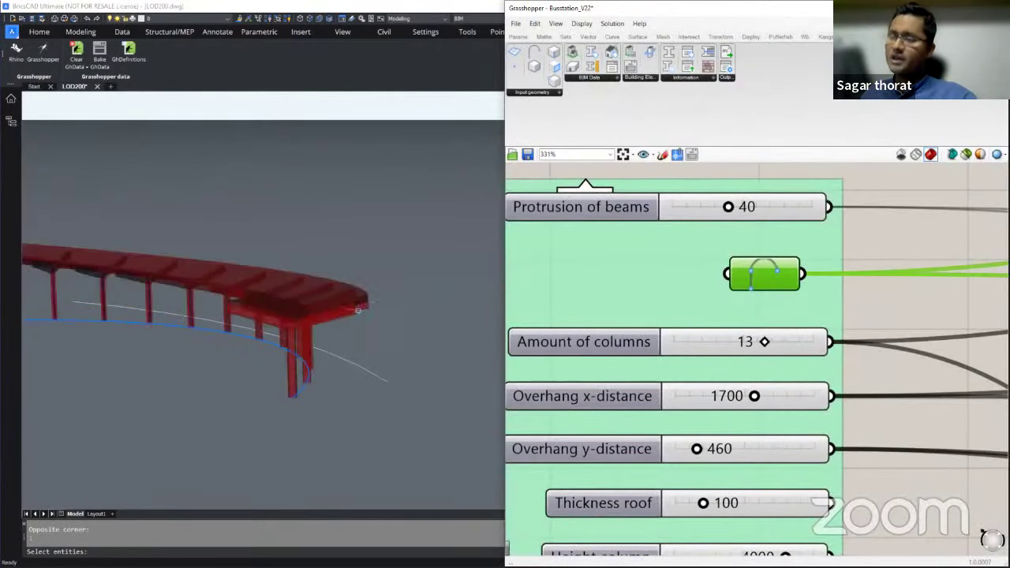
Reassign the Curve parameter to the gentler arc in the BricsCAD drawing
scroll(381, 303, "down", 3)
middle_click_drag(395, 309, 433, 323, "shift")
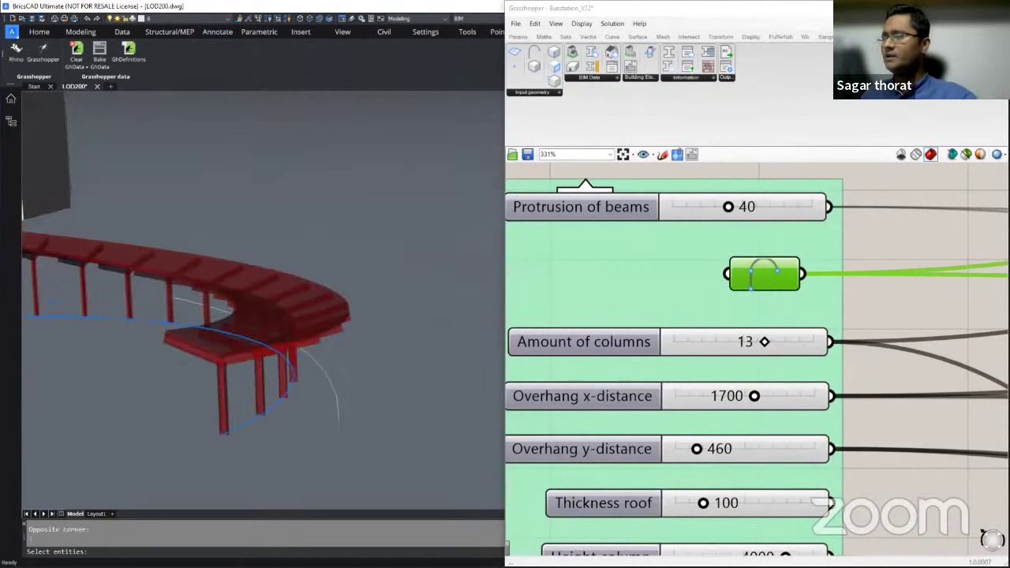
right_click(766, 270)
left_click(816, 366)
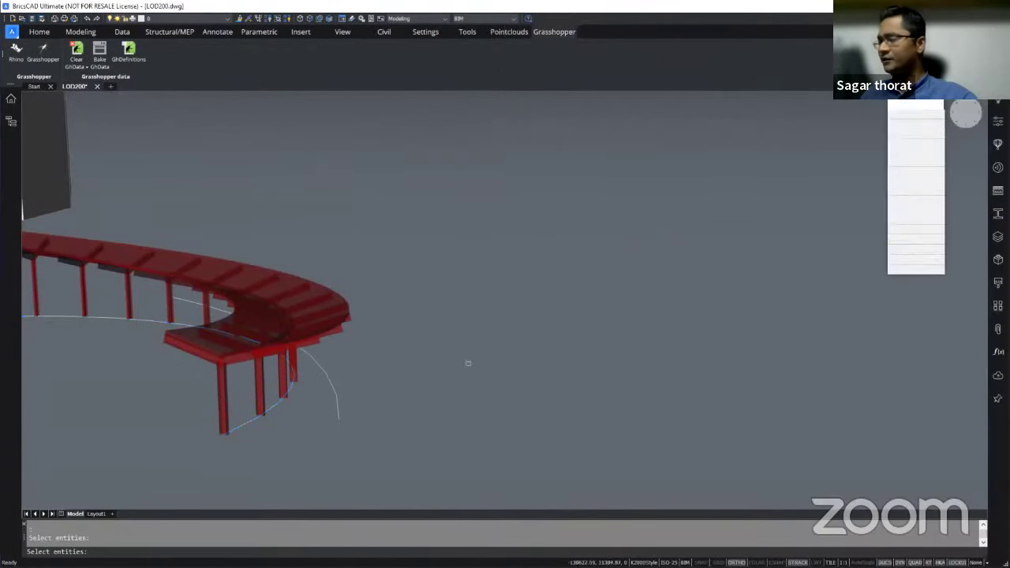
left_click(330, 380)
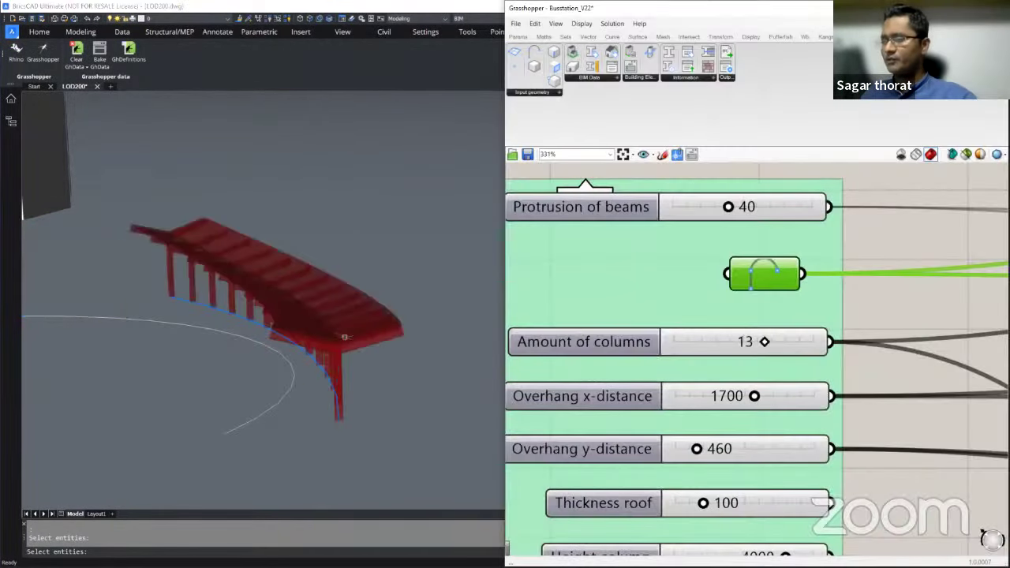
Set the bus station's Amount of columns slider to 12
scroll(347, 302, "down", 2)
middle_click_drag(347, 303, 388, 310, "shift")
scroll(408, 294, "up", 4)
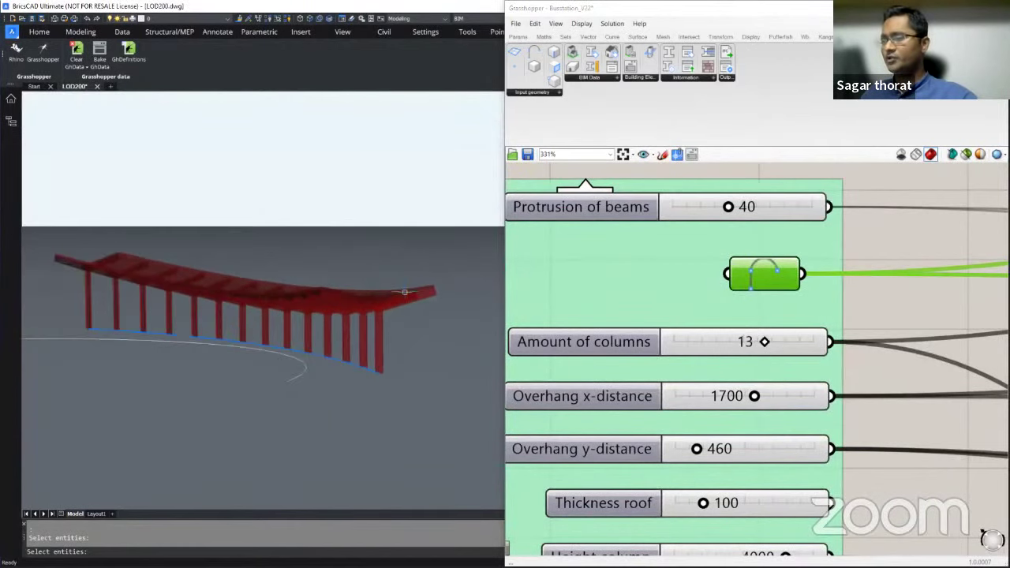
left_click(598, 293)
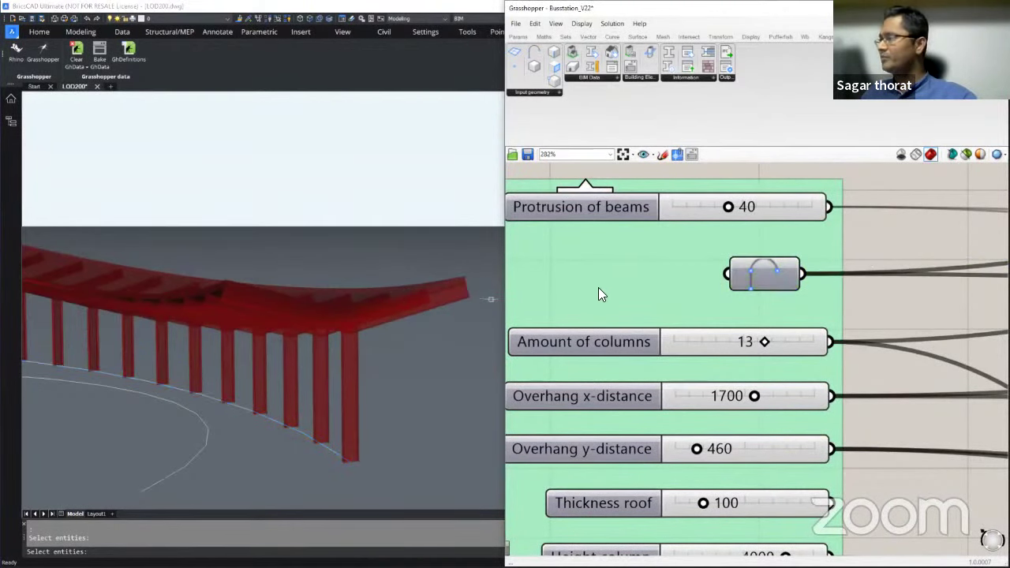
scroll(581, 298, "down", 3)
scroll(641, 227, "up", 1)
scroll(556, 357, "up", 2)
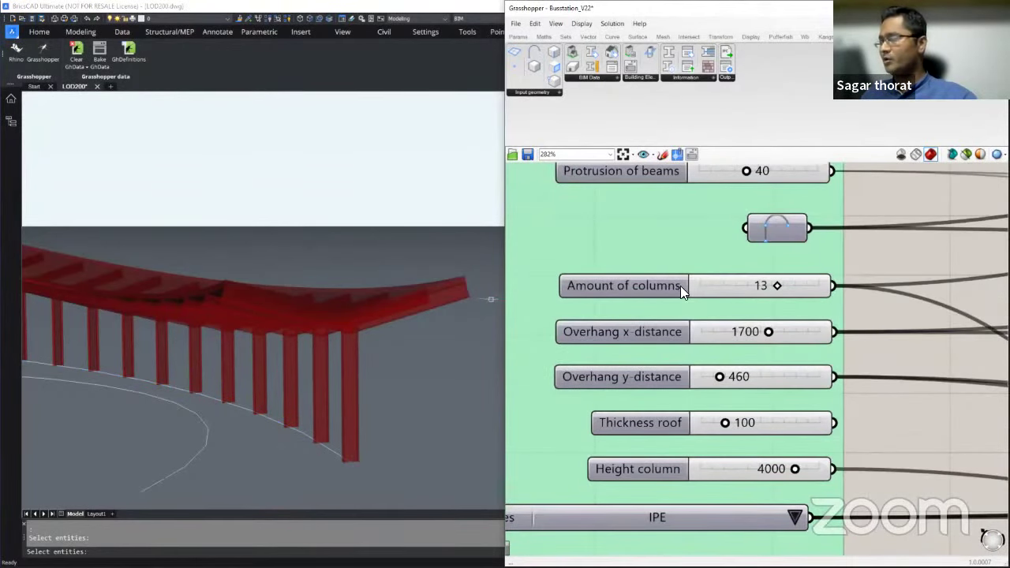
left_click_drag(778, 287, 734, 286)
middle_click_drag(414, 287, 384, 275, "shift")
left_click_drag(735, 287, 770, 289)
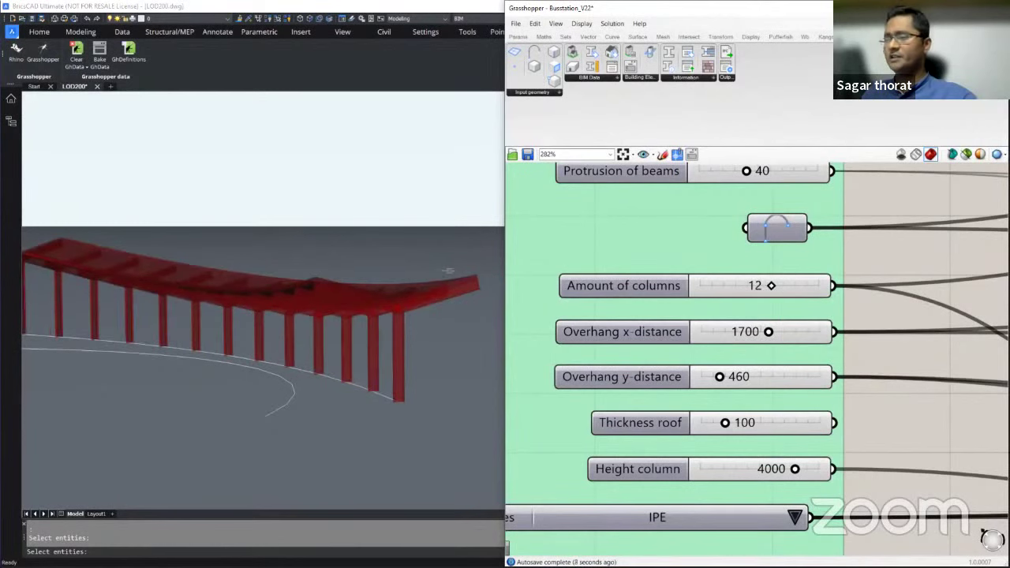
Set the Height column slider to 4091
scroll(719, 316, "down", 2)
scroll(706, 352, "up", 3)
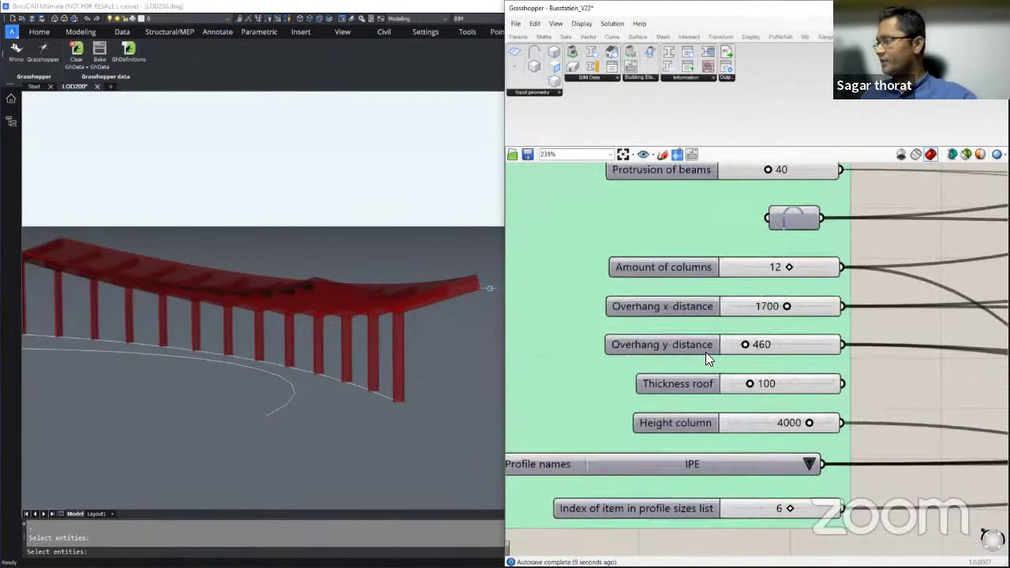
scroll(750, 347, "down", 1)
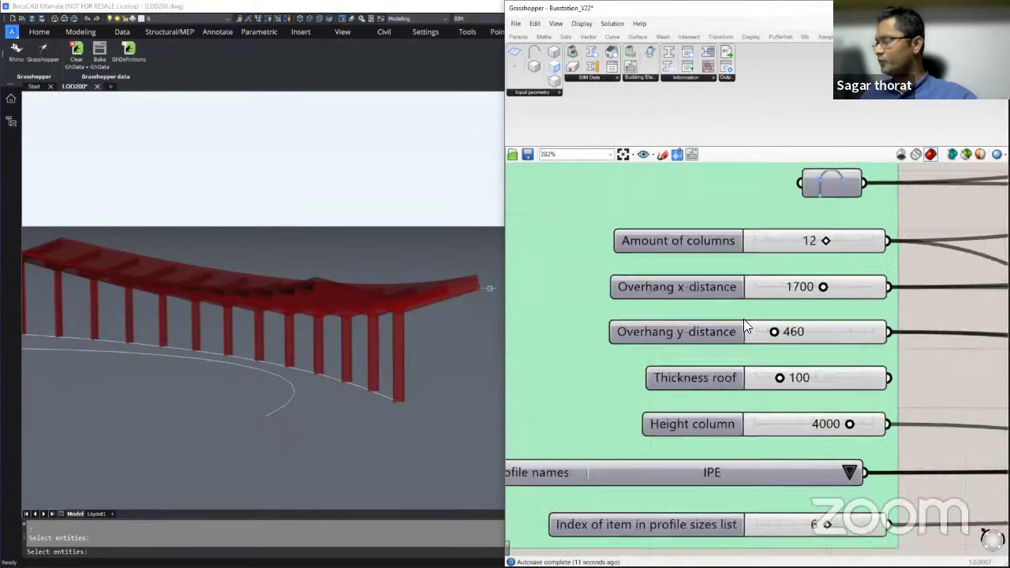
scroll(744, 319, "up", 1)
mouse_move(864, 406)
left_mouse_down()
mouse_move(804, 406)
mouse_move(866, 408)
left_mouse_up()
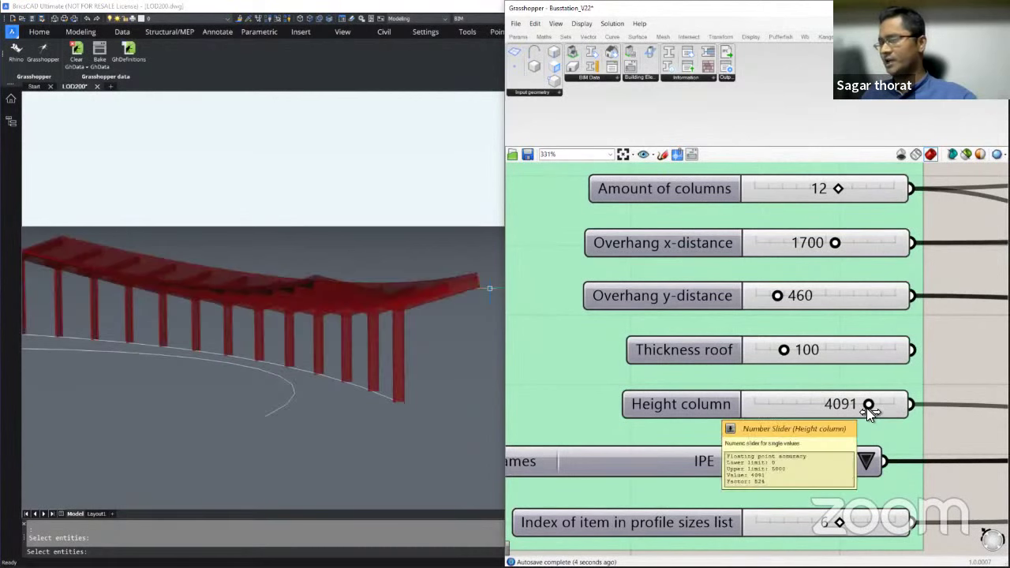
Review the BIM Data components and the profile names offered by the INPUT group's Profile names component
scroll(794, 352, "down", 2)
scroll(833, 406, "up", 1)
scroll(704, 419, "down", 1)
left_click(704, 420)
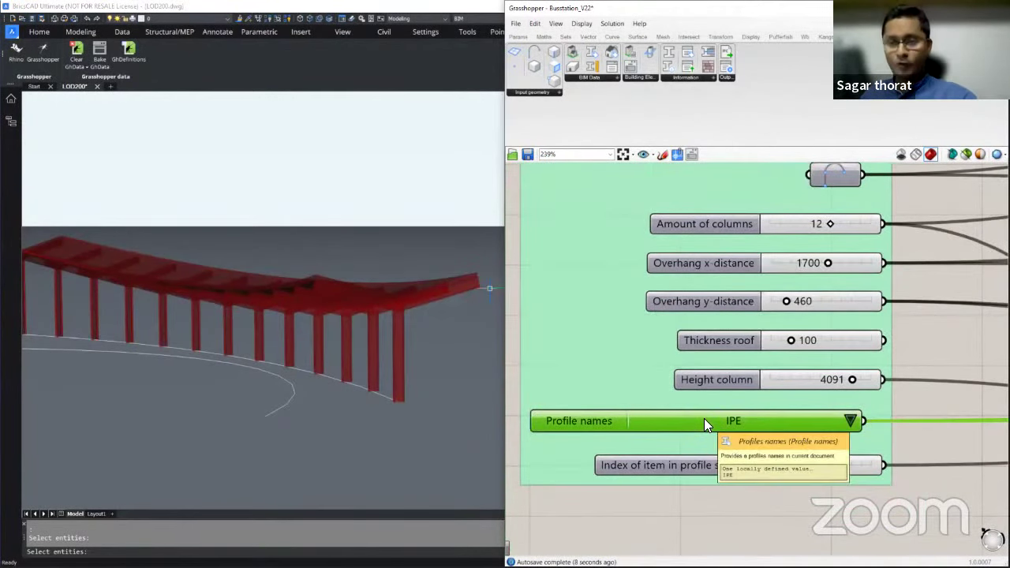
left_click(612, 80)
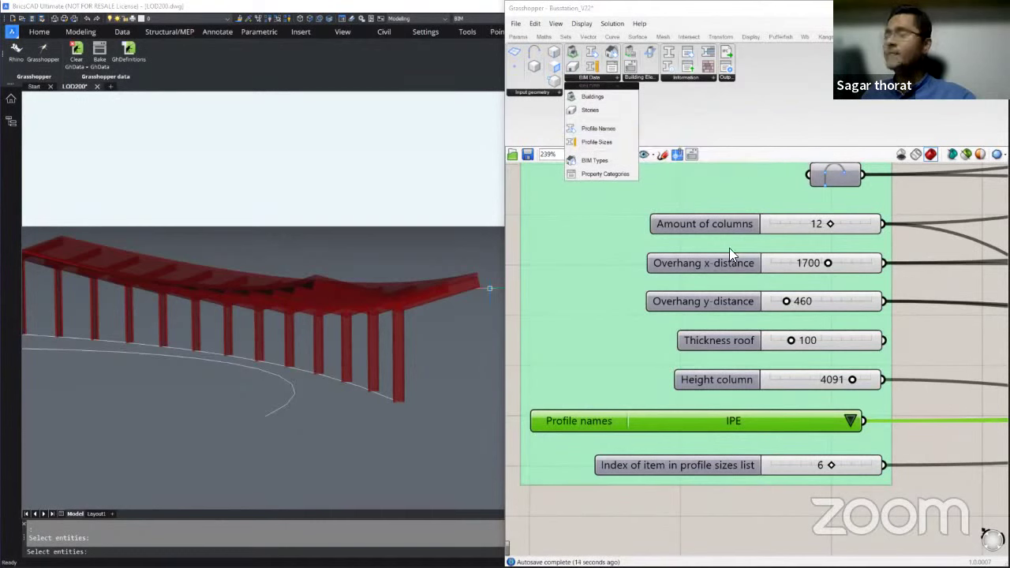
left_click(850, 422)
left_click(850, 421)
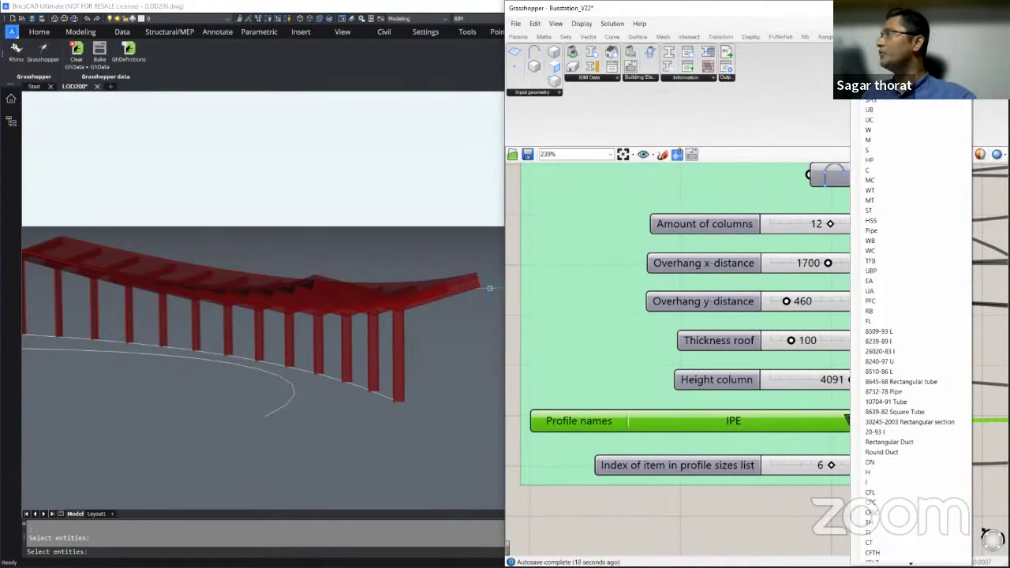
Set the Profile names input to IPN, keeping the columns in close view in the BricsCAD model
scroll(358, 293, "up", 4)
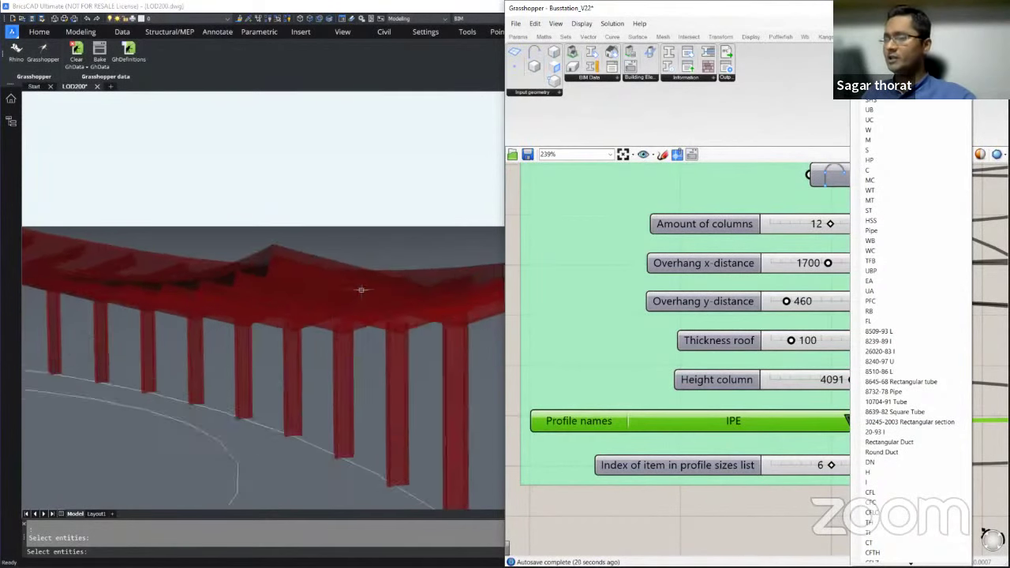
scroll(261, 271, "down", 2)
middle_click_drag(316, 285, 332, 297, "shift")
scroll(405, 273, "up", 3)
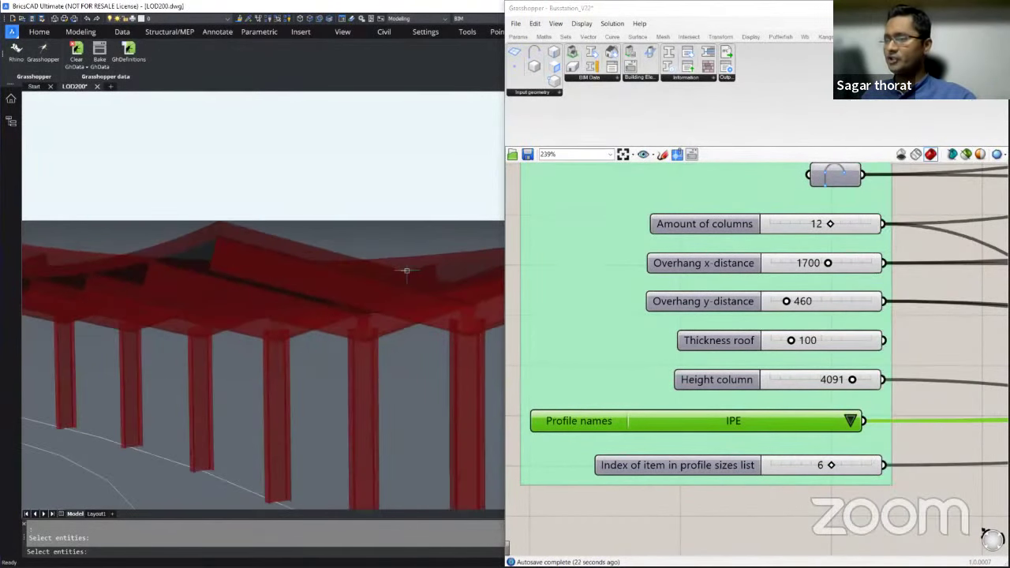
left_click(850, 420)
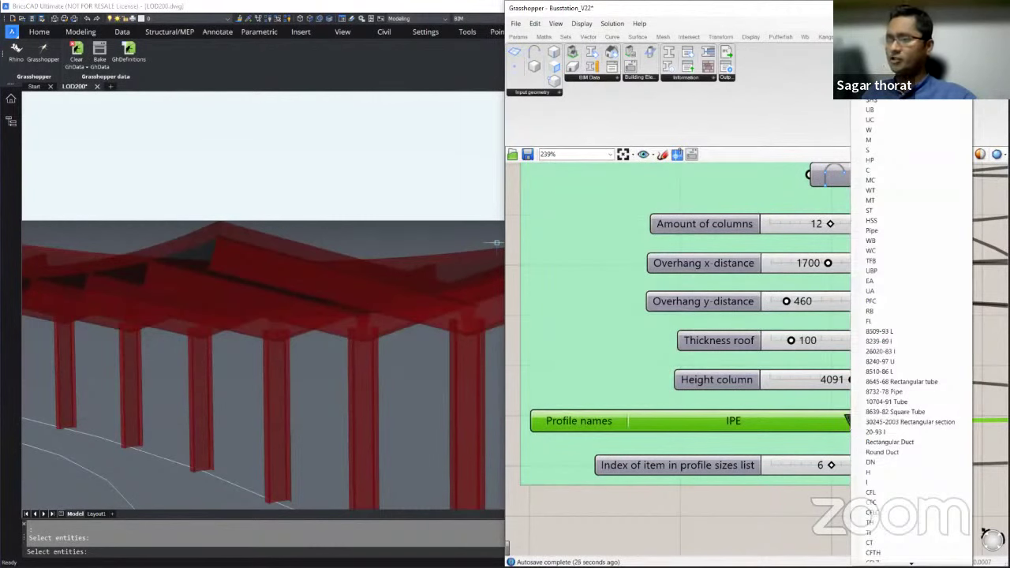
left_click(874, 30)
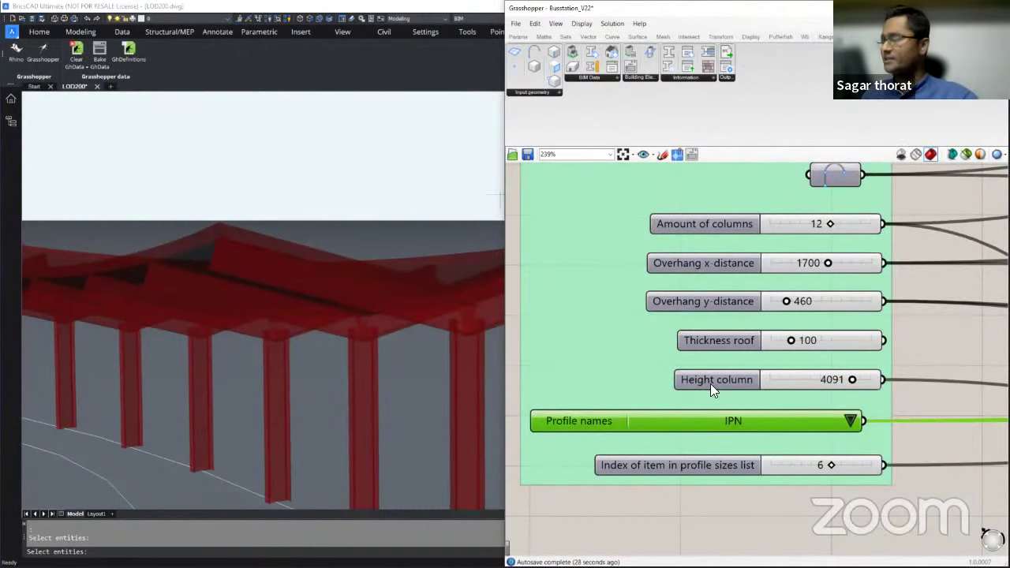
Switch the Profile names input to CHS and inspect the columns and beams in the BricsCAD model
left_click(849, 420)
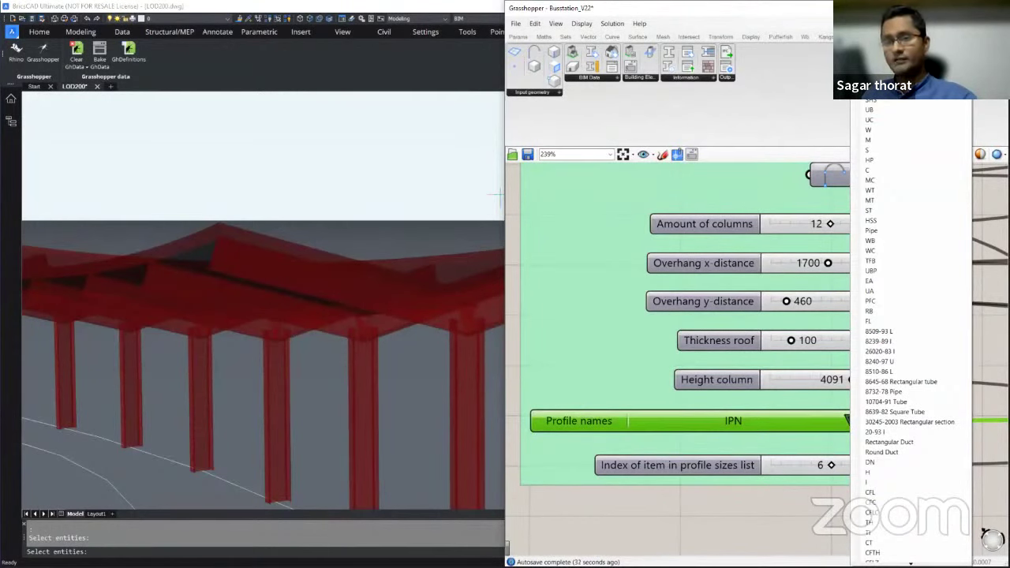
left_click(870, 79)
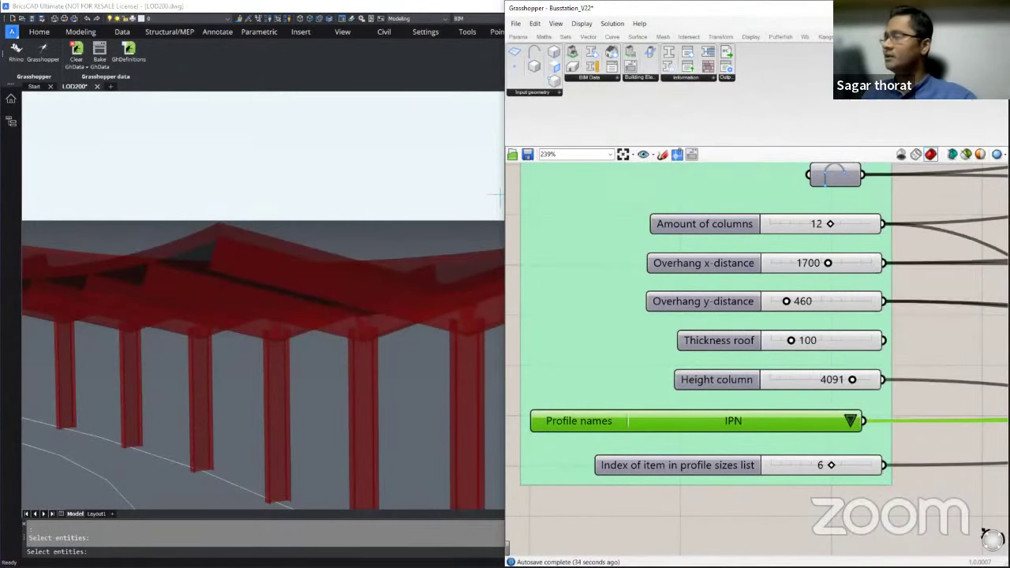
scroll(348, 252, "down", 3)
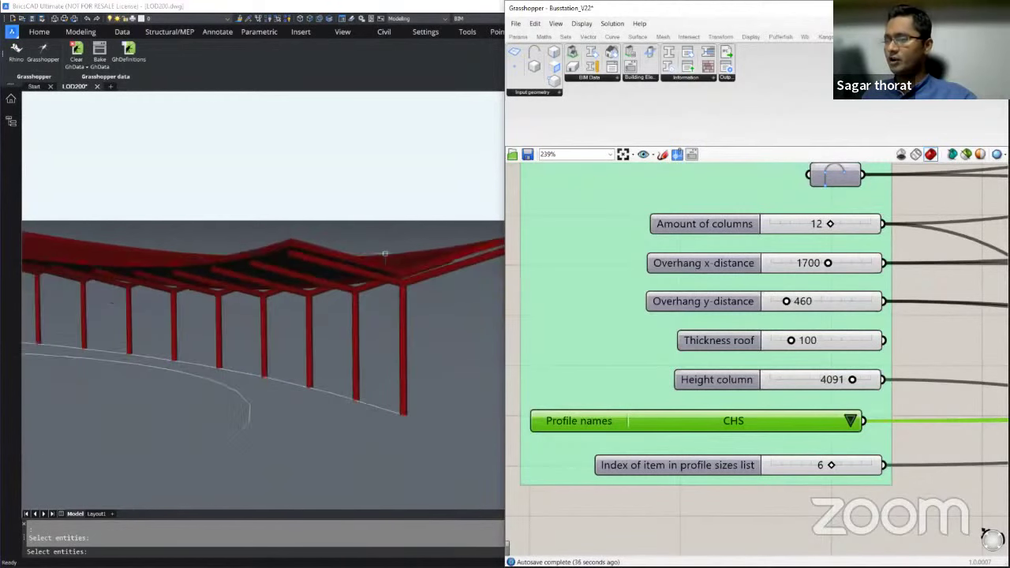
scroll(385, 255, "up", 4)
Set the Profile names input to IPE and view the whole bus station in BricsCAD
left_click(849, 421)
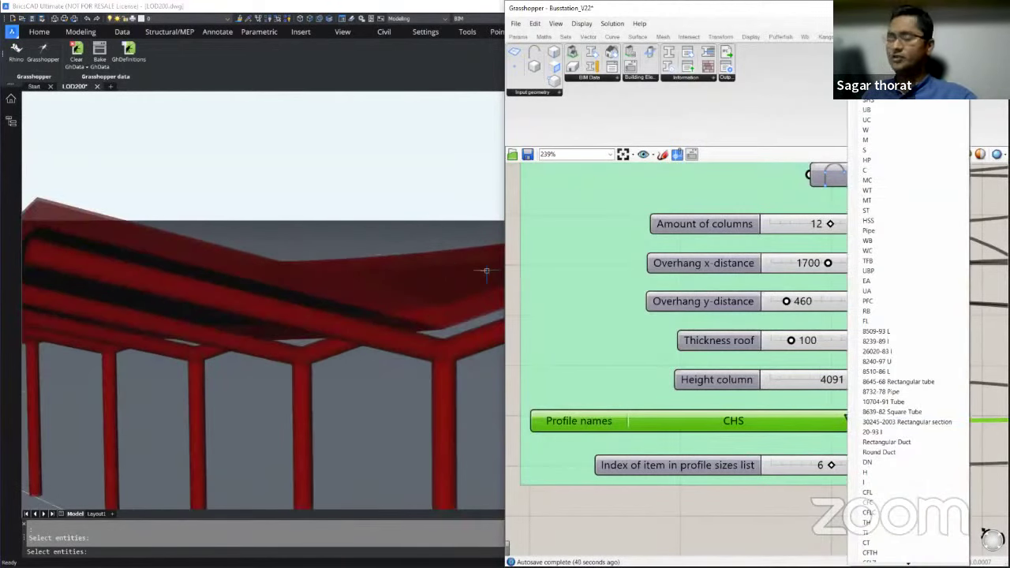
left_click(868, 11)
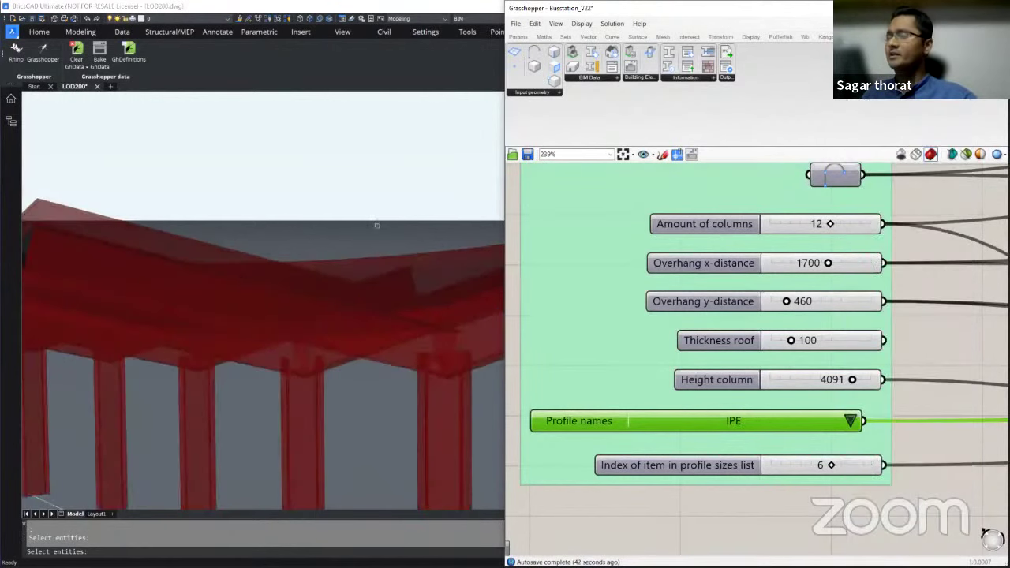
scroll(376, 226, "down", 3)
middle_click_drag(376, 226, 380, 250, "shift")
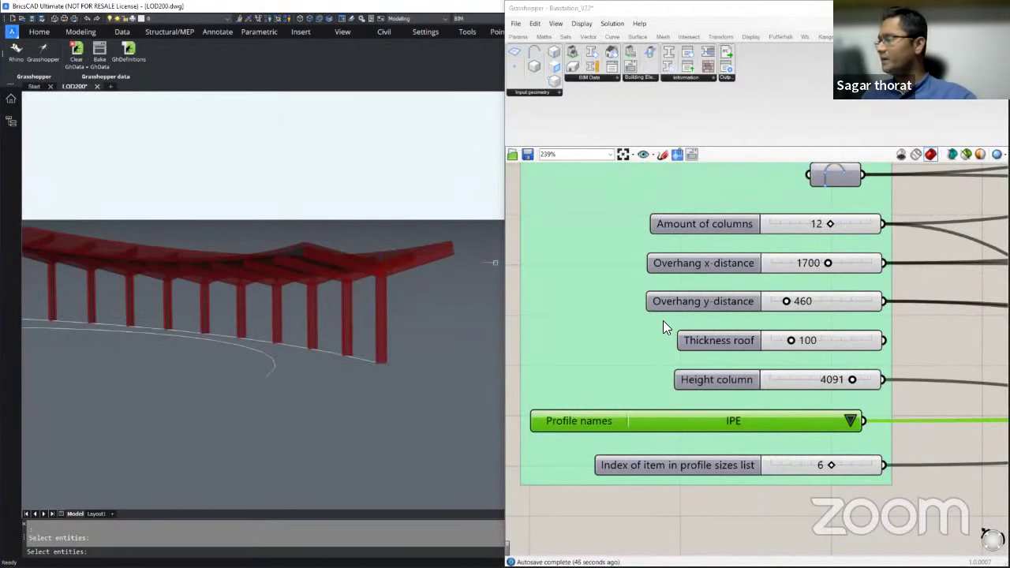
Examine the graph types available for the graph mapper that defines the roof shape
scroll(635, 324, "down", 3)
scroll(706, 328, "up", 2)
scroll(627, 322, "down", 5)
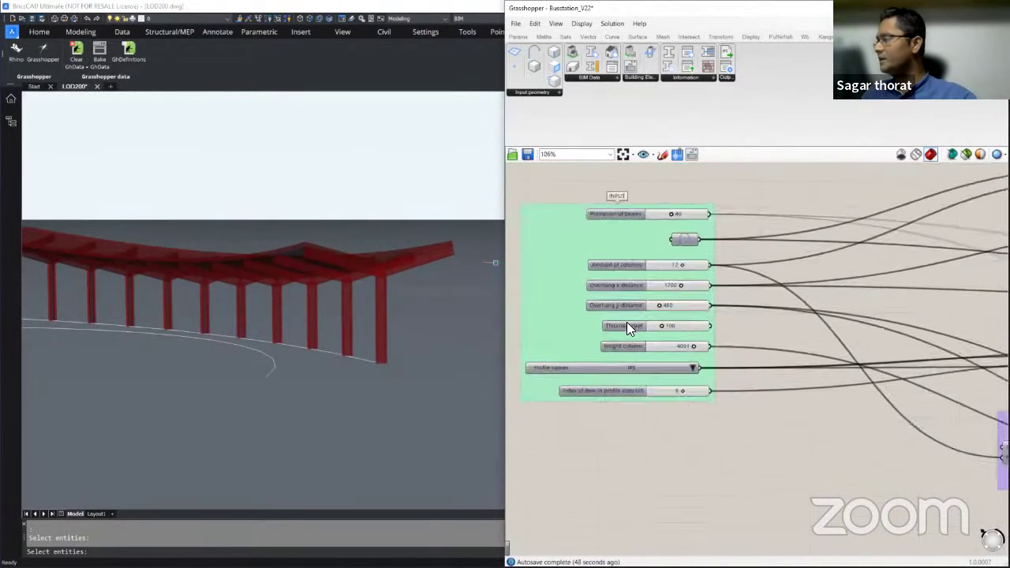
scroll(874, 418, "up", 5)
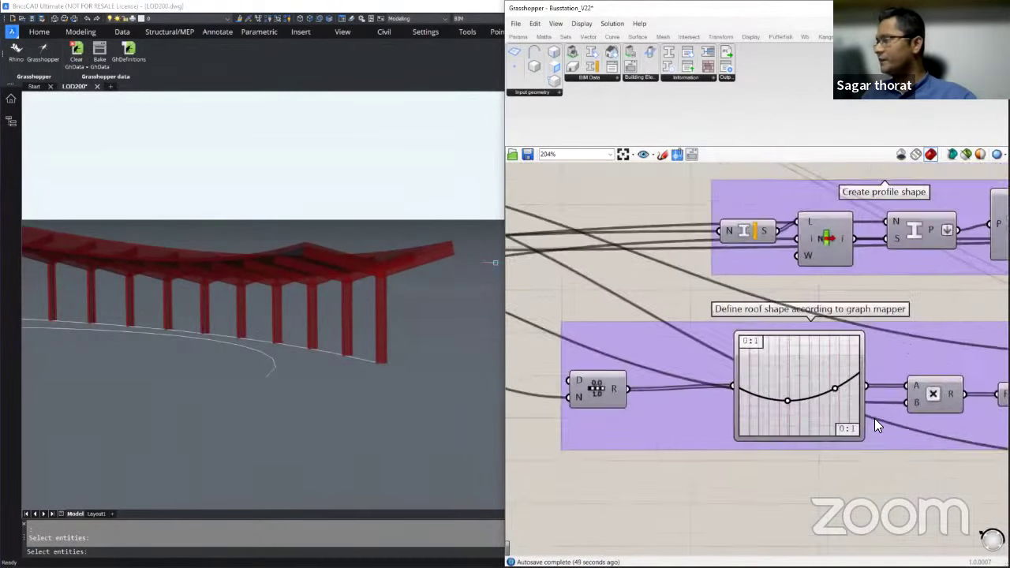
scroll(739, 334, "up", 3)
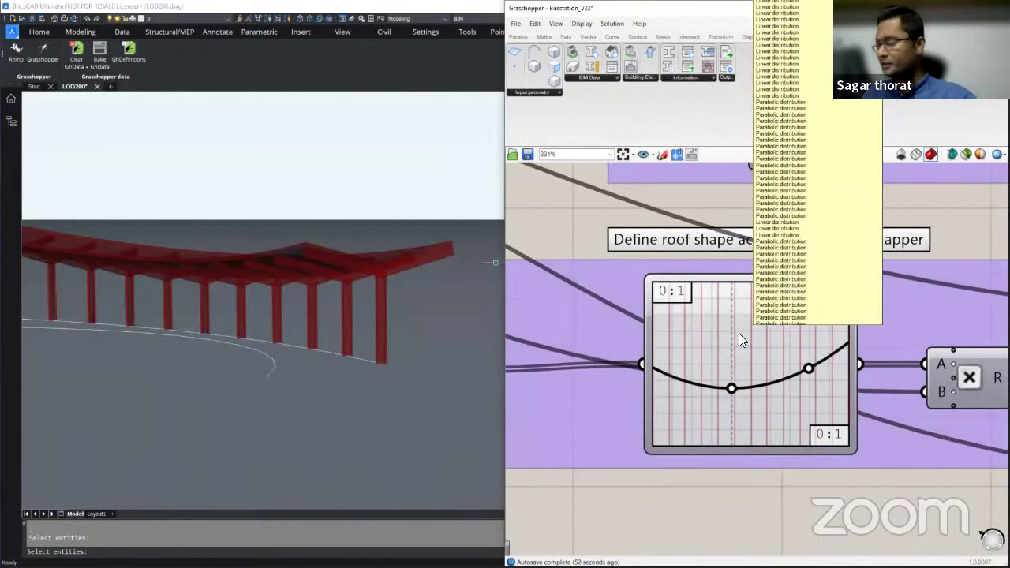
right_click(746, 340)
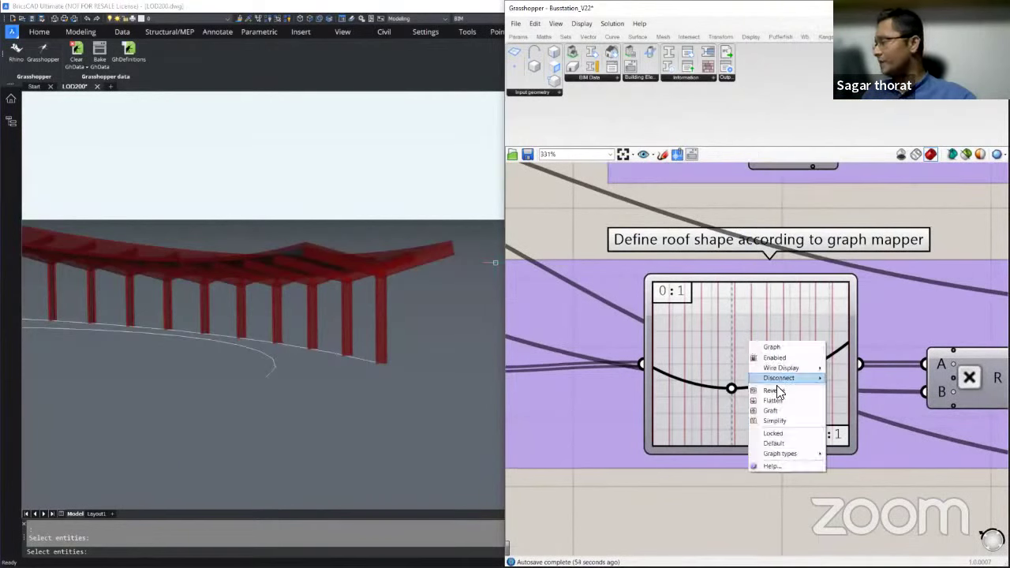
mouse_move(797, 454)
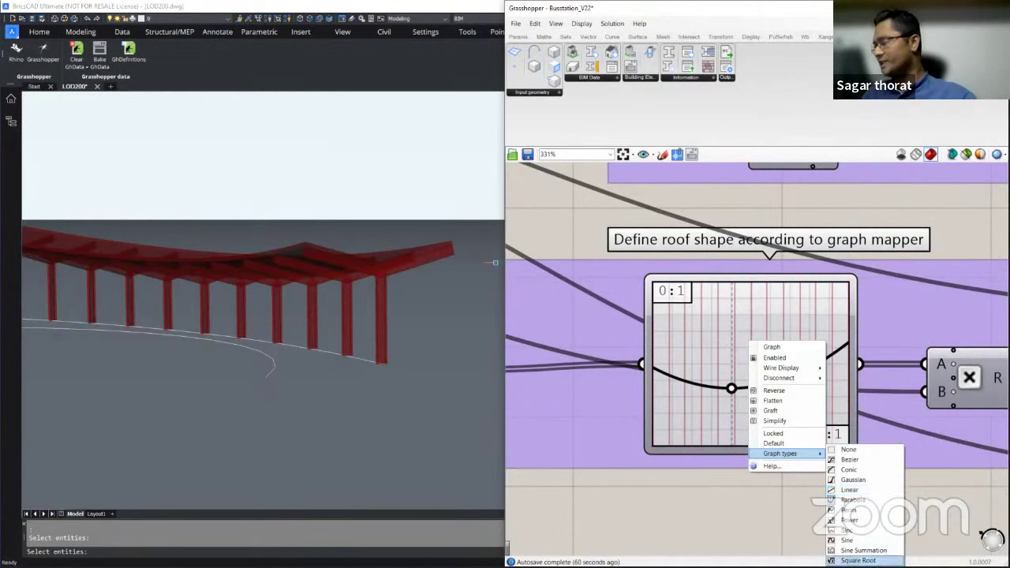
left_click(840, 518)
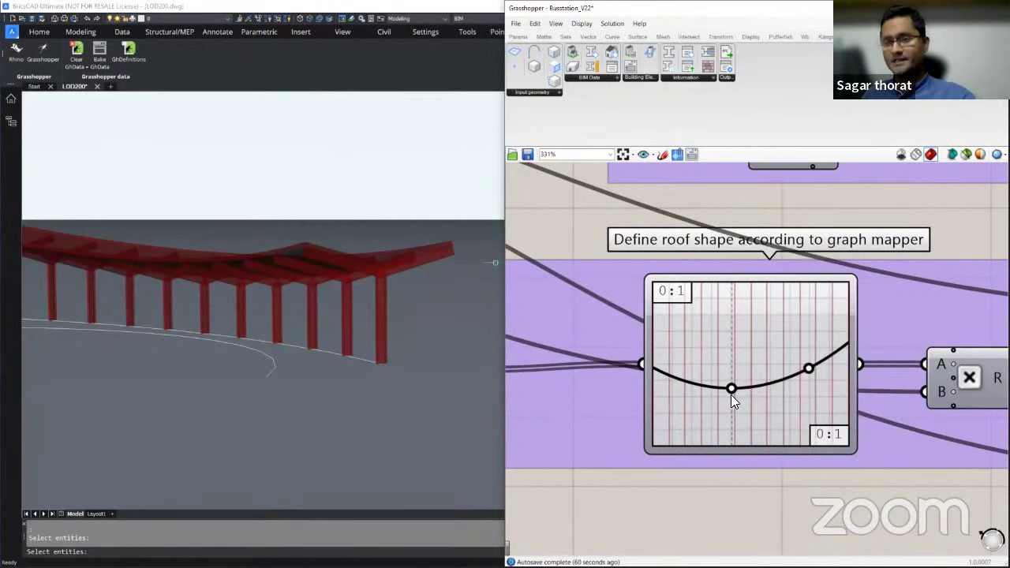
Raise the vertex of the roof graph mapper's parabola above its other control point to arch the roof upward
middle_click_drag(495, 262, 443, 322, "shift")
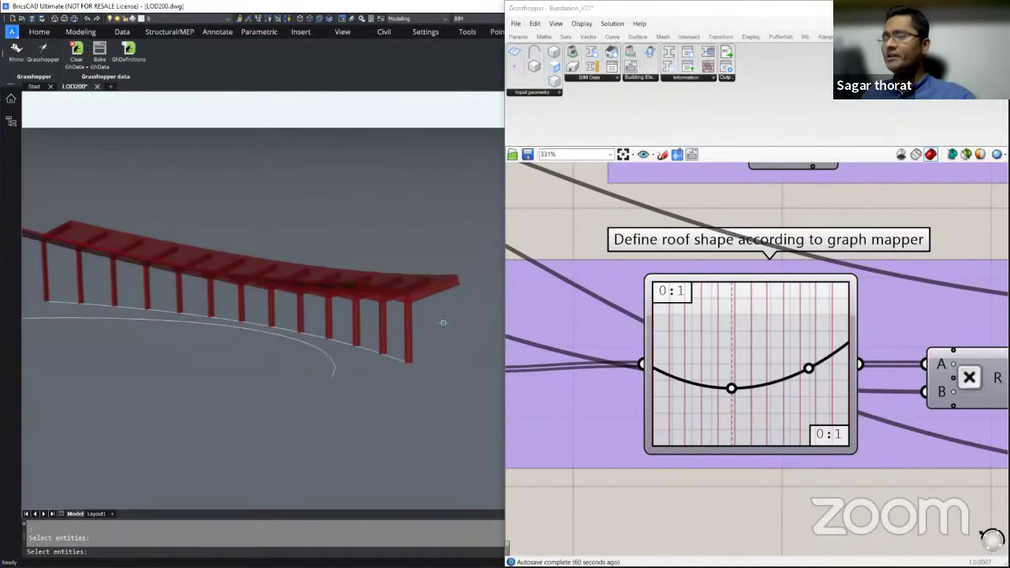
left_click_drag(733, 388, 742, 335)
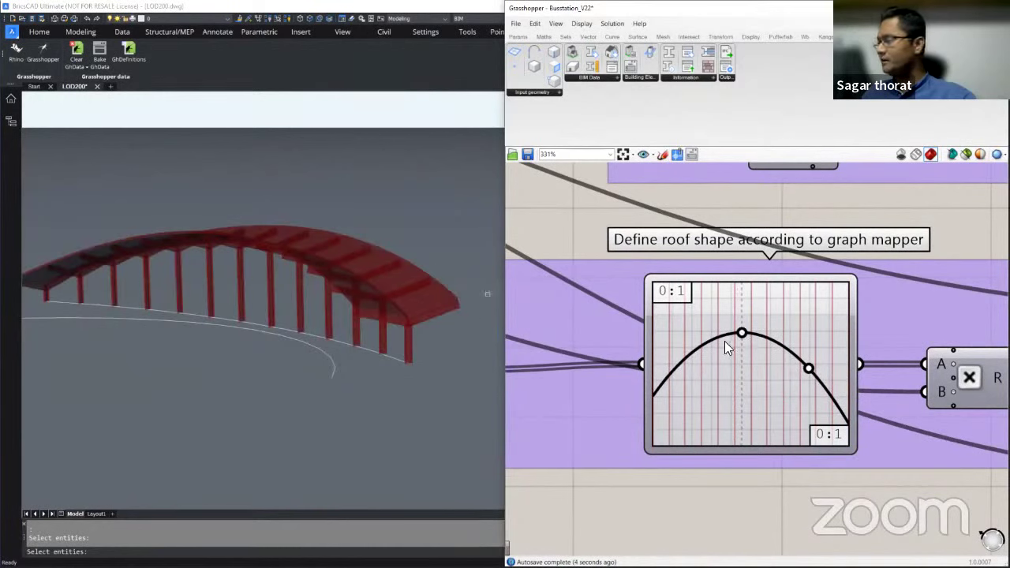
Lower the vertex of the roof graph mapper's parabola so the roof dips toward the middle, and inspect the model
left_click_drag(740, 335, 725, 387)
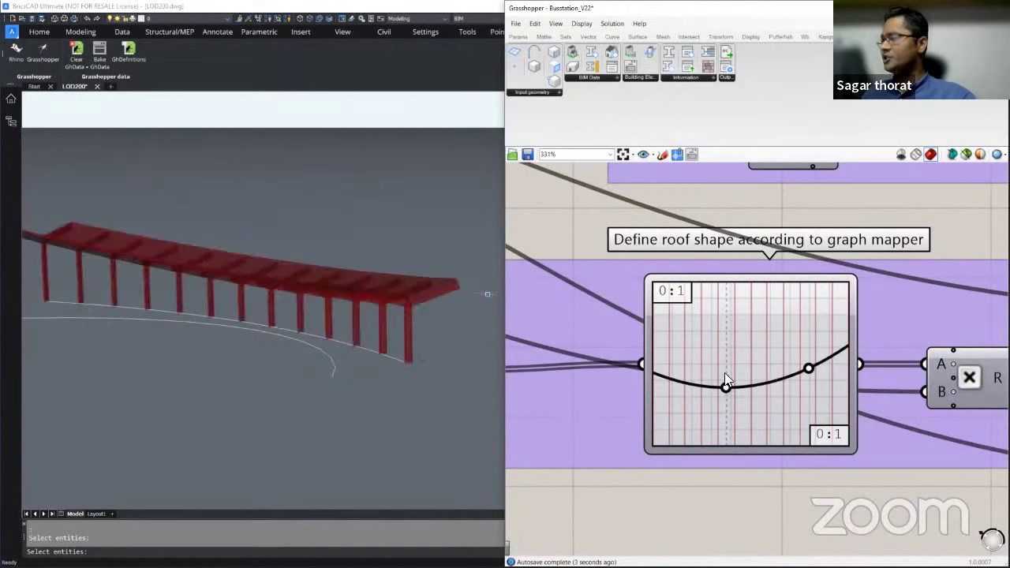
scroll(367, 235, "down", 2)
mouse_move(384, 241)
middle_mouse_down("shift")
mouse_move(386, 276)
mouse_move(368, 257)
mouse_move(388, 261)
mouse_move(387, 236)
middle_mouse_up("shift")
scroll(368, 257, "up", 2)
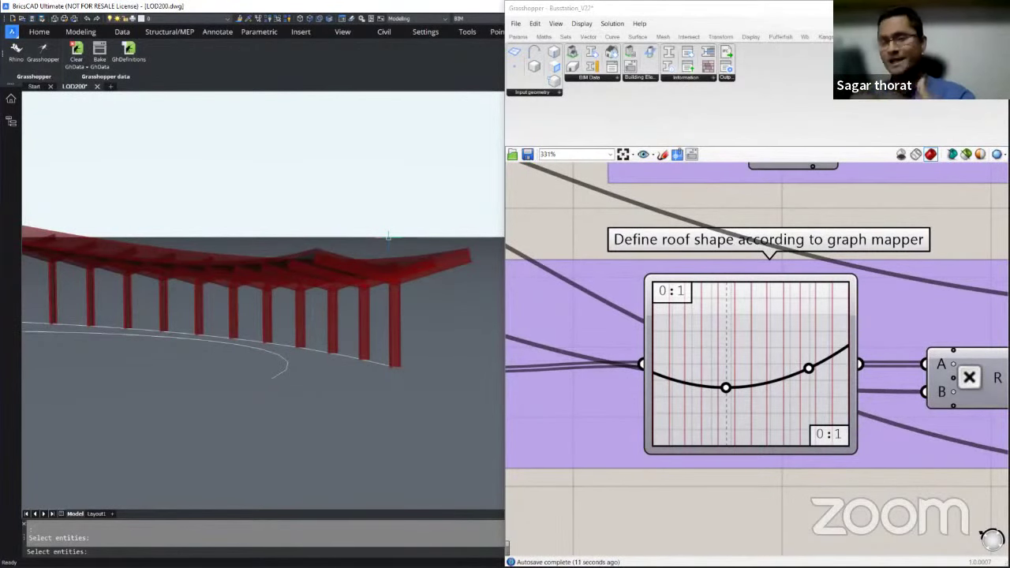
Select the first Extrude component in the Output group to highlight the columns in the BricsCAD model
scroll(616, 332, "down", 5)
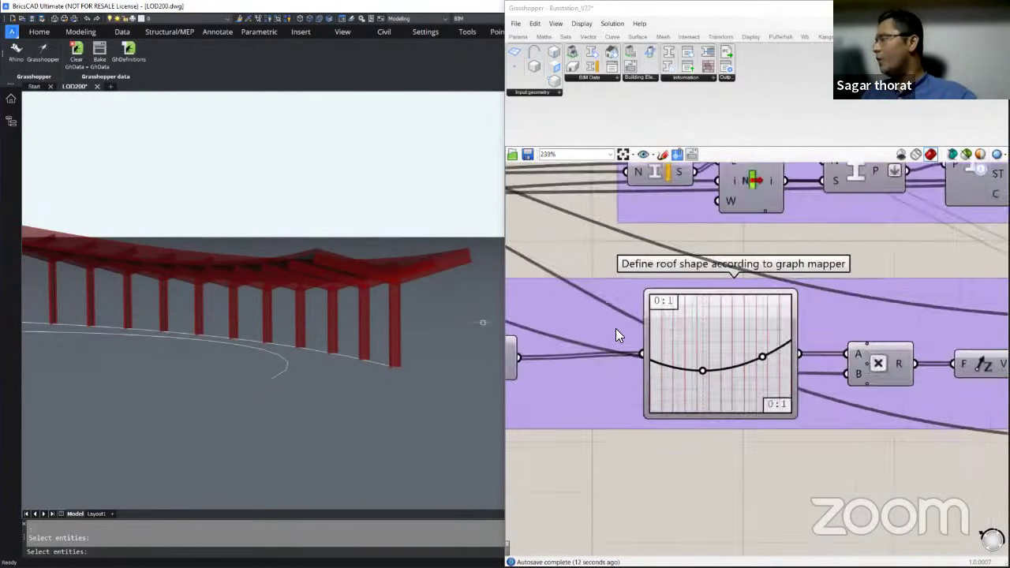
scroll(578, 363, "down", 2)
scroll(794, 287, "up", 1)
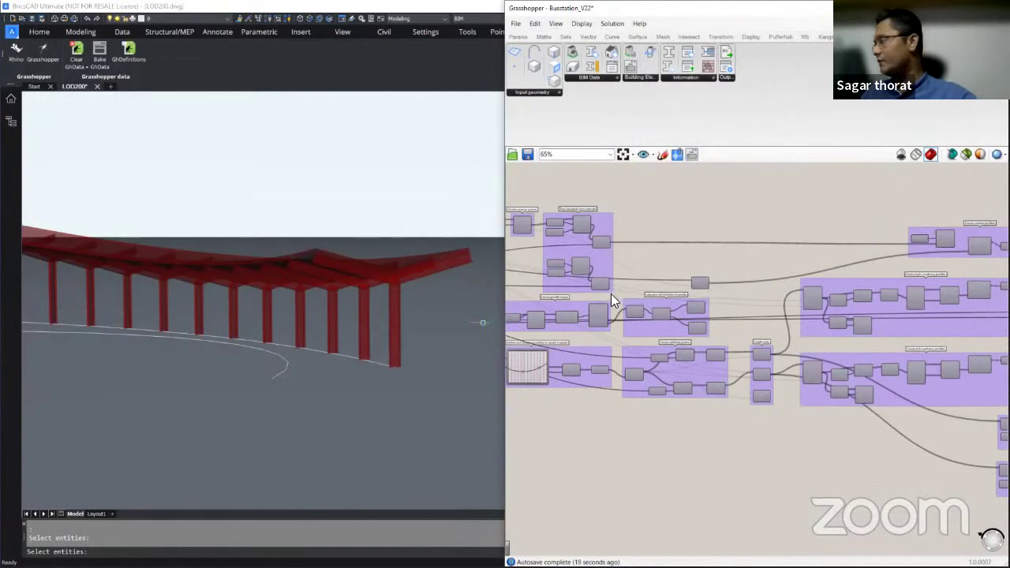
scroll(600, 294, "down", 1)
scroll(909, 323, "up", 3)
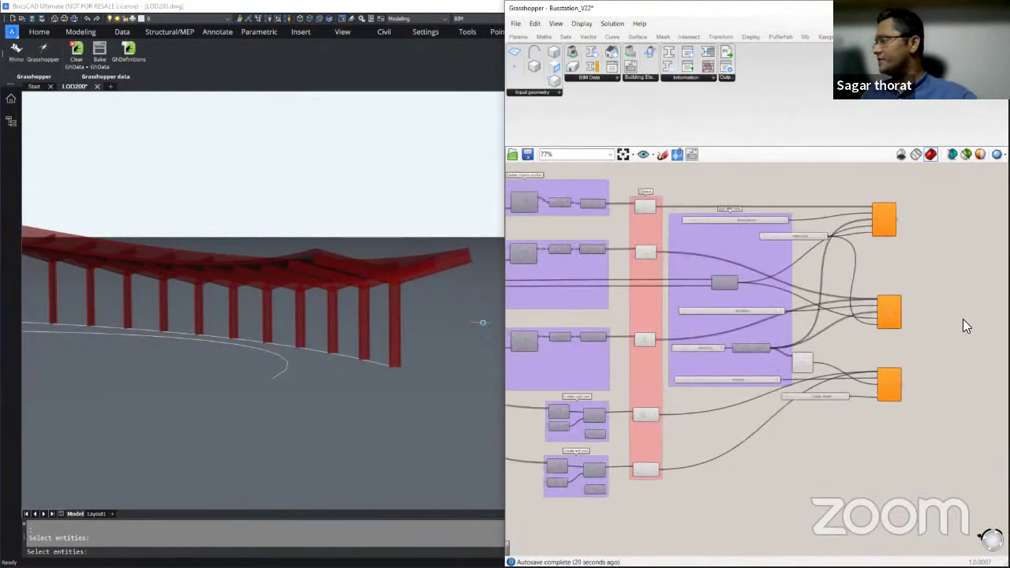
scroll(645, 197, "up", 5)
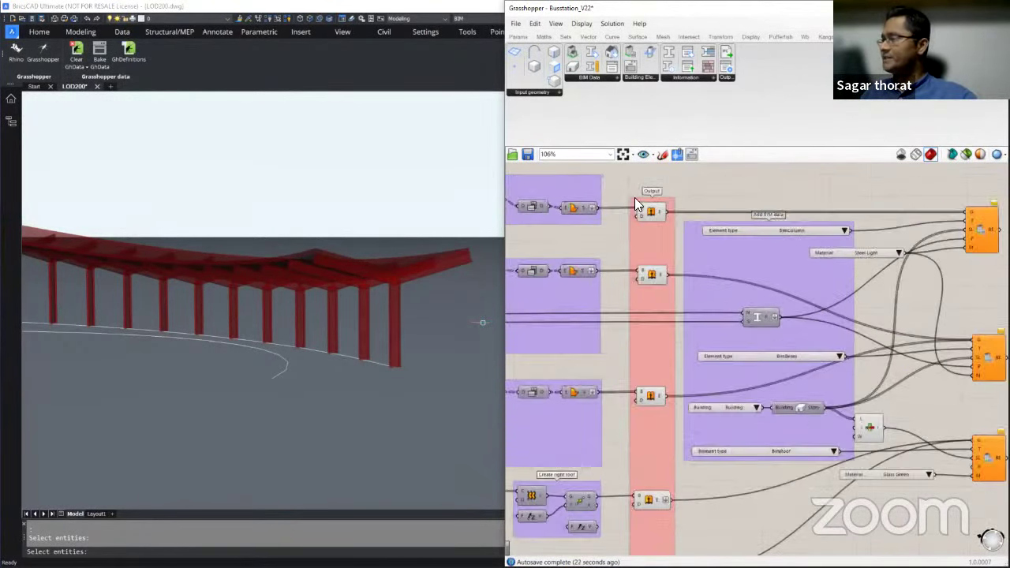
left_click(684, 242)
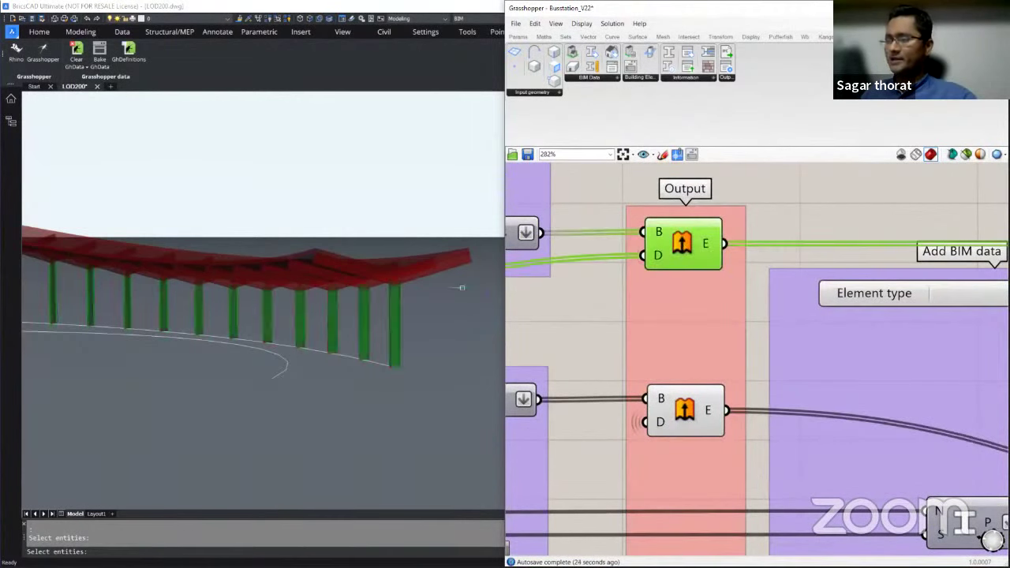
scroll(442, 285, "up", 3)
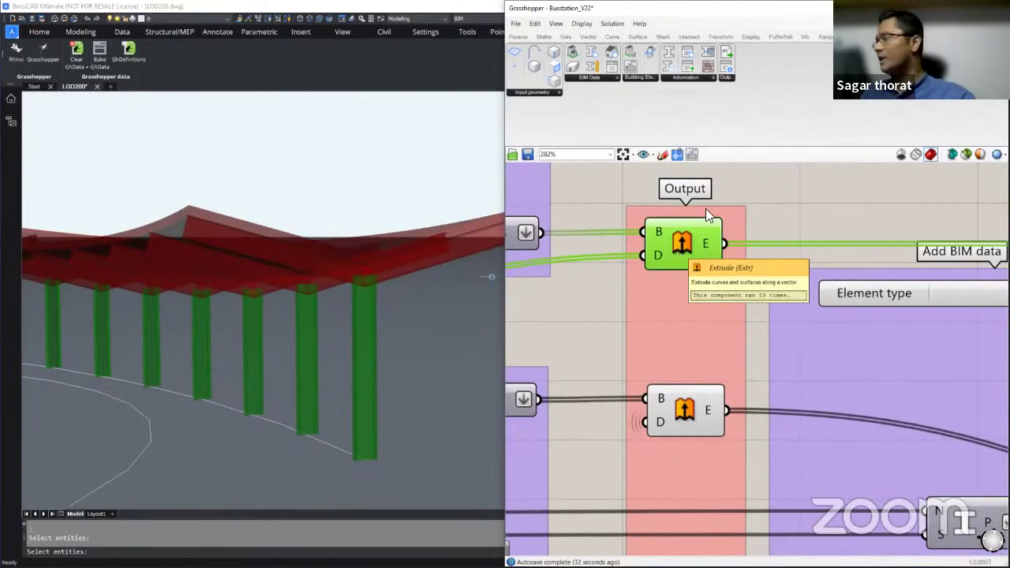
Select the second and third Extrude components in the Output group in turn to highlight the two sets of beams
scroll(706, 209, "down", 3)
left_click(699, 310)
scroll(701, 292, "down", 2)
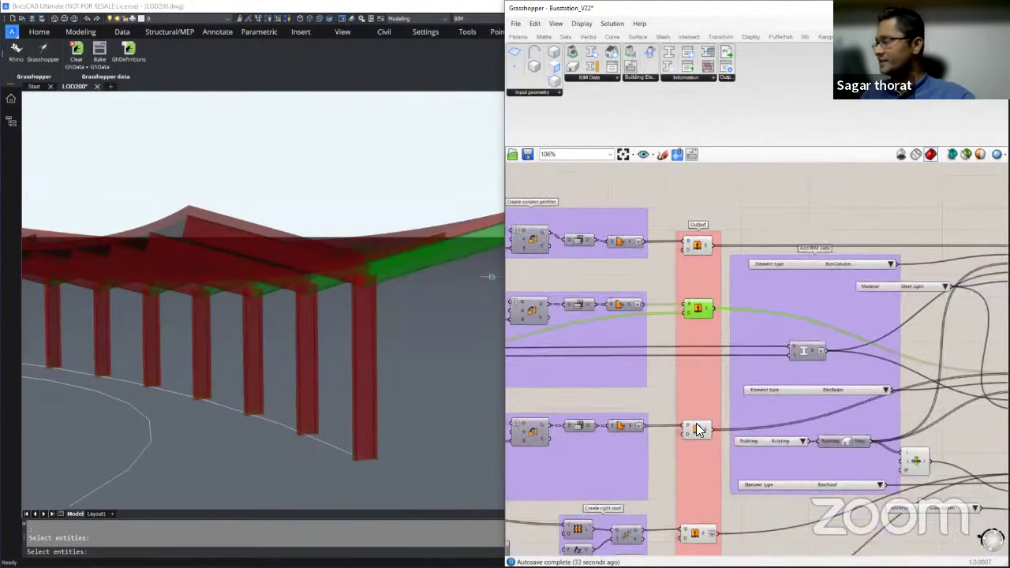
scroll(696, 420, "up", 2)
left_click(696, 434)
scroll(689, 308, "down", 2)
right_click_drag(696, 488, 696, 456)
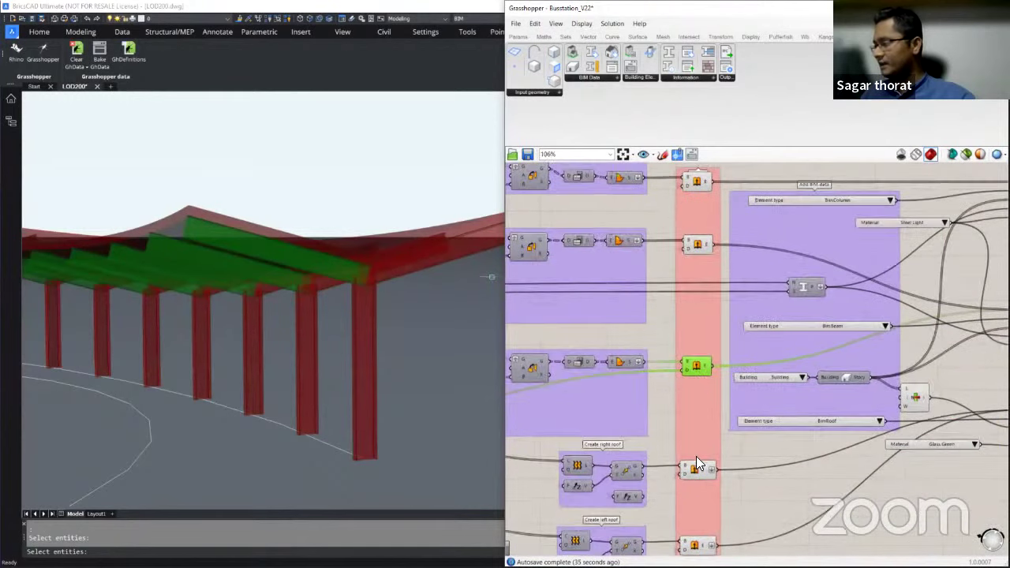
Select the Extrude components fed by the Create right roof and Create left roof groups in turn to highlight the roof halves
scroll(695, 465, "up", 1)
left_click(696, 462)
scroll(696, 465, "down", 2)
scroll(696, 493, "up", 1)
left_click(696, 492)
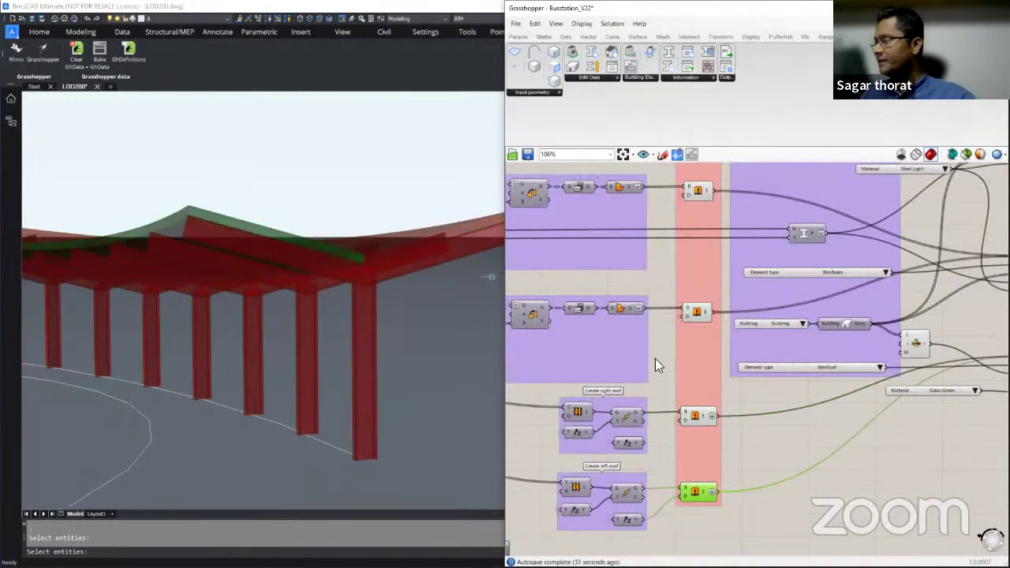
Reselect the Output group's column Extrude component to highlight the columns again
scroll(655, 358, "down", 3)
scroll(696, 214, "up", 2)
scroll(620, 239, "up", 1)
left_click(627, 240)
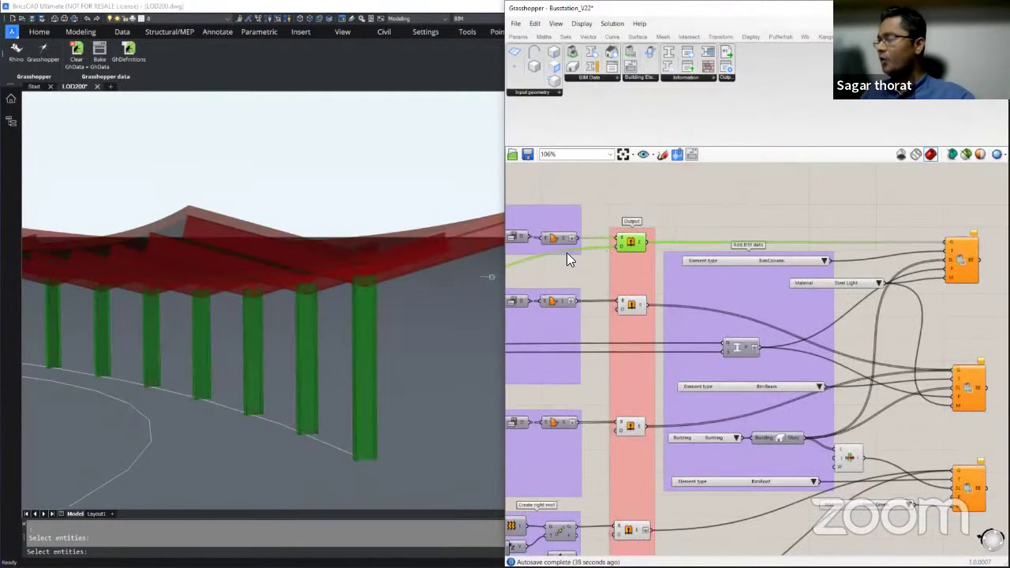
Review the Add BIM data group's connections and look up the description of the Bake Building Element component
scroll(567, 253, "down", 1)
scroll(785, 202, "up", 3)
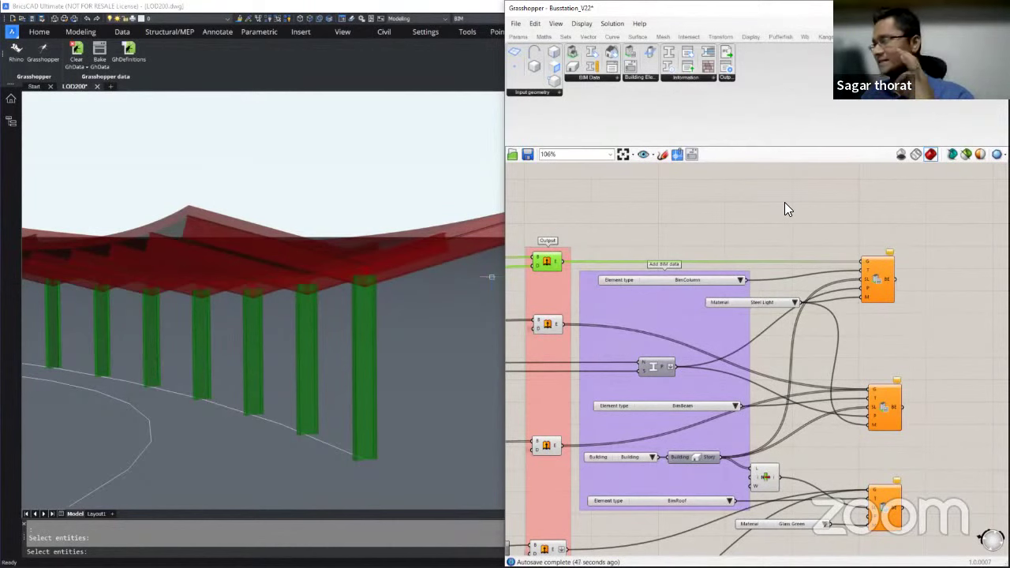
left_click(647, 78)
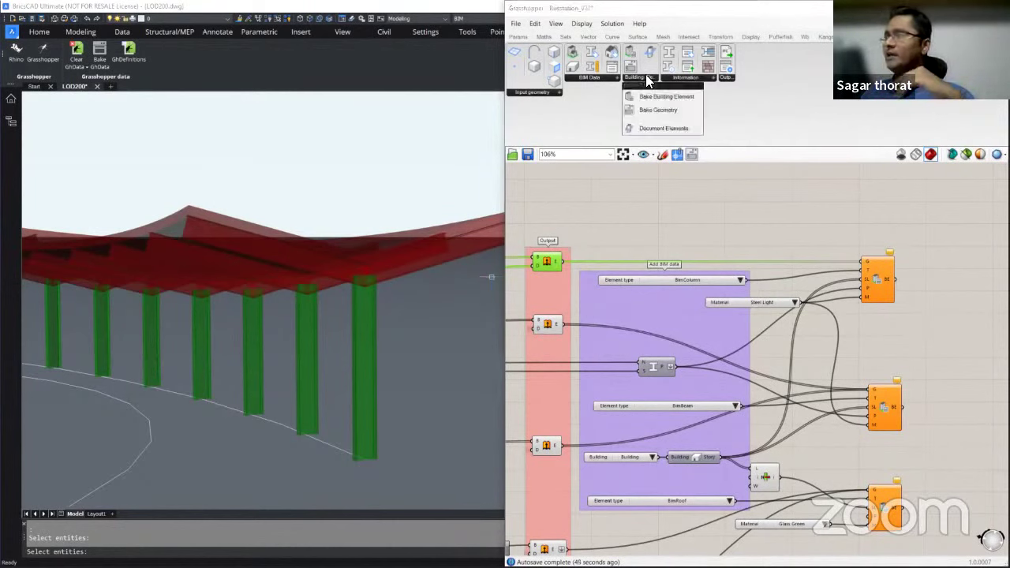
Place a Bake Building Element component above the existing bake components and delete it again
left_click(682, 96)
left_click(820, 224)
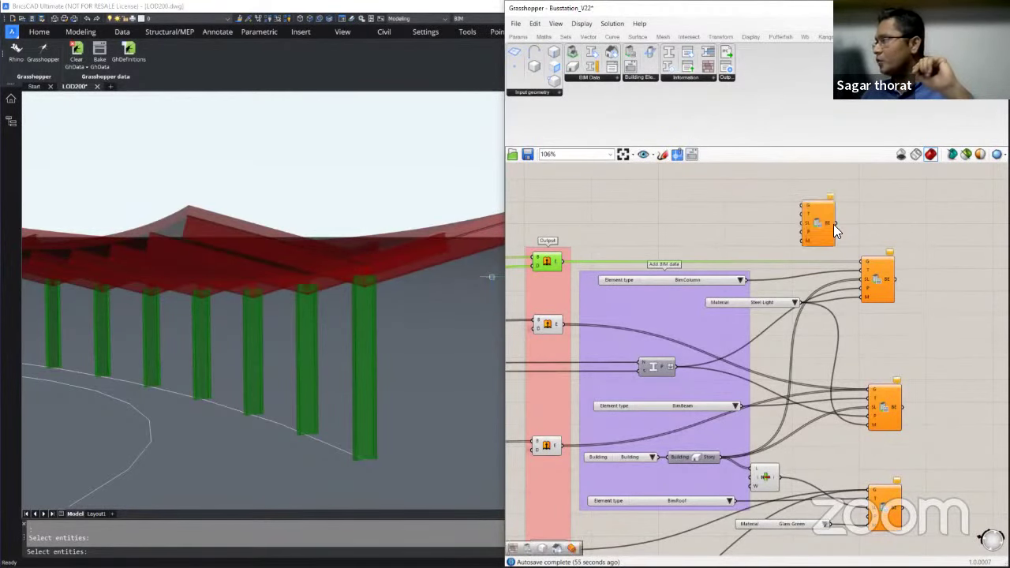
scroll(742, 215, "up", 3)
left_click(725, 213)
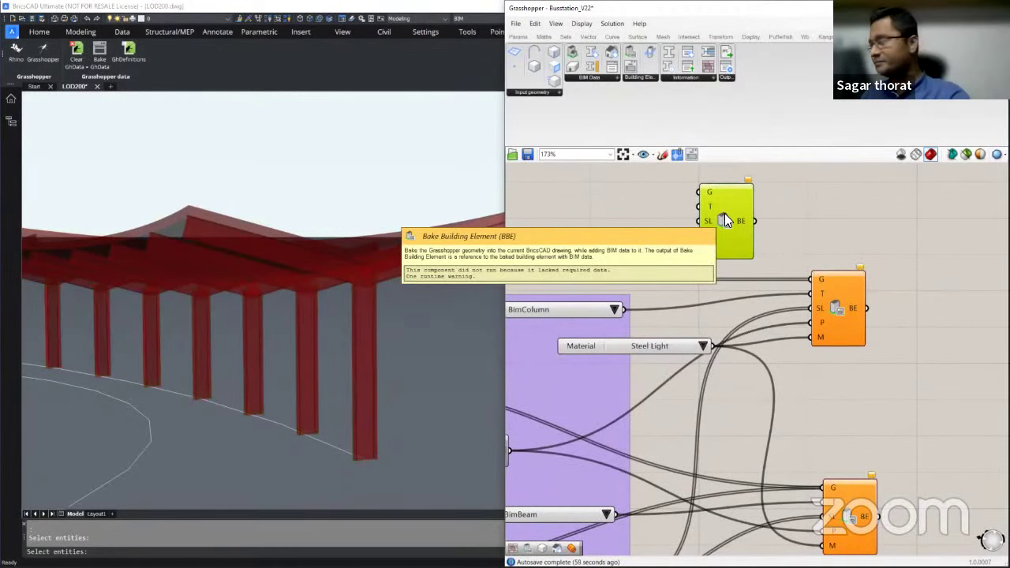
key("Delete")
Examine the Geometry input of the column Bake Building Element component
scroll(852, 305, "up", 3)
scroll(889, 302, "up", 1)
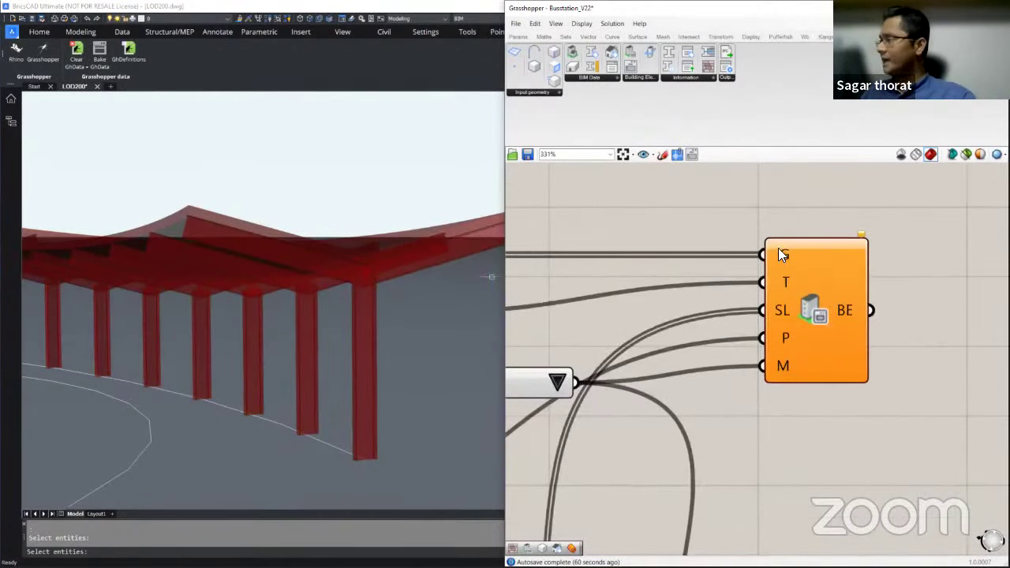
mouse_move(777, 252)
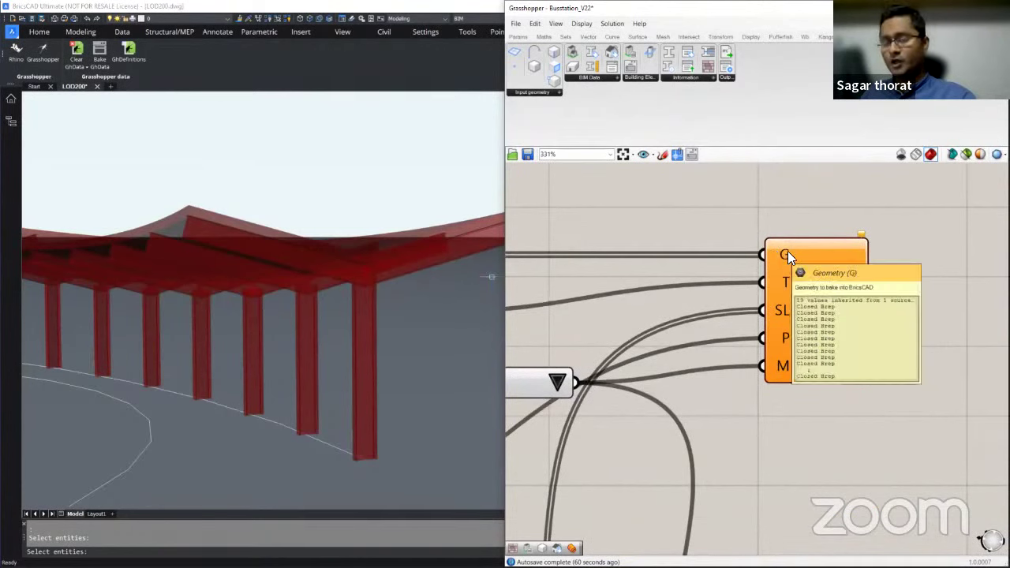
scroll(882, 258, "down", 10)
scroll(757, 250, "up", 4)
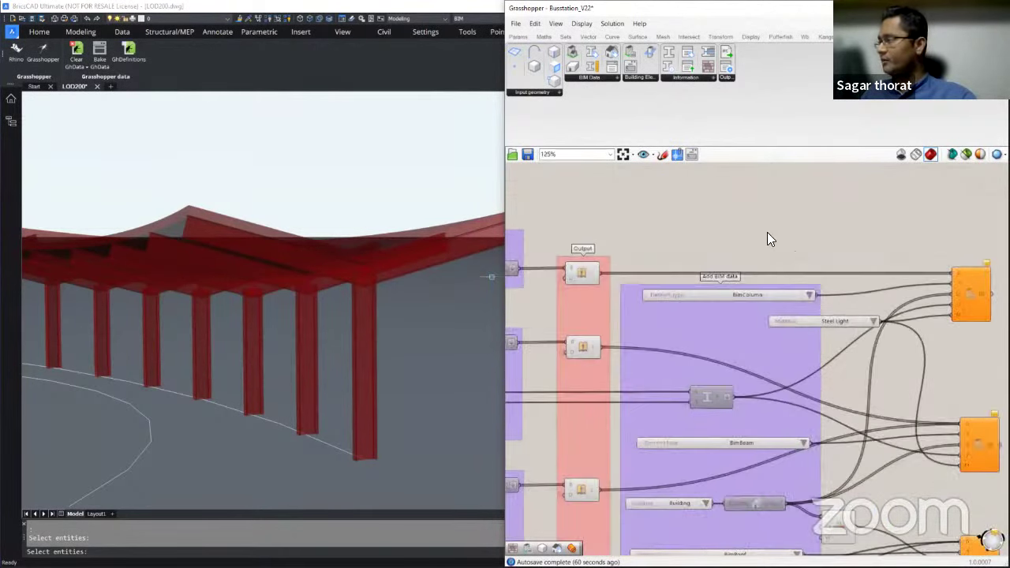
Select the column Extrude component and the two beam Extrude components in the Output group in turn to highlight their geometry
left_click(559, 275)
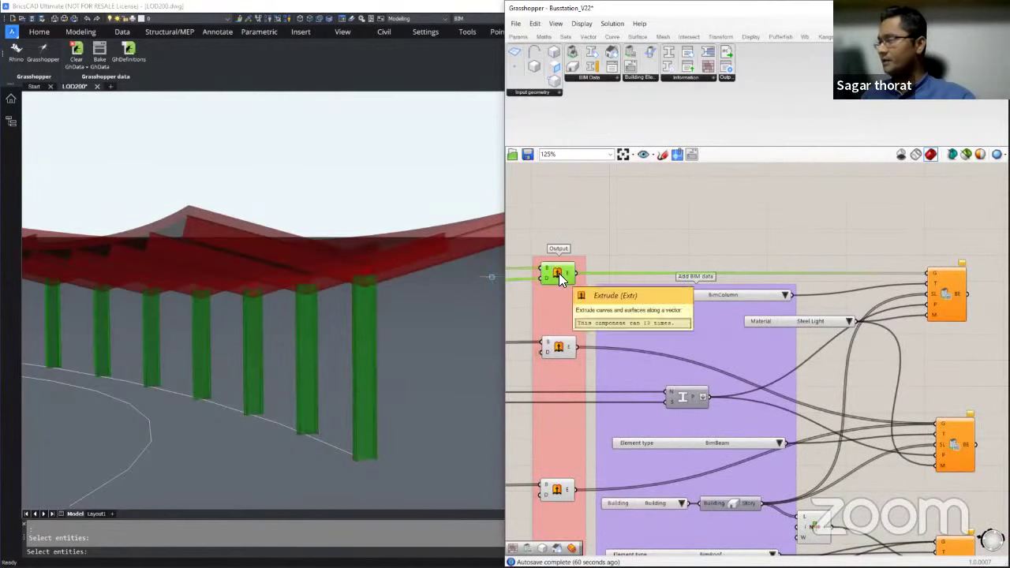
left_click(557, 347)
left_click(554, 489)
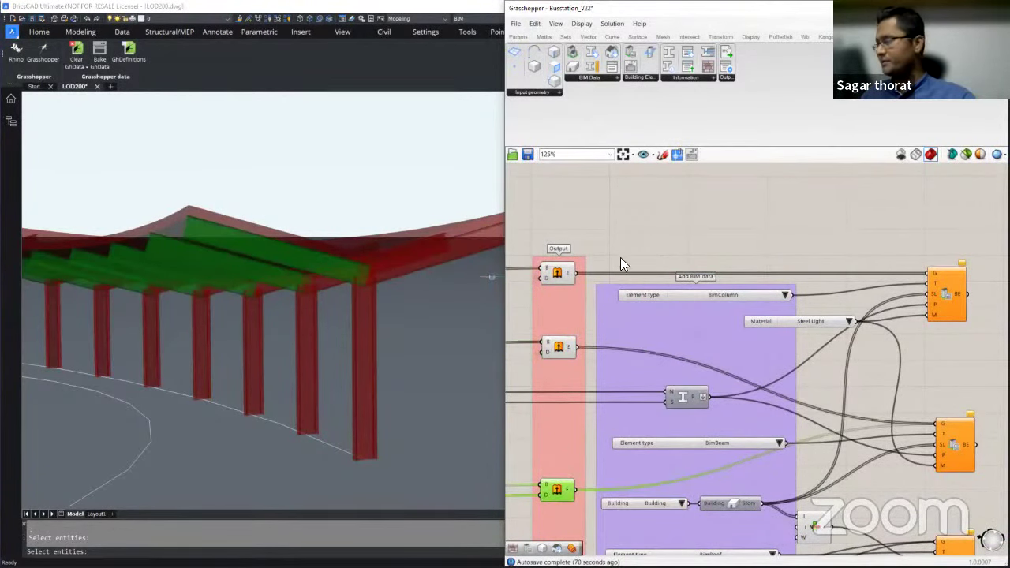
Review the Type input of the column Bake Building Element component and the options offered by the BimColumn Element type list
scroll(924, 264, "up", 5)
left_click(933, 258)
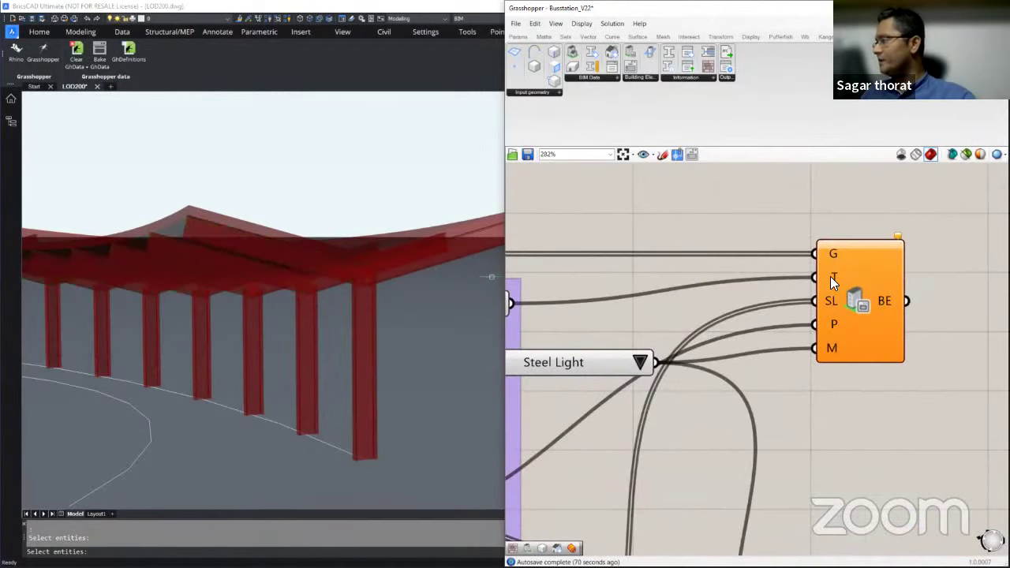
mouse_move(831, 276)
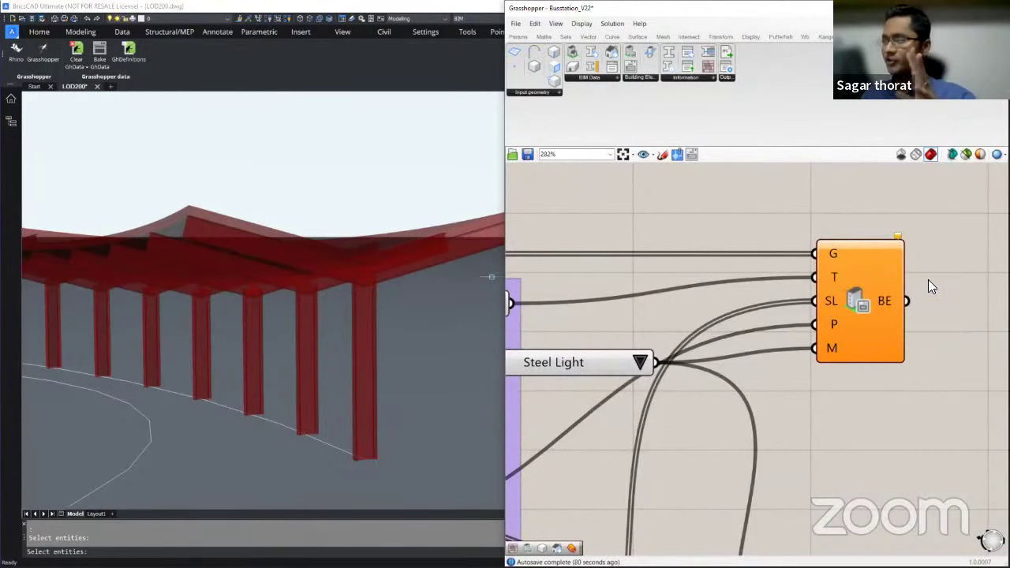
scroll(828, 287, "down", 3)
scroll(551, 295, "up", 3)
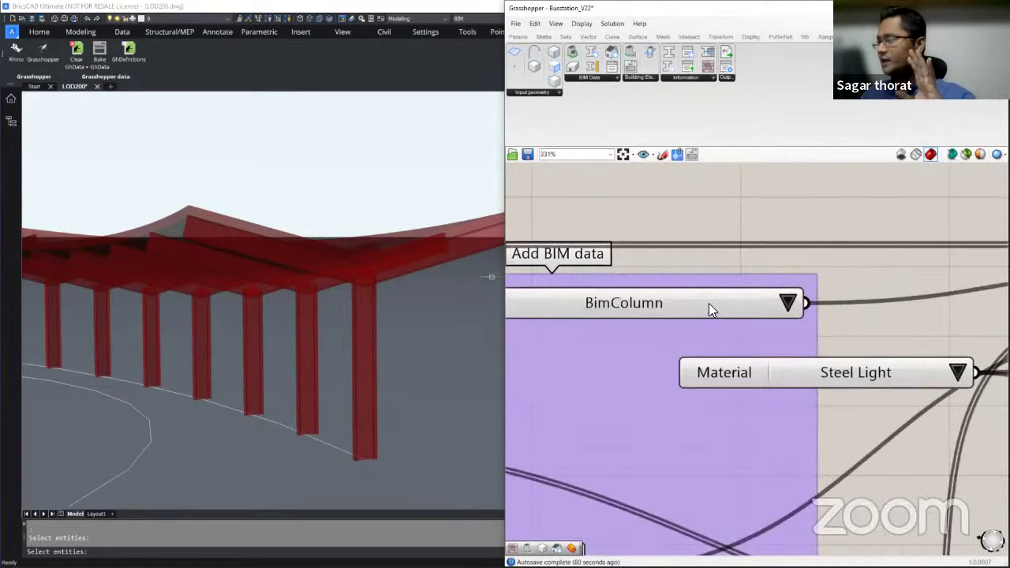
scroll(605, 286, "down", 2)
scroll(866, 311, "up", 2)
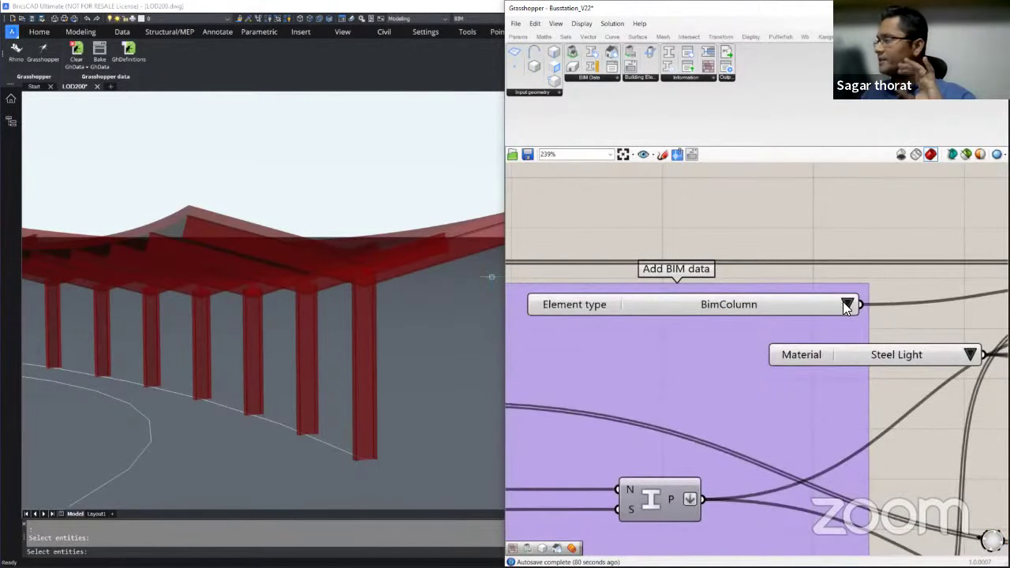
left_click(846, 303)
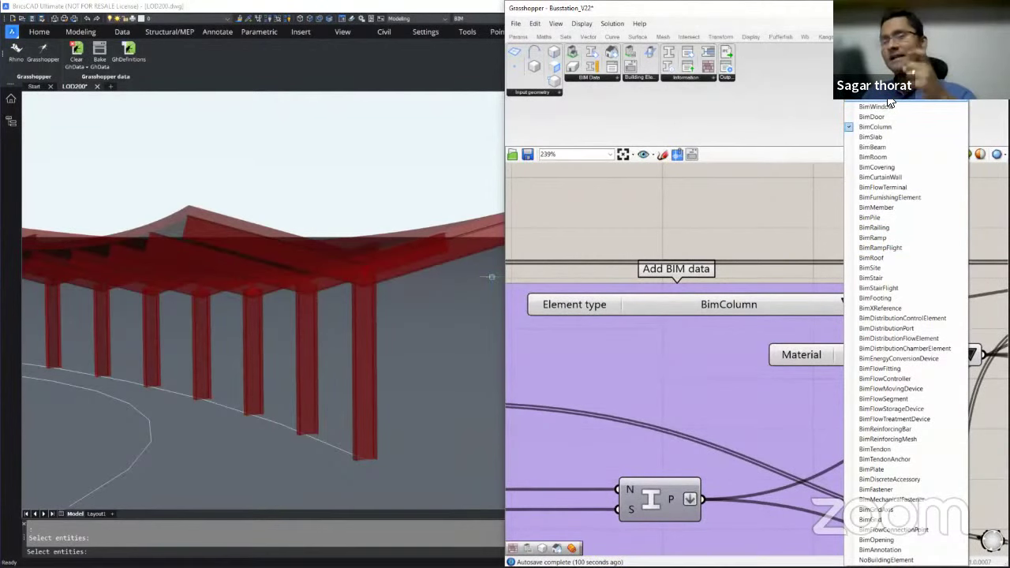
left_click(815, 104)
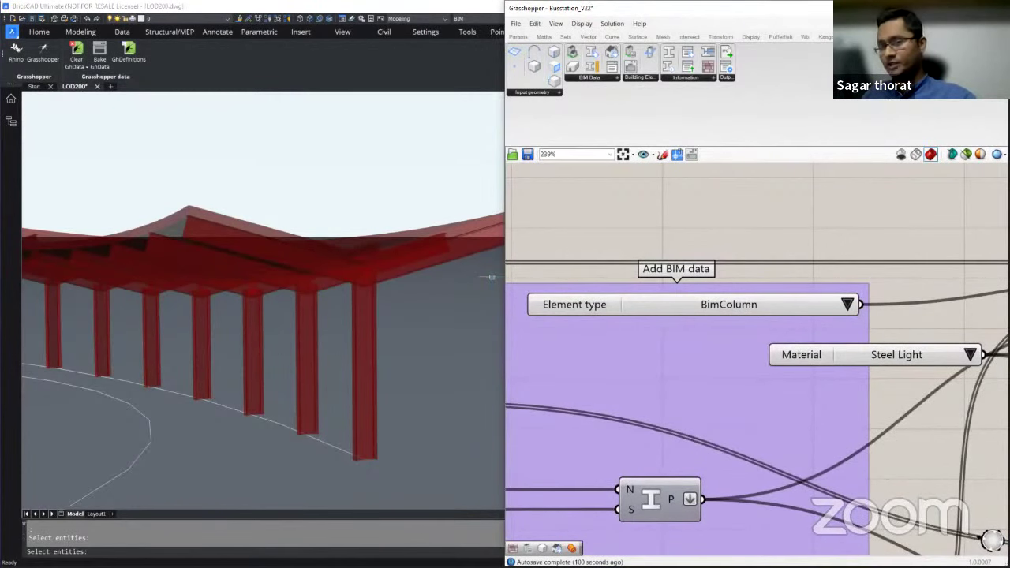
Move the Steel Light Material list closer to the column Bake Building Element component, level with its M input
scroll(616, 225, "down", 3)
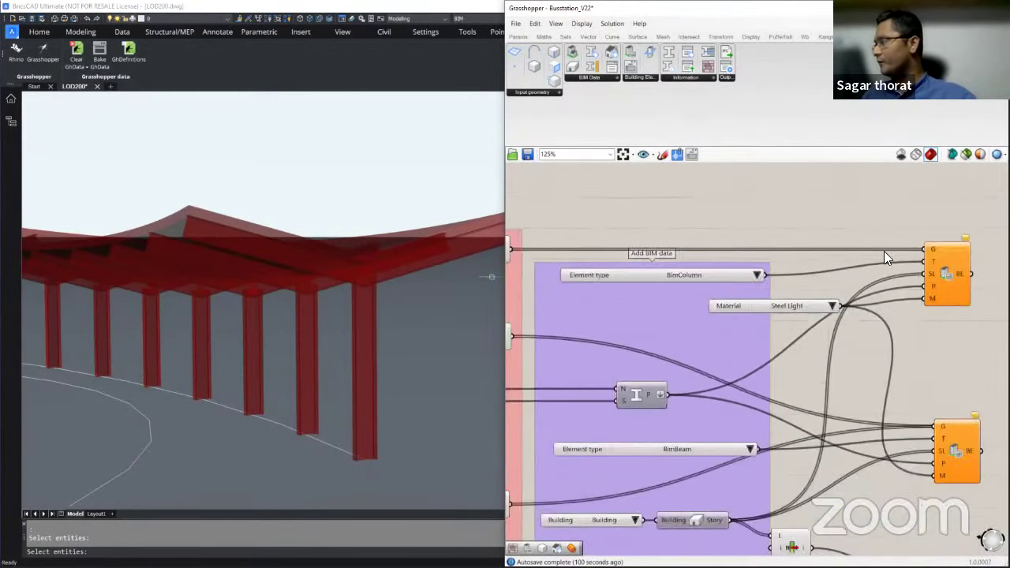
scroll(889, 251, "up", 3)
left_click_drag(677, 341, 742, 322)
Inspect the SpatialLocation and Profile inputs of the column Bake Building Element component and the Profile output that feeds it
mouse_move(908, 273)
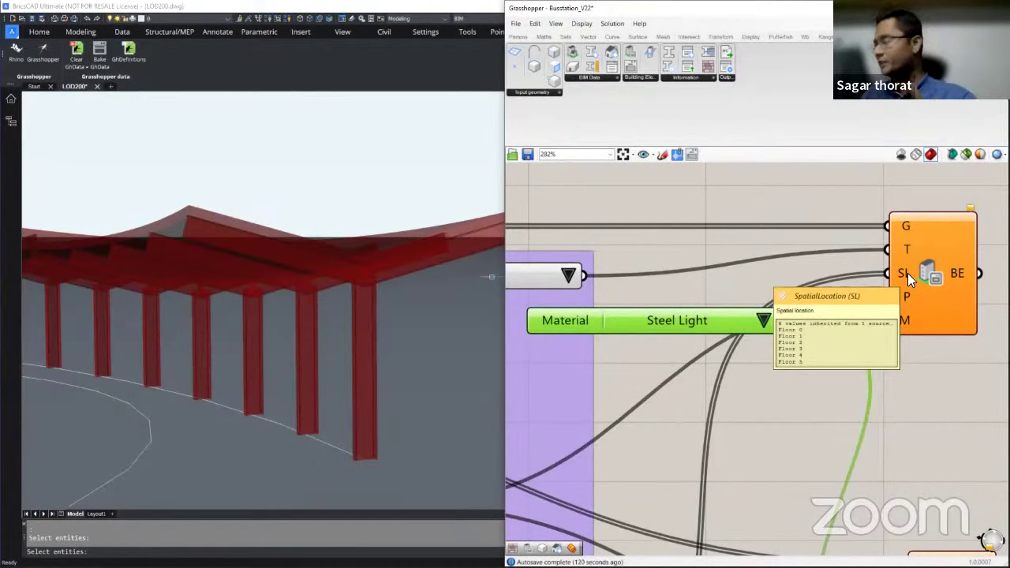
mouse_move(902, 297)
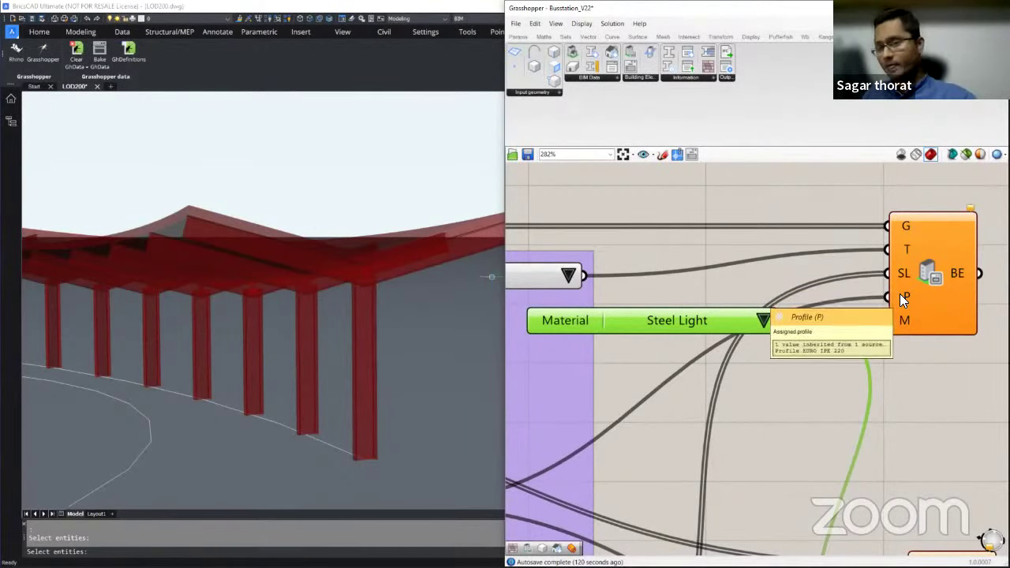
scroll(903, 275, "down", 3)
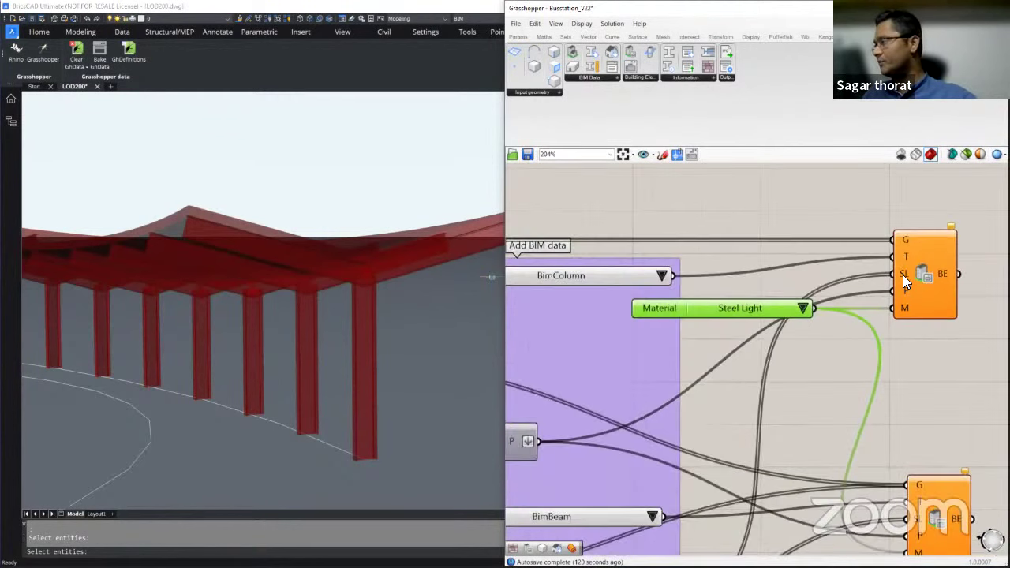
scroll(642, 375, "up", 2)
scroll(636, 376, "up", 1)
mouse_move(630, 378)
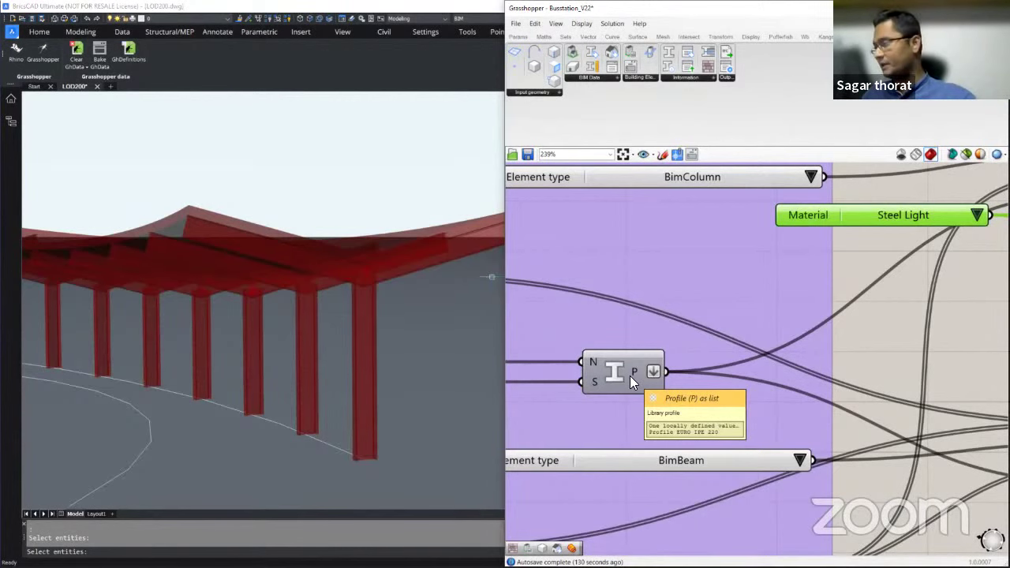
Look up the Material input description of the column Bake Building Element component
scroll(629, 376, "down", 3)
scroll(816, 311, "up", 4)
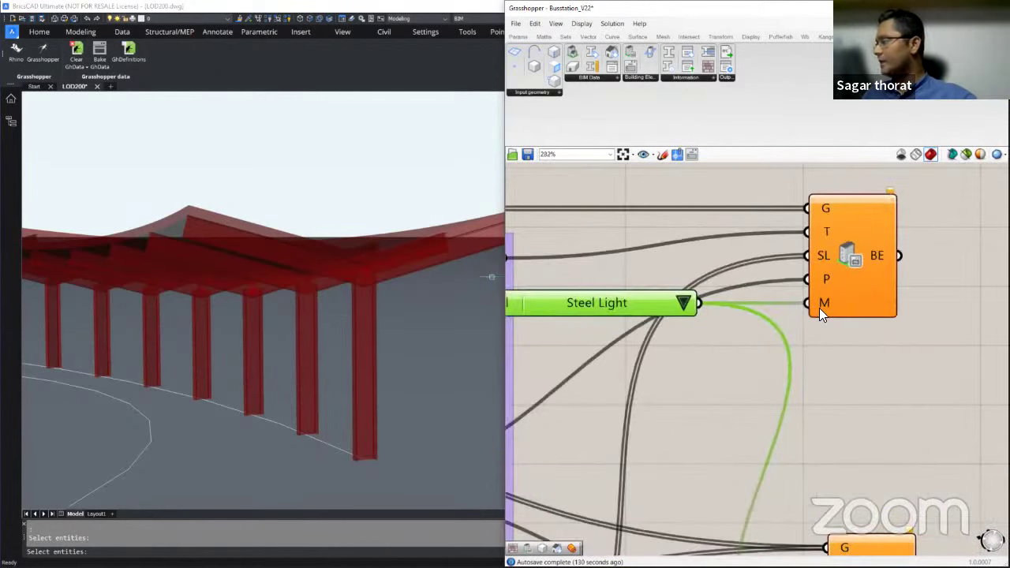
mouse_move(819, 308)
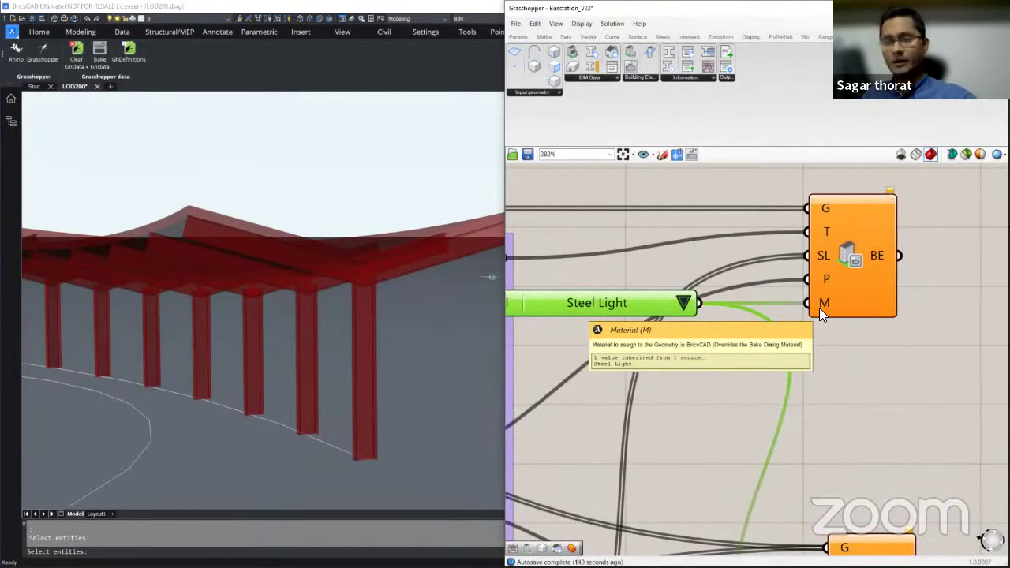
scroll(819, 308, "down", 2)
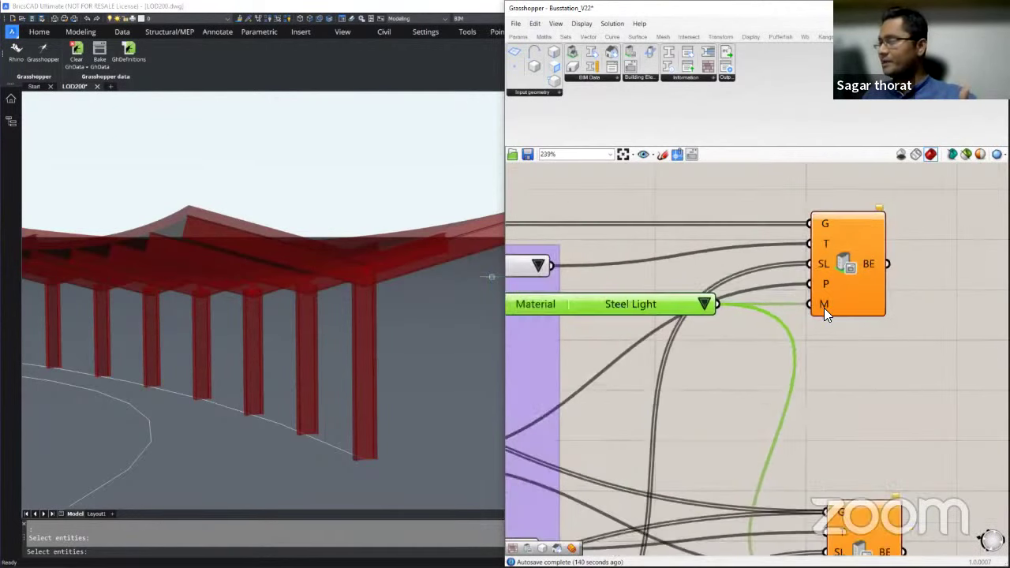
Choose Steel Light in the Material list wired to the column and beam Bake Building Element components
scroll(635, 306, "up", 3)
left_click(772, 298)
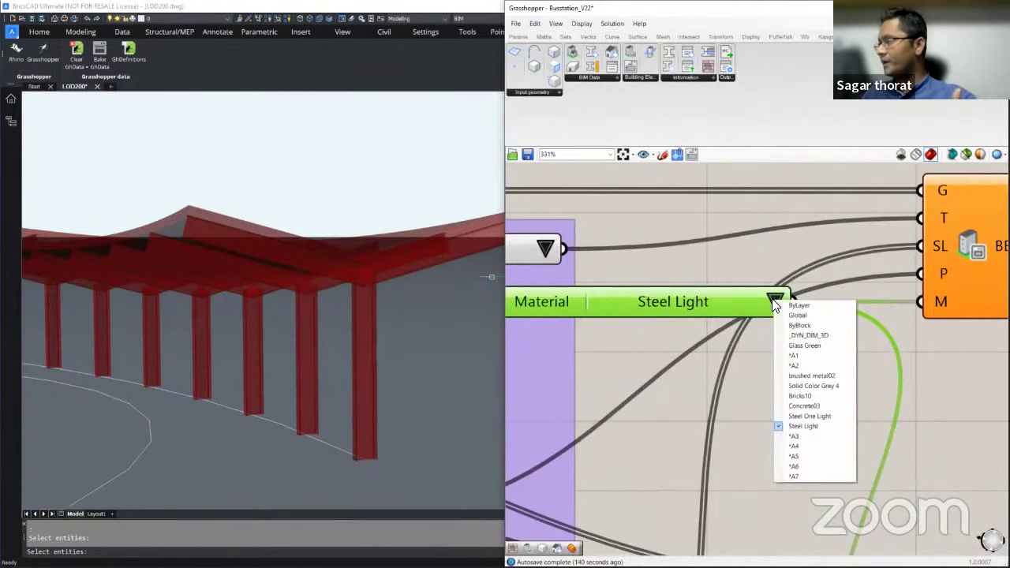
left_click(819, 428)
left_click(818, 427)
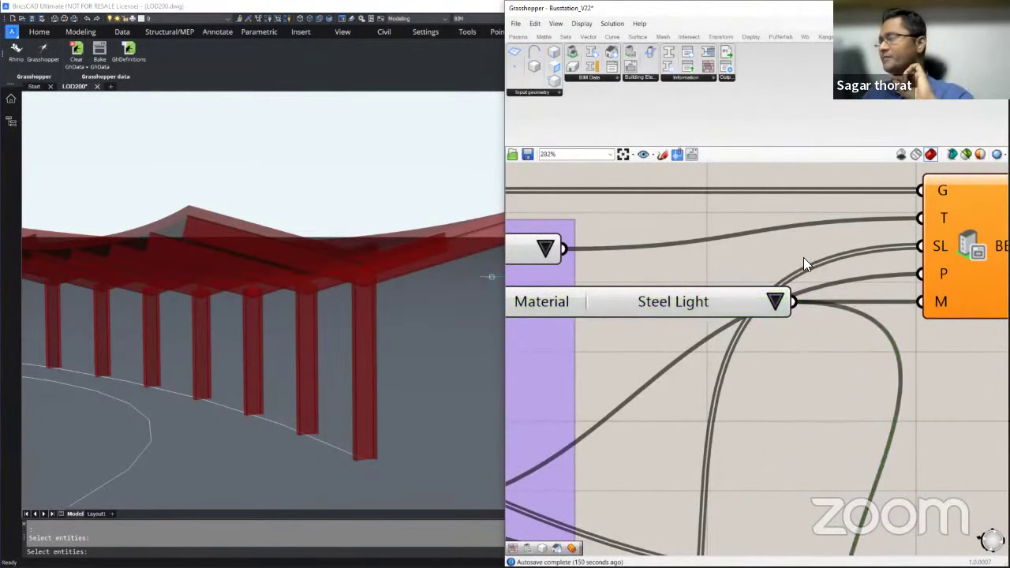
Review the connections of the beam and roof Bake Building Element components, including the roof's Glass Green material
scroll(805, 260, "down", 5)
scroll(869, 395, "up", 3)
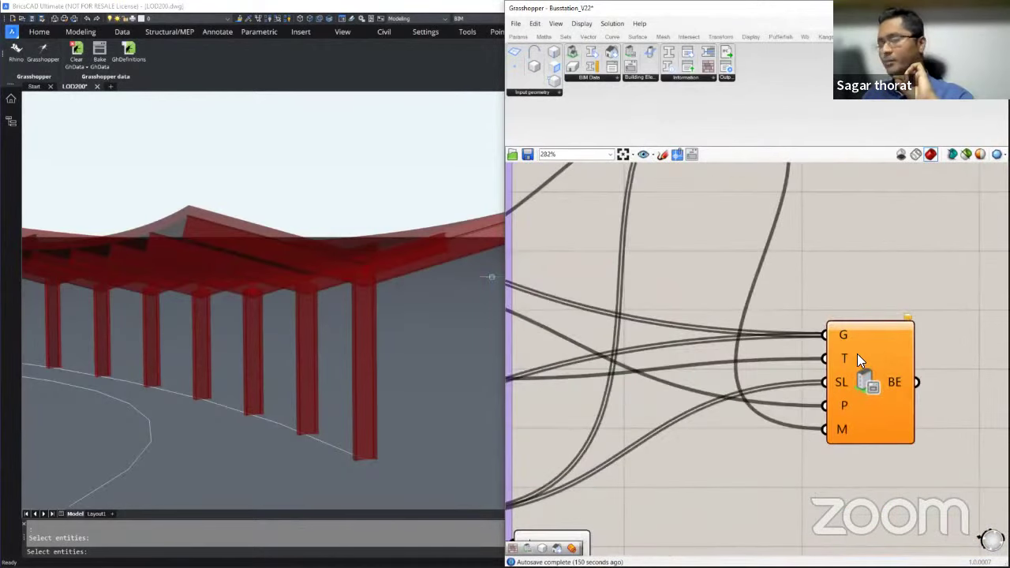
scroll(732, 483, "down", 2)
scroll(892, 407, "up", 4)
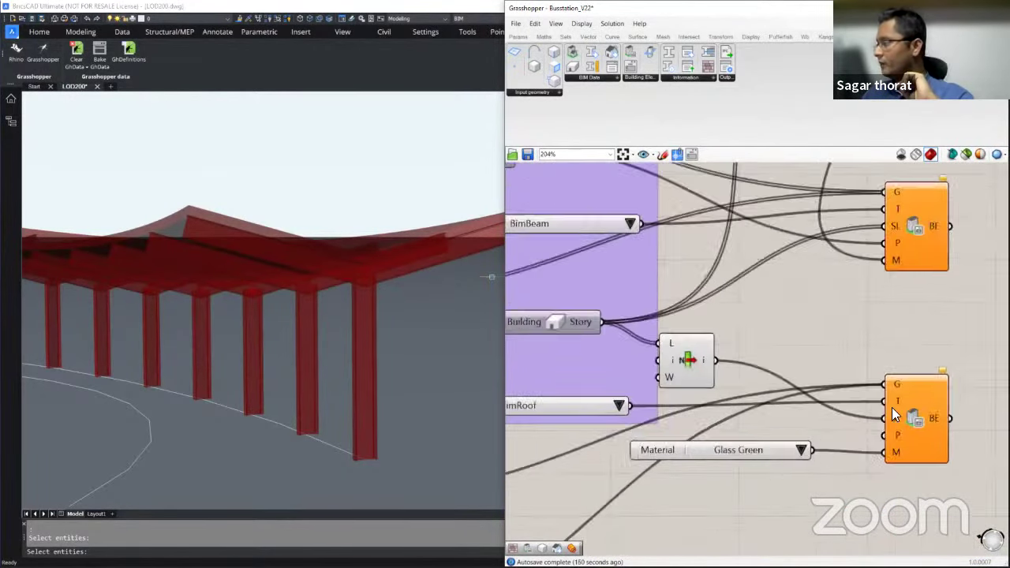
scroll(920, 380, "down", 3)
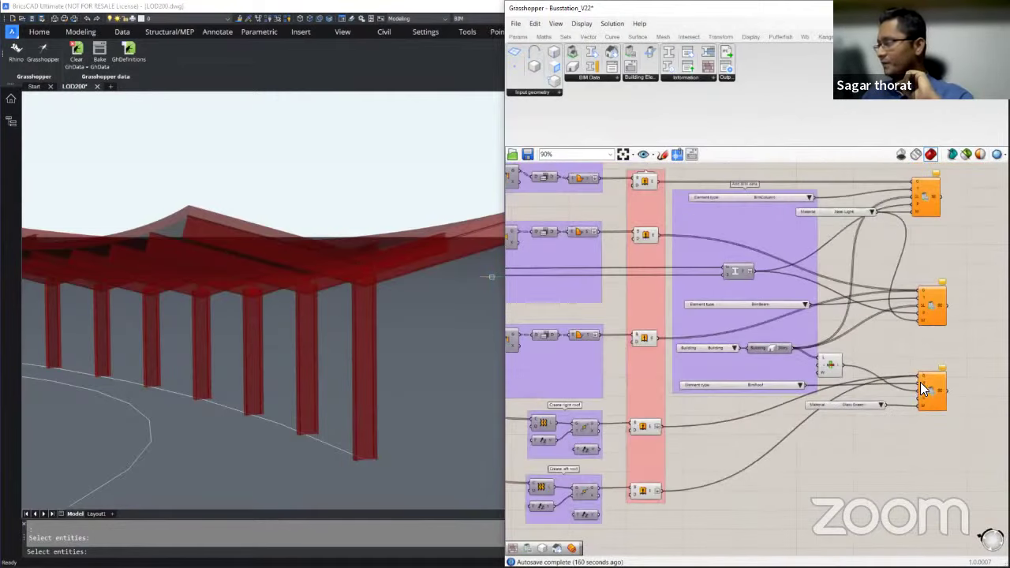
scroll(931, 387, "up", 3)
scroll(709, 439, "up", 1)
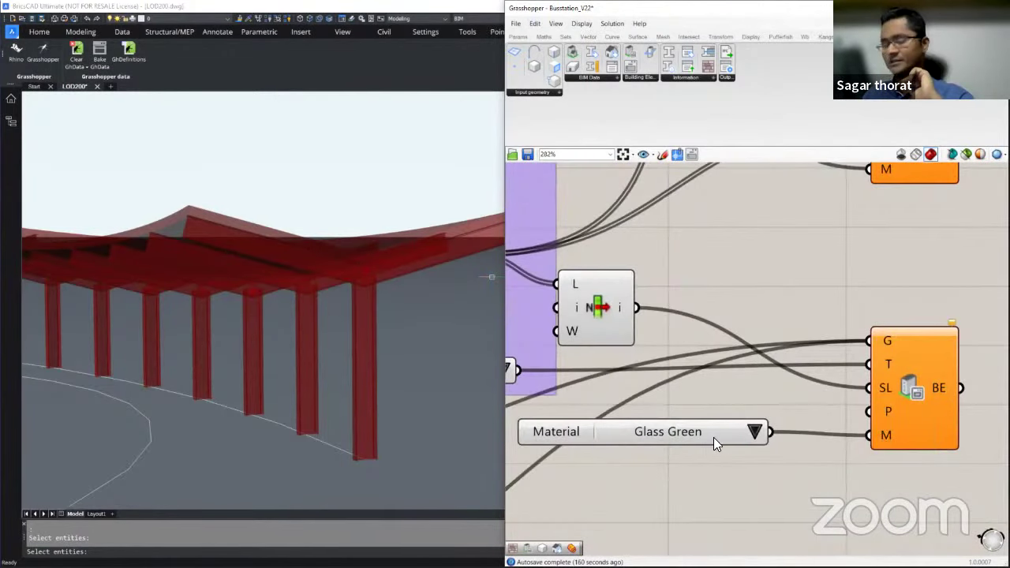
Shift the roof Bake Building Element component slightly toward the Glass Green Material list
left_click(904, 386)
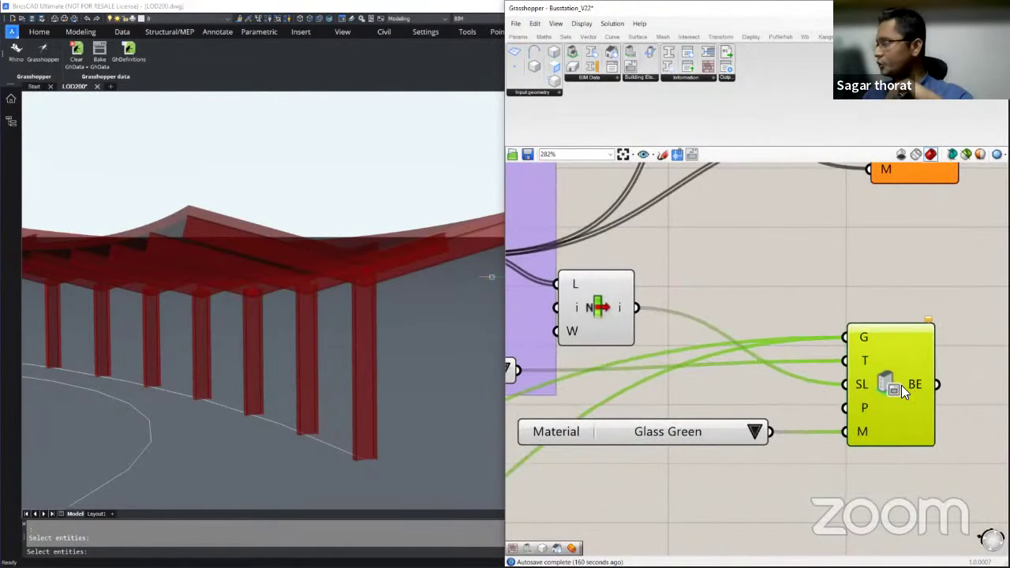
scroll(655, 427, "down", 4)
scroll(655, 427, "down", 3)
left_click(728, 366)
Bake the column, beam and roof Bake Building Element components together into BricsCAD on layer 0, with material and color ByLayer
scroll(742, 355, "down", 2)
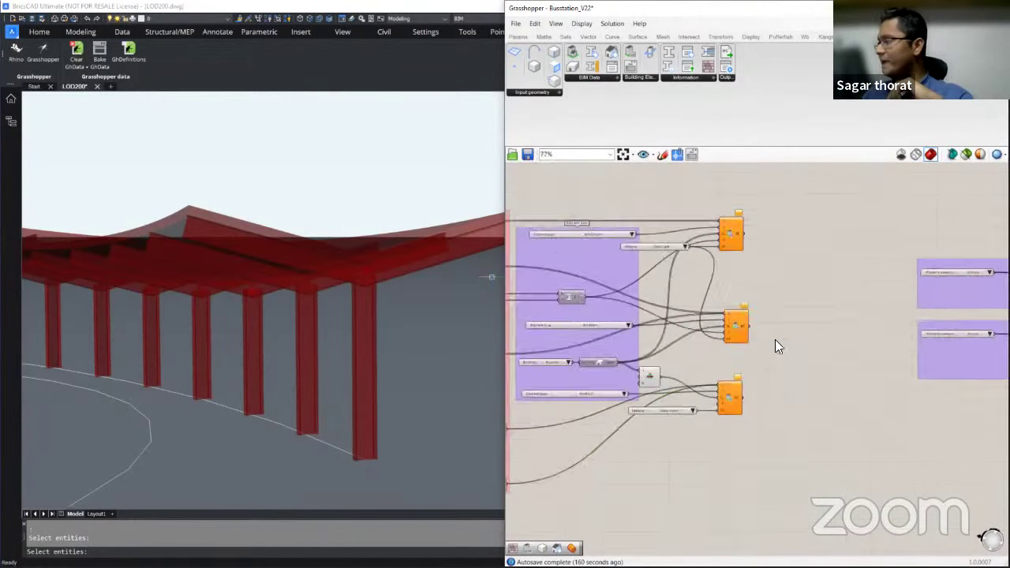
right_click_drag(755, 346, 715, 337)
scroll(722, 308, "up", 2)
left_click_drag(651, 170, 724, 474)
scroll(635, 250, "down", 1)
scroll(576, 231, "up", 1)
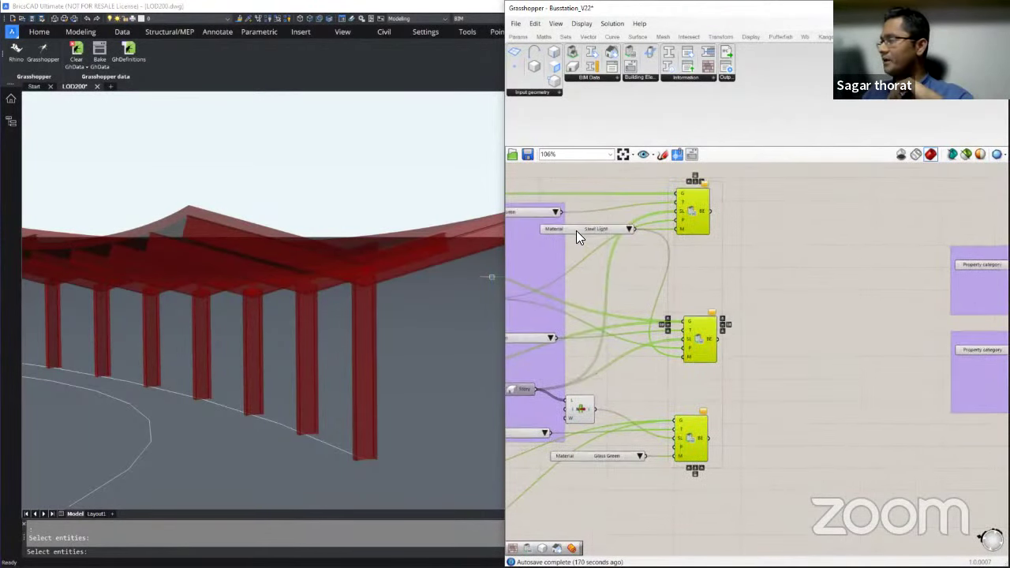
left_click(693, 156)
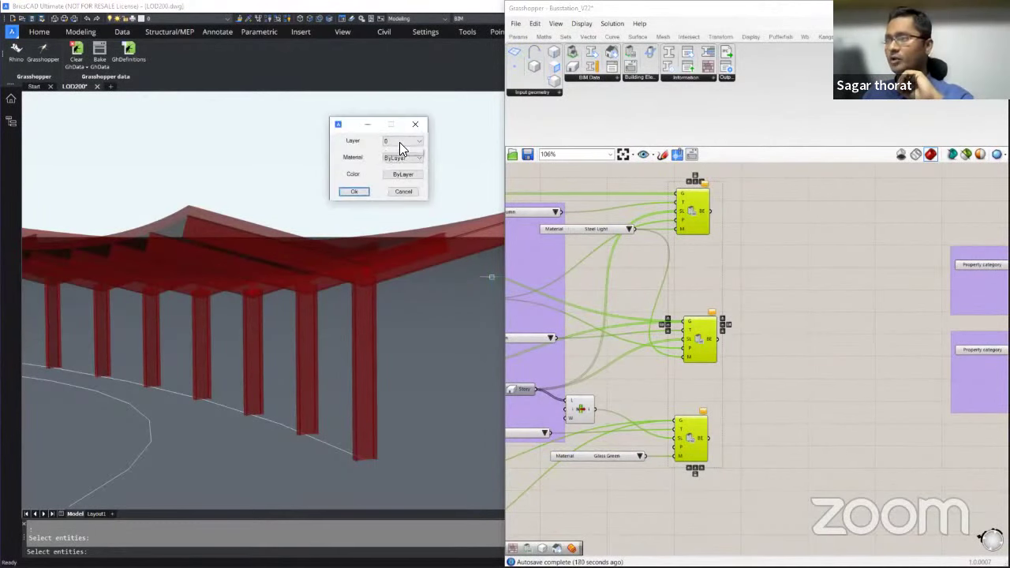
left_click(400, 142)
left_click(401, 146)
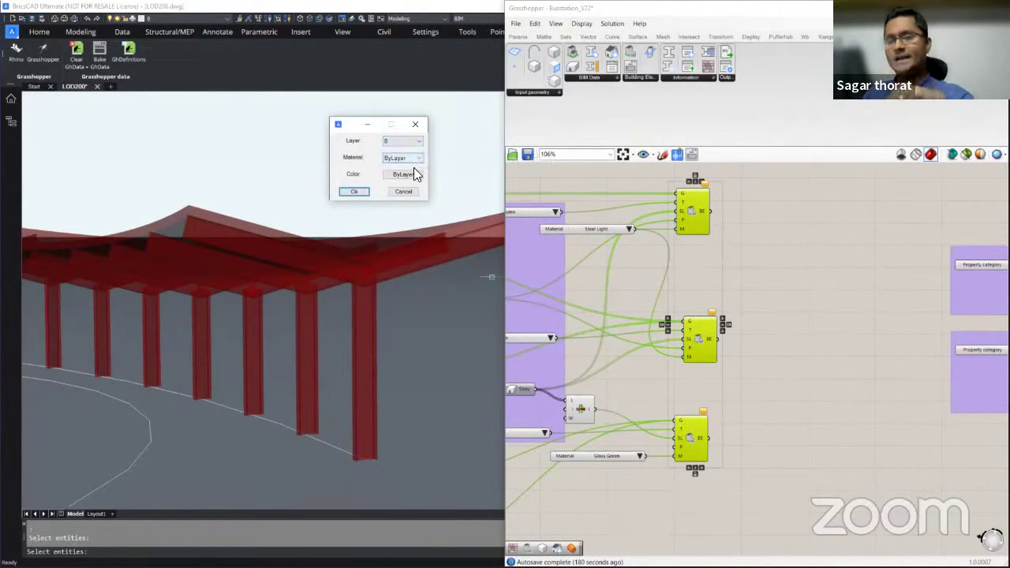
left_click(360, 191)
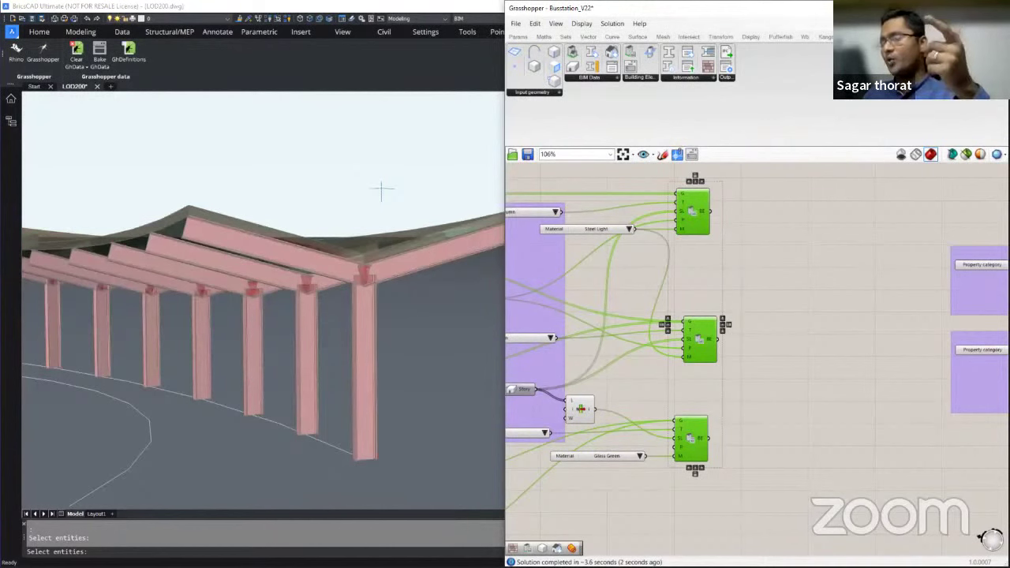
left_click(798, 305)
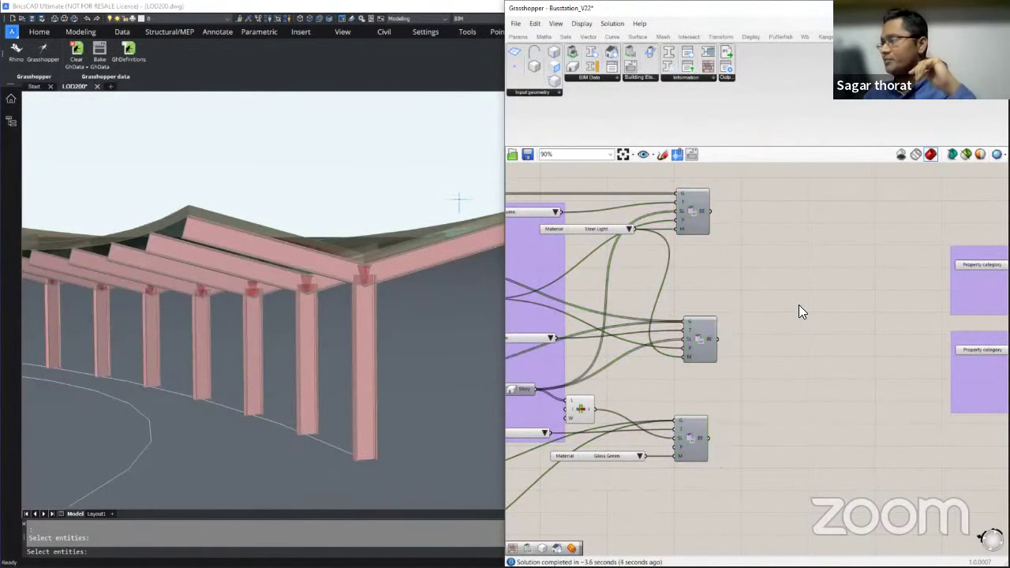
Close the Busstation_V22 Grasshopper definition without saving its changes
scroll(799, 305, "down", 3)
left_click(515, 23)
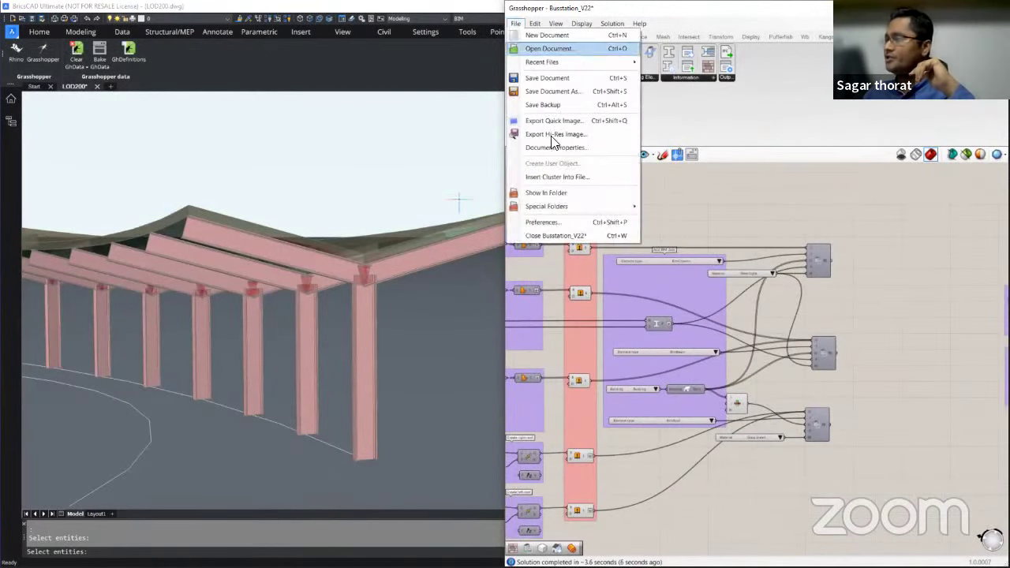
left_click(575, 234)
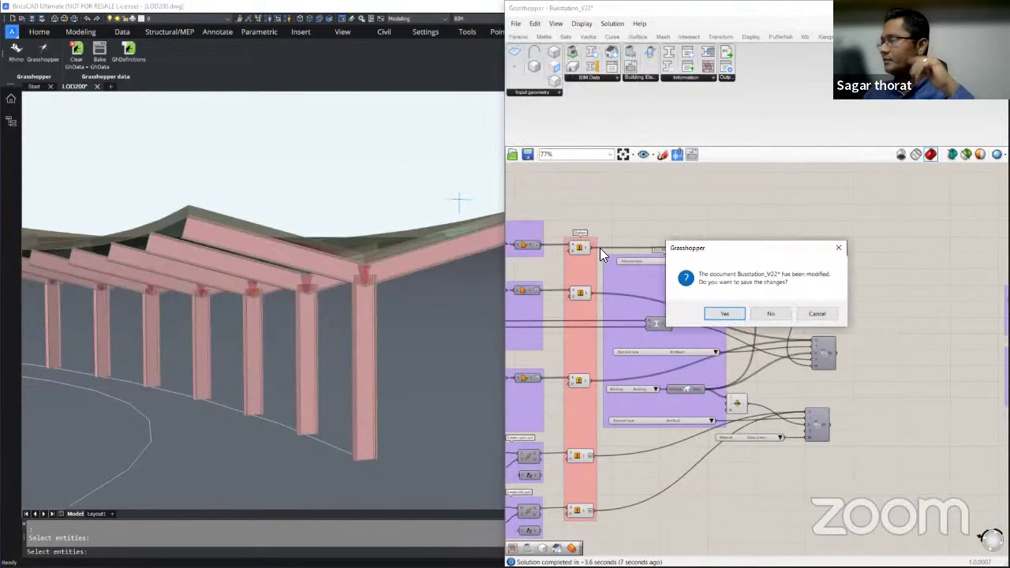
left_click(768, 315)
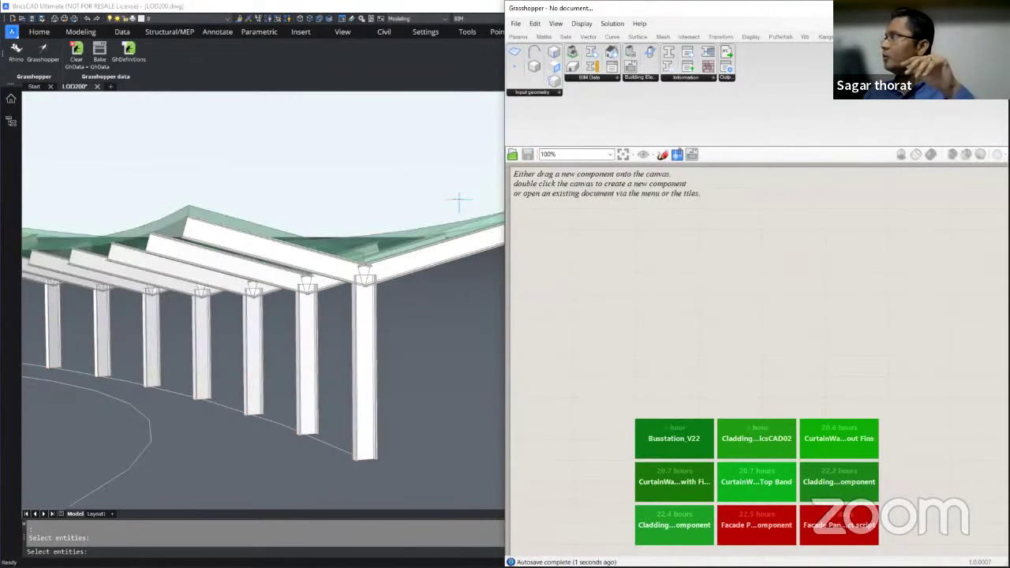
Switch to BricsCAD and check the baked Beam, Column and Roof groups under Building Elements in the model structure
left_click(459, 199)
scroll(626, 262, "down", 2)
mouse_move(421, 269)
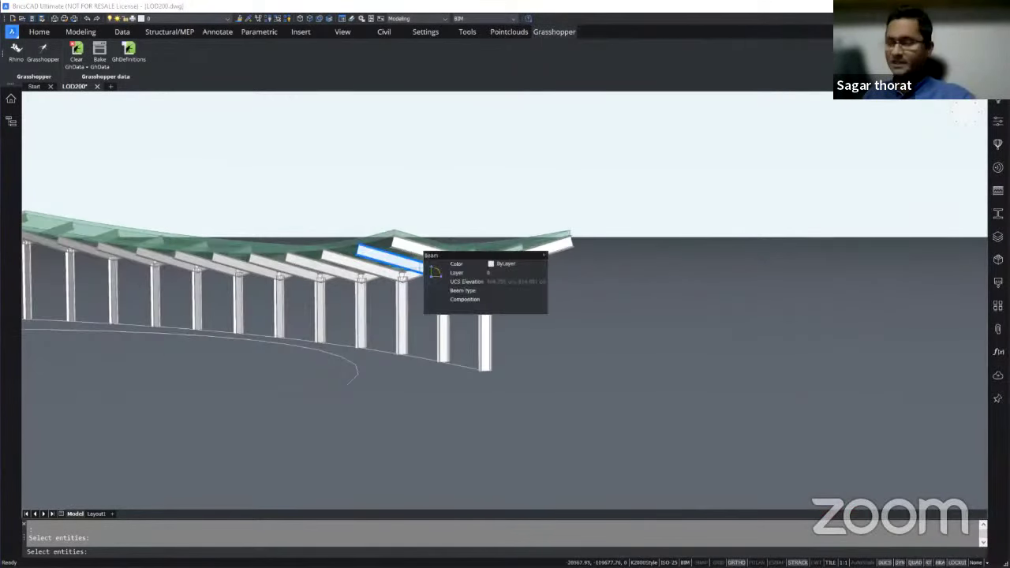
scroll(395, 243, "up", 1)
mouse_move(452, 241)
middle_mouse_down("shift")
mouse_move(445, 262)
mouse_move(455, 243)
middle_mouse_up("shift")
scroll(401, 256, "up", 1)
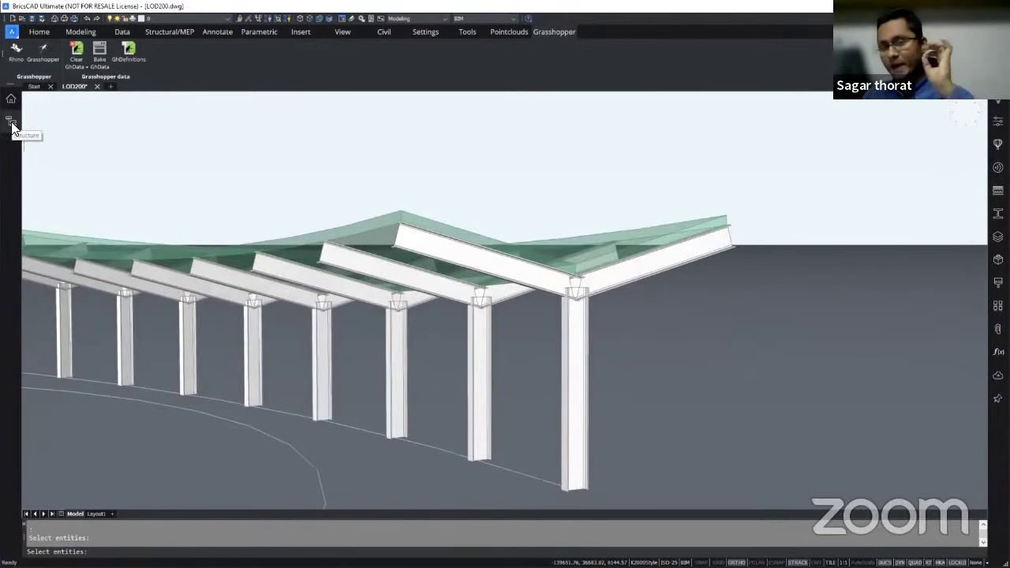
left_click(12, 124)
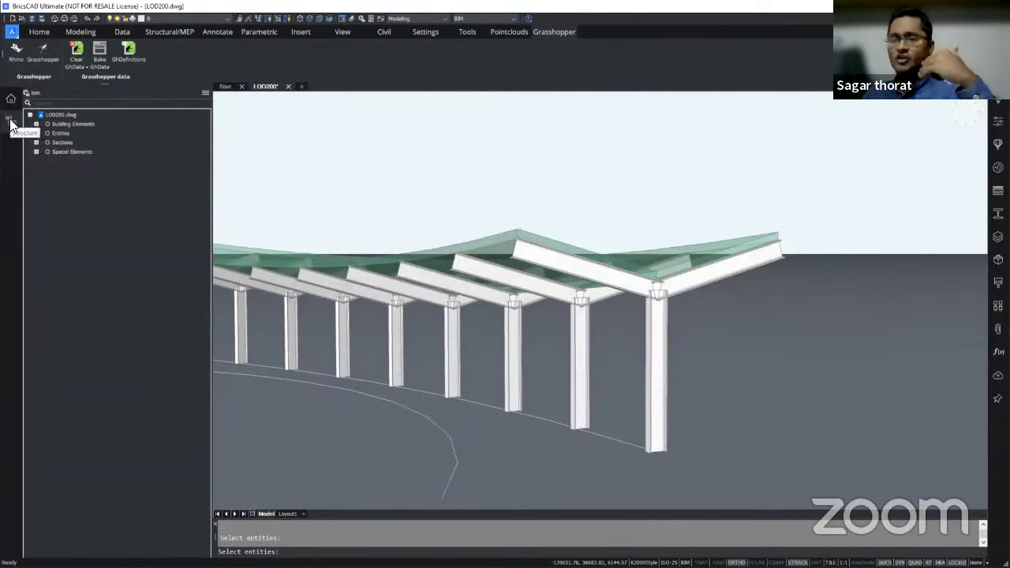
left_click(35, 124)
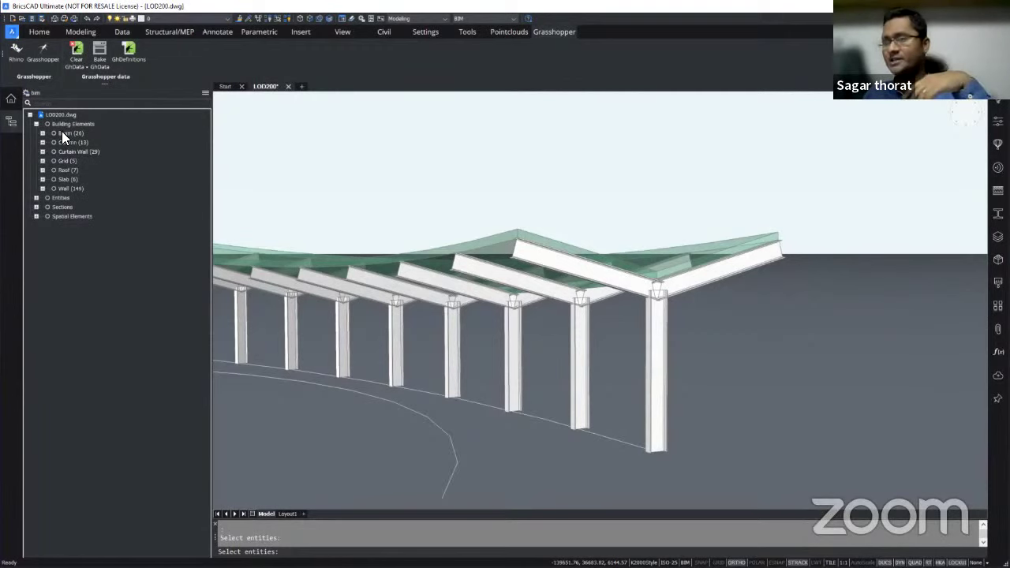
left_click(63, 133)
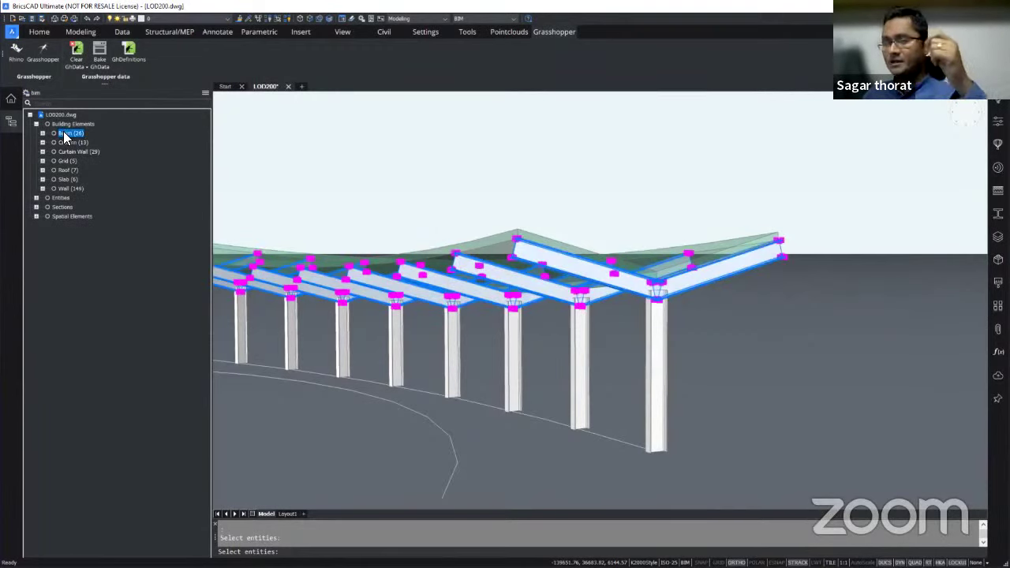
left_click(64, 142)
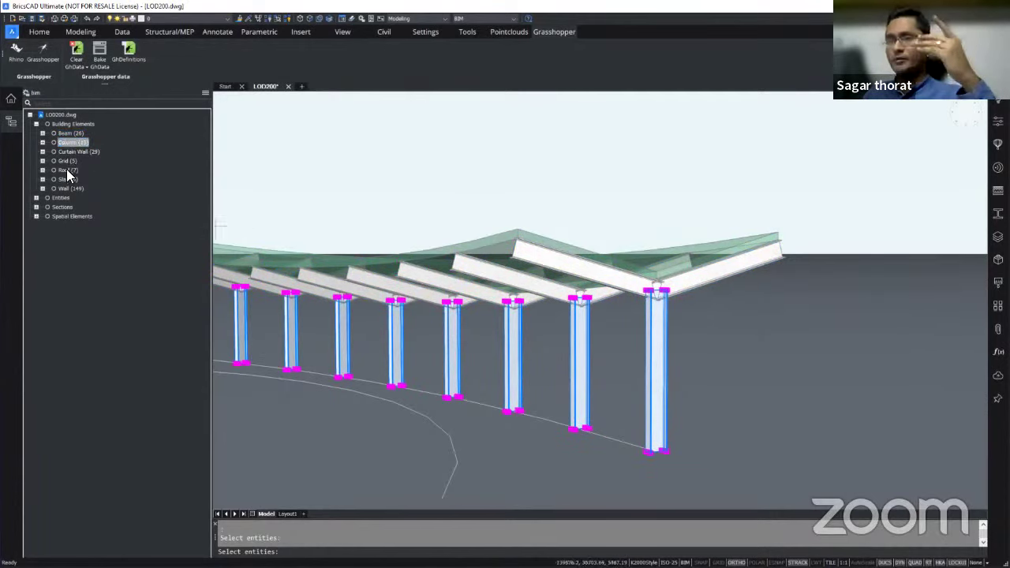
left_click(66, 170)
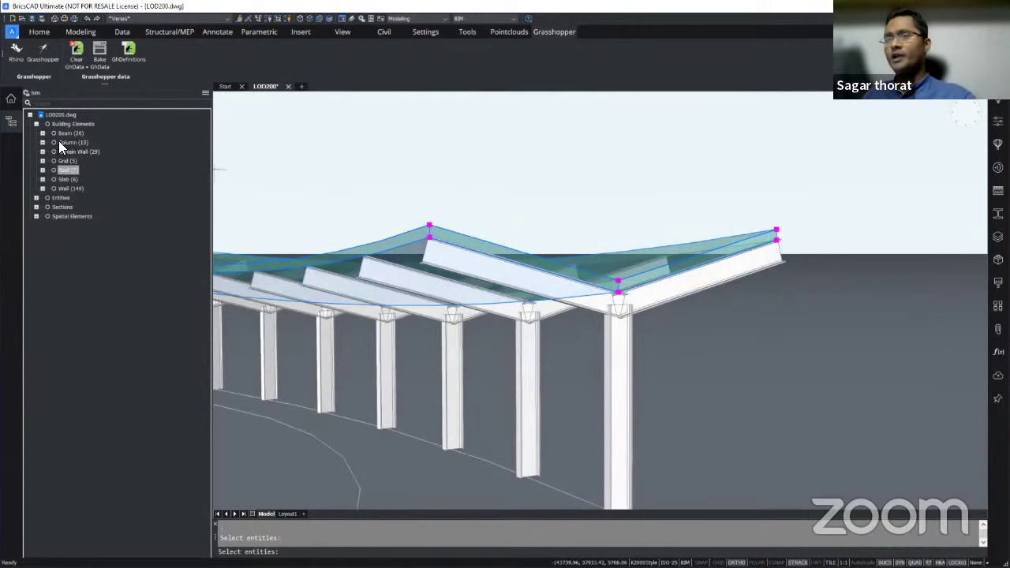
key("Escape")
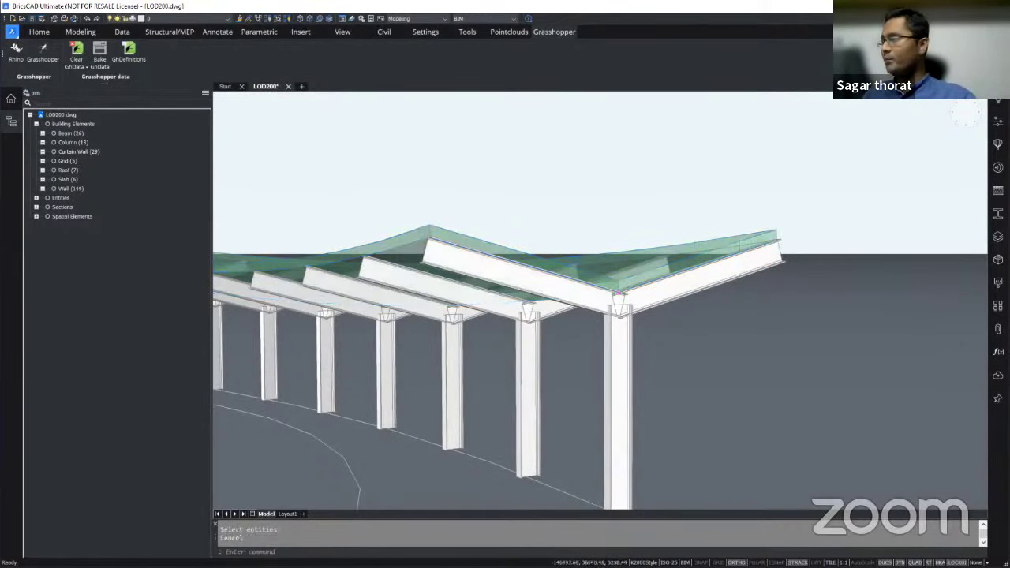
Examine the end column's properties, including its material, BIM type, building, story, profile and column quantities
left_click(623, 346)
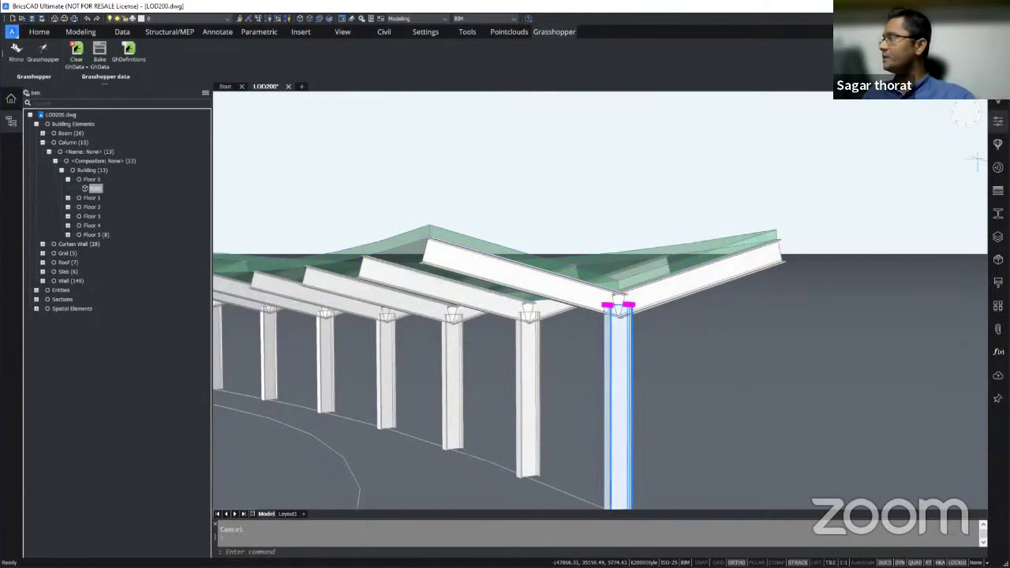
left_click(999, 120)
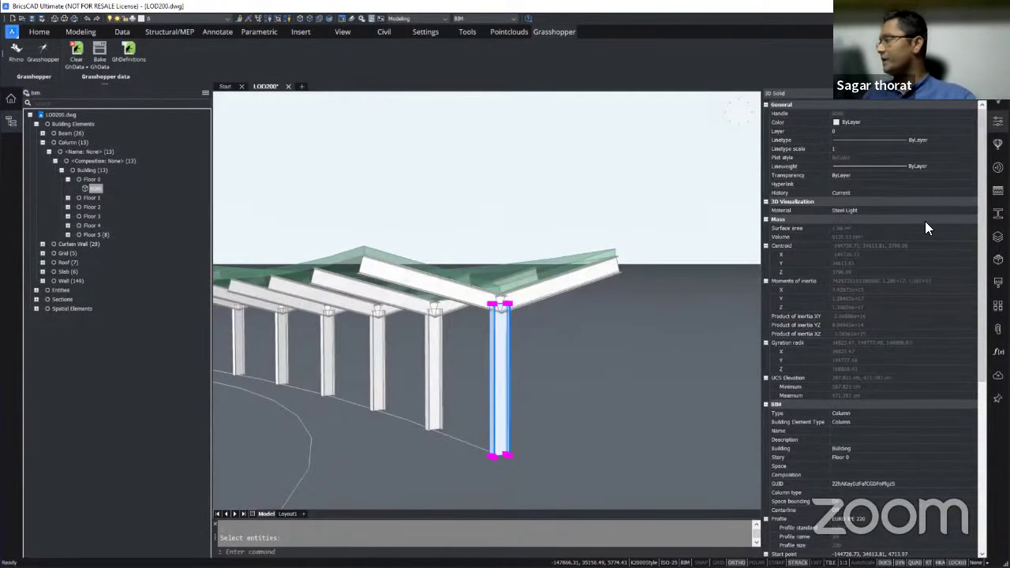
scroll(929, 210, "down", 3)
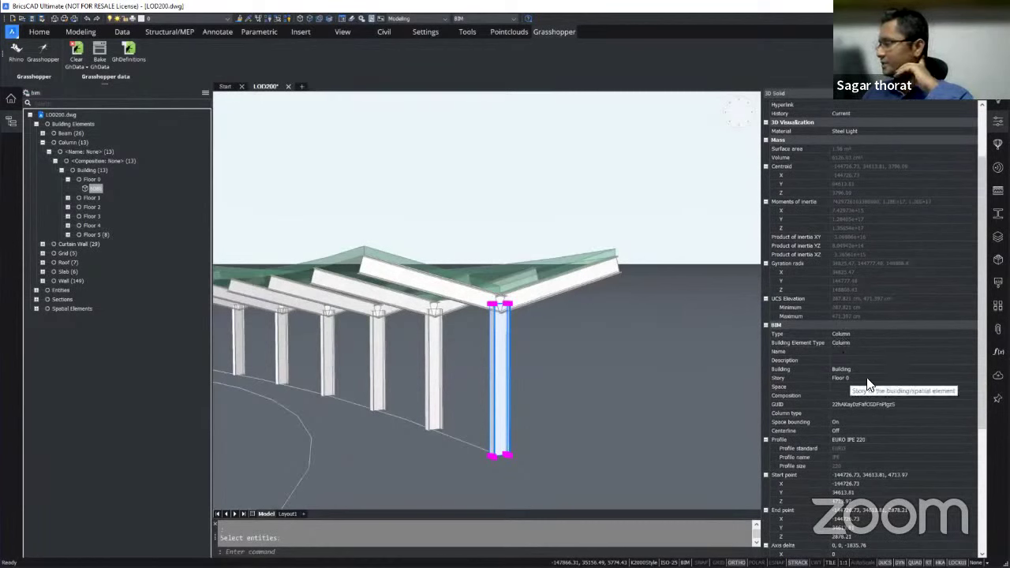
scroll(856, 379, "down", 4)
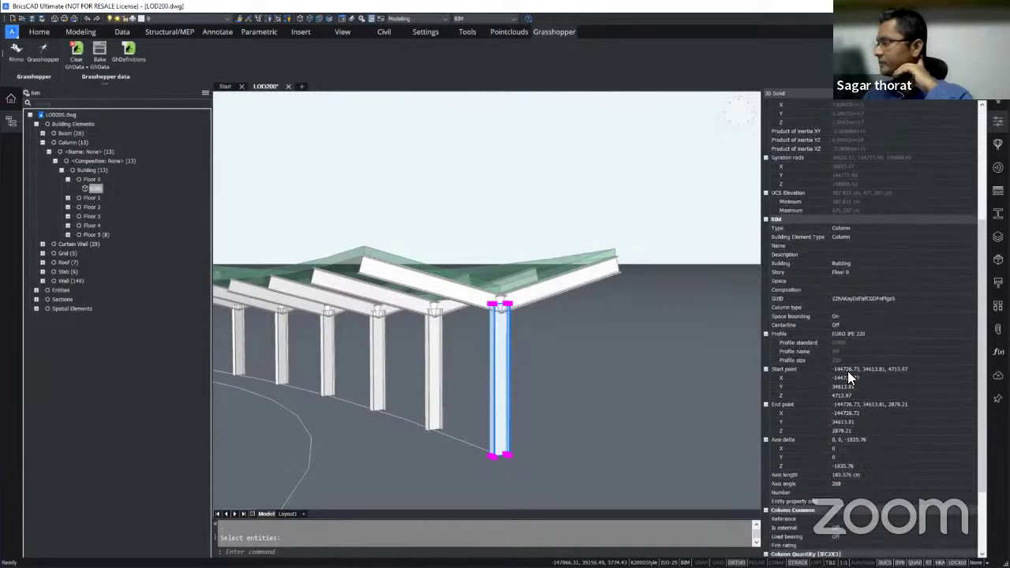
left_click(871, 334)
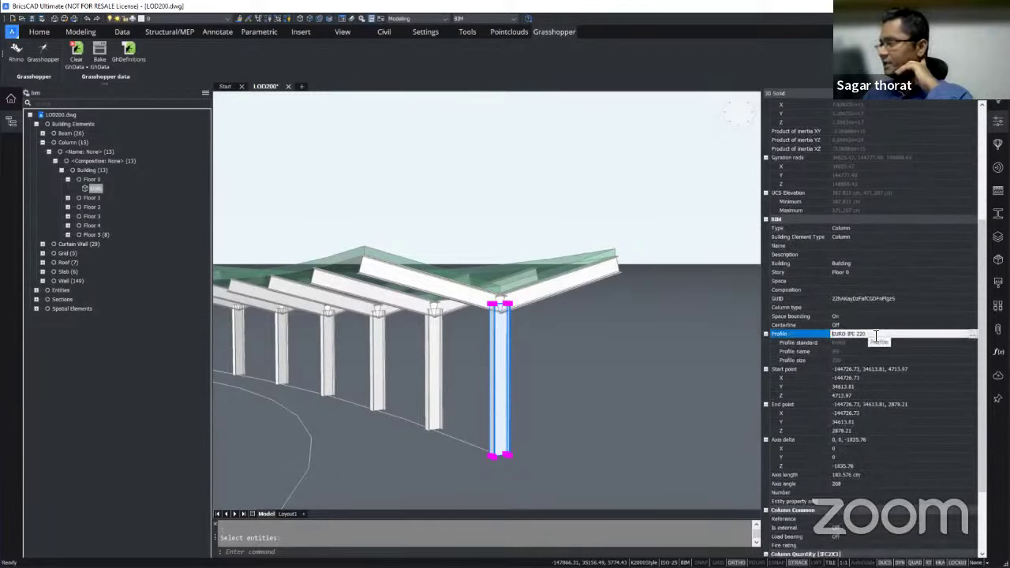
left_click(867, 352)
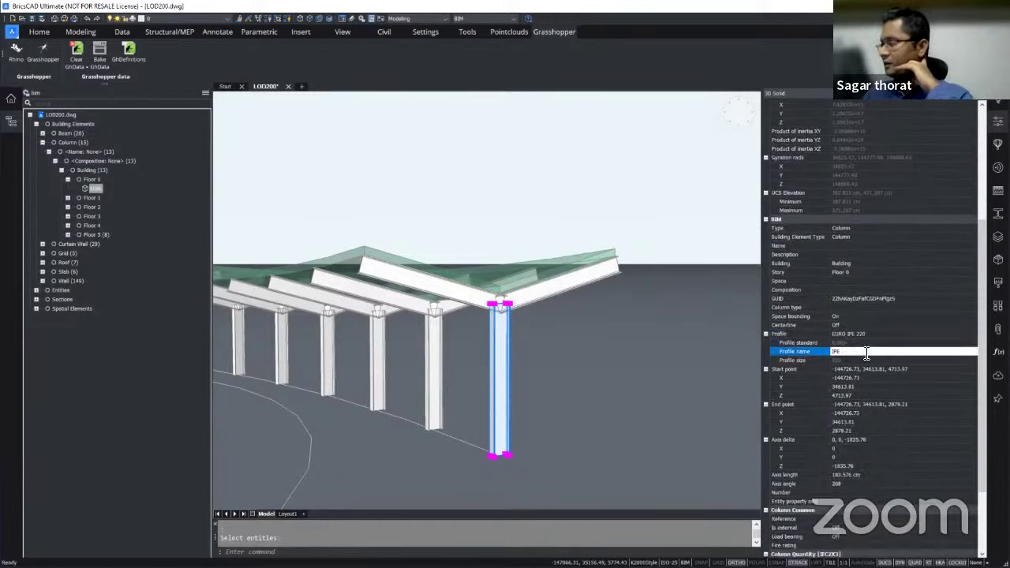
left_click(859, 360)
scroll(857, 347, "down", 4)
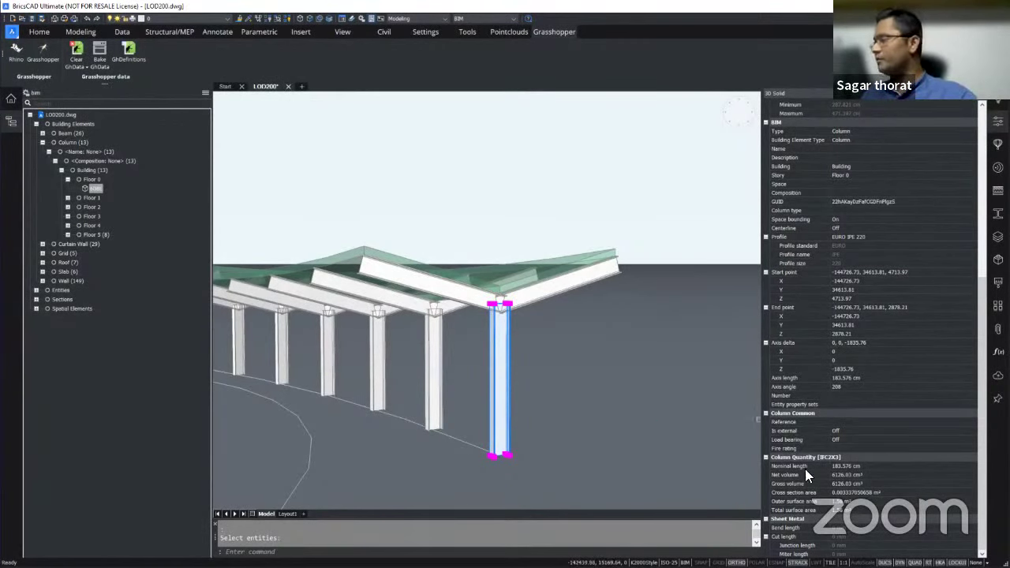
scroll(823, 437, "up", 3)
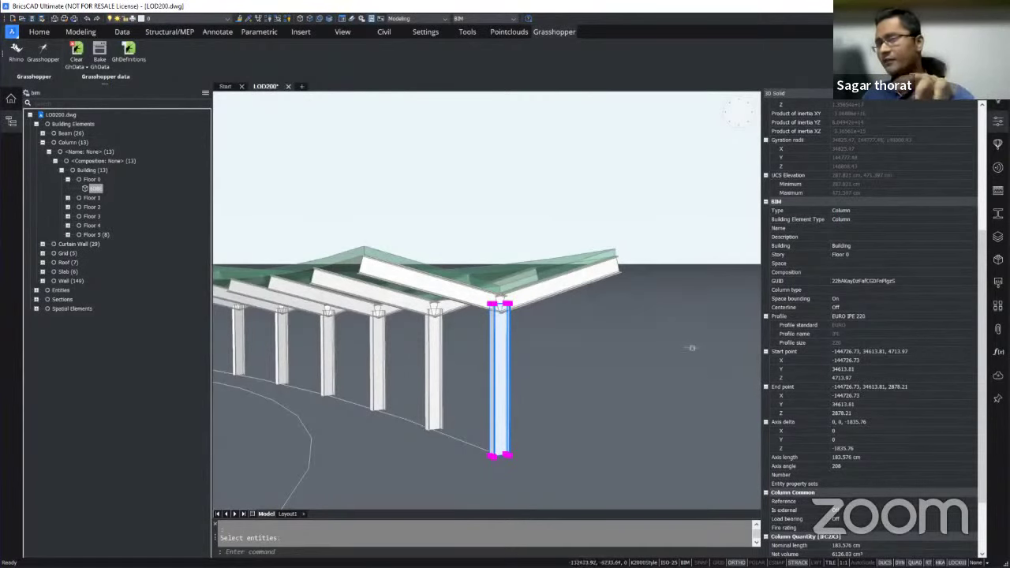
Collapse the Column group, close the model structure and properties views, and clear the column selection
left_click(44, 142)
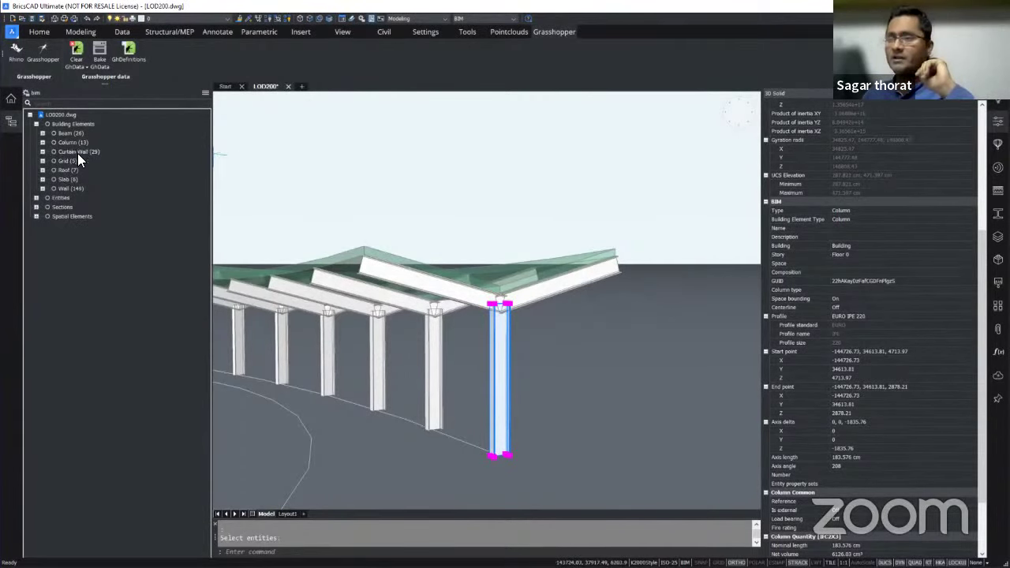
scroll(474, 305, "up", 5)
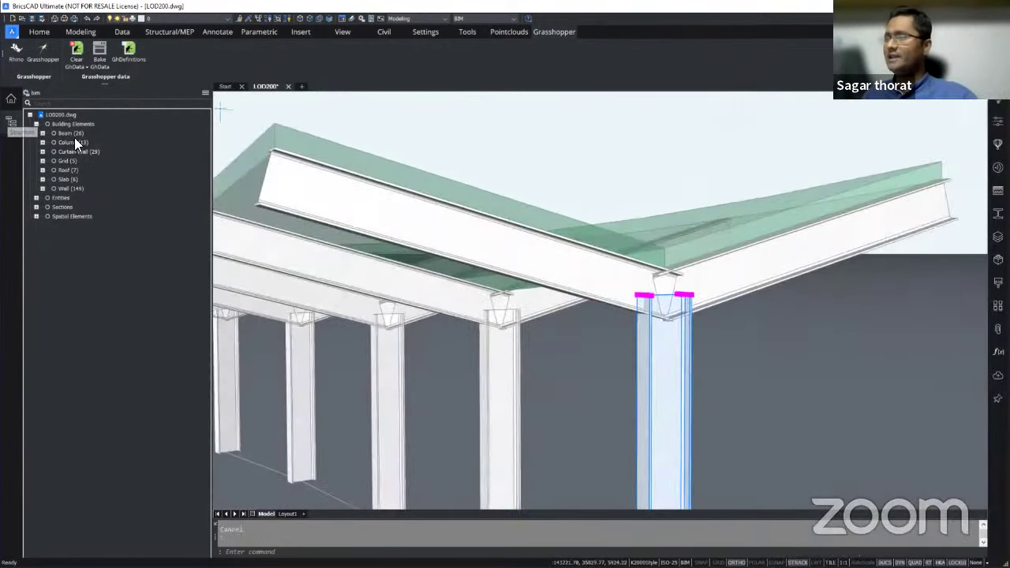
left_click(11, 121)
key("Escape")
Temporarily hide the glass roof above the beams
scroll(661, 308, "up", 2)
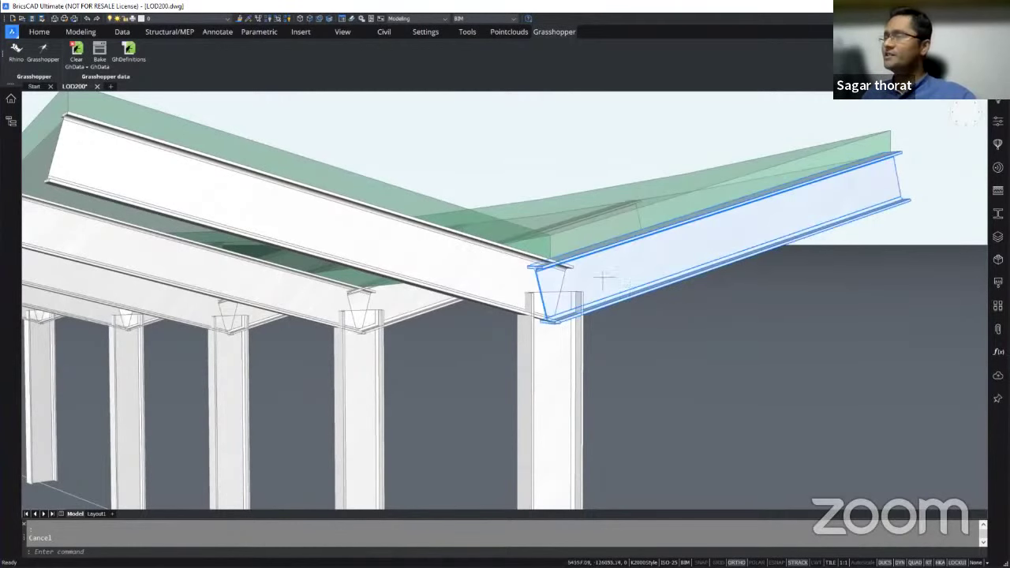
middle_click_drag(605, 280, 575, 281, "shift")
left_click(562, 252)
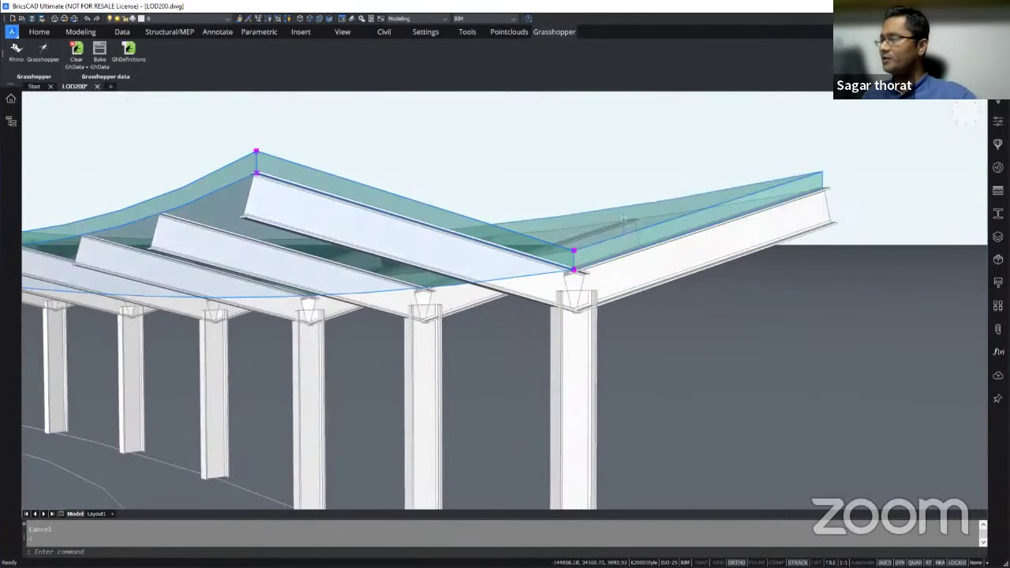
left_click(266, 19)
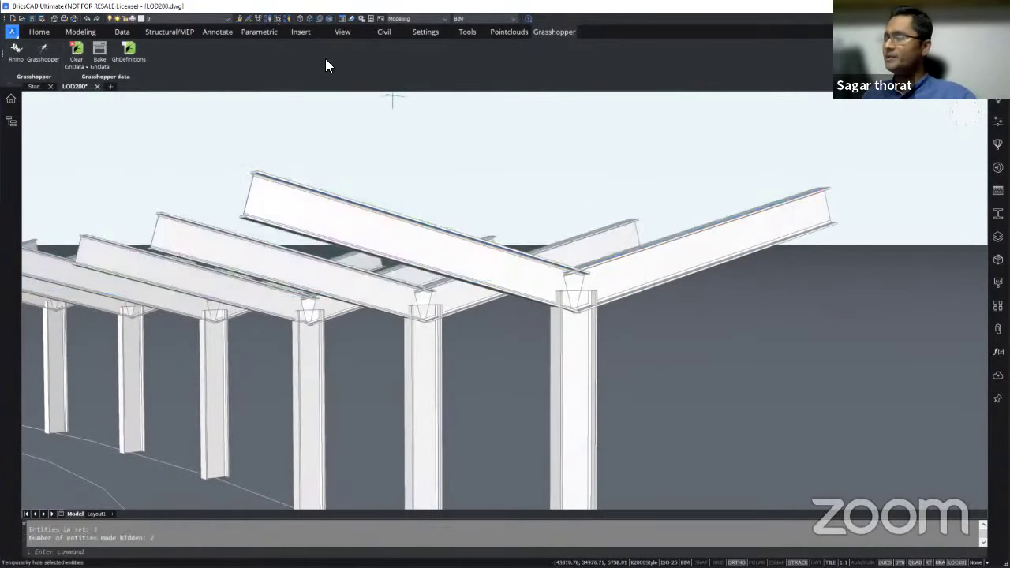
Join the two end beams and the end column at their shared node with Connect Structural
scroll(582, 281, "up", 4)
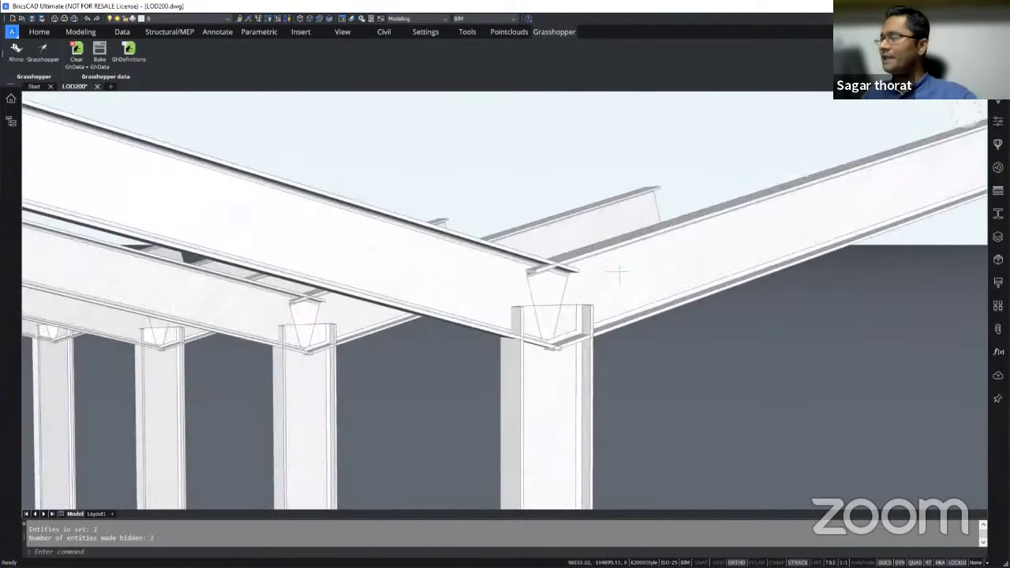
left_click(176, 32)
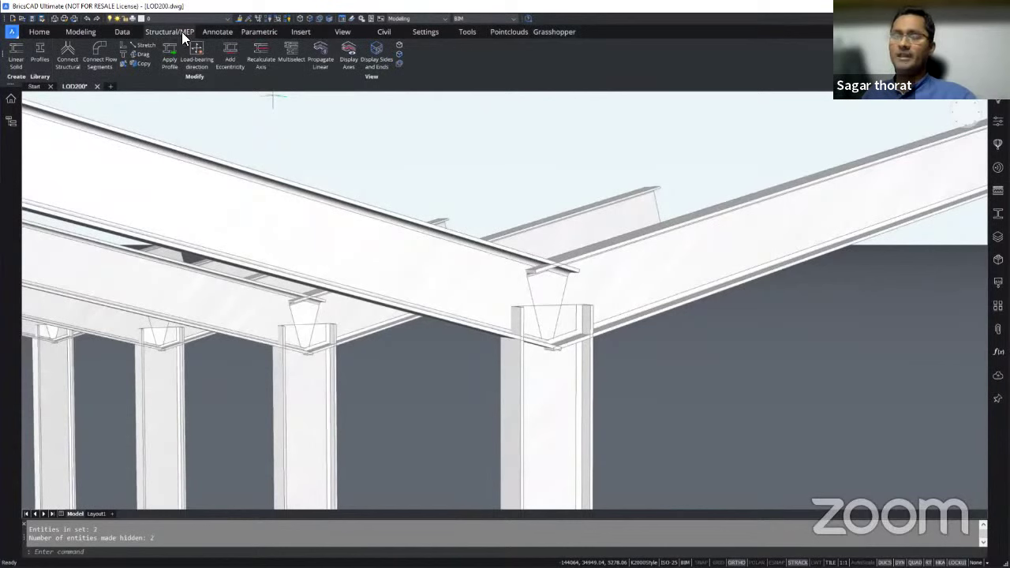
left_click(67, 49)
left_click(316, 237)
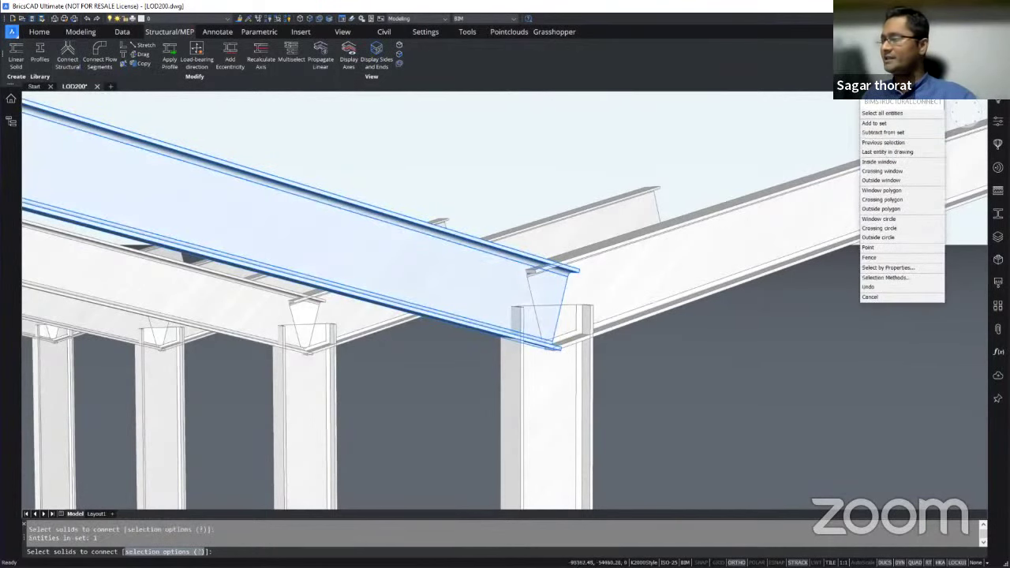
left_click(648, 284)
left_click(588, 356)
scroll(580, 300, "down", 2)
scroll(564, 294, "down", 2)
scroll(558, 300, "up", 2)
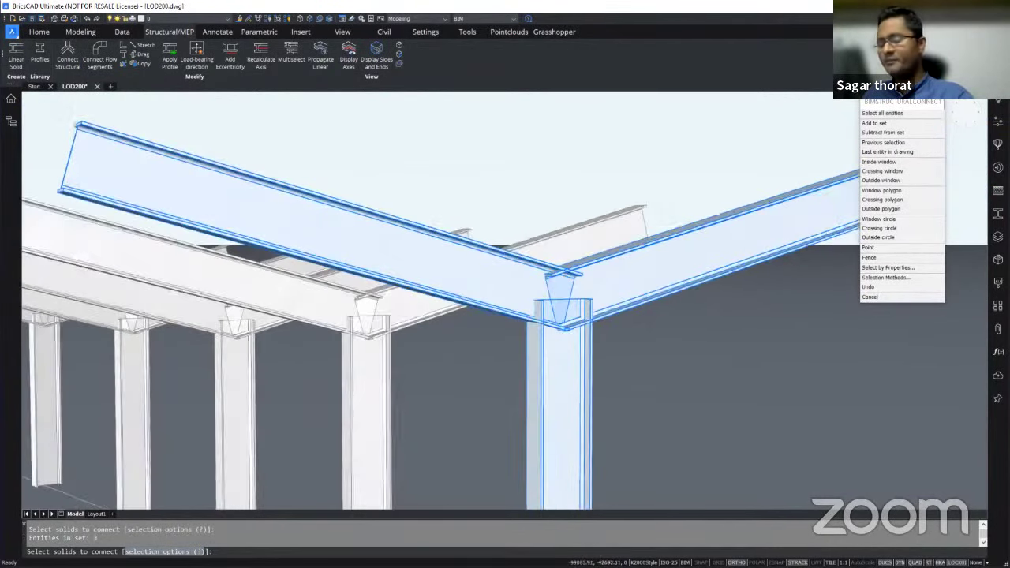
key("Return")
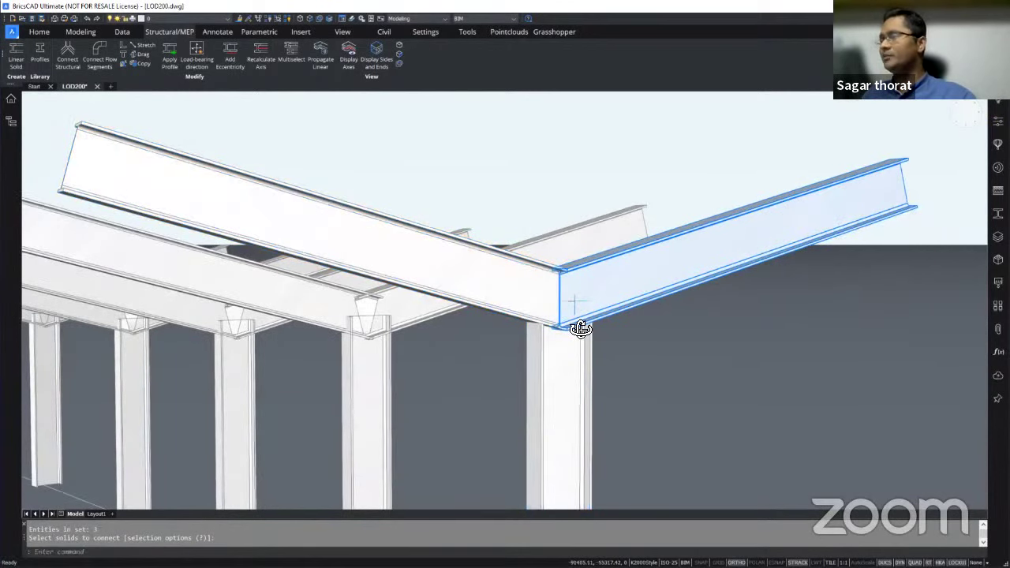
Inspect the joined end node and open the BoltedConnectionBusstation detail's settings from the Details library
middle_click_drag(580, 329, 606, 327, "shift")
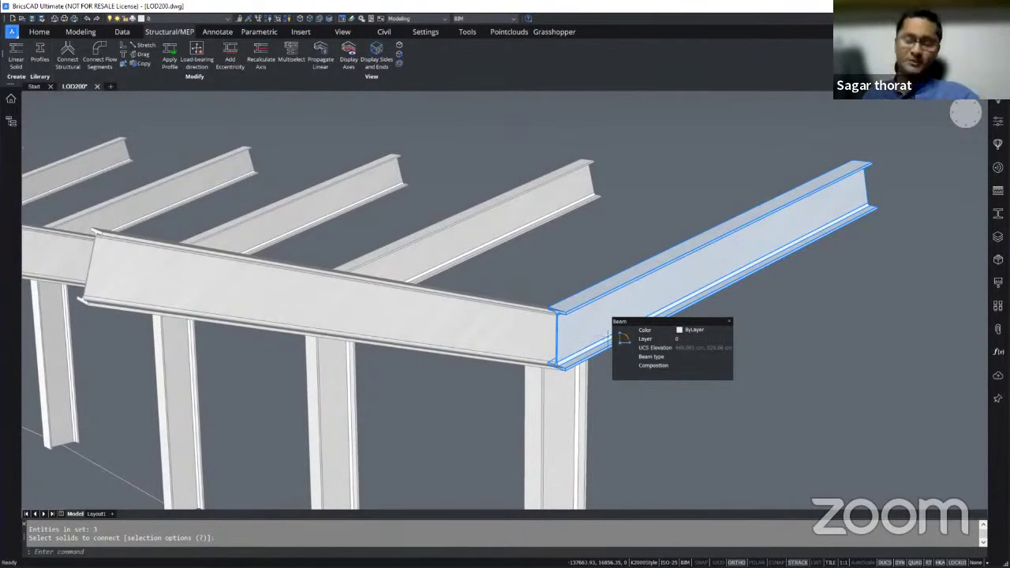
scroll(609, 258, "down", 3)
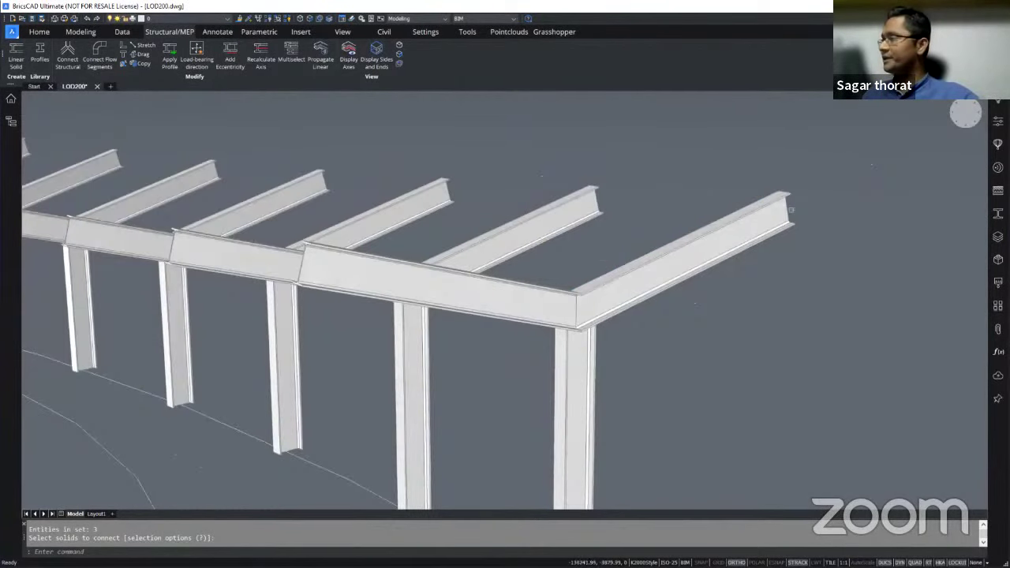
scroll(612, 219, "up", 2)
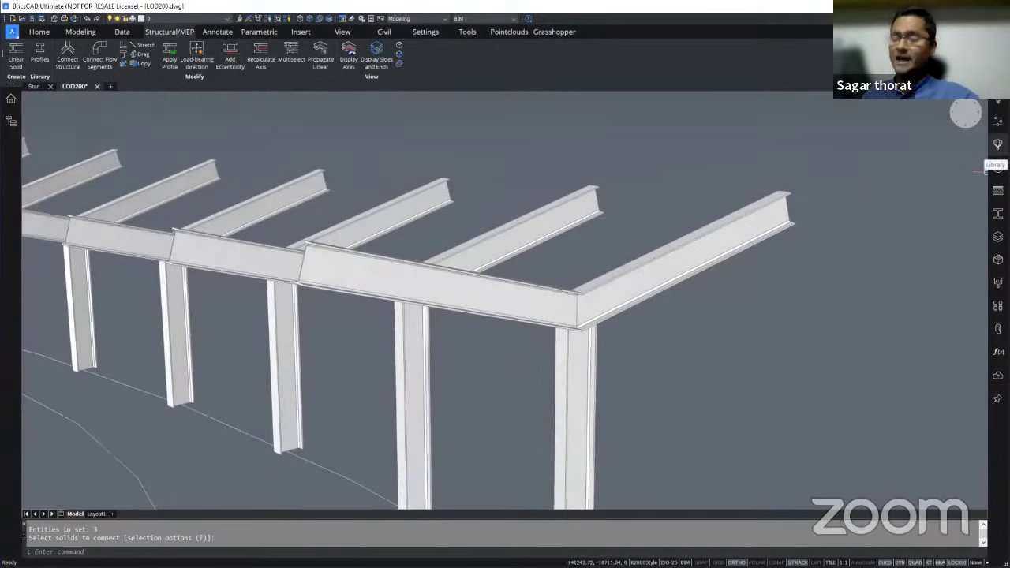
left_click(997, 145)
left_click(997, 144)
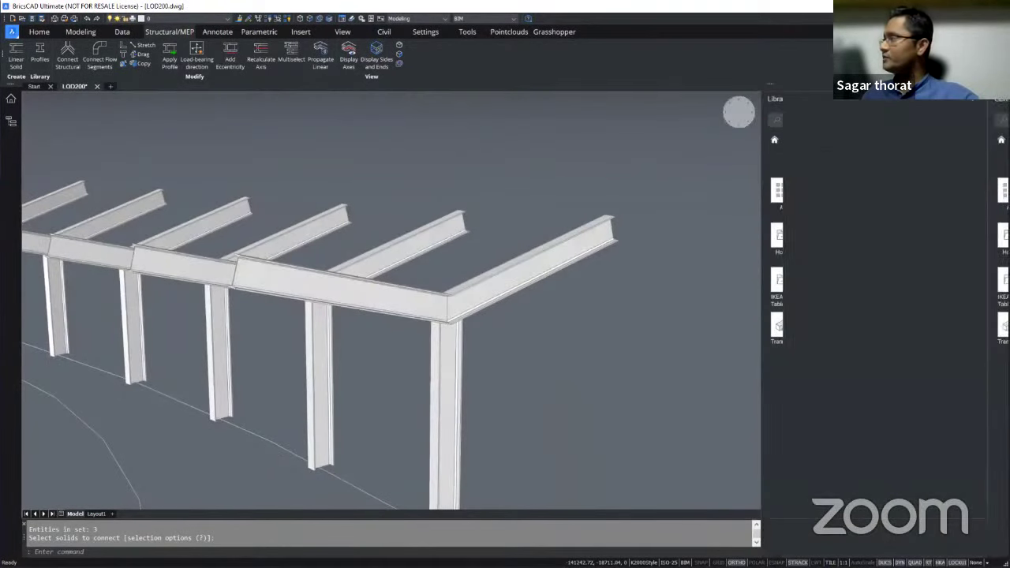
left_click(998, 167)
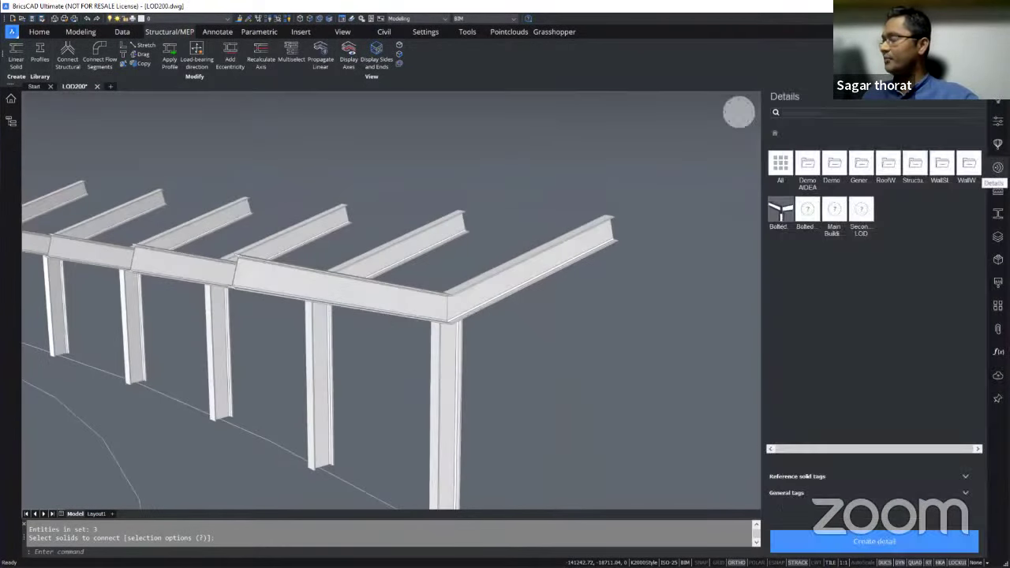
left_click(783, 216)
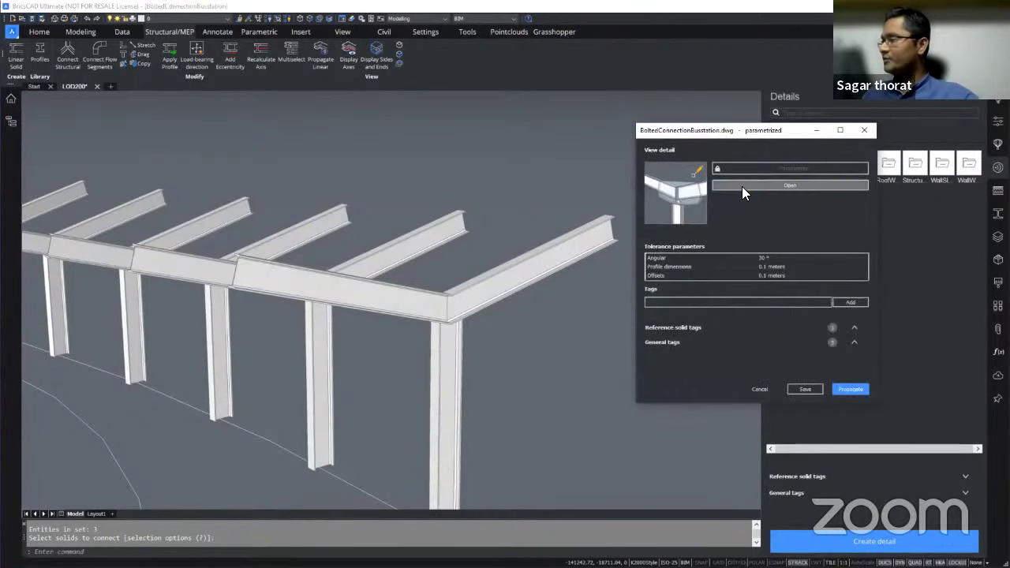
Open the BoltedConnectionBusstation detail drawing and examine its detail volume and the bolted plate assembly between the beams and column
left_click(742, 187)
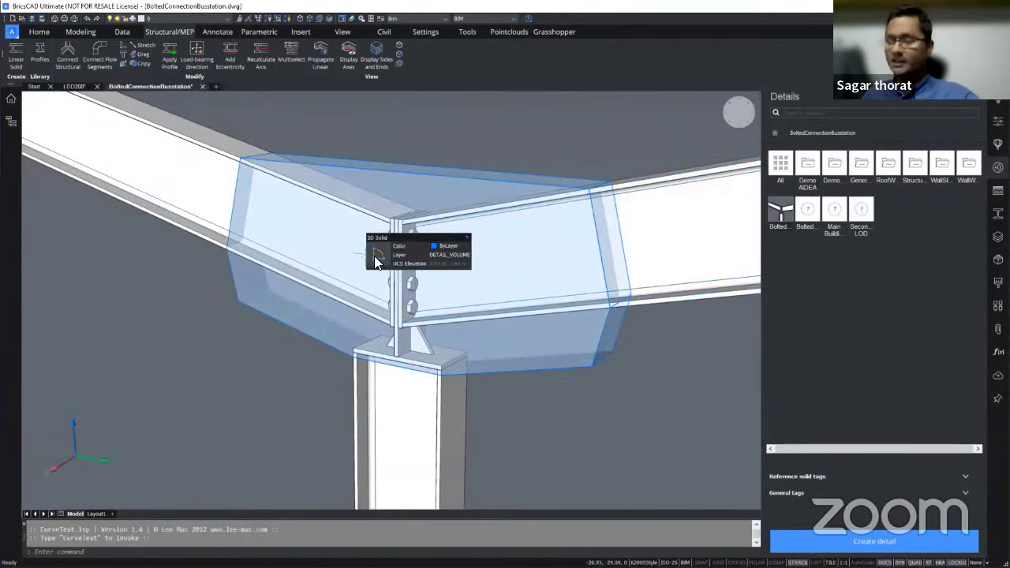
middle_click_drag(371, 284, 529, 271)
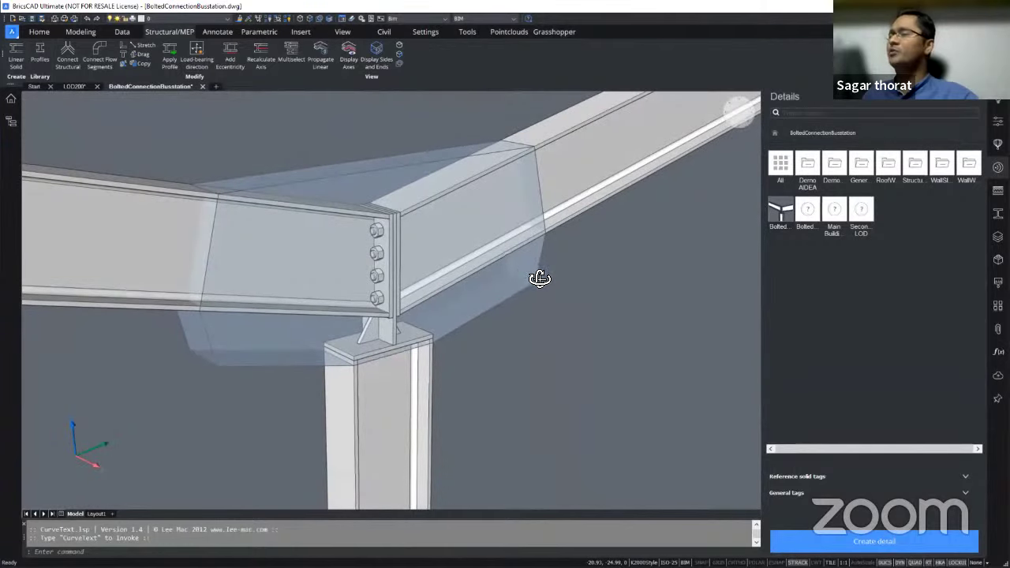
mouse_move(529, 262)
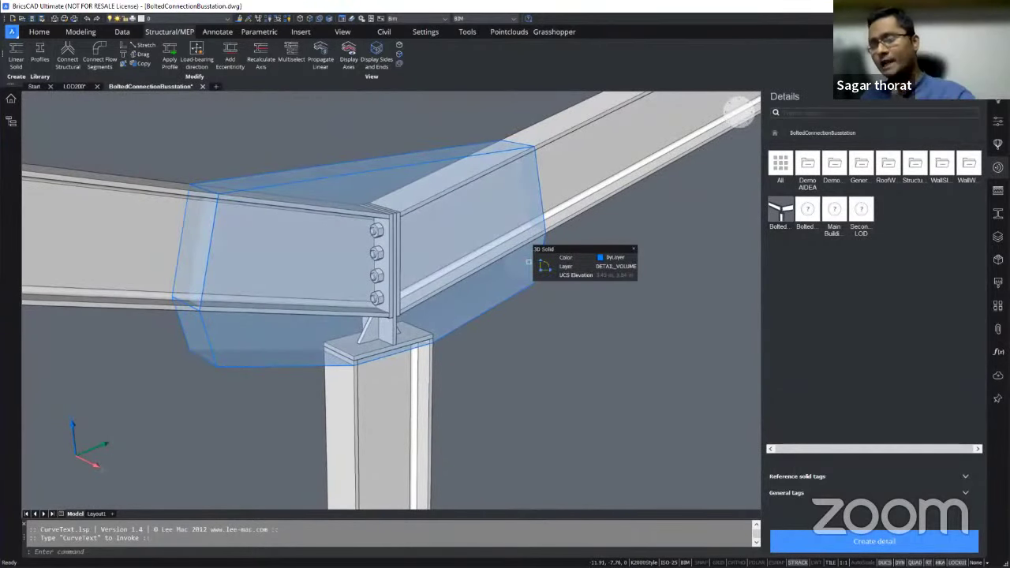
scroll(359, 251, "up", 3)
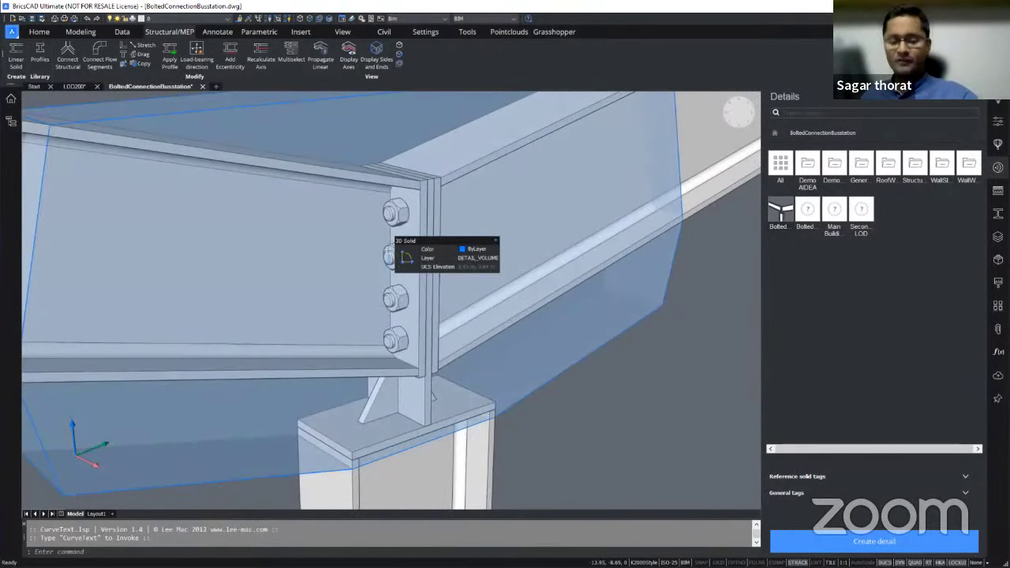
scroll(399, 253, "up", 4)
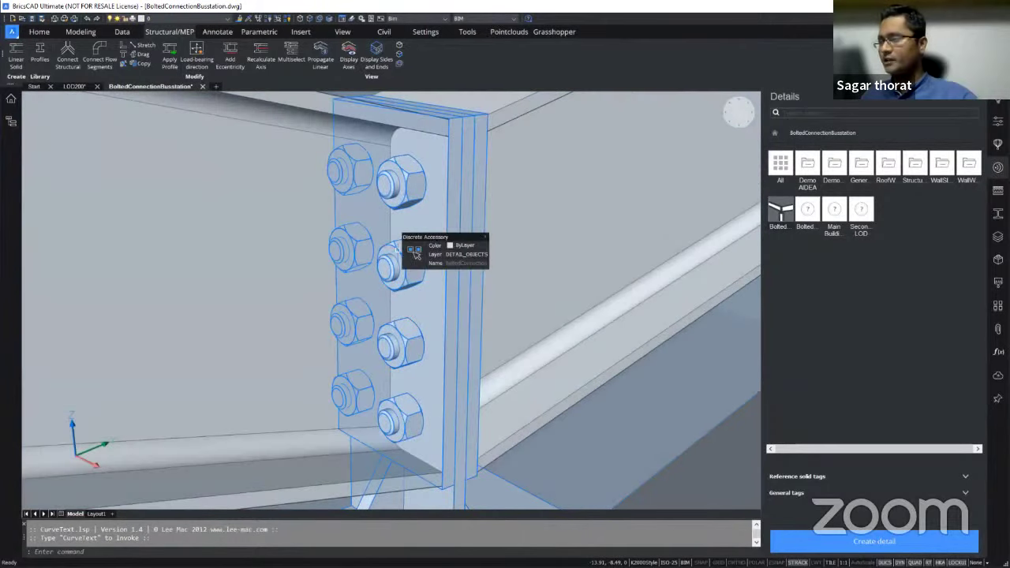
left_click(415, 253)
scroll(398, 248, "down", 3)
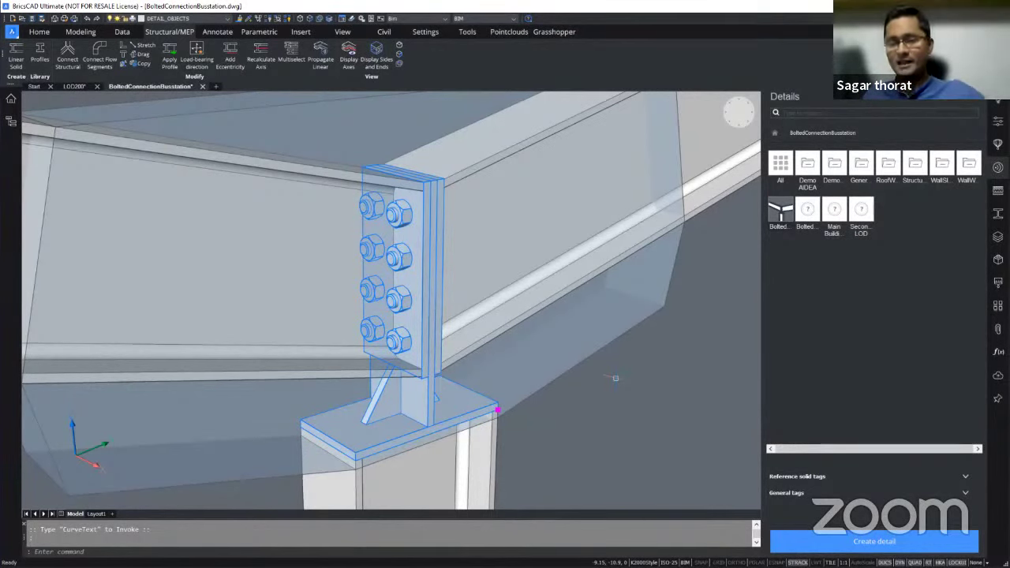
Clear the bolted assembly selection and close the detail drawing without saving changes
scroll(463, 273, "down", 3)
key("Escape")
left_click(202, 86)
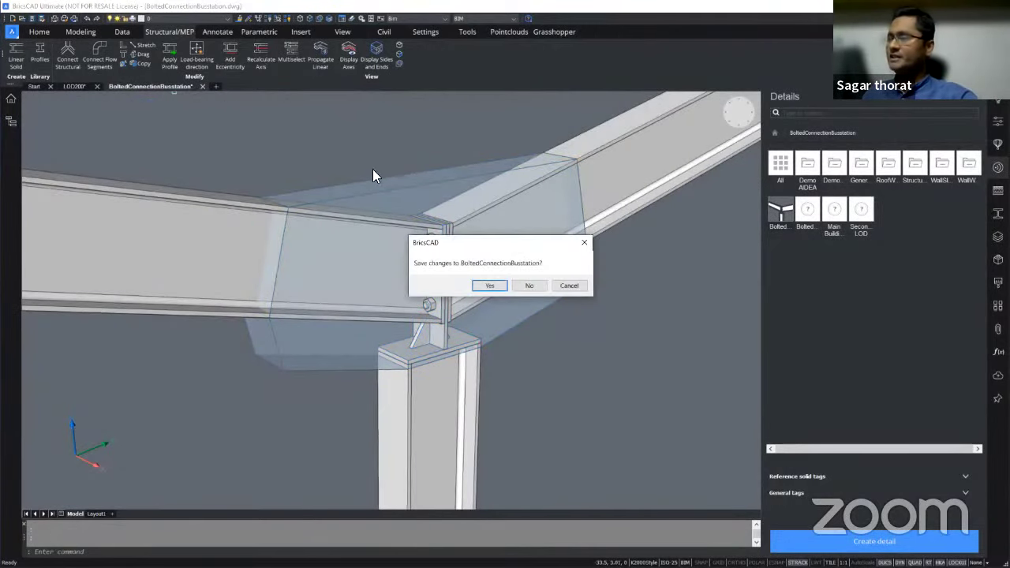
left_click(523, 286)
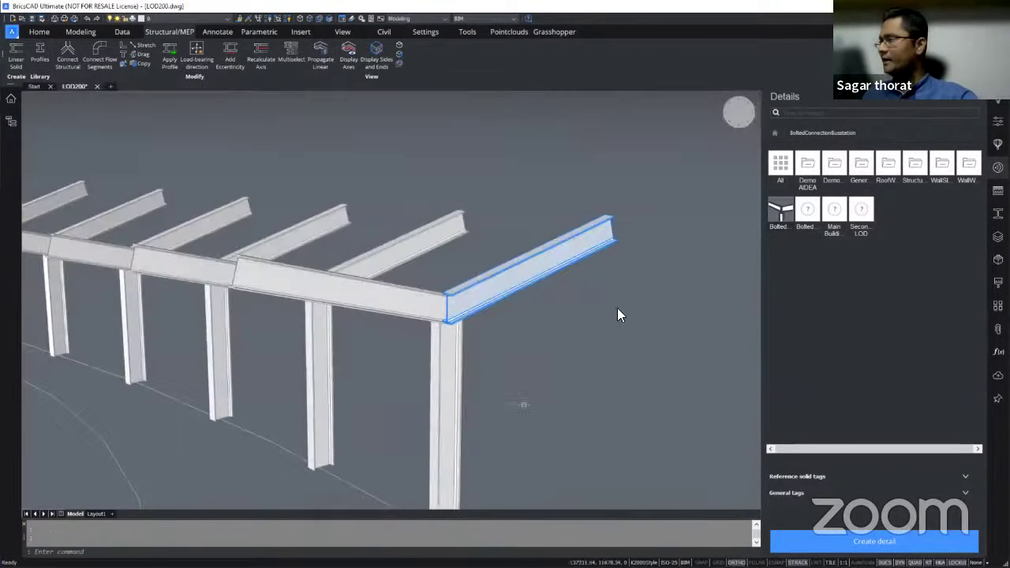
Reopen the BoltedConnectionBusstation detail's settings and propagate it through the bus station structure
left_click(786, 216)
left_click(777, 257)
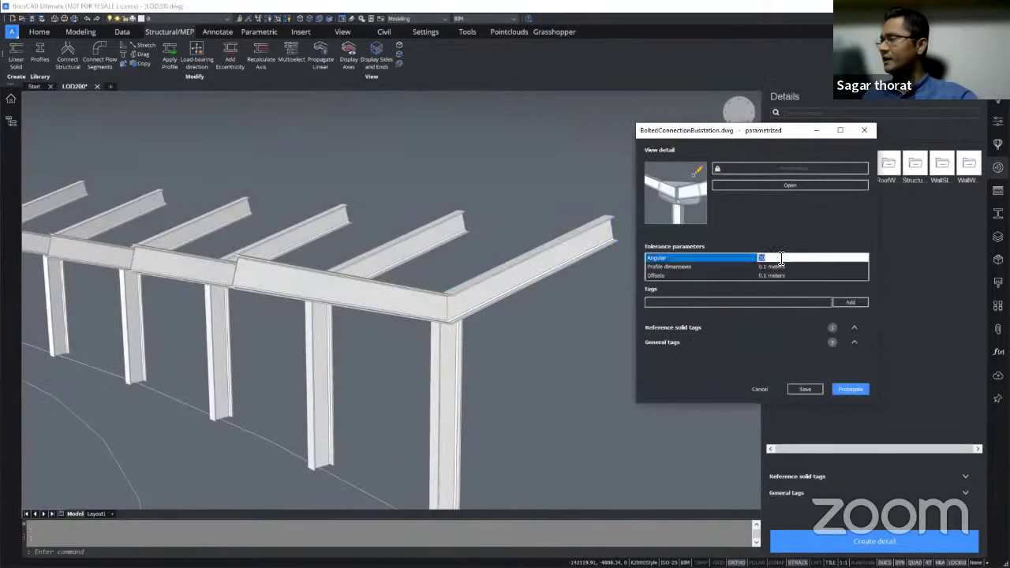
left_click(853, 389)
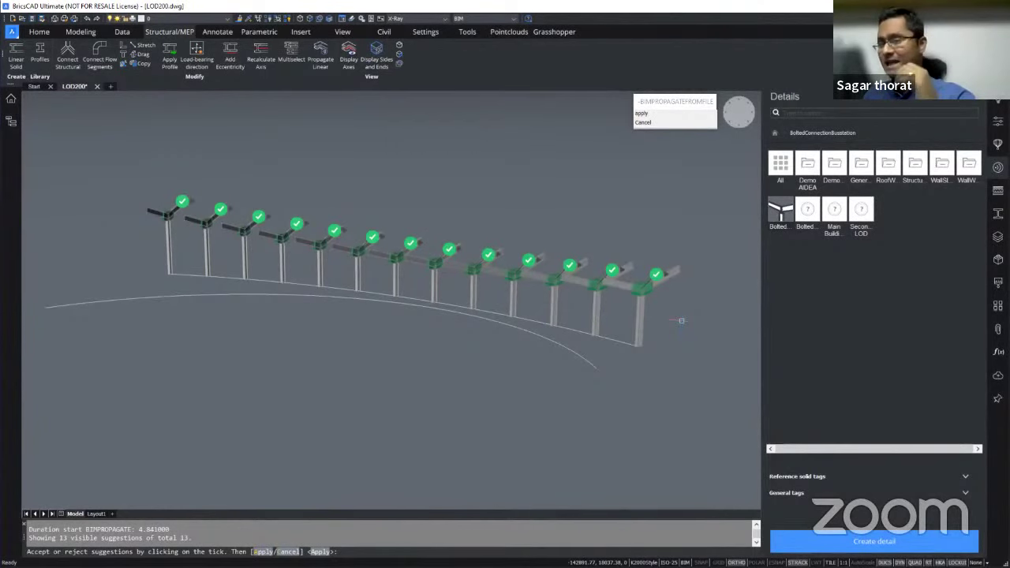
Reject the suggested bolted detail at the end node of the bus station structure
scroll(669, 289, "up", 5)
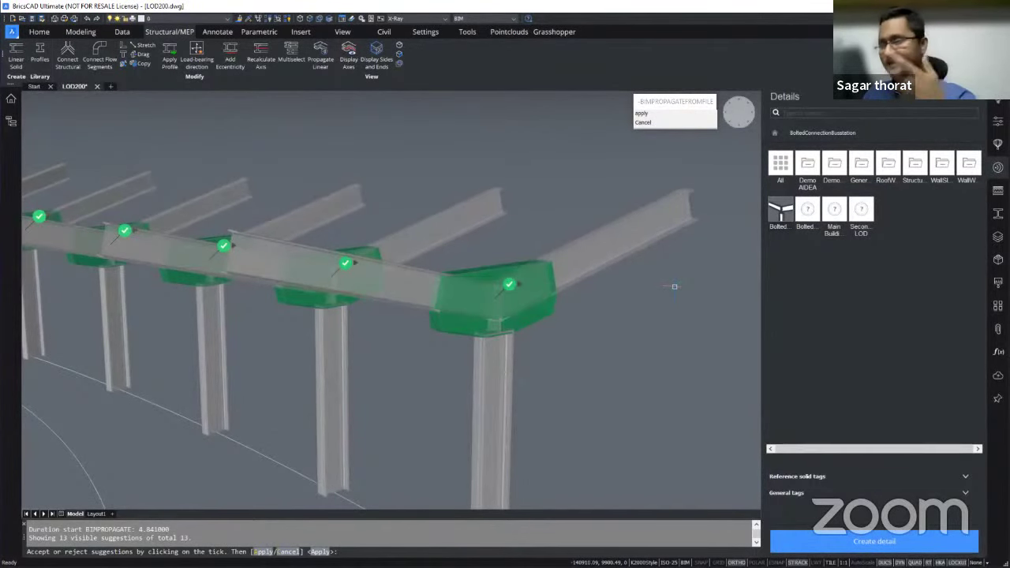
scroll(640, 299, "up", 3)
scroll(383, 274, "up", 3)
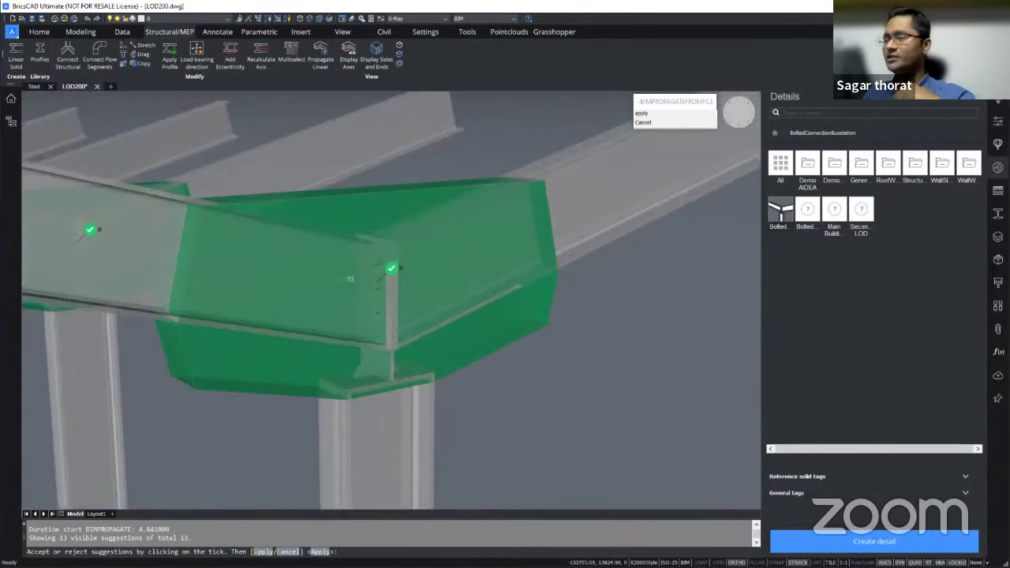
mouse_move(392, 270)
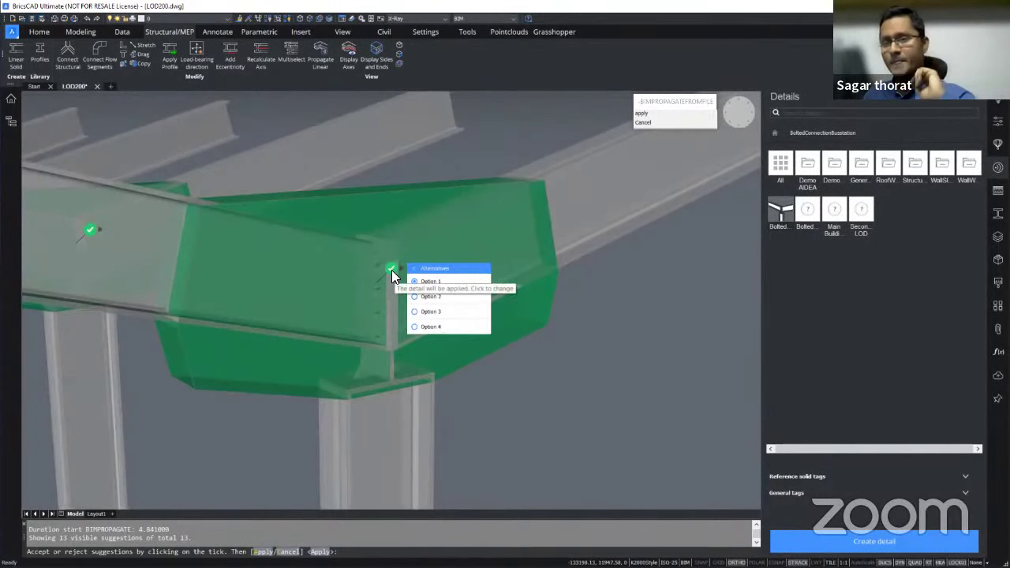
left_click(392, 270)
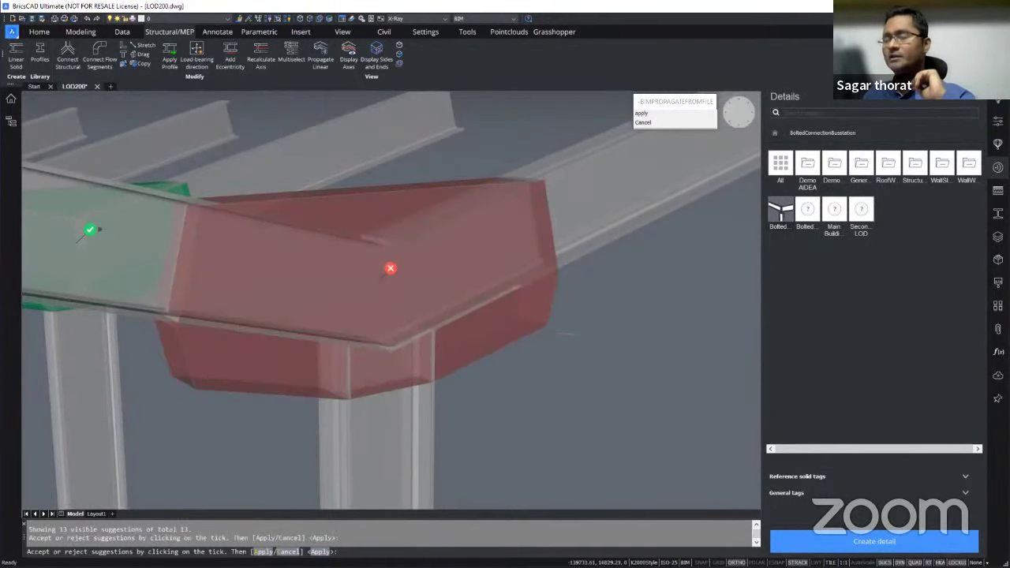
Check the placement alternatives at the suggested nodes and apply the remaining accepted bolted connection details
scroll(567, 334, "down", 3)
scroll(567, 334, "down", 5)
scroll(502, 304, "down", 1)
scroll(347, 261, "up", 3)
scroll(449, 238, "down", 1)
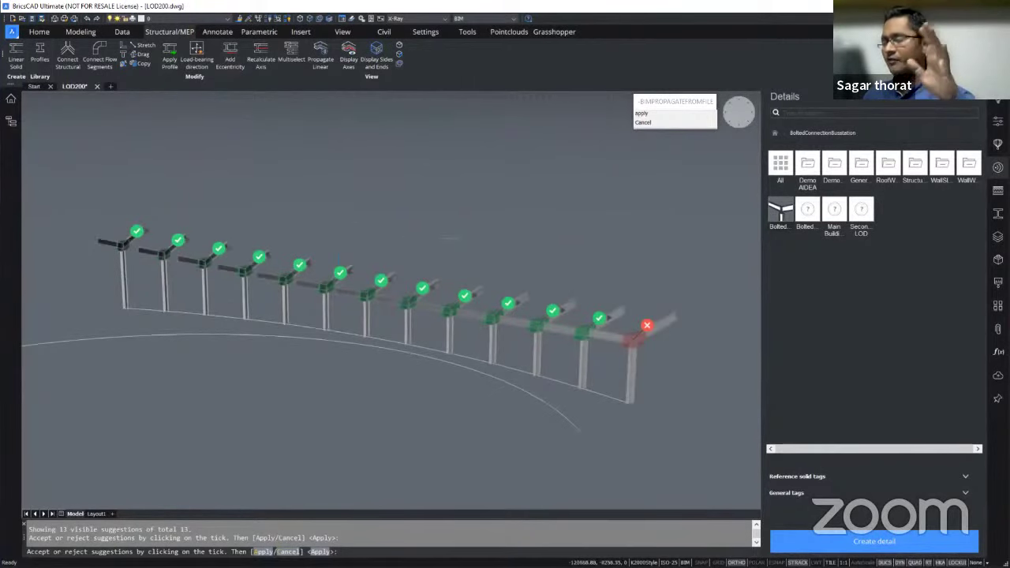
mouse_move(646, 325)
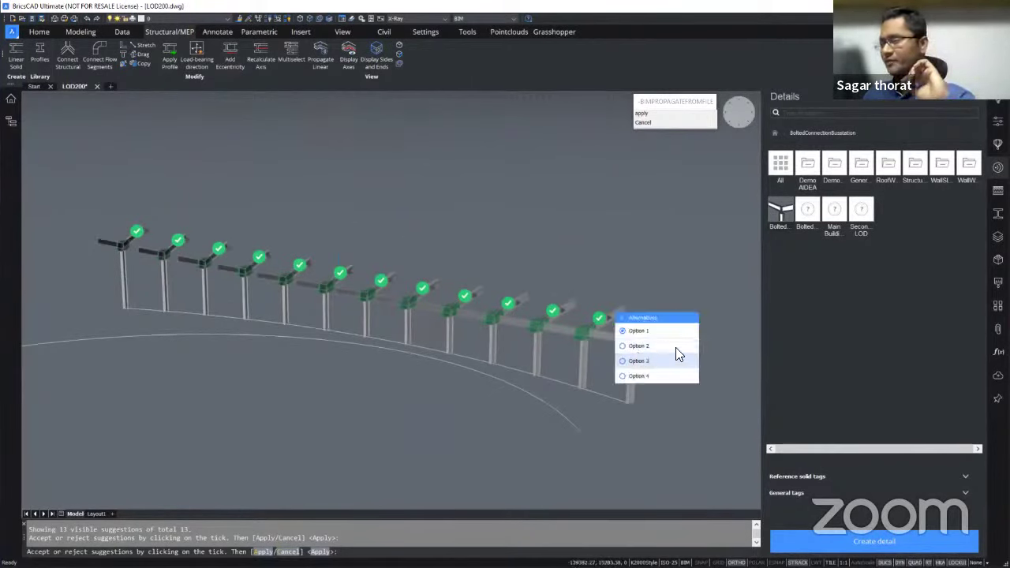
scroll(678, 354, "up", 3)
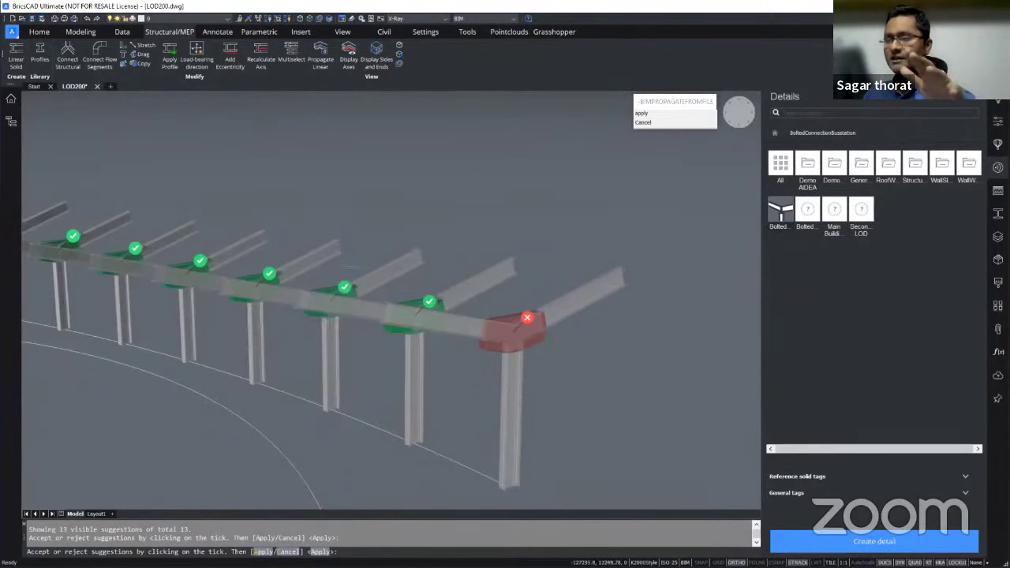
mouse_move(345, 289)
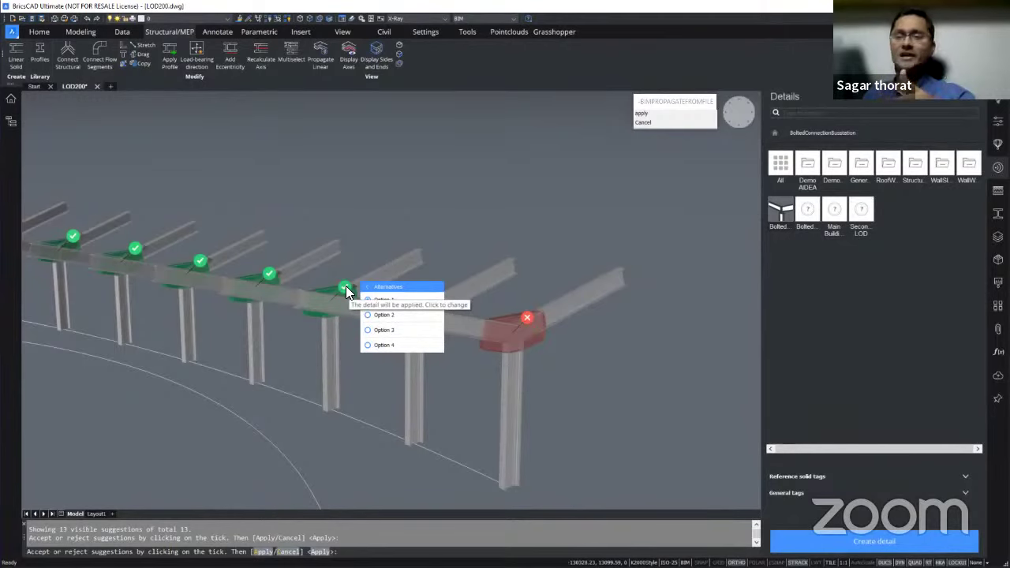
key("Return")
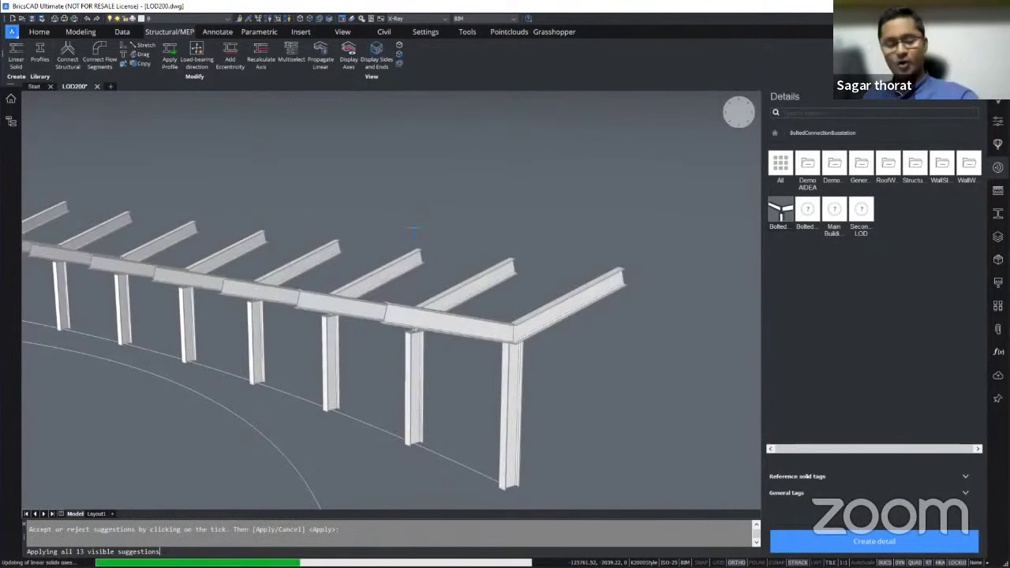
Examine the propagated bolted connections along the row of columns from below and close up
scroll(480, 358, "up", 1)
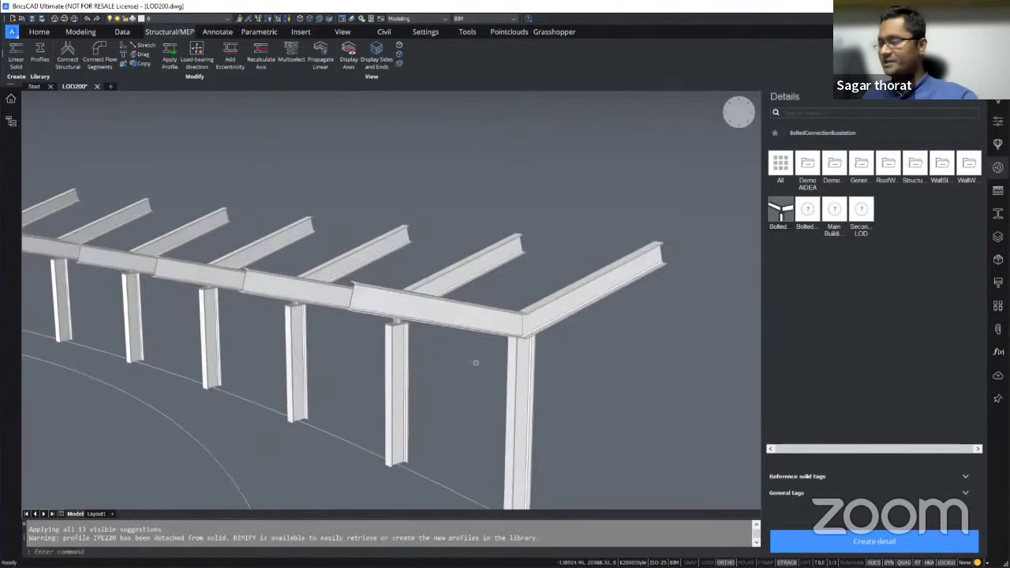
middle_click_drag(487, 371, 459, 352, "shift")
scroll(497, 373, "up", 2)
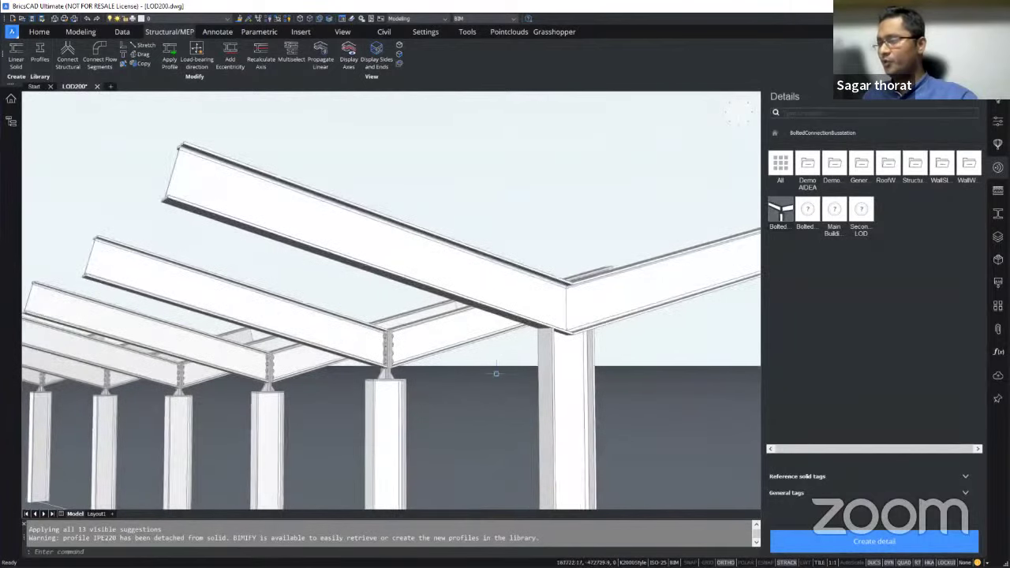
scroll(407, 338, "down", 2)
scroll(280, 366, "up", 3)
scroll(453, 347, "down", 3)
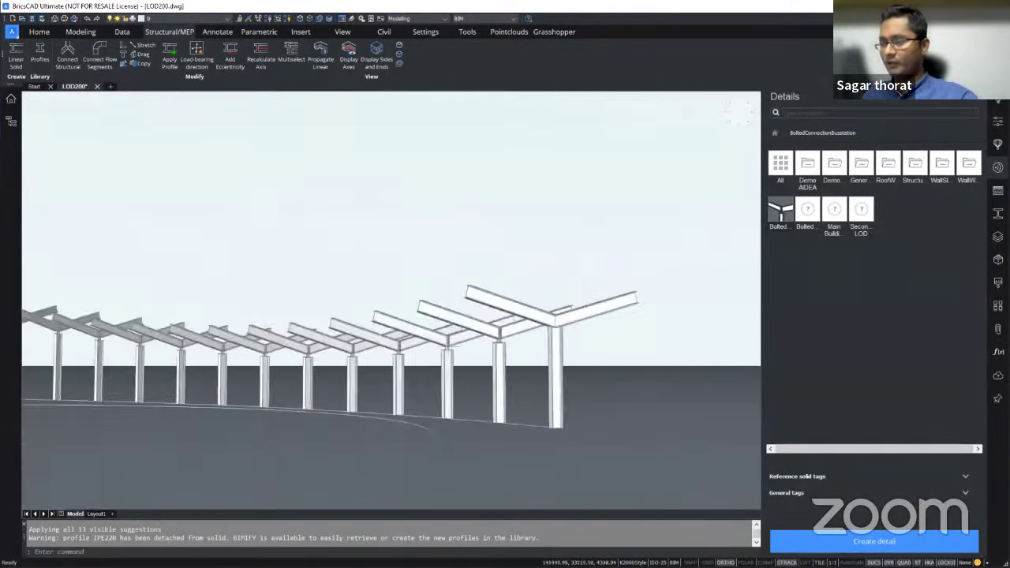
scroll(339, 335, "up", 4)
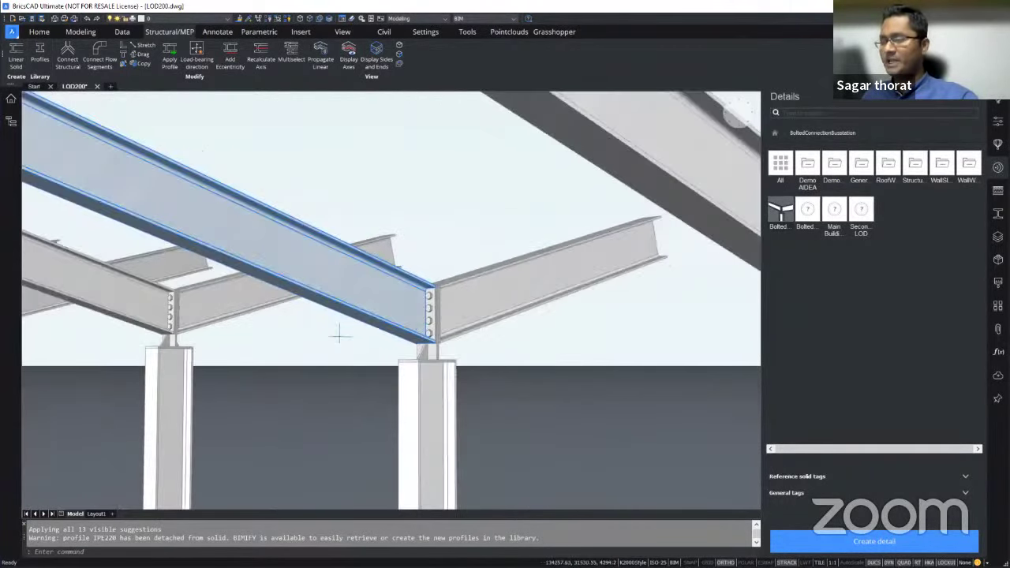
scroll(339, 336, "down", 3)
scroll(130, 319, "down", 3)
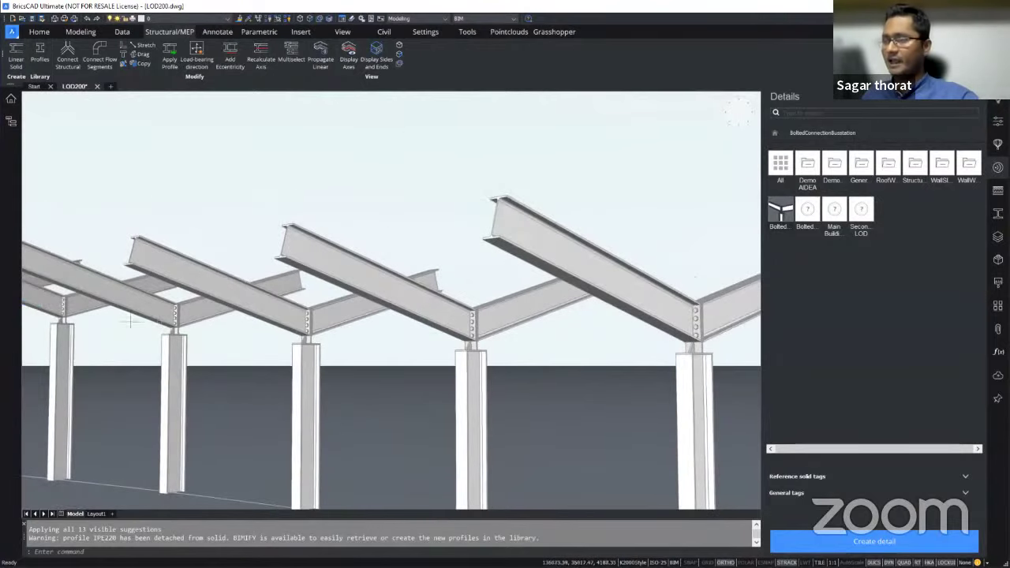
scroll(359, 320, "up", 4)
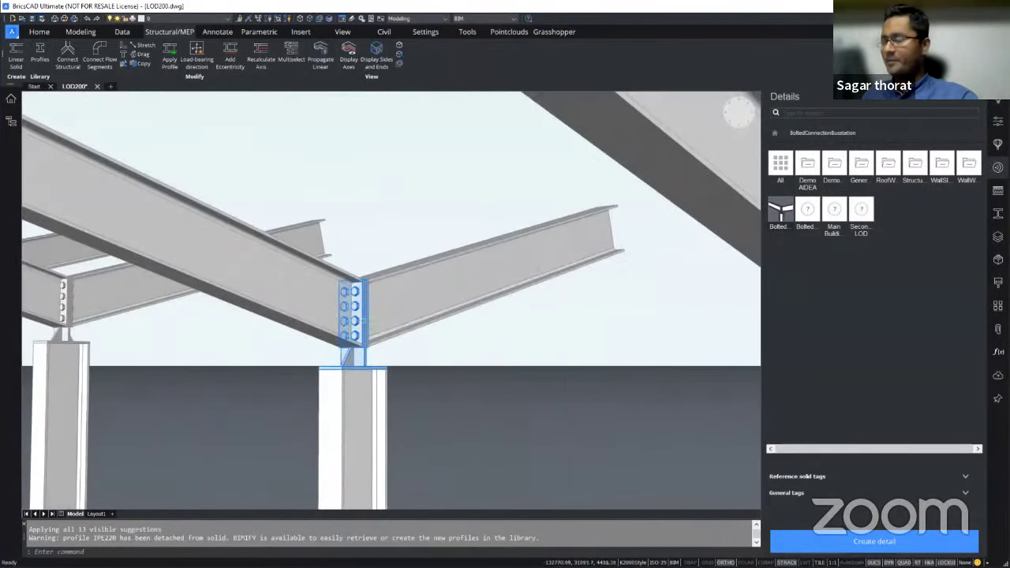
Select all Discrete Accessory building elements in the model structure to check the bolted connections, and clear the selection
left_click(10, 123)
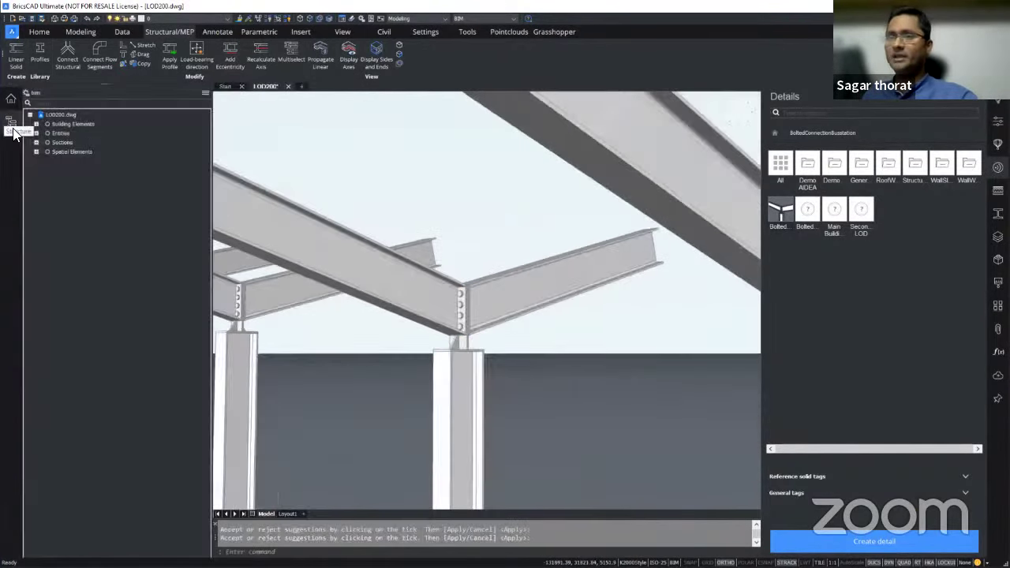
left_click(36, 124)
left_click(72, 162)
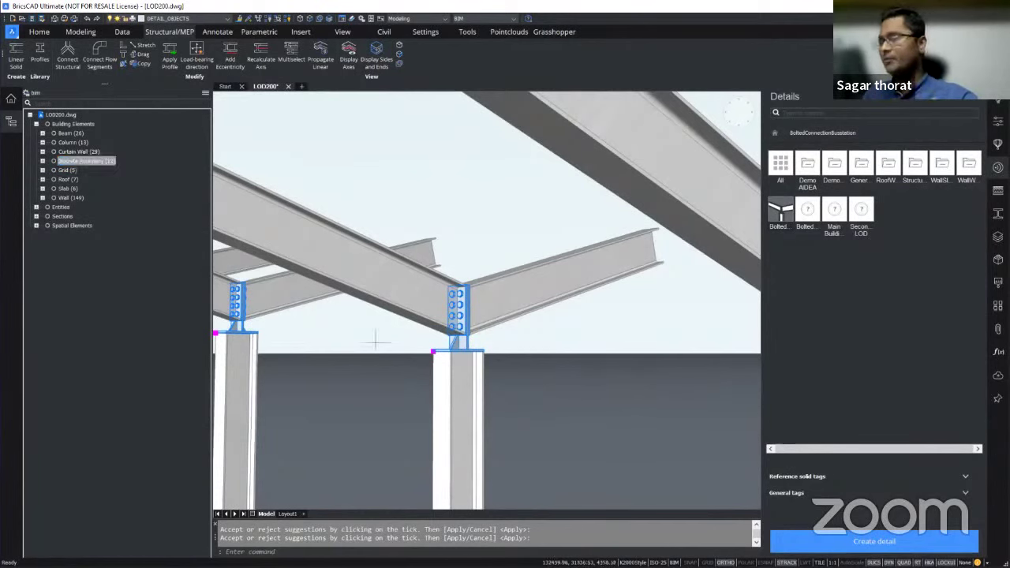
mouse_move(474, 326)
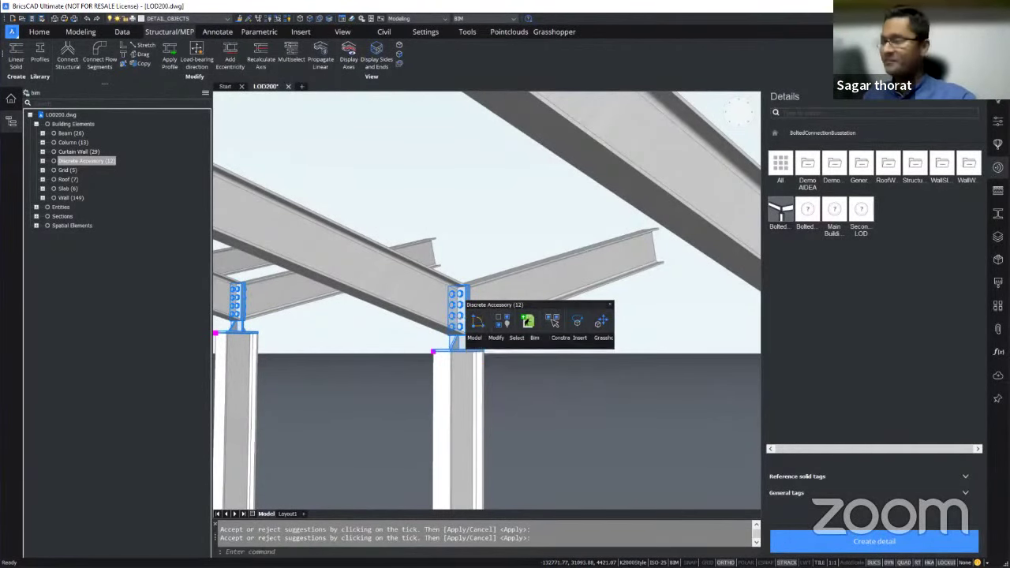
key("Escape")
Make the hidden bus station objects visible again
scroll(498, 276, "down", 4)
scroll(498, 276, "down", 2)
middle_click_drag(504, 311, 402, 324, "shift")
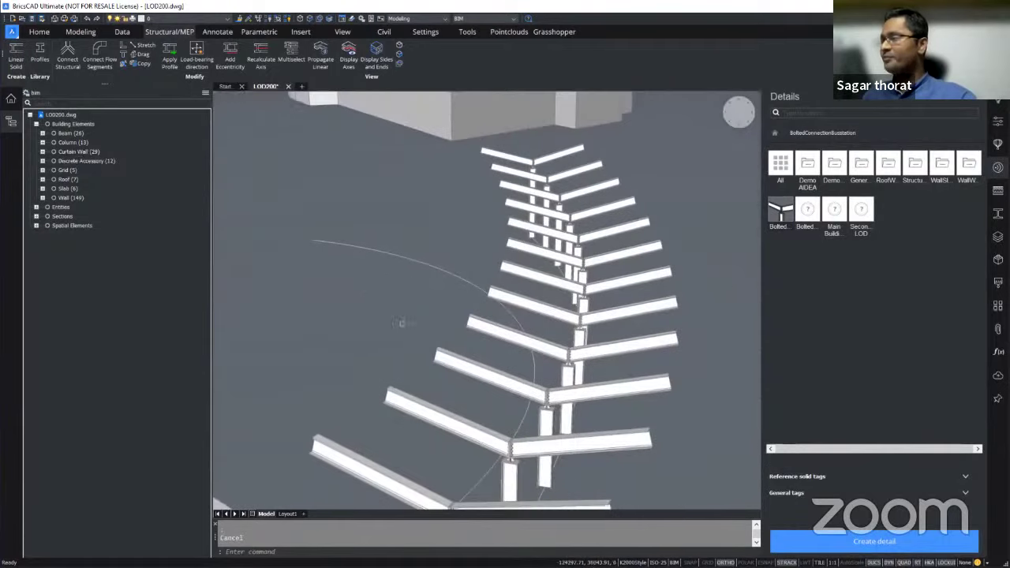
scroll(410, 288, "down", 1)
middle_click_drag(448, 302, 452, 305, "shift")
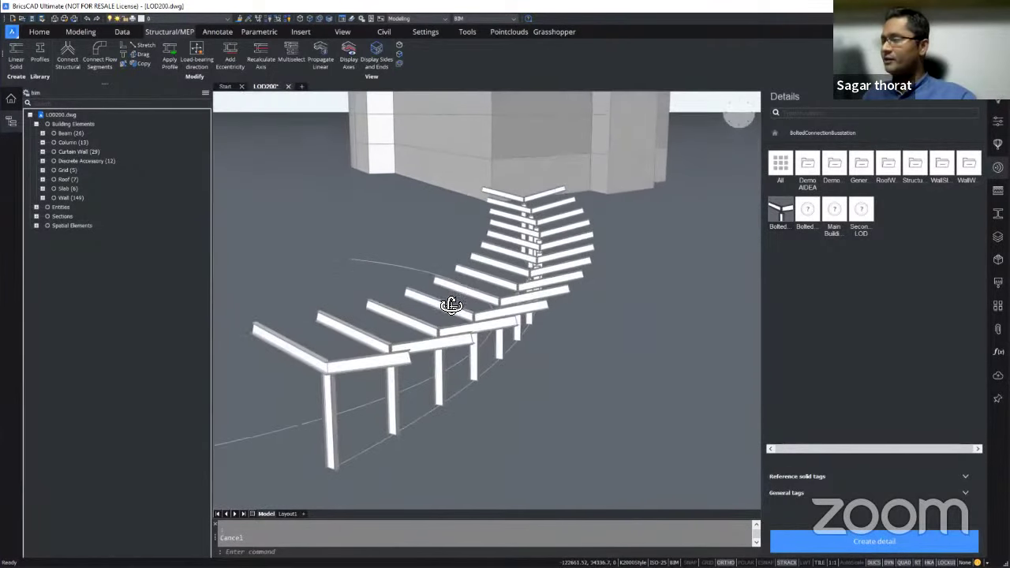
left_click(284, 17)
Close the Details library and the model structure view to show the whole building
middle_click_drag(434, 269, 403, 289, "shift")
scroll(379, 278, "down", 3)
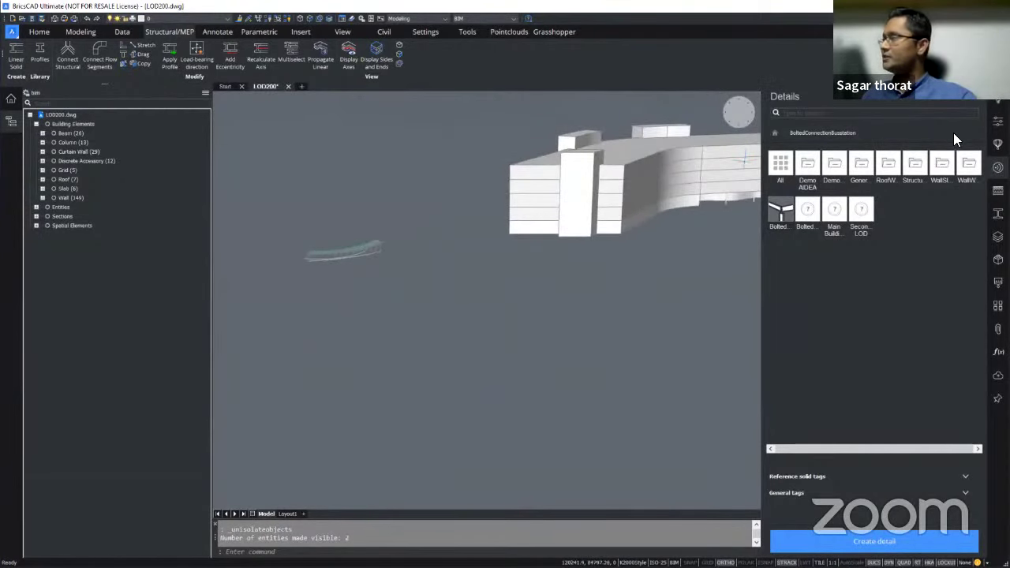
left_click(998, 144)
scroll(773, 142, "up", 4)
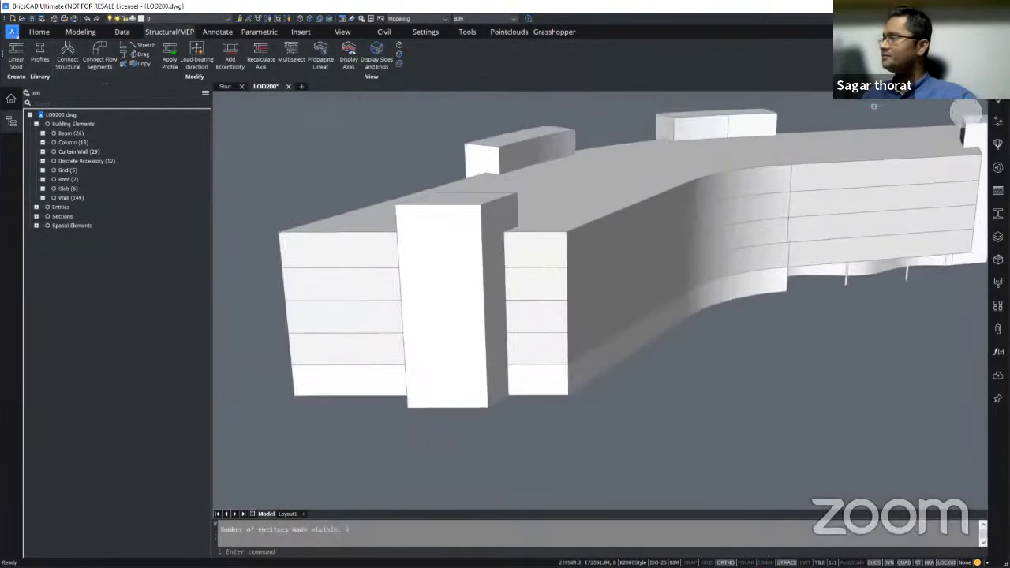
scroll(547, 183, "down", 3)
left_click(11, 120)
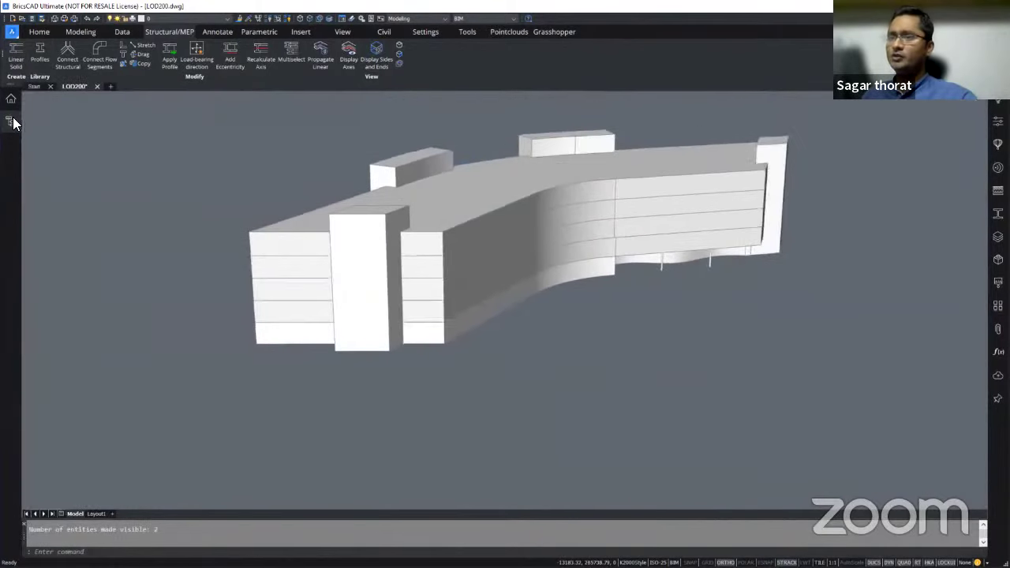
Save the changes to the LOD200 drawing while closing it, and reopen the drawing
scroll(486, 129, "up", 2)
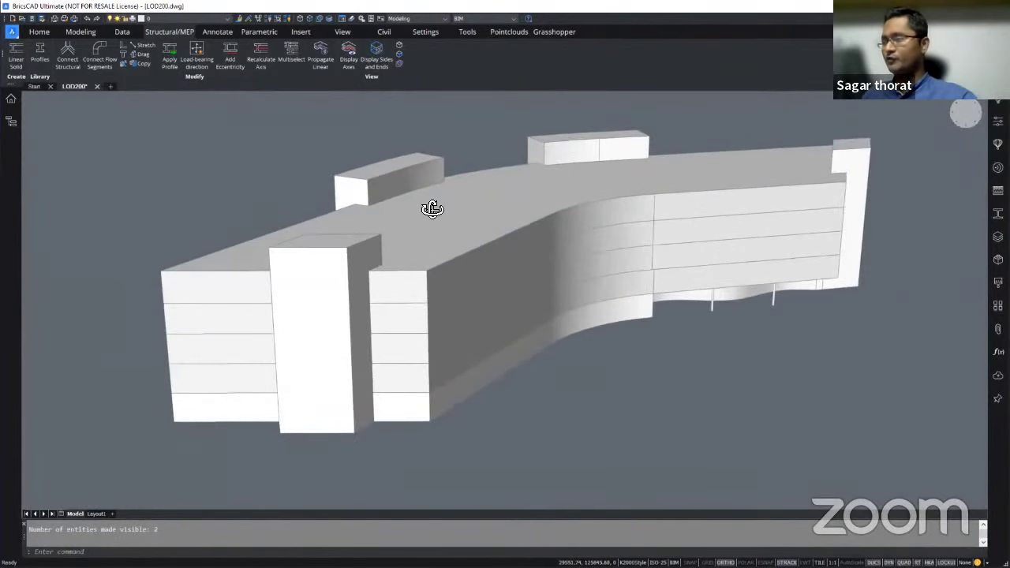
middle_click_drag(433, 209, 432, 186, "shift")
left_click(97, 86)
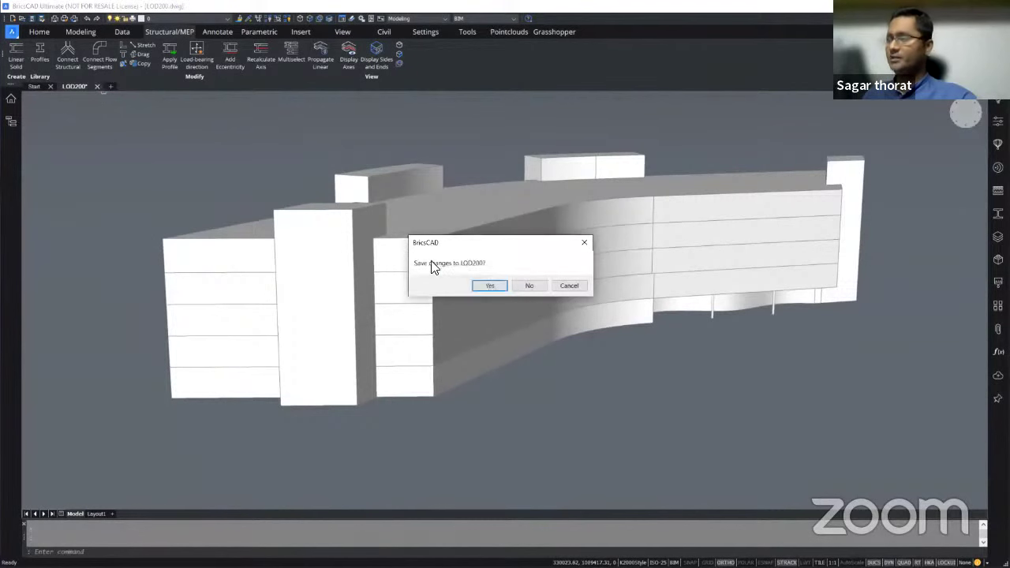
left_click(489, 285)
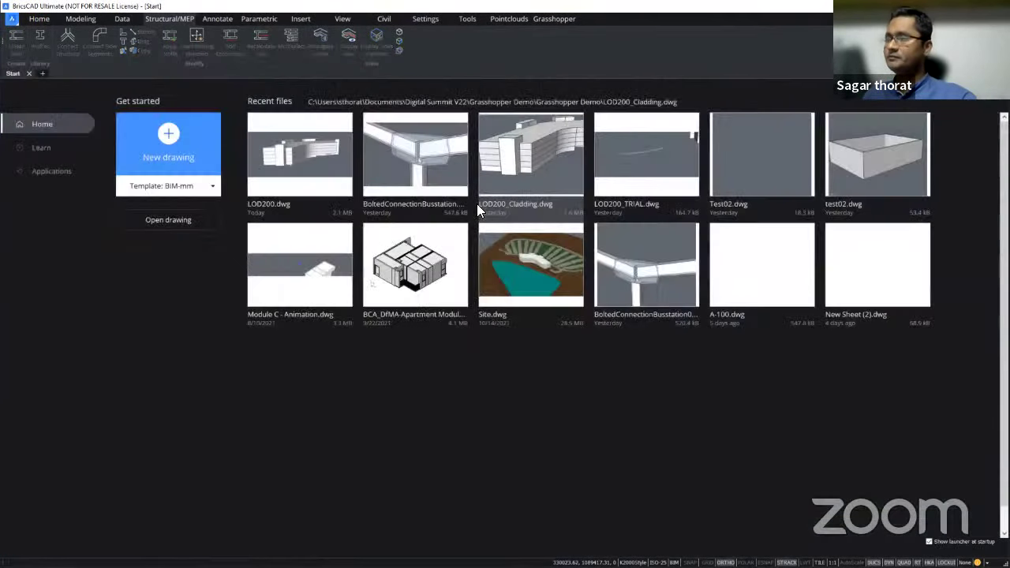
left_click(341, 163)
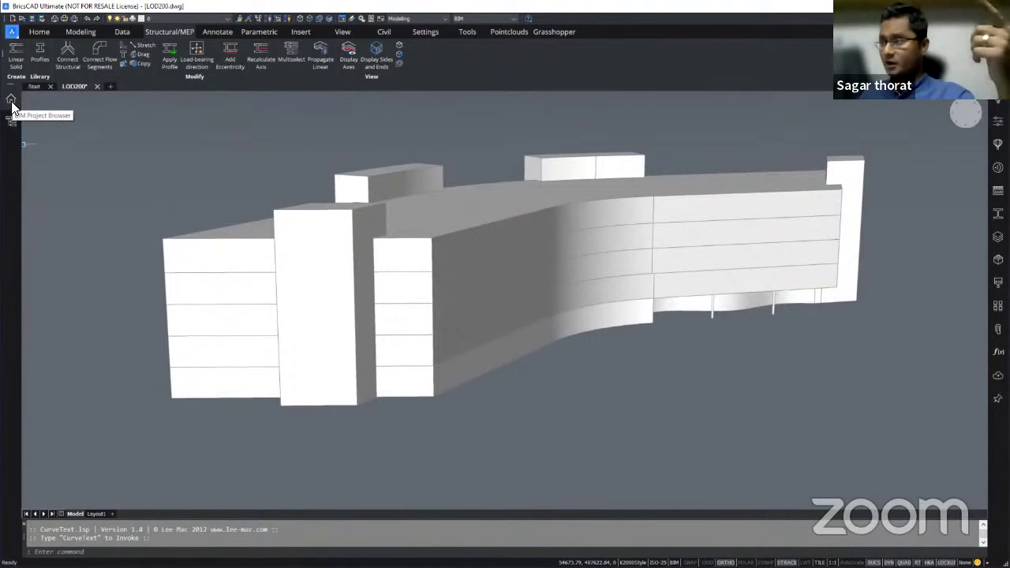
Show the project files and look over the Grasshopper curtain wall scripts, including CurtainWall_with Fins.gh
left_click(12, 105)
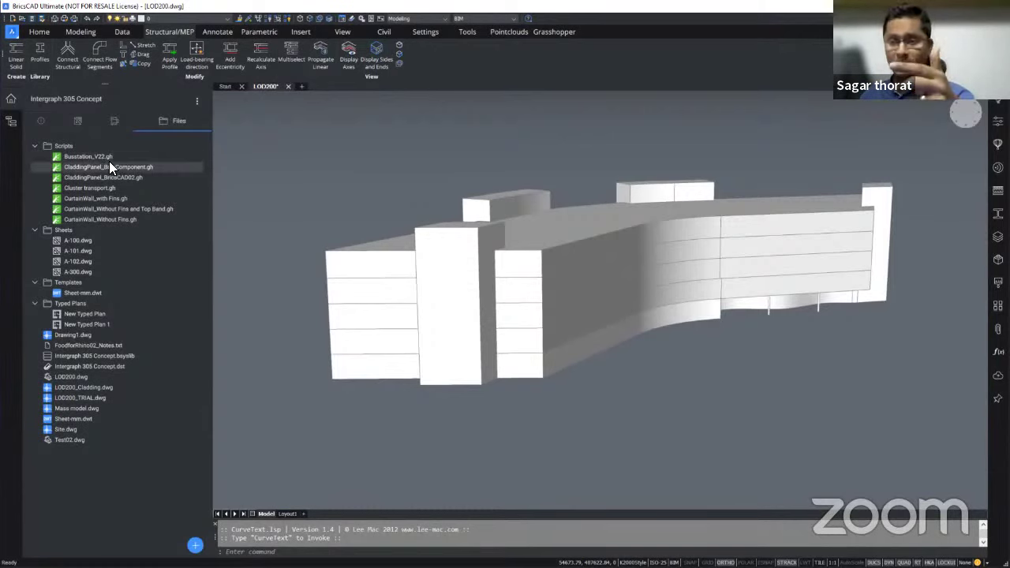
left_click(113, 199)
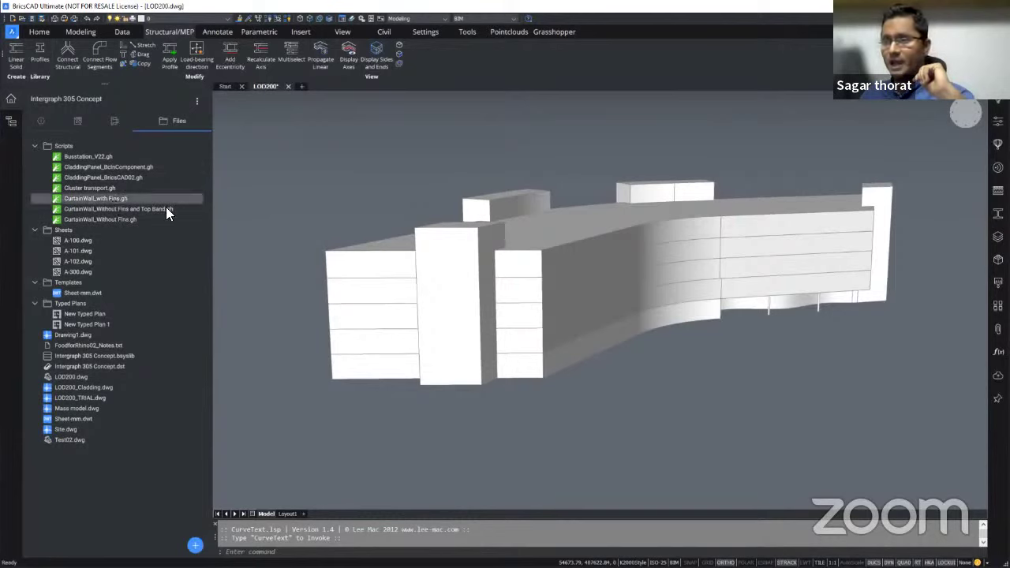
mouse_move(627, 249)
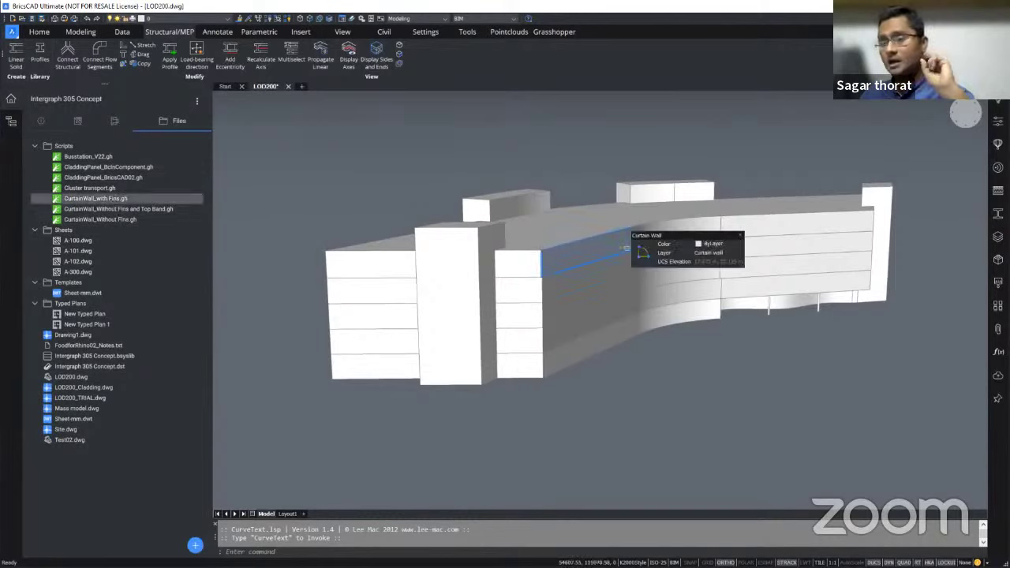
Select all Type01 curtain walls through the building elements in the model structure
left_click(13, 123)
left_click(35, 124)
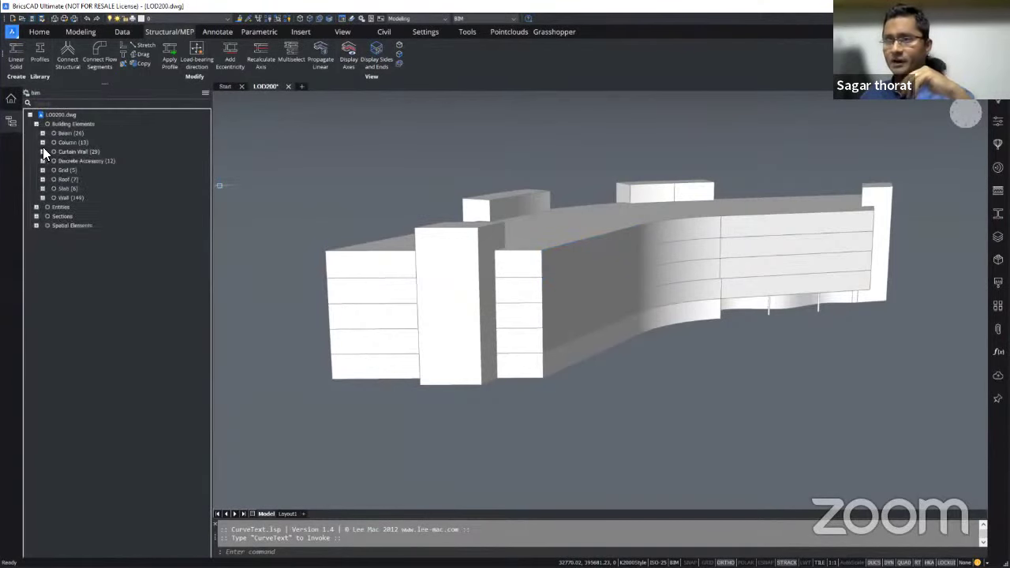
left_click(42, 152)
left_click(75, 160)
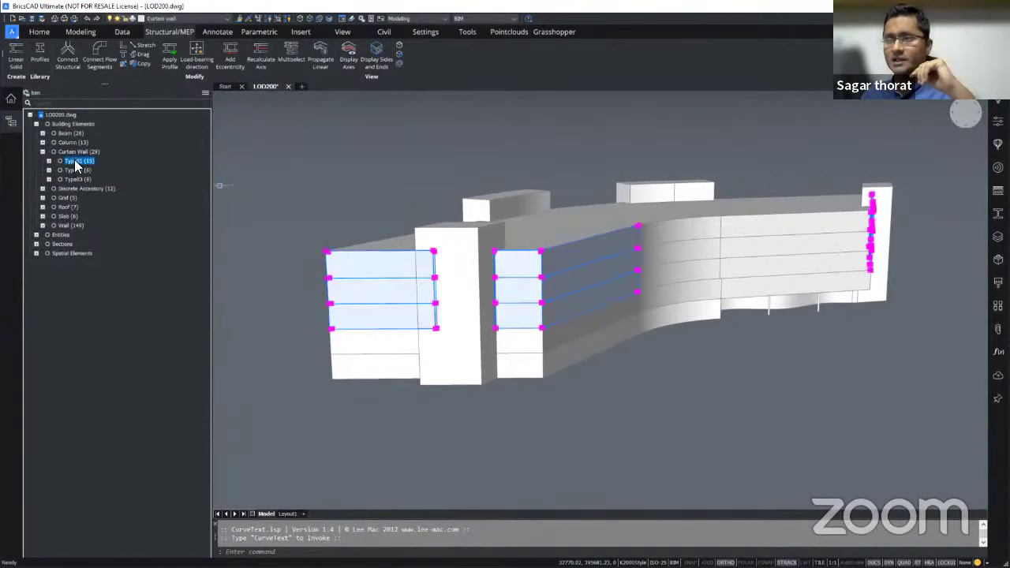
scroll(428, 206, "up", 1)
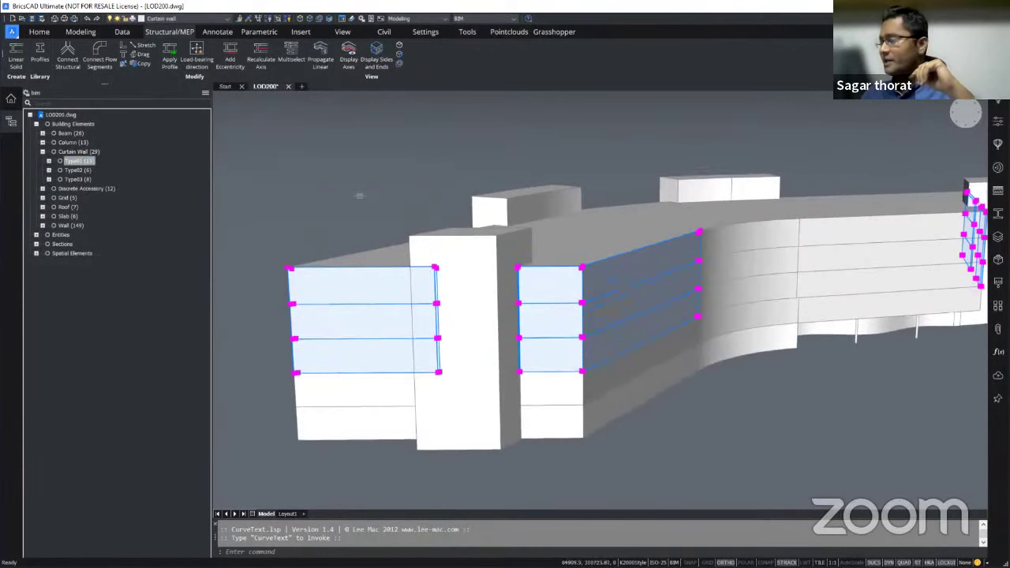
scroll(382, 197, "down", 1)
middle_click_drag(374, 196, 350, 192)
scroll(344, 181, "up", 1)
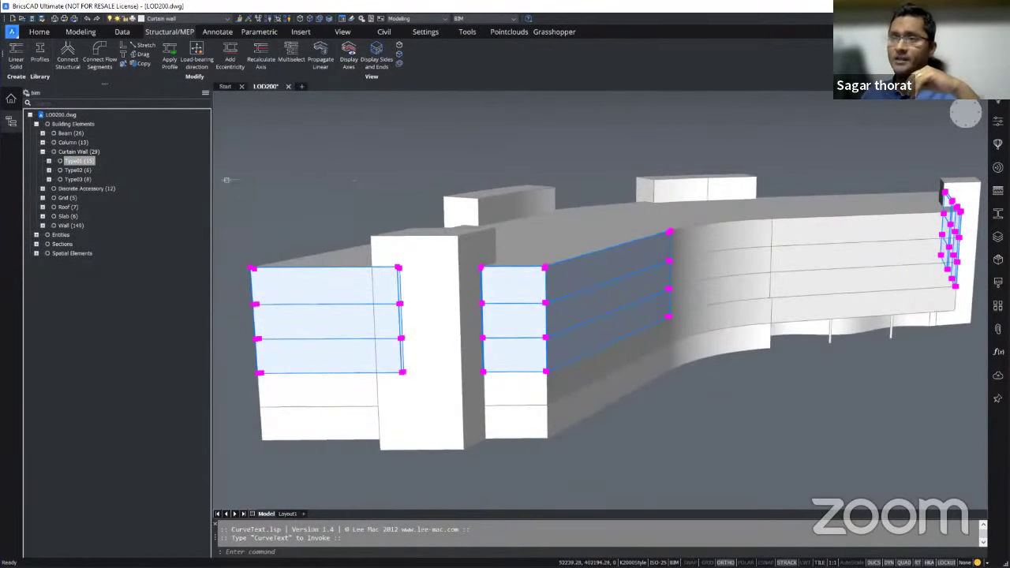
Attach the Grasshopper data of CurtainWall_Without Fins and Top Band.gh to the selected Type01 curtain walls, and clear the selection
left_click(9, 100)
left_click(118, 209)
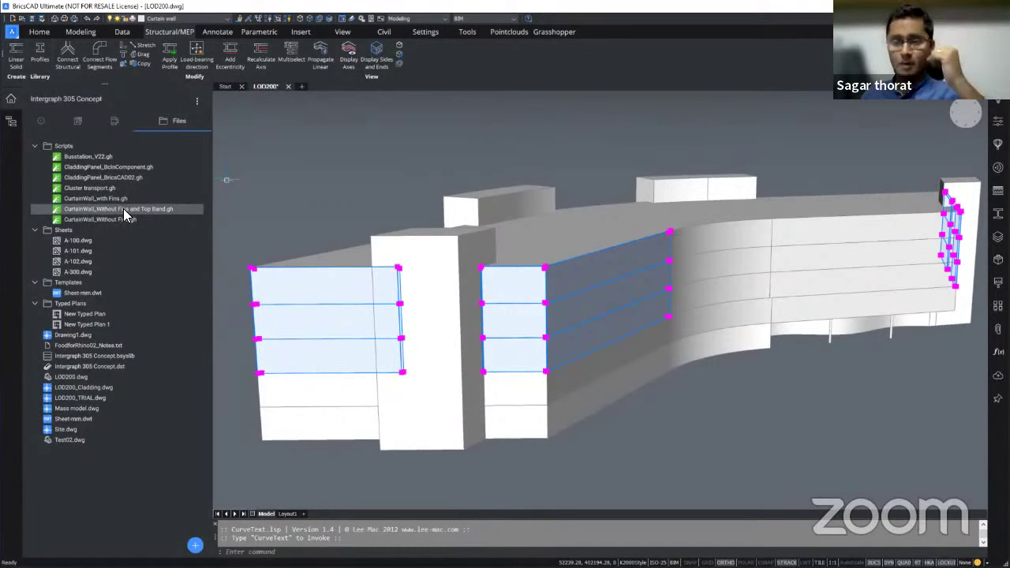
right_click(126, 210)
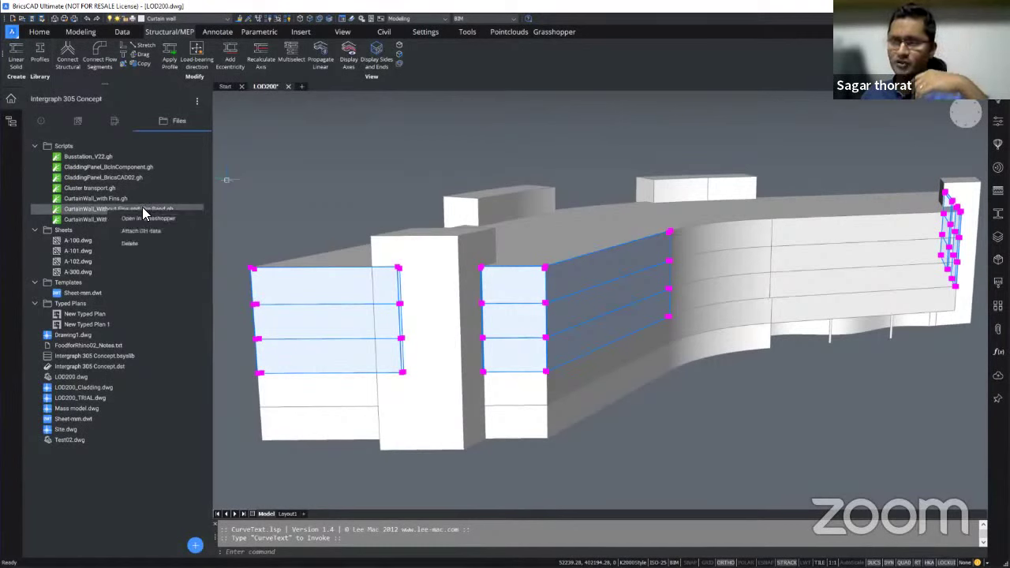
left_click(177, 233)
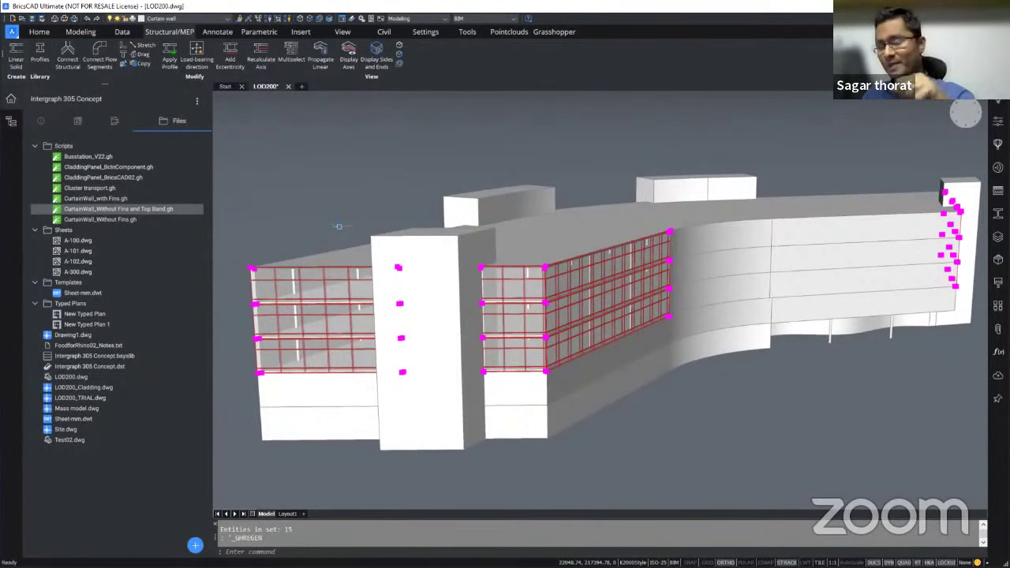
scroll(433, 242, "down", 2)
scroll(566, 243, "up", 2)
key("Escape")
Select all Type02 curtain walls through the building elements in the model structure
left_click(12, 123)
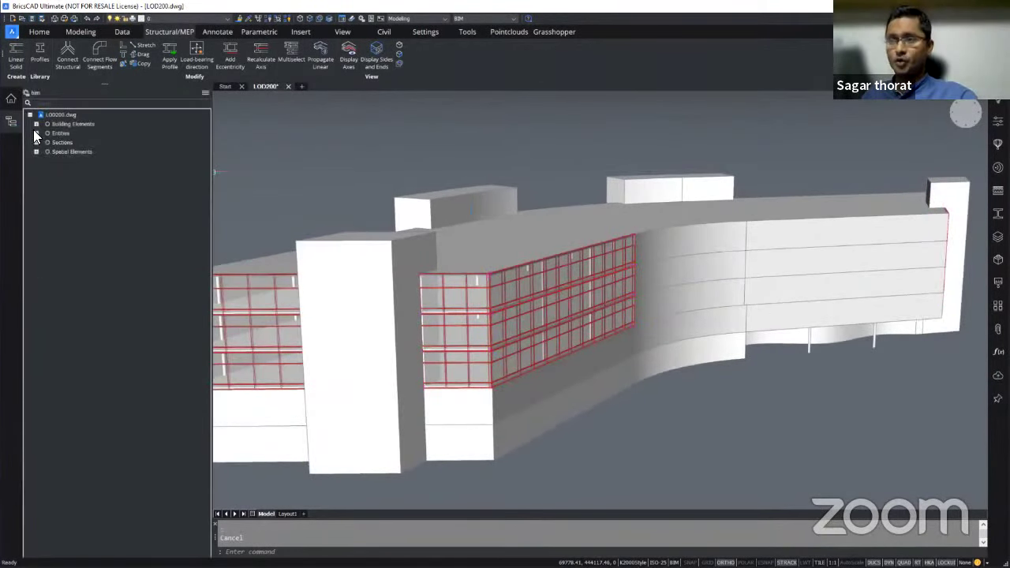
left_click(36, 125)
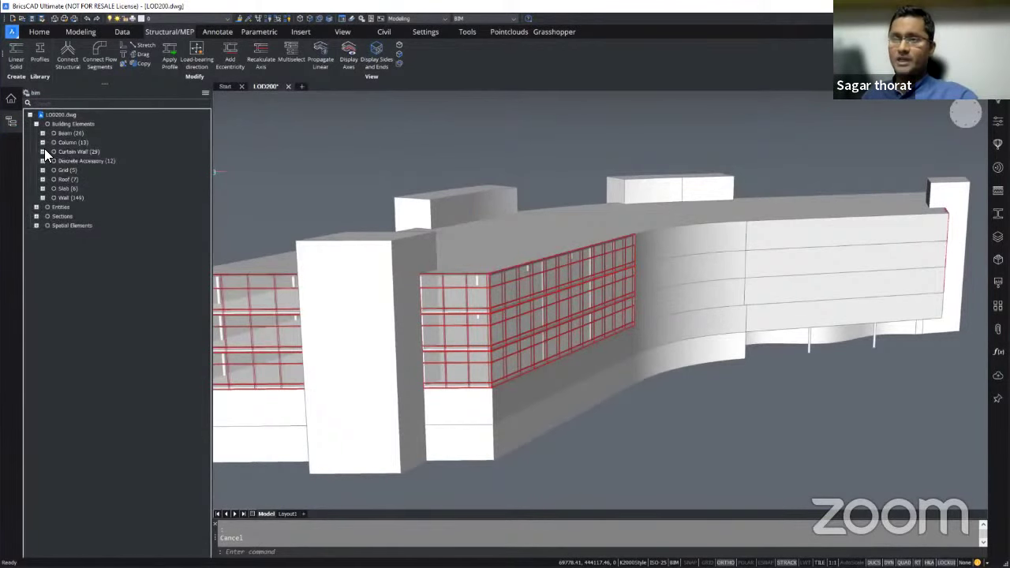
left_click(43, 150)
left_click(77, 171)
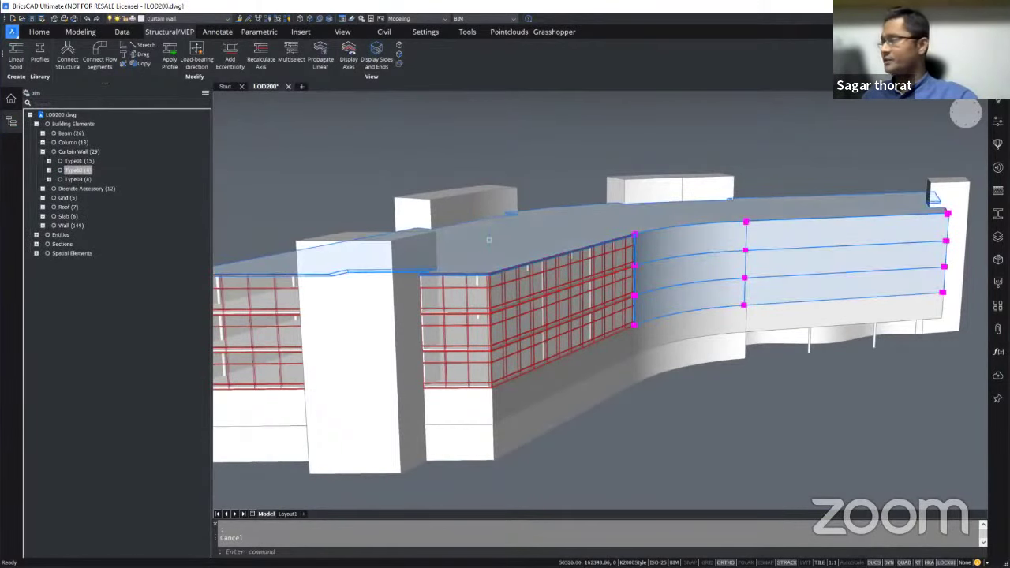
scroll(481, 243, "down", 3)
scroll(699, 235, "up", 6)
scroll(294, 223, "up", 2)
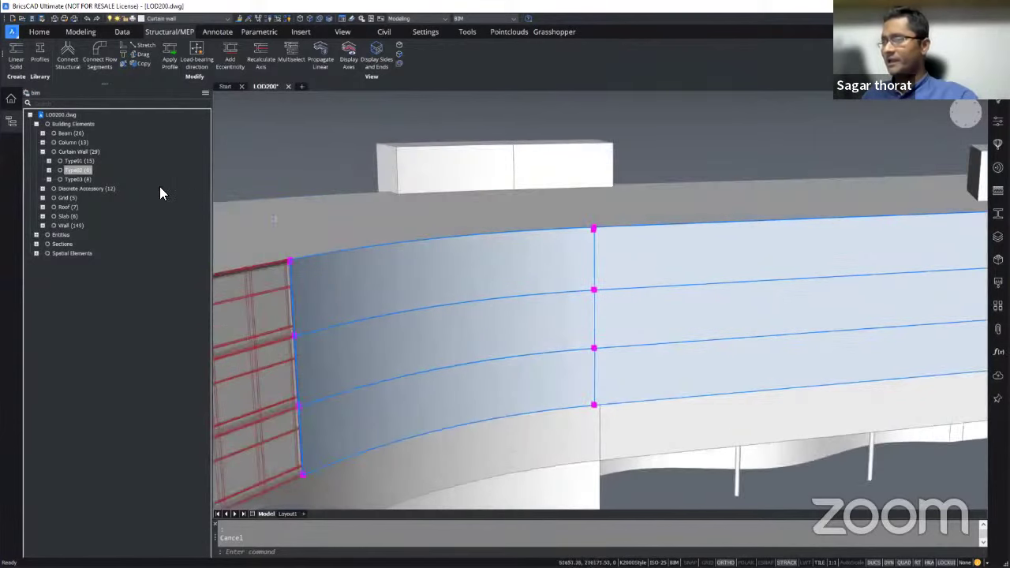
Attach the Grasshopper data of CurtainWall_with Fins.gh to the selected Type02 curtain walls
left_click(12, 100)
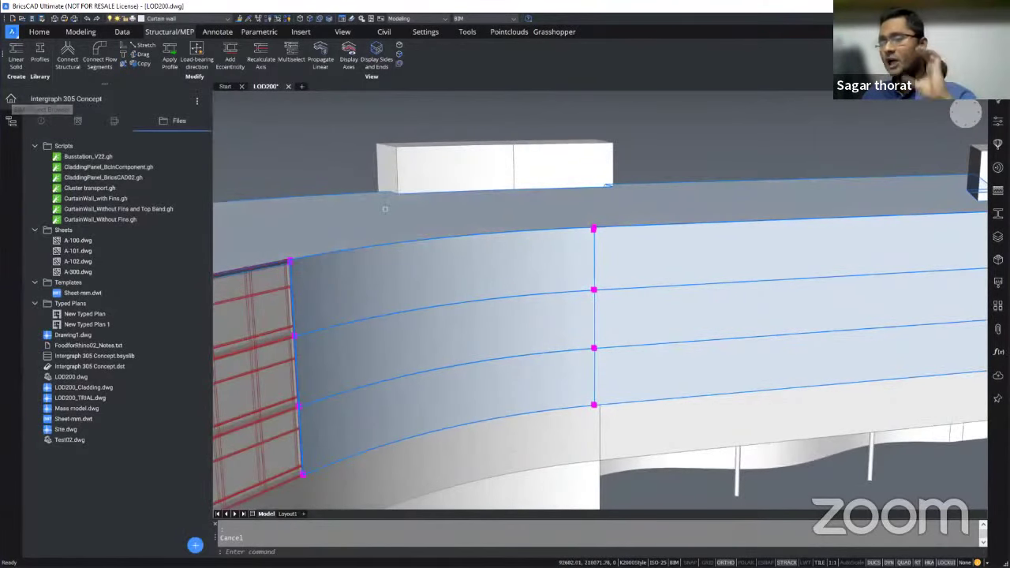
mouse_move(386, 209)
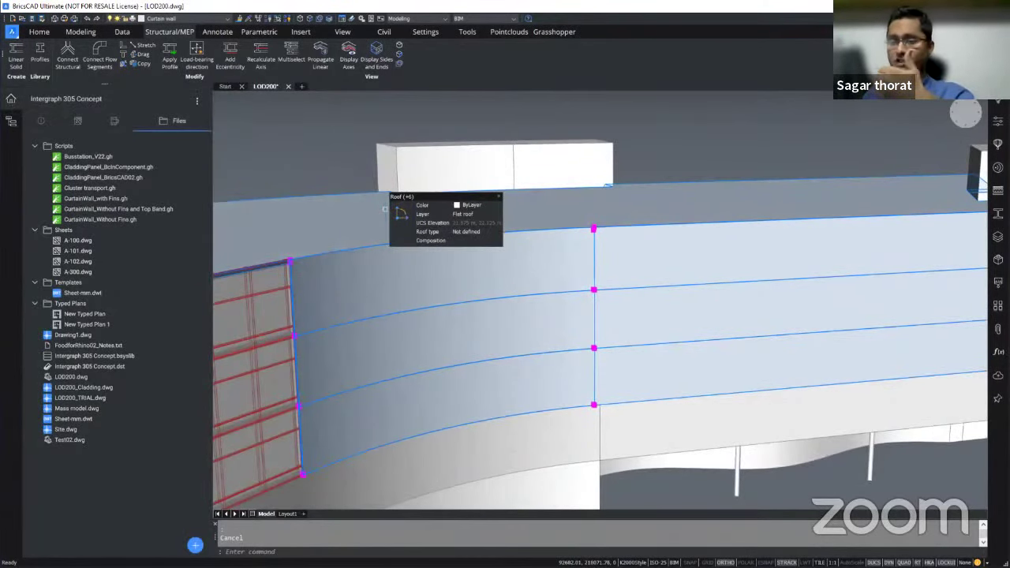
right_click(112, 197)
left_click(150, 219)
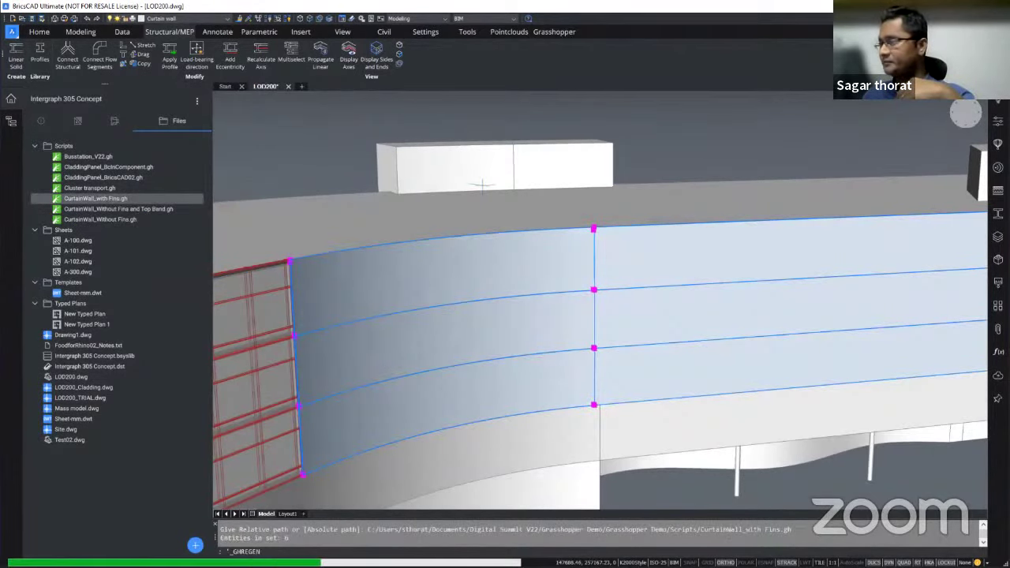
middle_click_drag(489, 191, 483, 228, "shift")
scroll(483, 228, "up", 2)
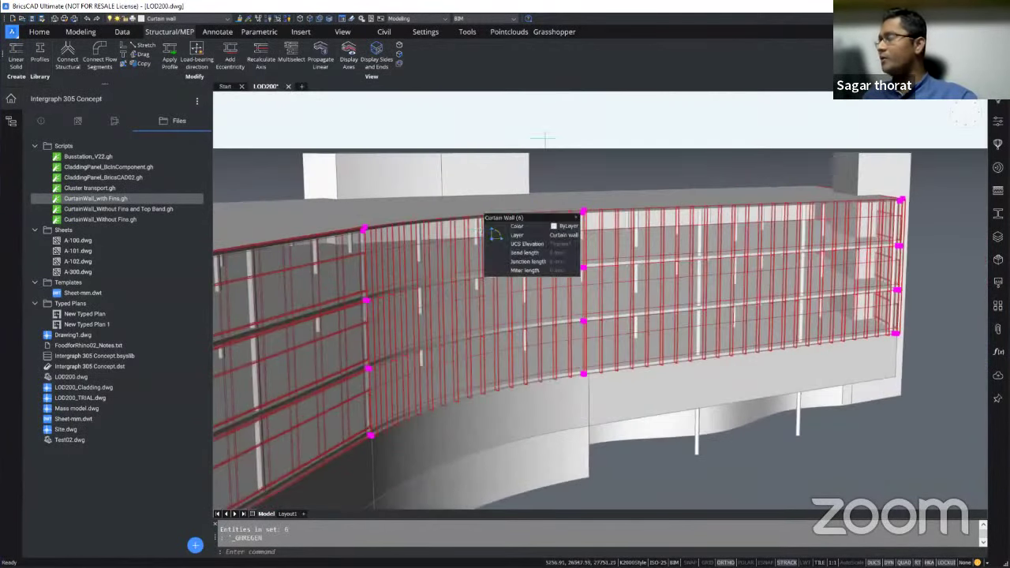
Show the properties of the selected Type02 curtain walls and close the project browser
left_click(998, 122)
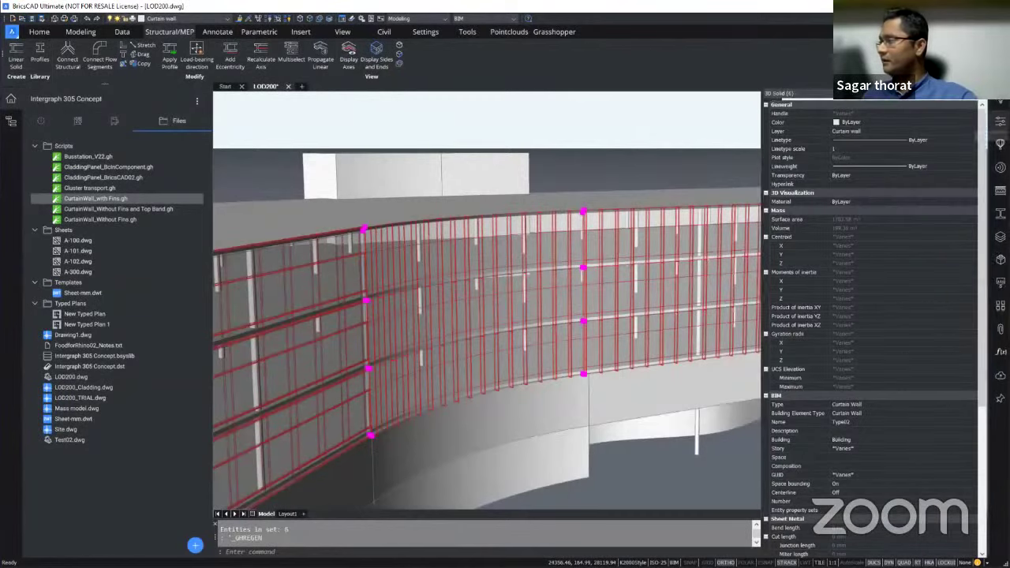
left_click(12, 100)
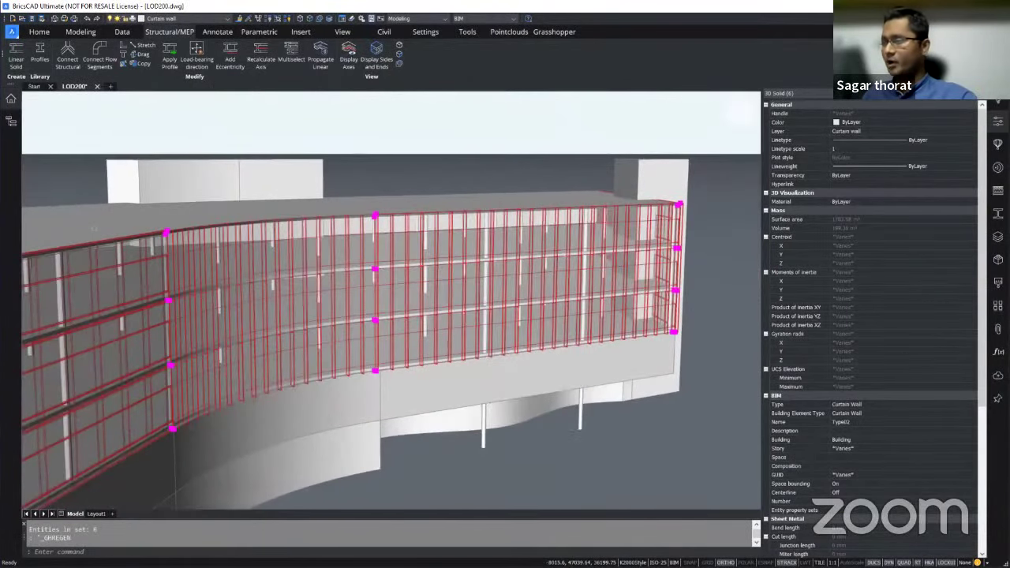
scroll(122, 266, "up", 1)
scroll(820, 312, "down", 8)
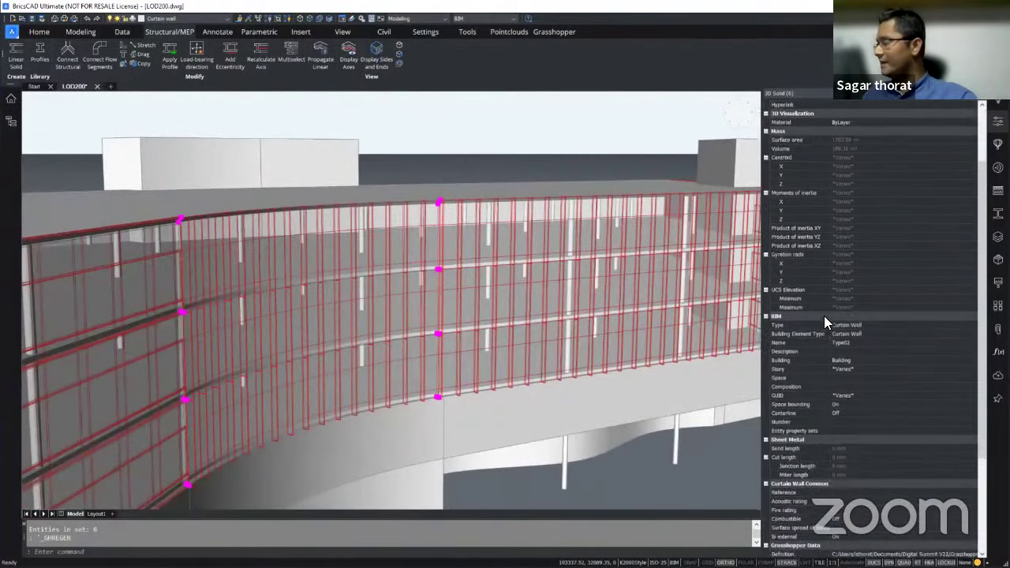
Set the AproxSpacing parameter of the selected Type02 curtain walls to 3000
left_click(862, 432)
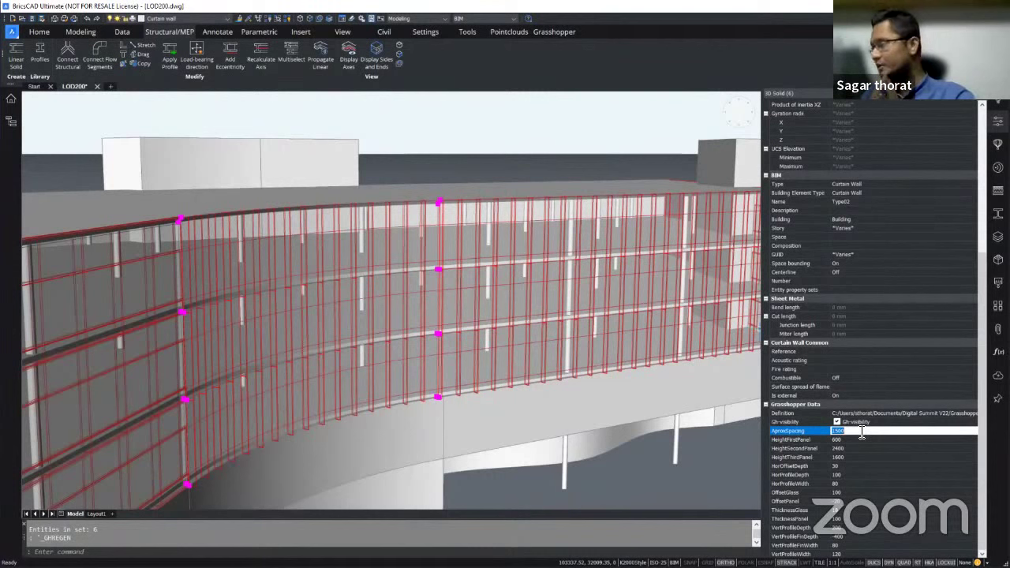
type("1")
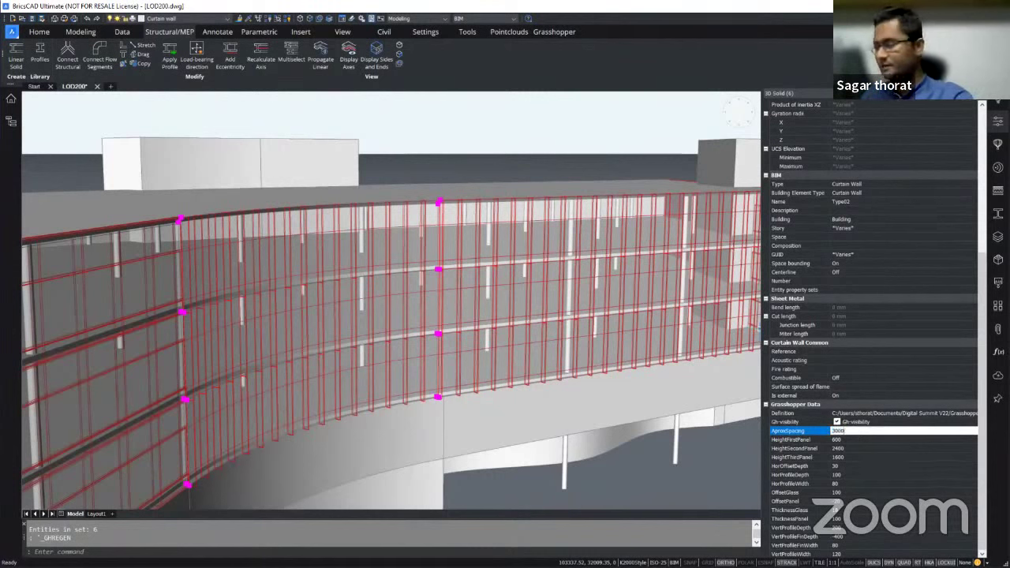
key("Return")
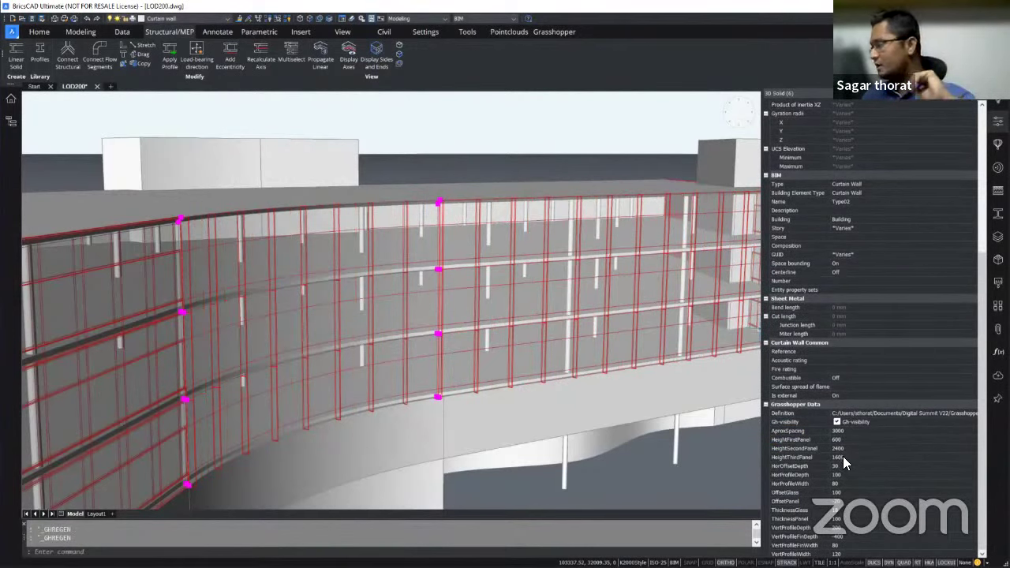
Set the AproxSpacing of the Type02 curtain walls back to 1500
left_click(850, 431)
type("15")
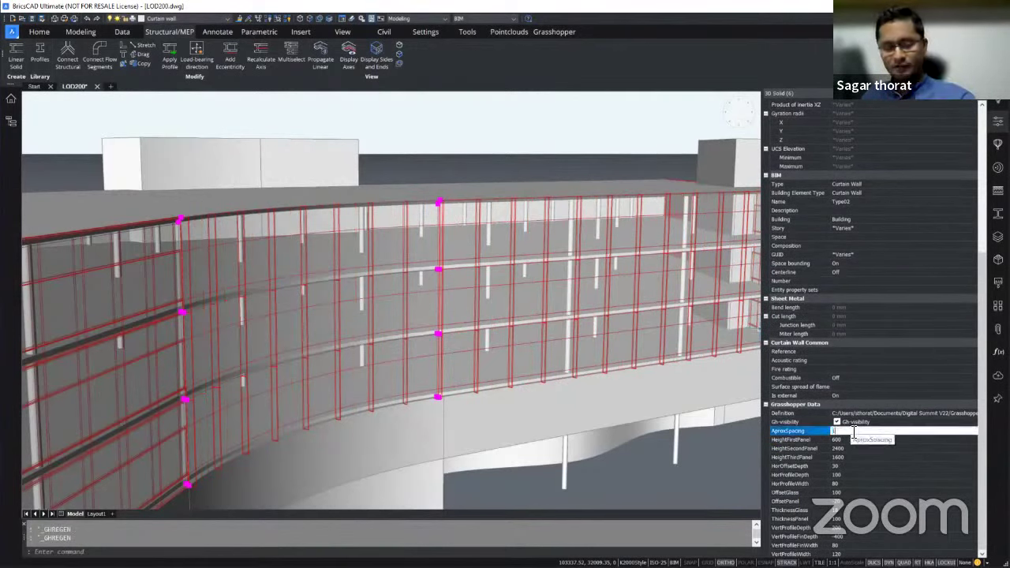
key("Return")
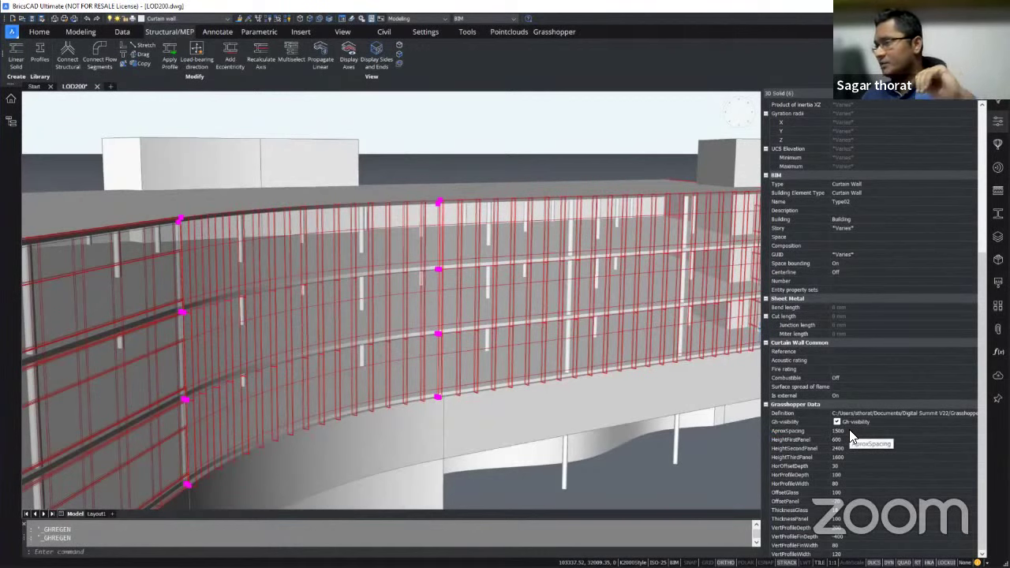
Select only the curved and the adjoining straight Type02 curtain wall on Floor 4 and turn off their Gh-visibility
key("Escape")
left_click(398, 229)
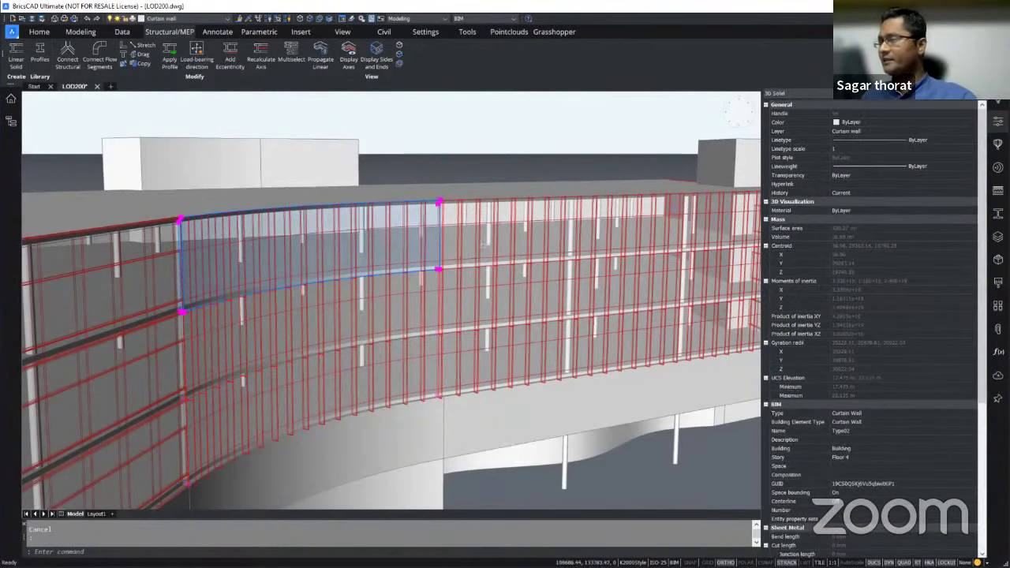
left_click(483, 244)
scroll(271, 201, "up", 2)
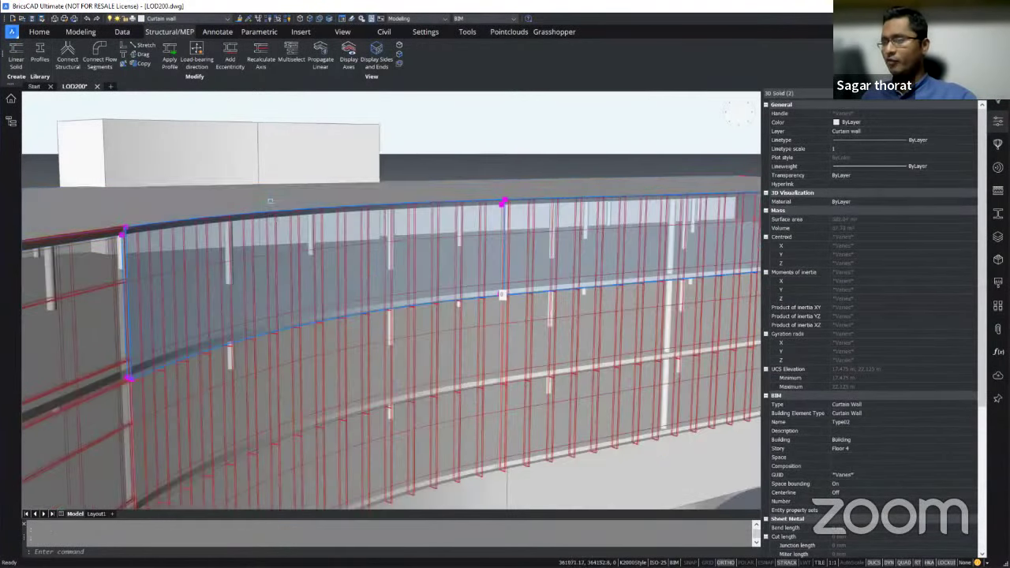
scroll(871, 461, "down", 5)
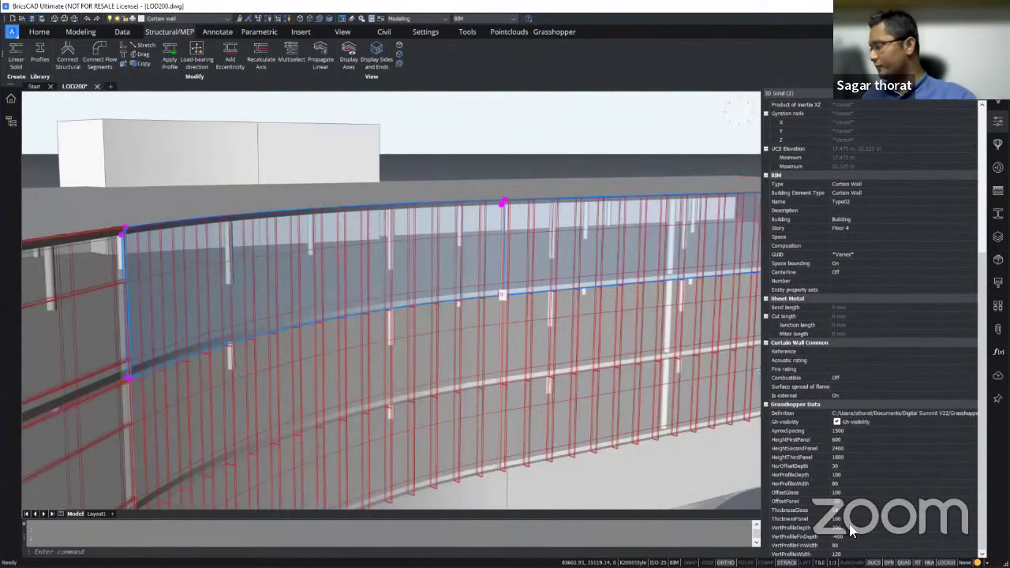
left_click(838, 537)
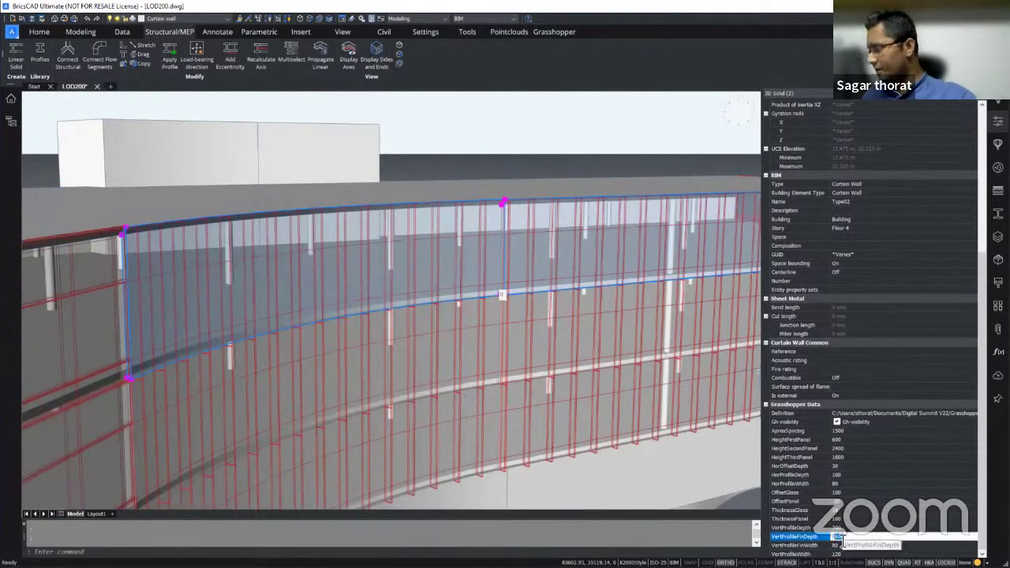
left_click(836, 423)
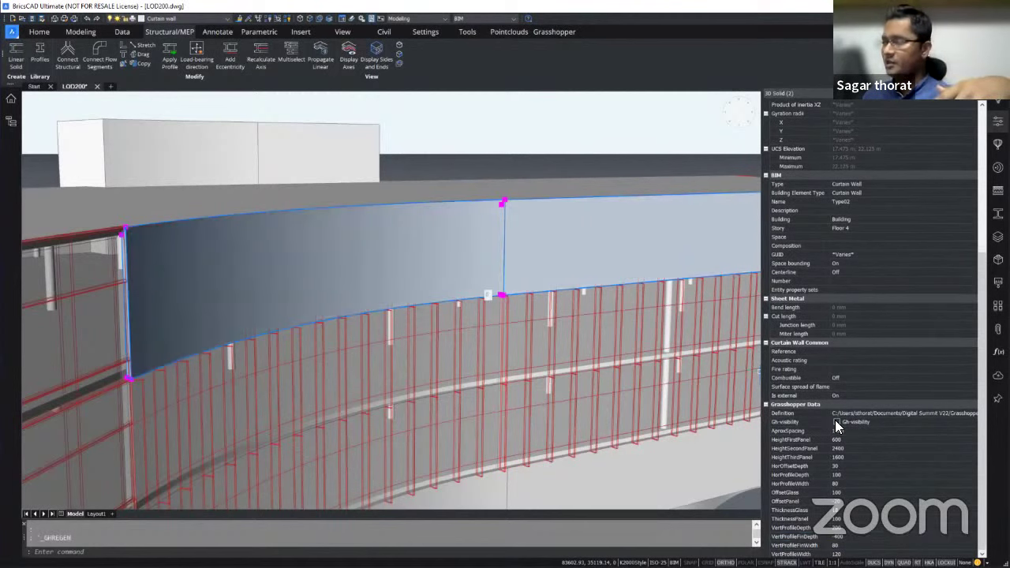
Toggle the Gh-visibility of the two selected Floor 4 Type02 curtain walls and leave it turned on
left_click(837, 423)
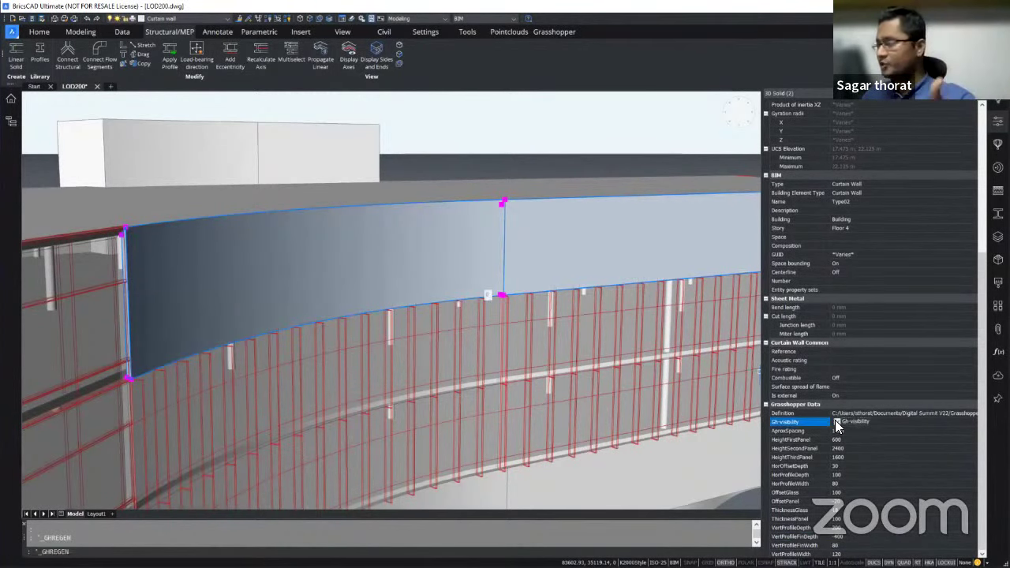
left_click(836, 423)
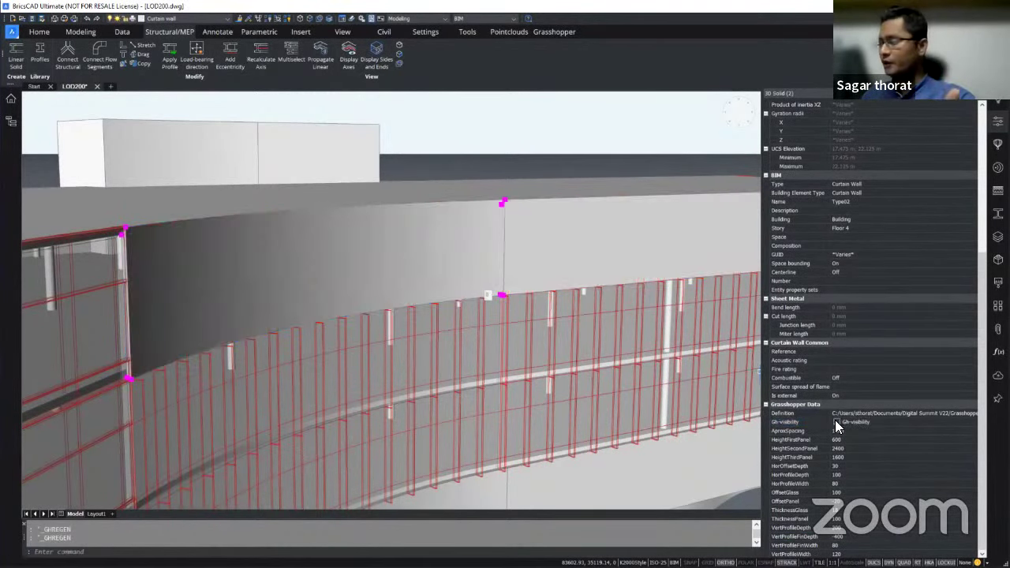
left_click(837, 423)
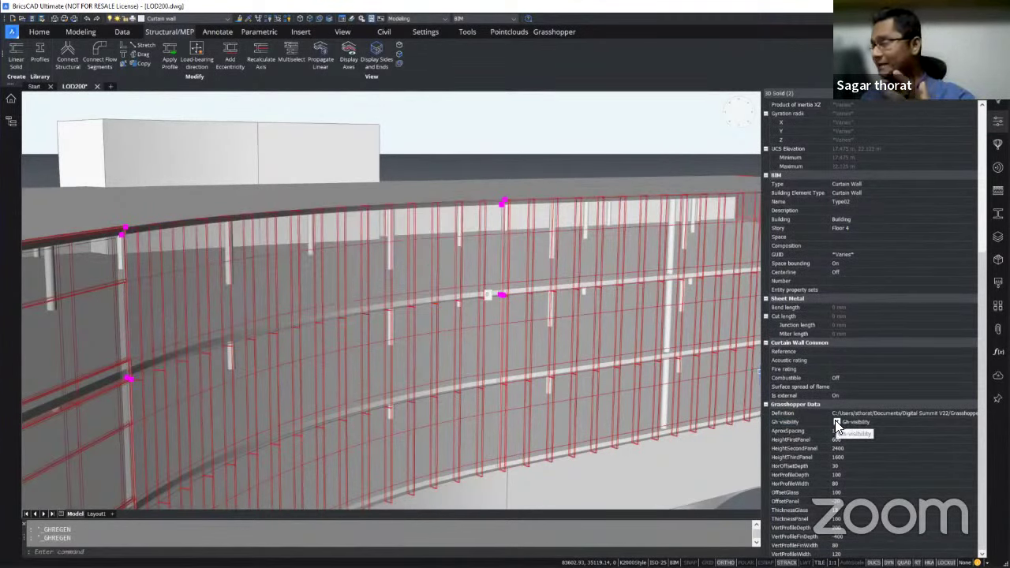
Set the VertProfileFinDepth of the two selected Floor 4 Type02 curtain walls to -600
left_click(841, 538)
left_click_drag(846, 540, 835, 541)
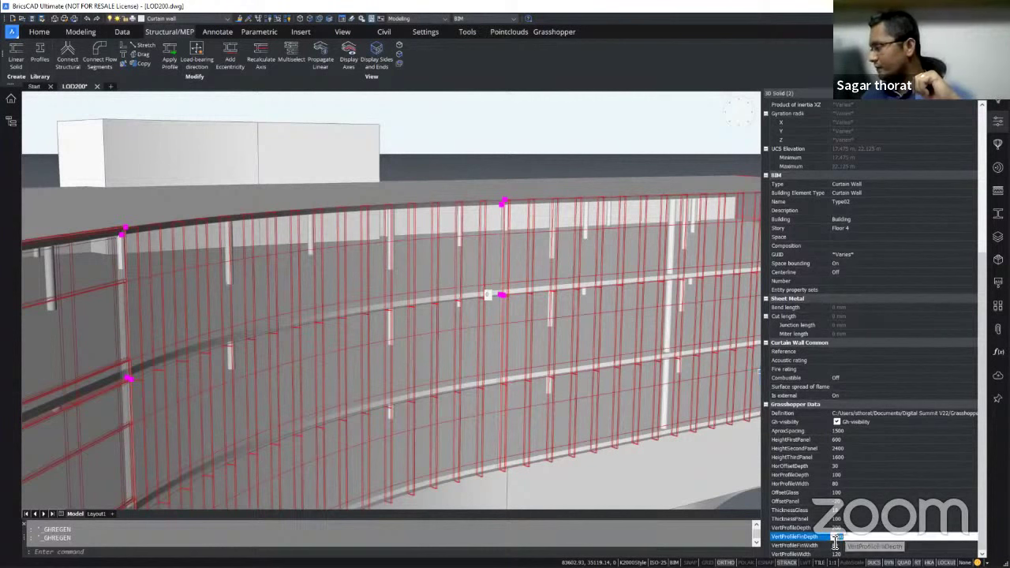
type("-500")
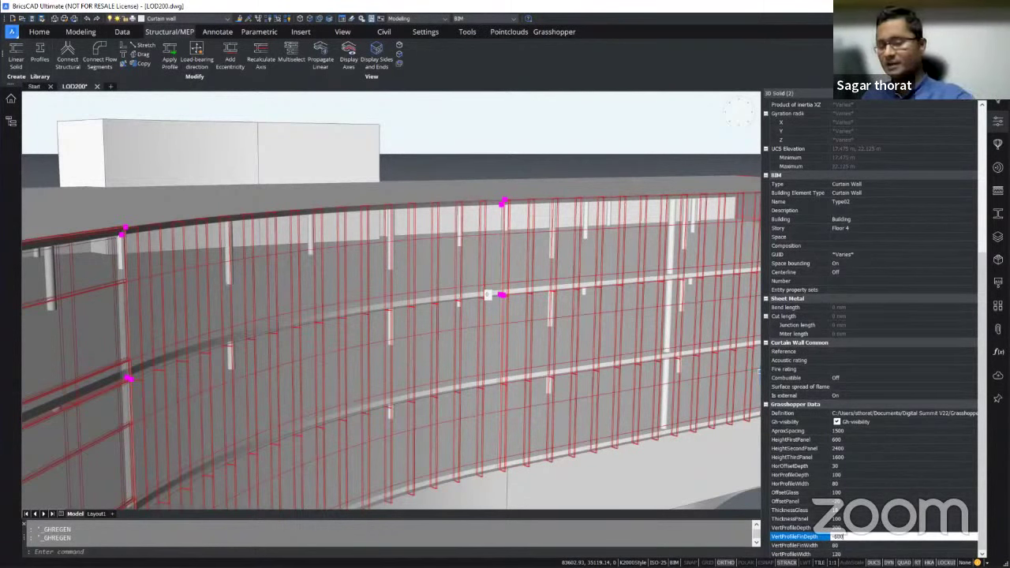
key("Return")
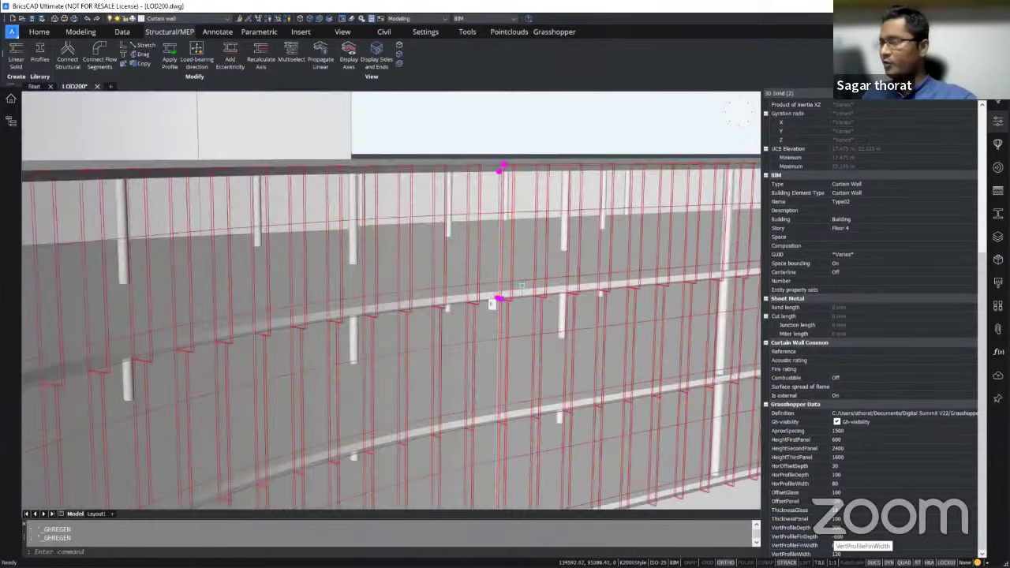
Clear the selection and examine the Floor 4 fins against those below, both close up and across the whole building
middle_click_drag(522, 286, 537, 351, "shift")
middle_click_drag(484, 317, 521, 346, "shift")
key("Escape")
scroll(523, 344, "up", 2)
scroll(512, 323, "down", 3)
scroll(500, 327, "down", 1)
scroll(503, 298, "up", 1)
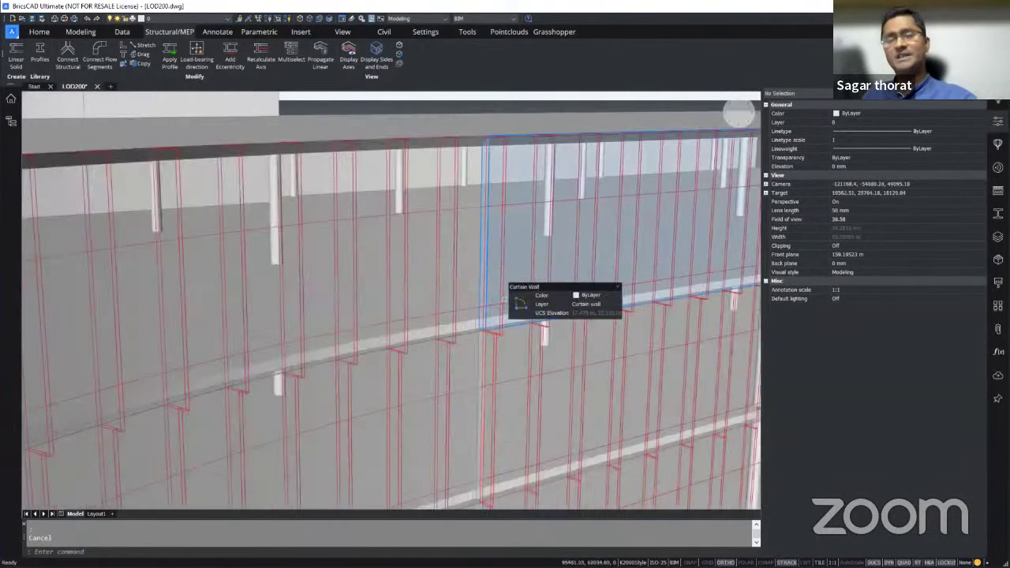
scroll(500, 254, "down", 5)
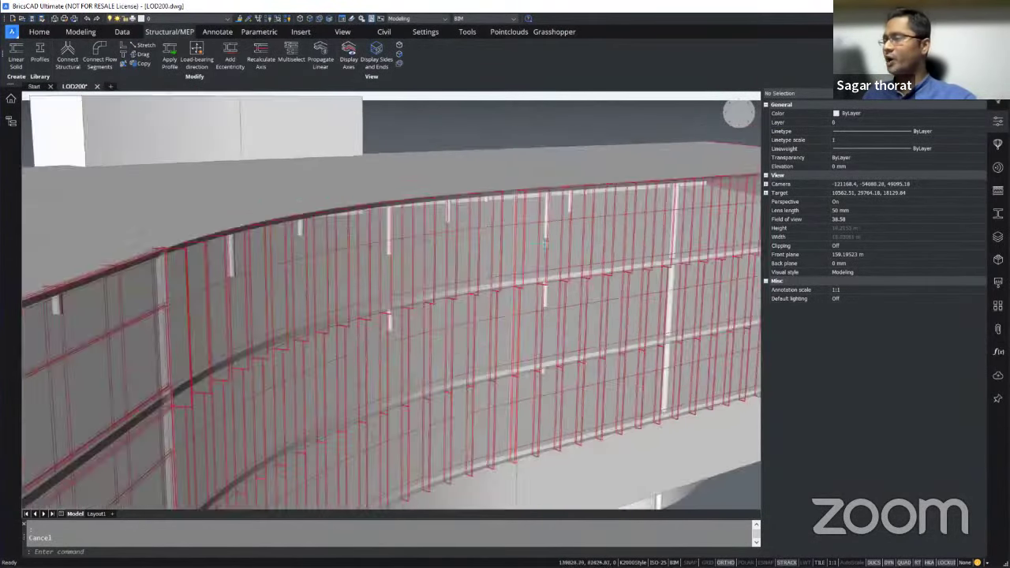
middle_click_drag(499, 254, 473, 268, "shift")
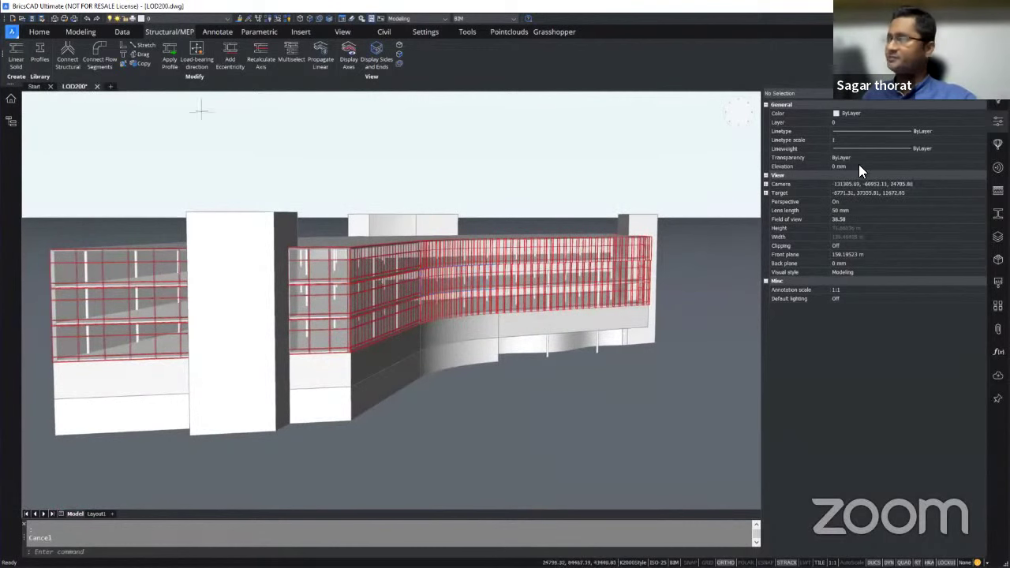
Close the properties and select all Type03 curtain walls through the model structure's Building Elements
left_click(997, 144)
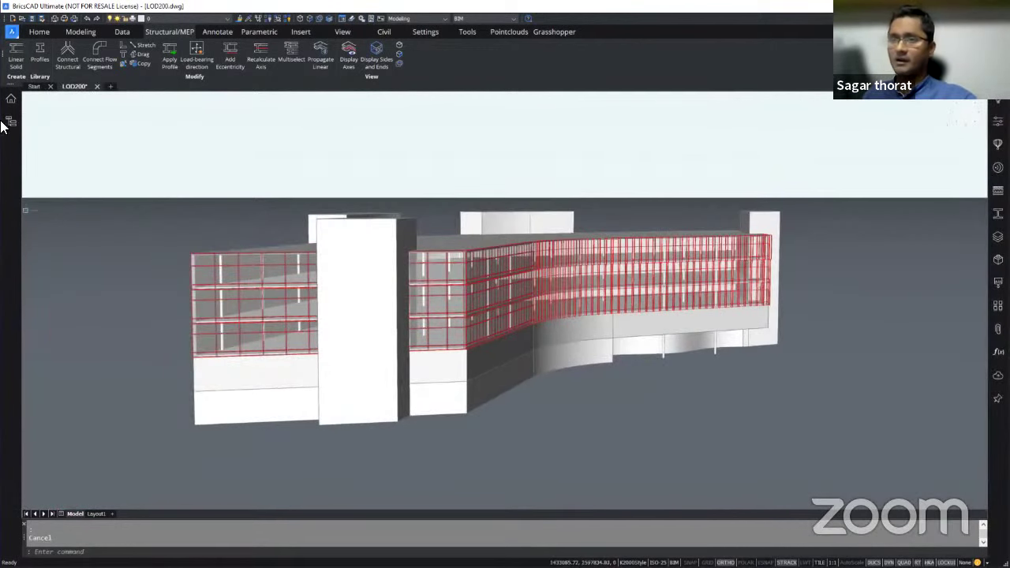
left_click(11, 99)
left_click(10, 123)
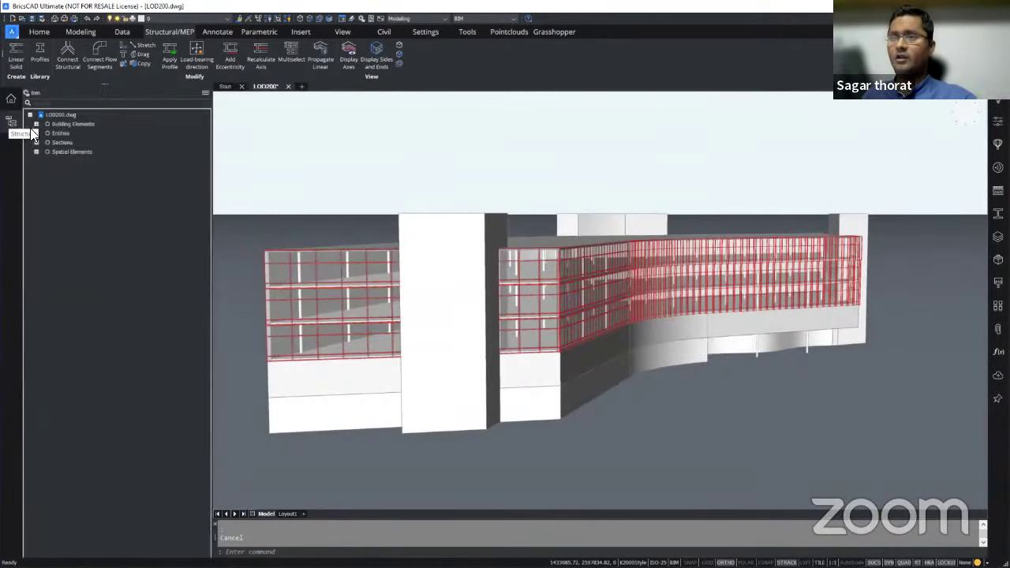
left_click(35, 124)
left_click(43, 151)
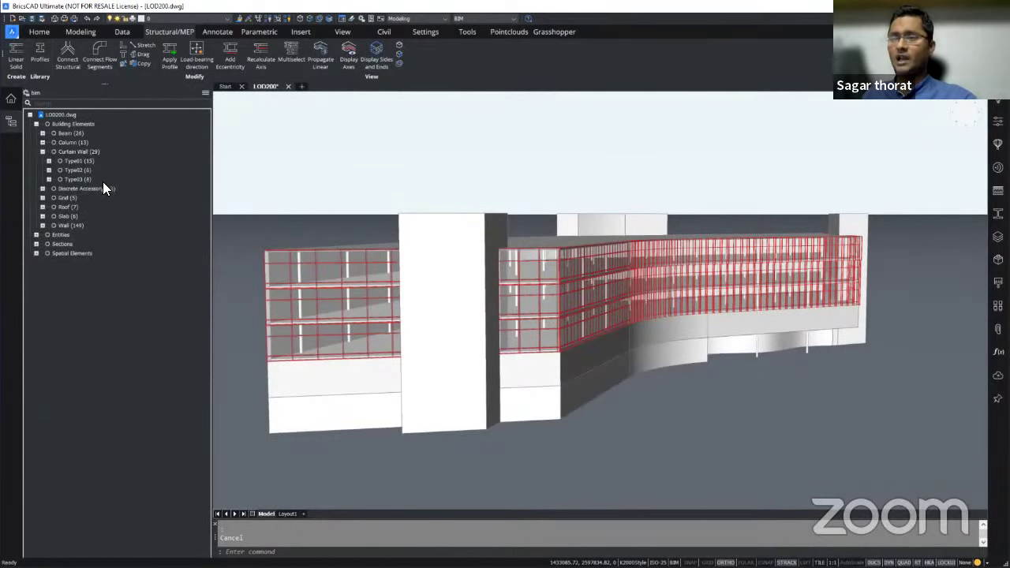
left_click(79, 179)
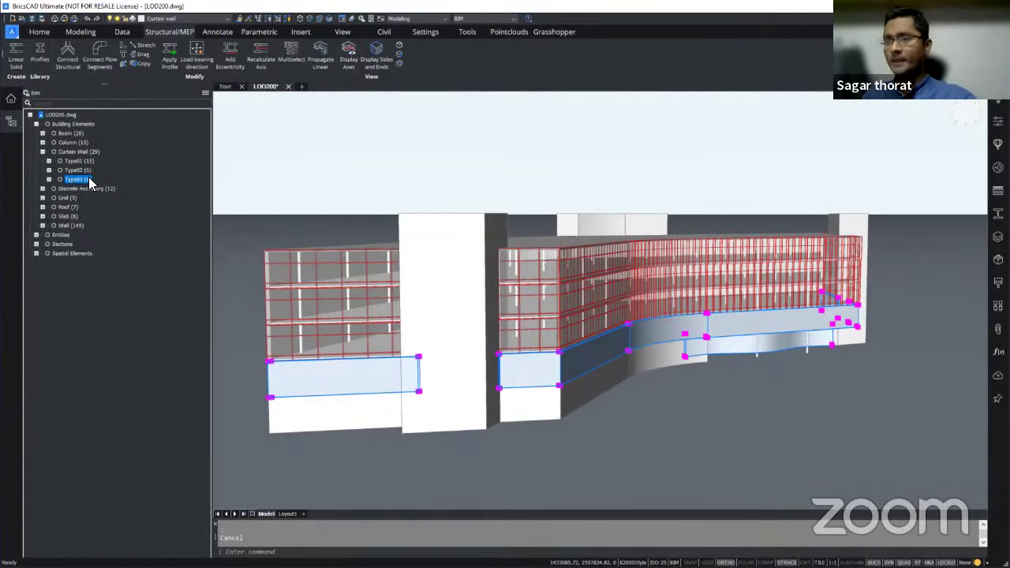
Attach the project script CurtainWall_Without Fins.gh to the selected Type03 curtain walls, clear the selection and close the project browser
left_click(15, 115)
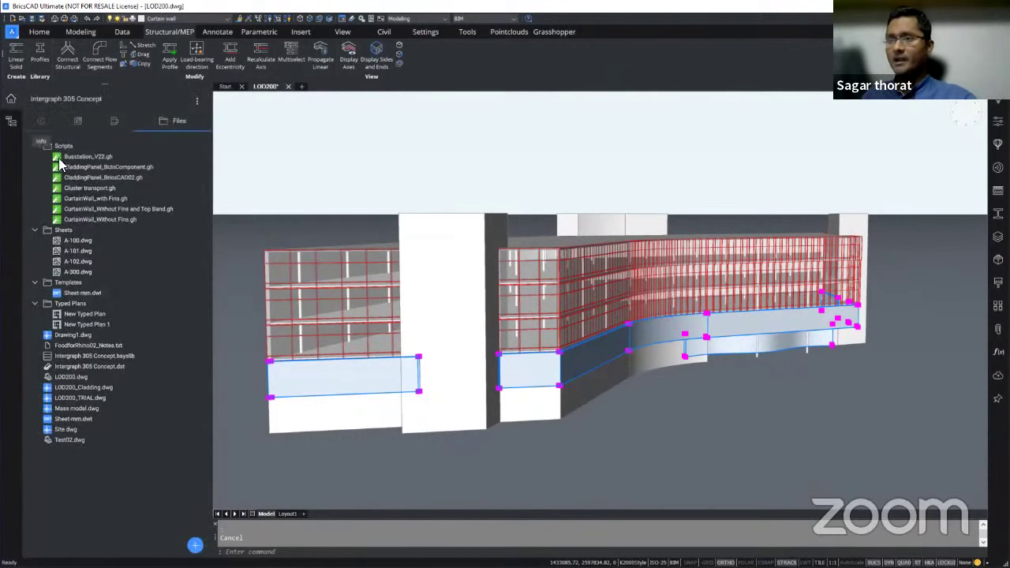
right_click(116, 218)
left_click(161, 241)
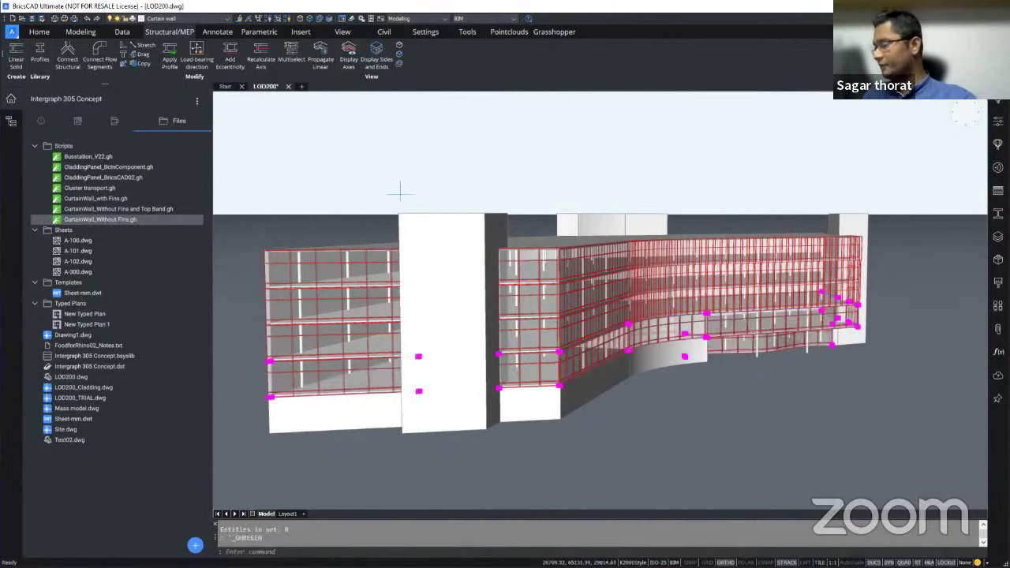
key("Escape")
mouse_move(675, 352)
middle_mouse_down("shift")
mouse_move(784, 385)
mouse_move(747, 405)
mouse_move(627, 374)
mouse_move(776, 383)
mouse_move(661, 349)
middle_mouse_up("shift")
scroll(627, 374, "down", 2)
scroll(666, 358, "up", 2)
scroll(663, 341, "up", 2)
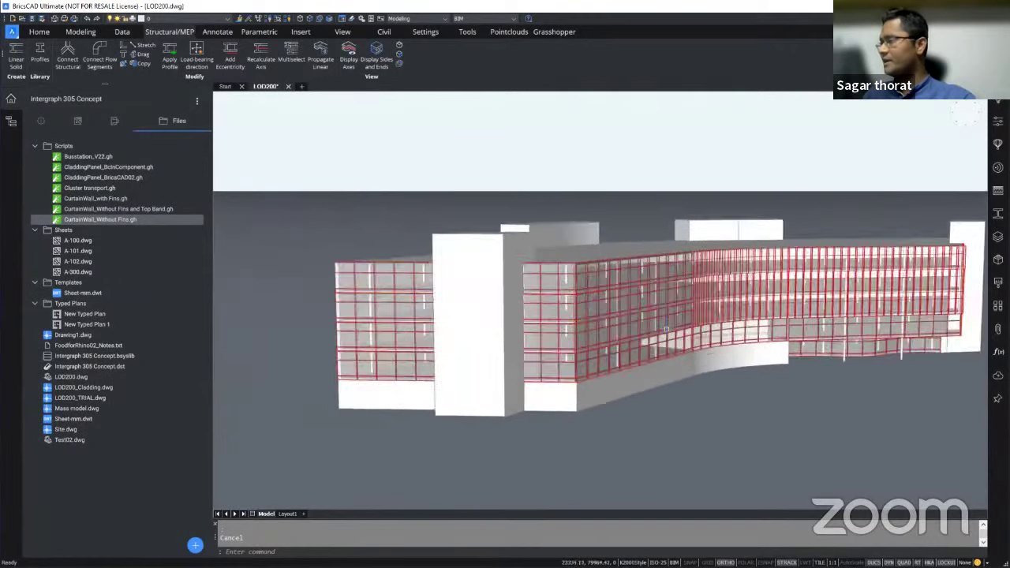
scroll(667, 330, "down", 1)
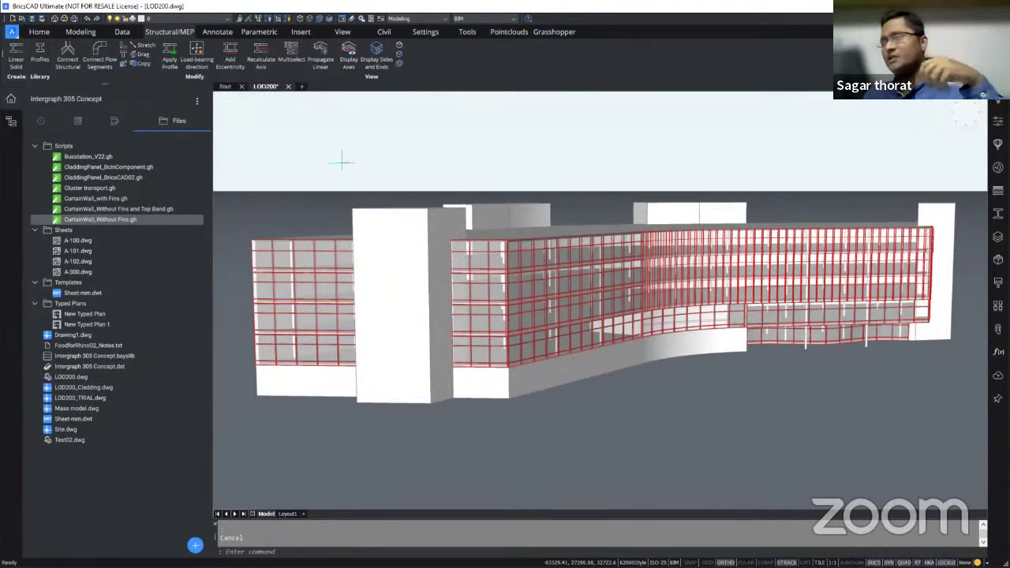
left_click(11, 101)
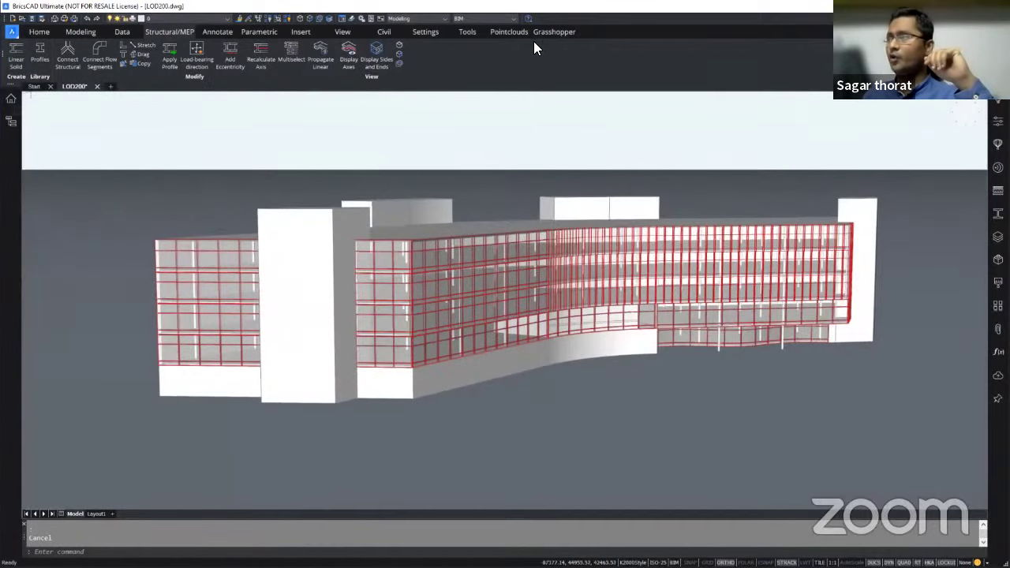
Select all Type01, Type02 and Type03 curtain walls in the model structure and bake their attached Grasshopper data
left_click(544, 33)
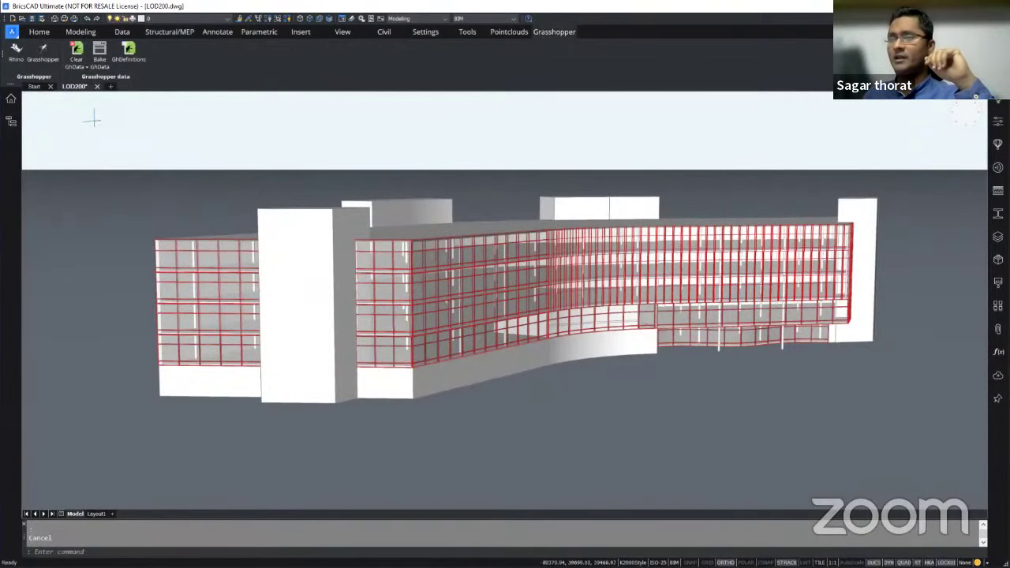
left_click(11, 118)
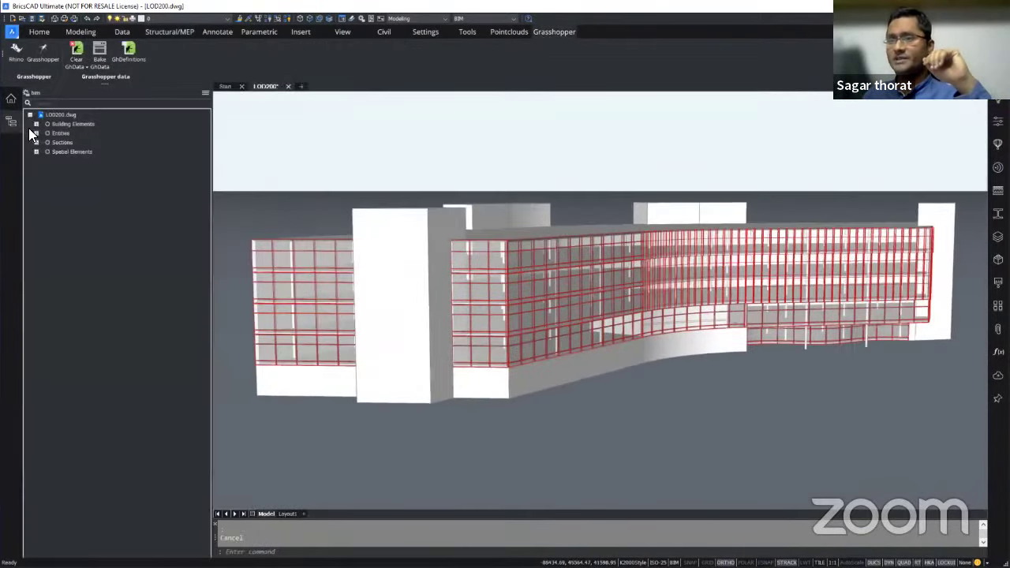
left_click(35, 124)
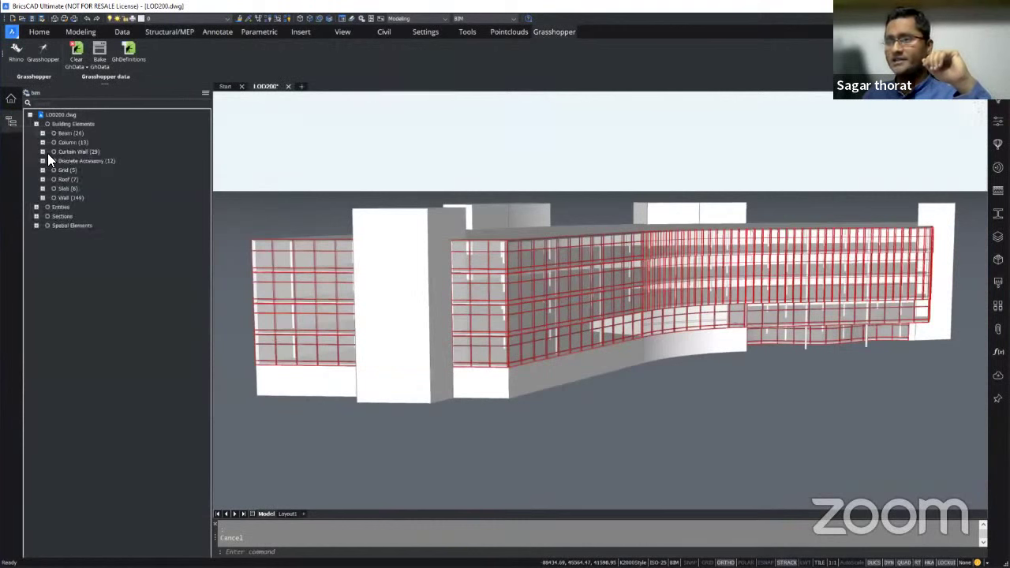
left_click(43, 151)
left_click(79, 162)
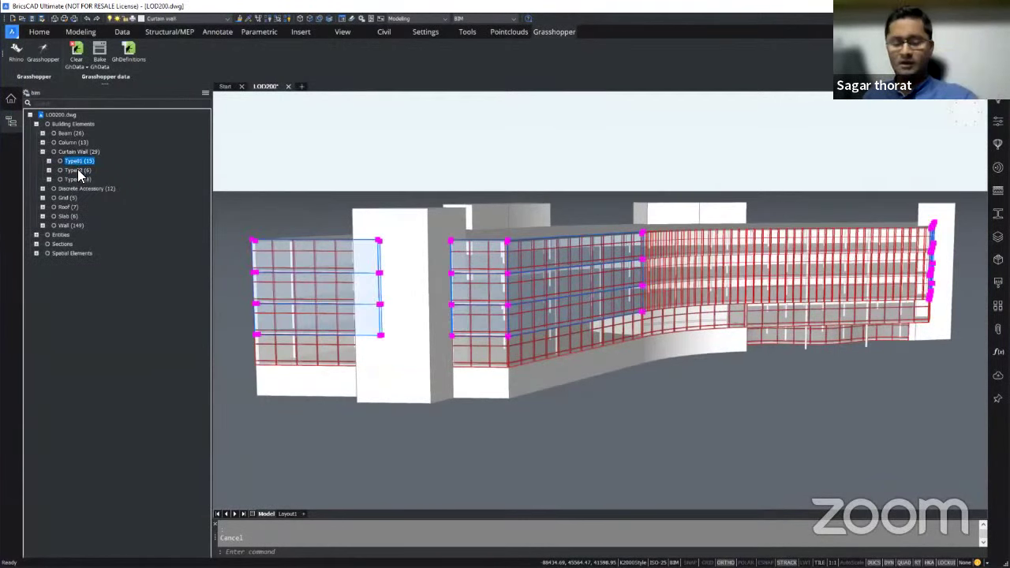
left_click(77, 170, "ctrl")
left_click(76, 180, "ctrl")
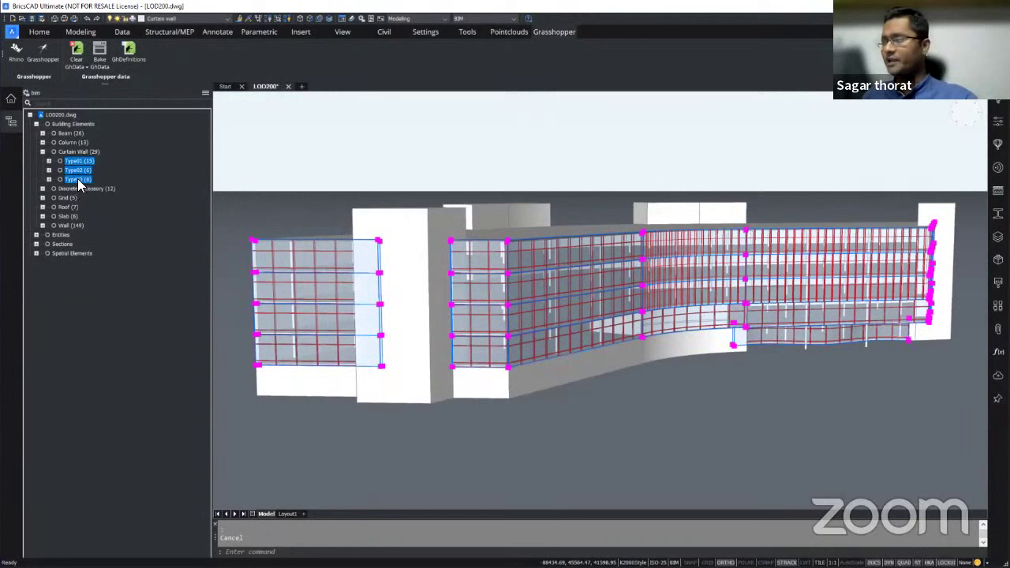
left_click(103, 61)
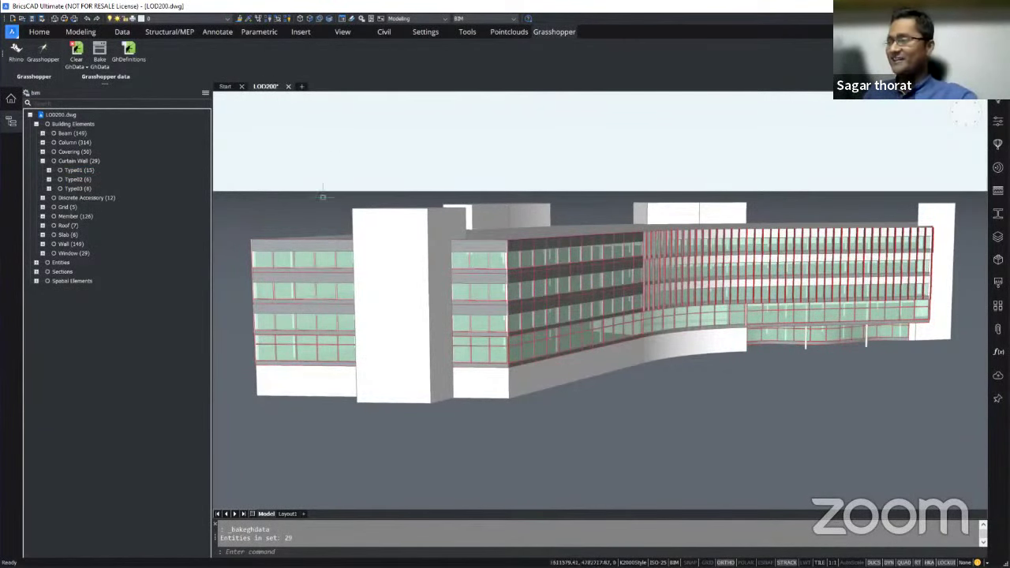
Examine the baked facade geometry, closing in on the vertical fins at the upper floor
middle_click_drag(331, 221, 410, 225, "shift")
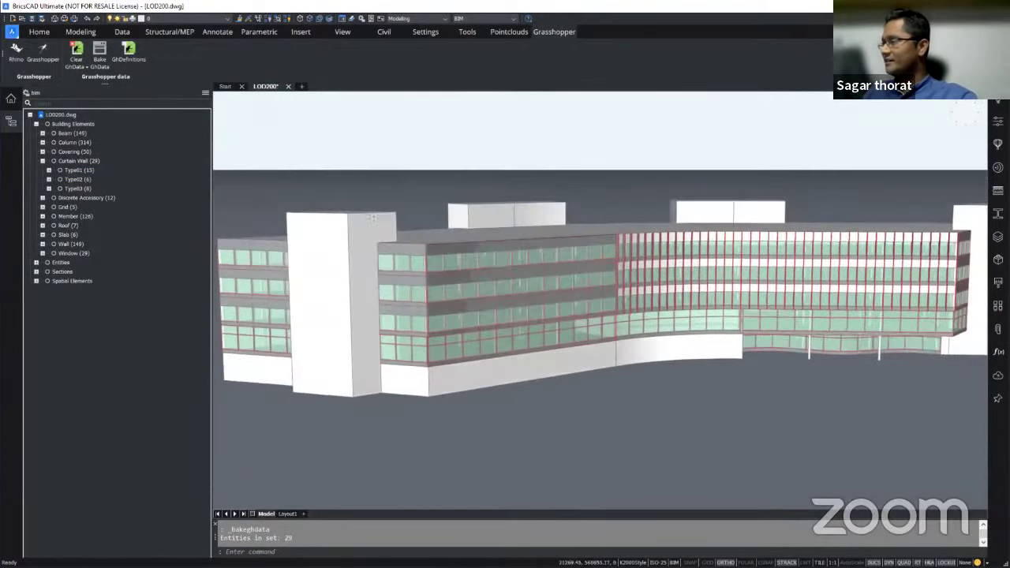
scroll(632, 237, "up", 5)
scroll(699, 288, "up", 5)
scroll(631, 293, "down", 3)
middle_click_drag(632, 293, 628, 282, "shift")
scroll(627, 282, "up", 3)
key("Escape")
scroll(572, 339, "down", 3)
middle_click_drag(584, 345, 580, 324, "shift")
scroll(580, 323, "up", 3)
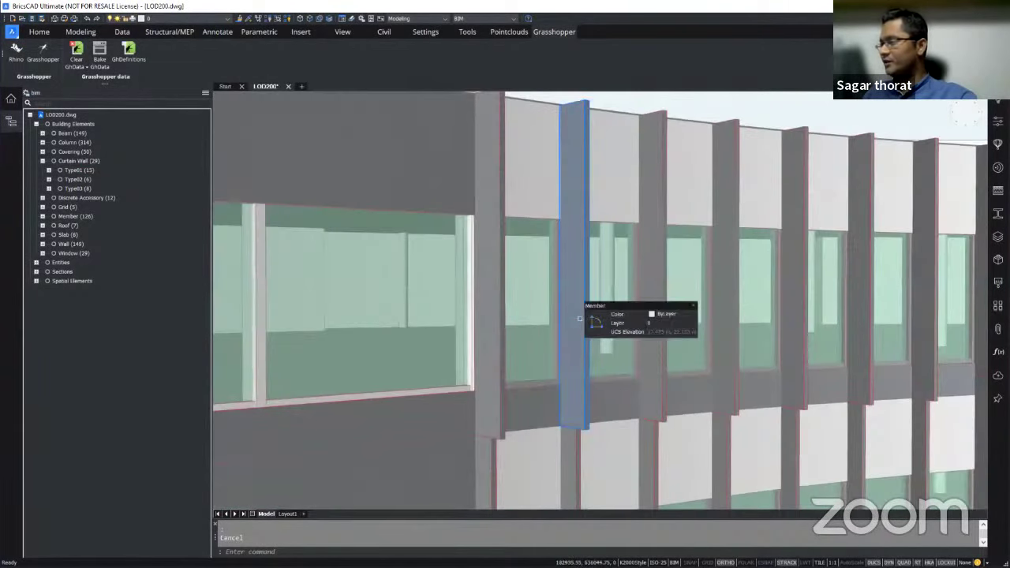
Inspect the BIM properties of one baked Type02 fin on Floor 4, then deselect it and close the properties
left_click(579, 318)
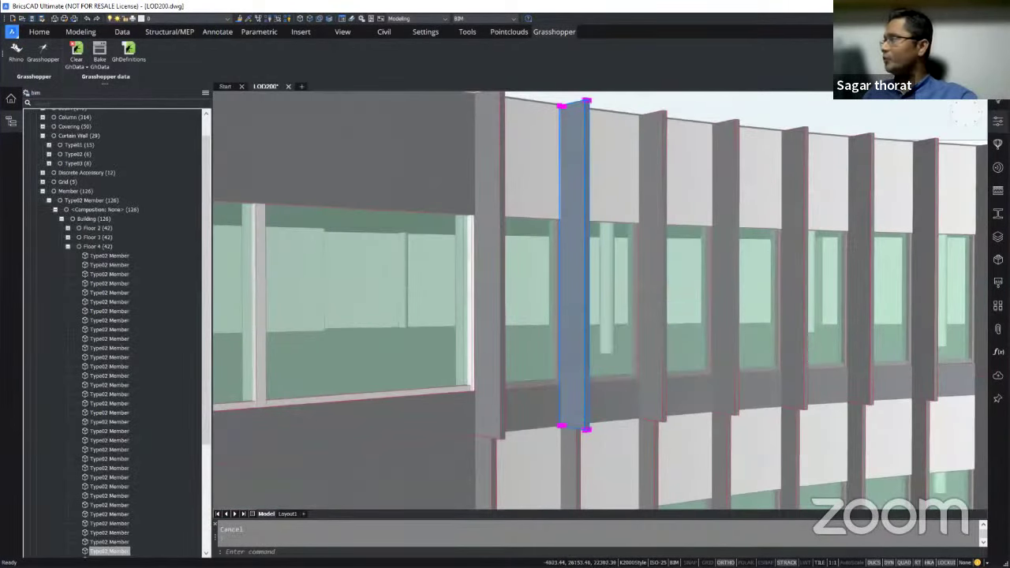
left_click(997, 122)
scroll(904, 302, "down", 5)
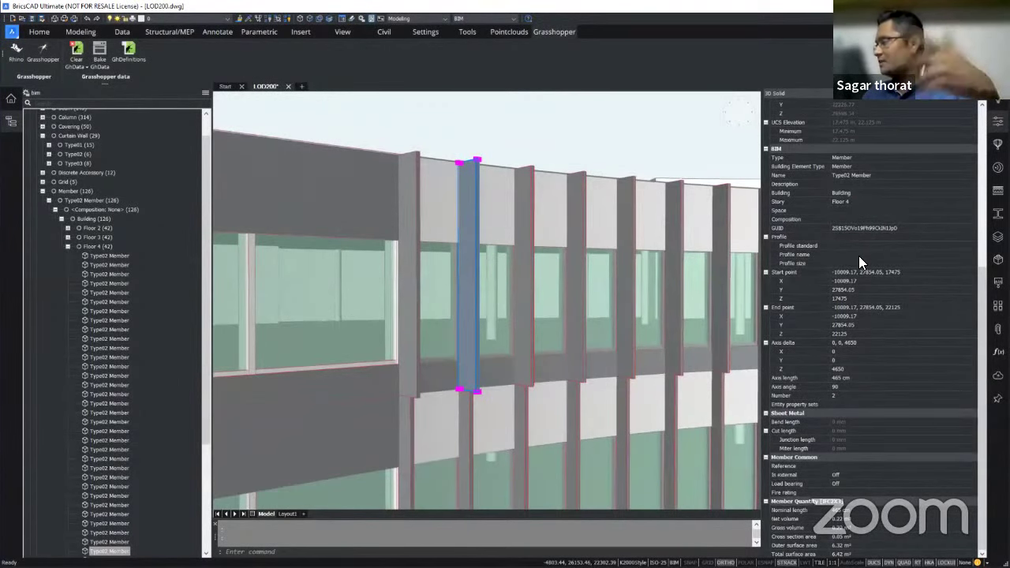
scroll(546, 233, "down", 5)
scroll(546, 233, "down", 3)
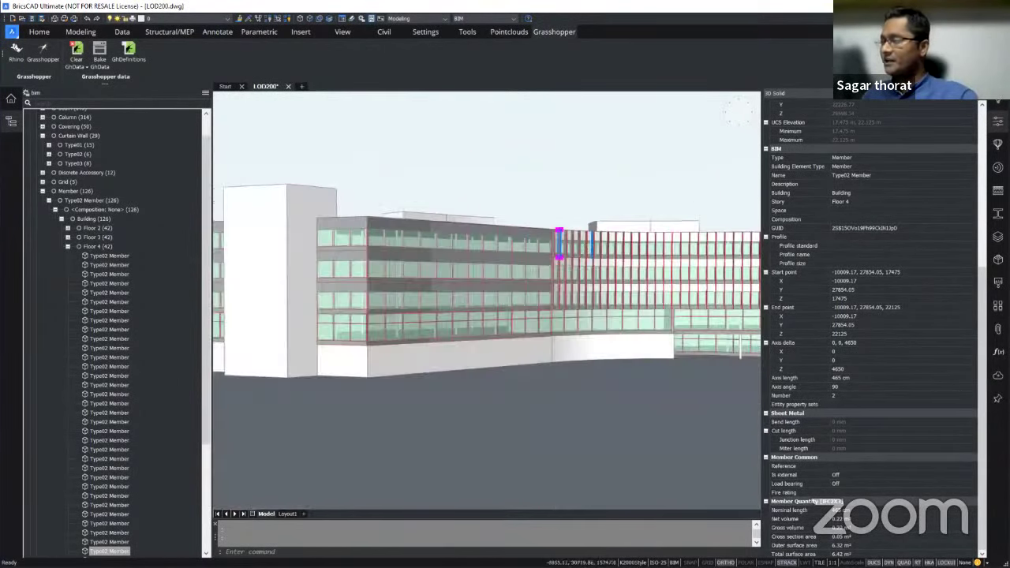
key("Escape")
scroll(550, 267, "down", 3)
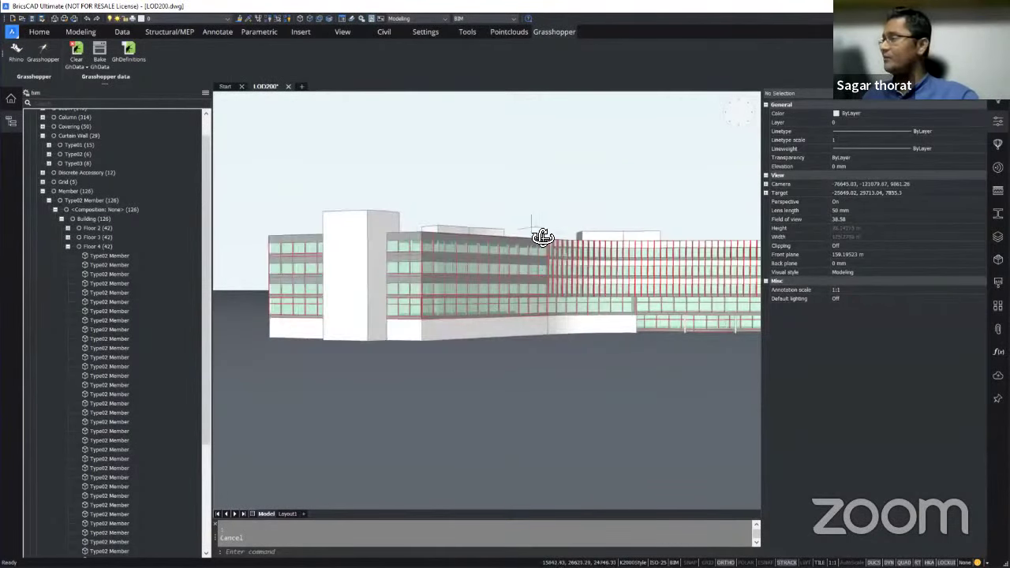
middle_click_drag(541, 235, 582, 293, "shift")
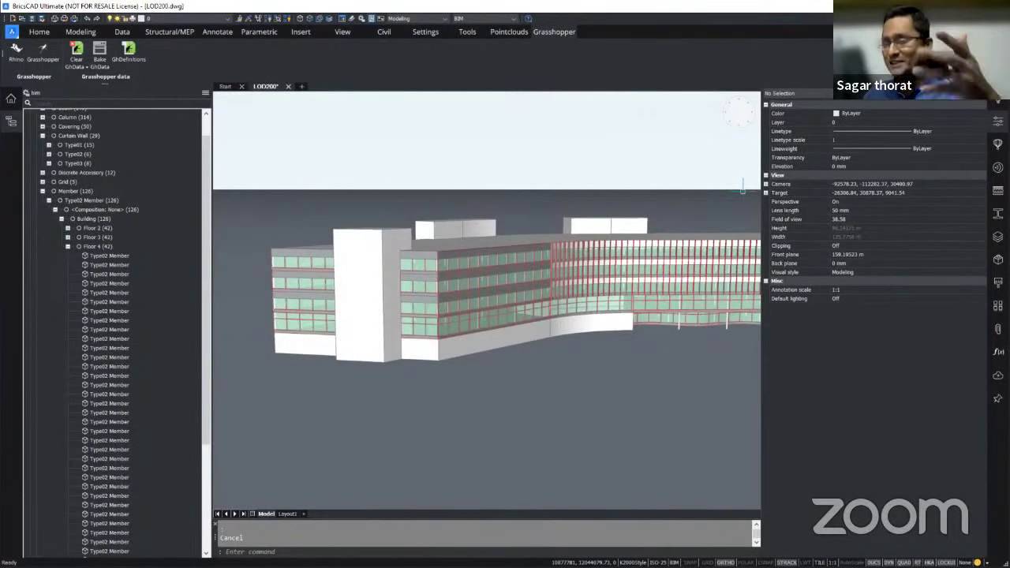
left_click(998, 121)
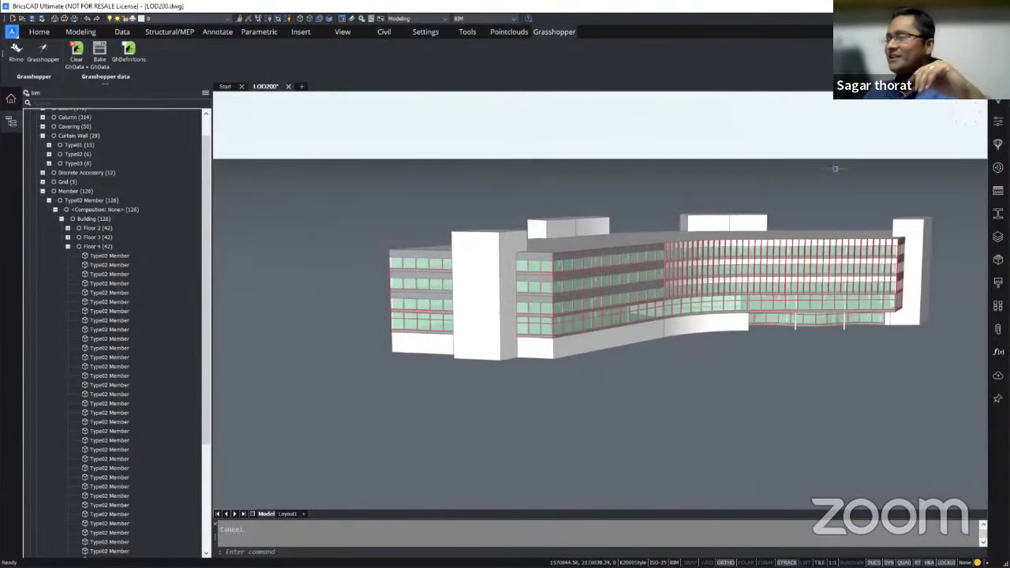
Clear the attached Grasshopper data from all entities in the drawing
scroll(454, 292, "up", 3)
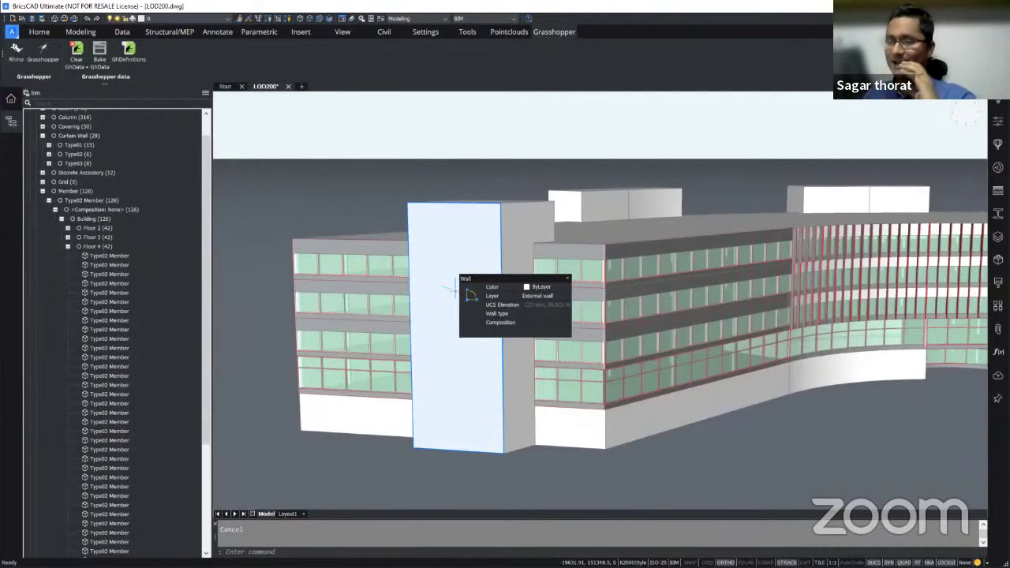
scroll(359, 223, "up", 2)
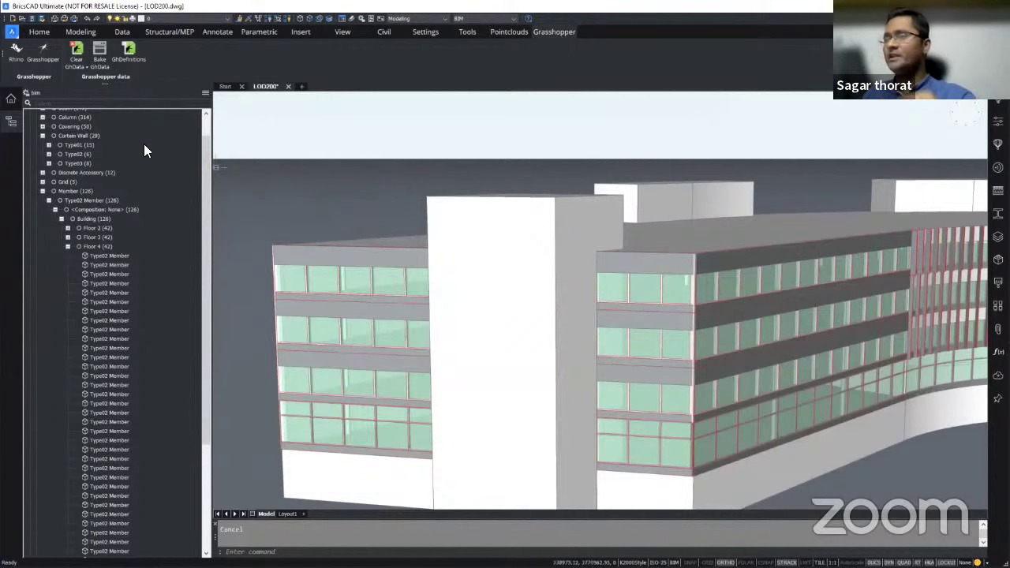
left_click(81, 67)
left_click(100, 95)
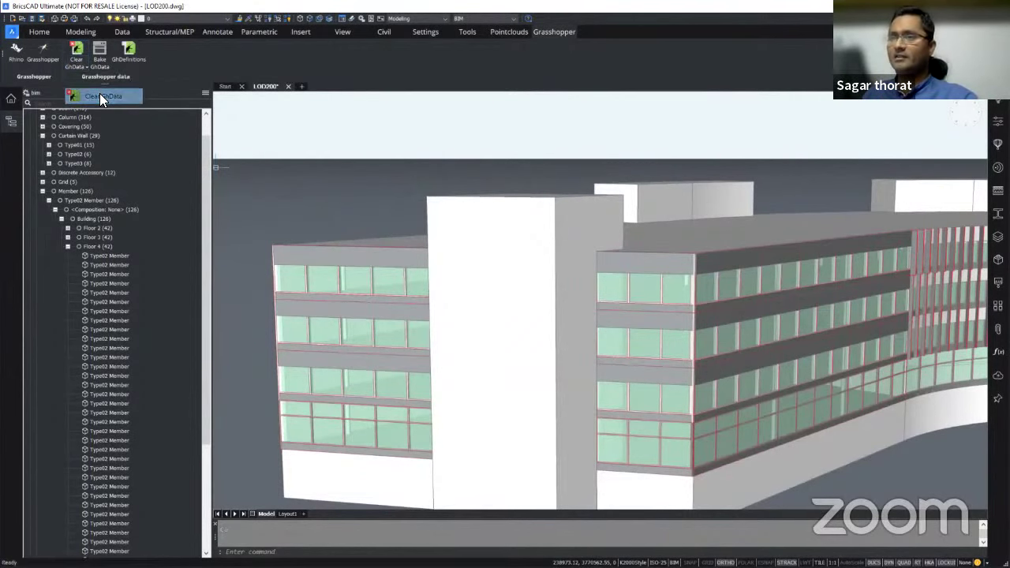
right_click(887, 101)
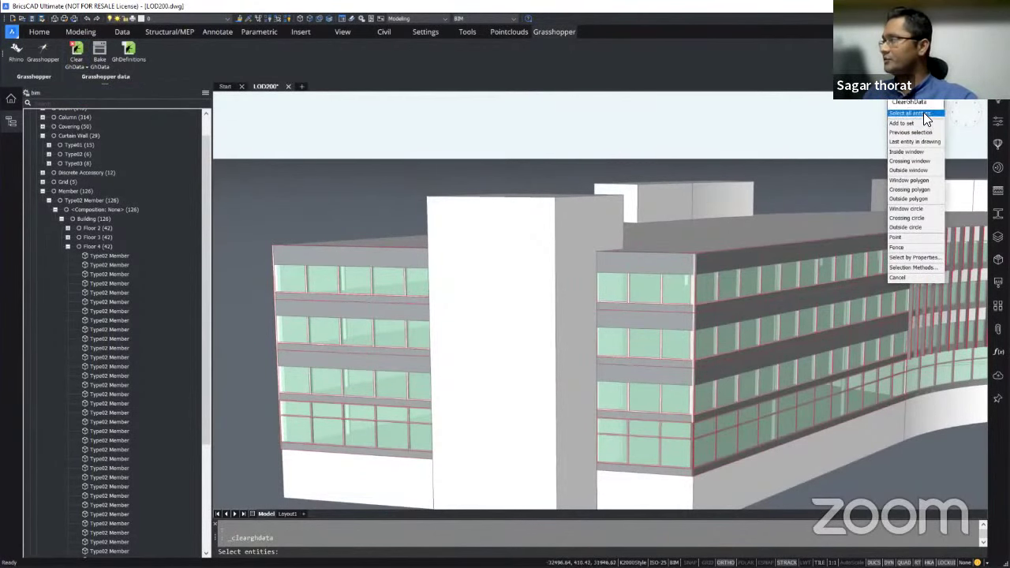
left_click(916, 113)
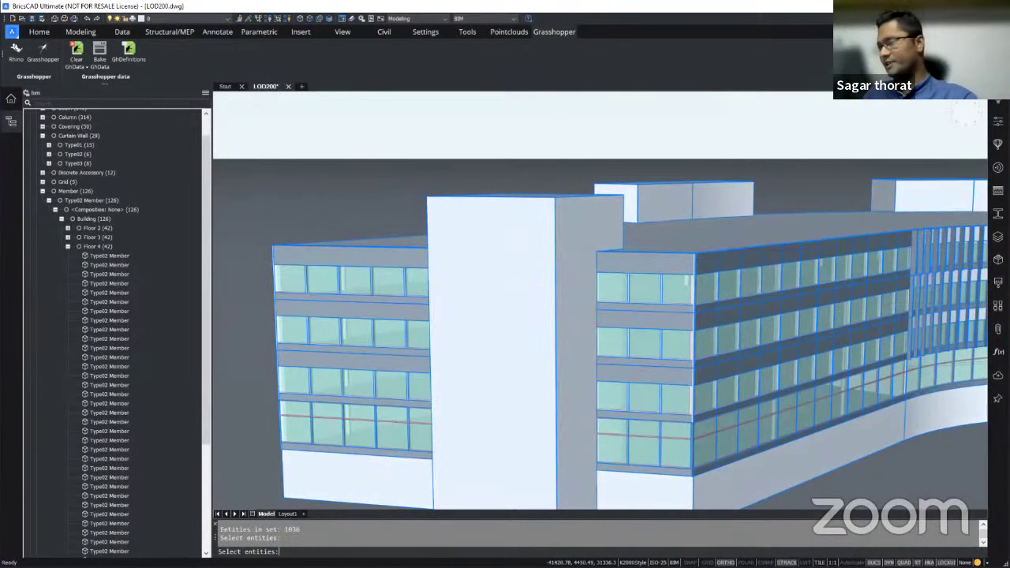
key("Return")
Close the LOD200 drawing with its changes saved, and reopen it from the recent drawings
left_click(287, 86)
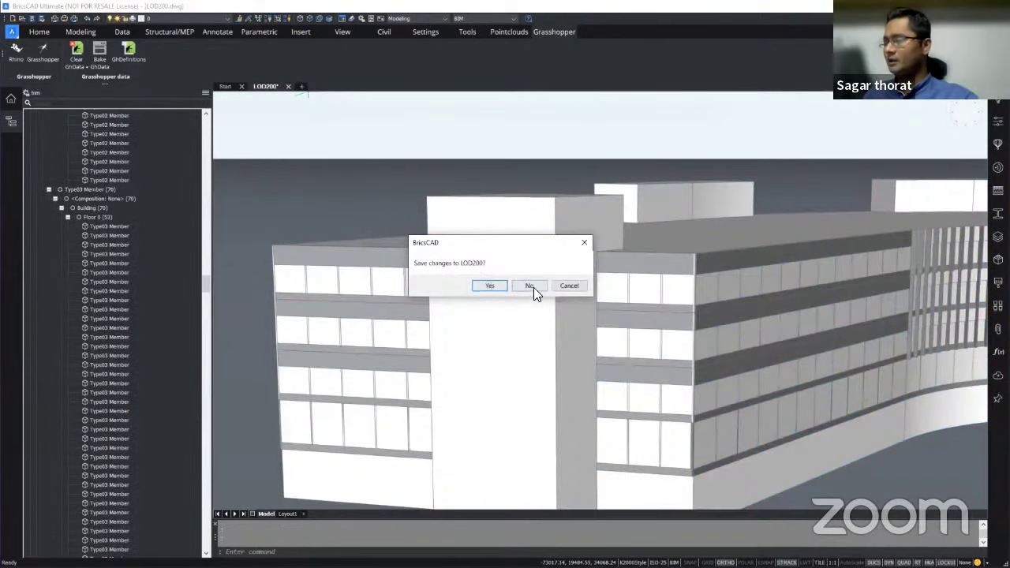
left_click(492, 285)
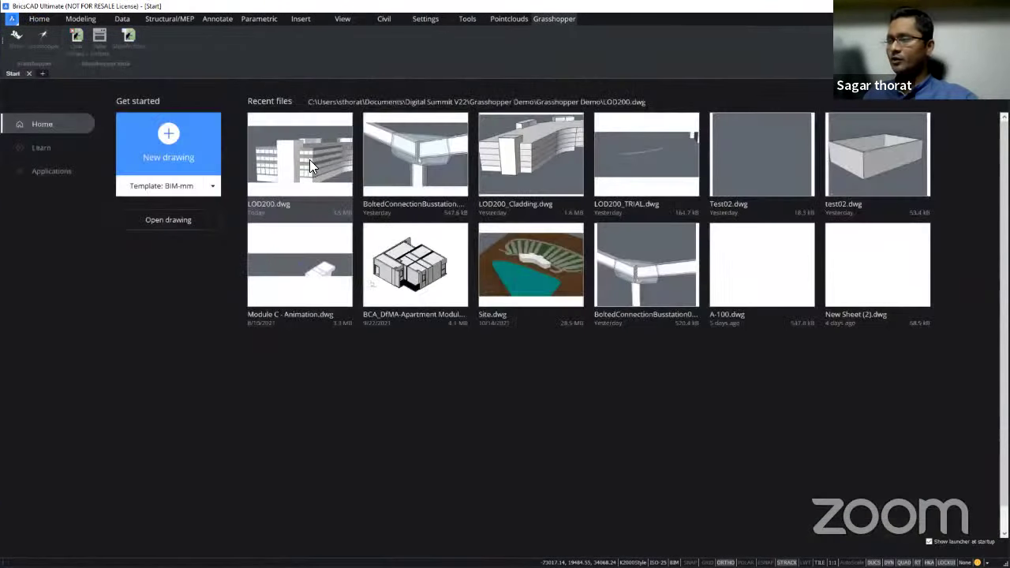
left_click(310, 160)
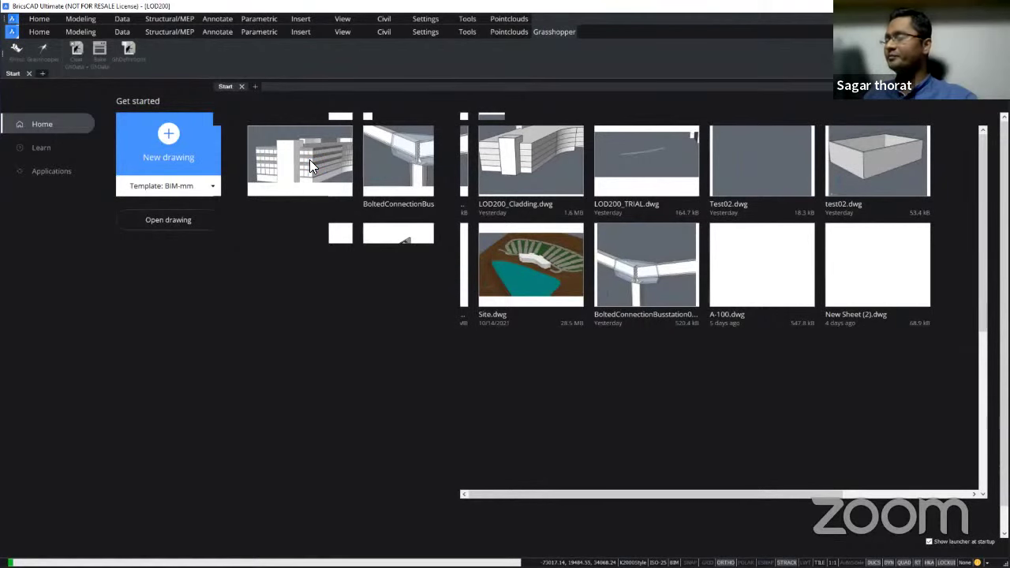
scroll(344, 171, "down", 1)
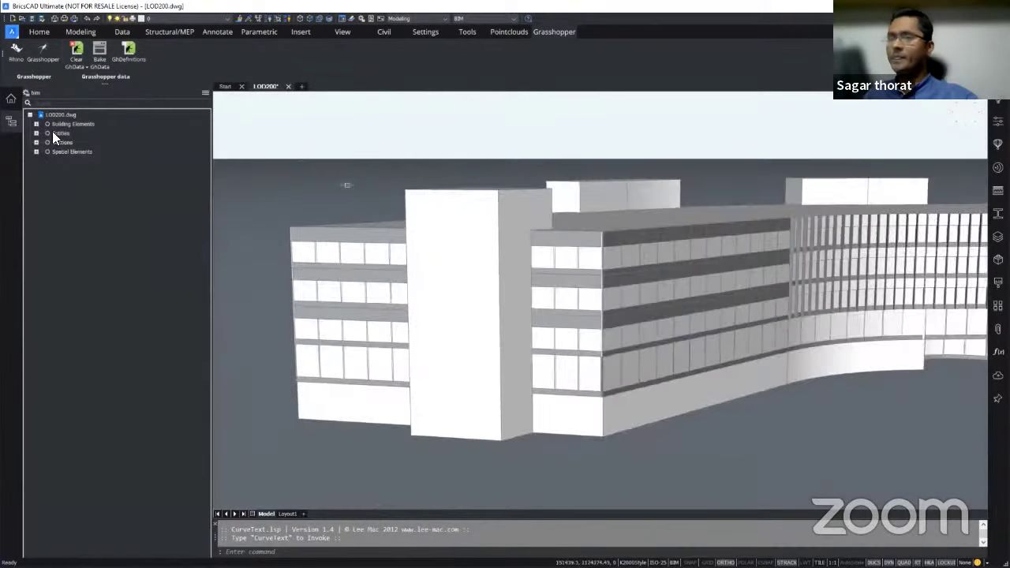
Expand the building elements in the model structure and hide all Type01, Type02 and Type03 curtain walls
left_click(11, 100)
left_click(11, 122)
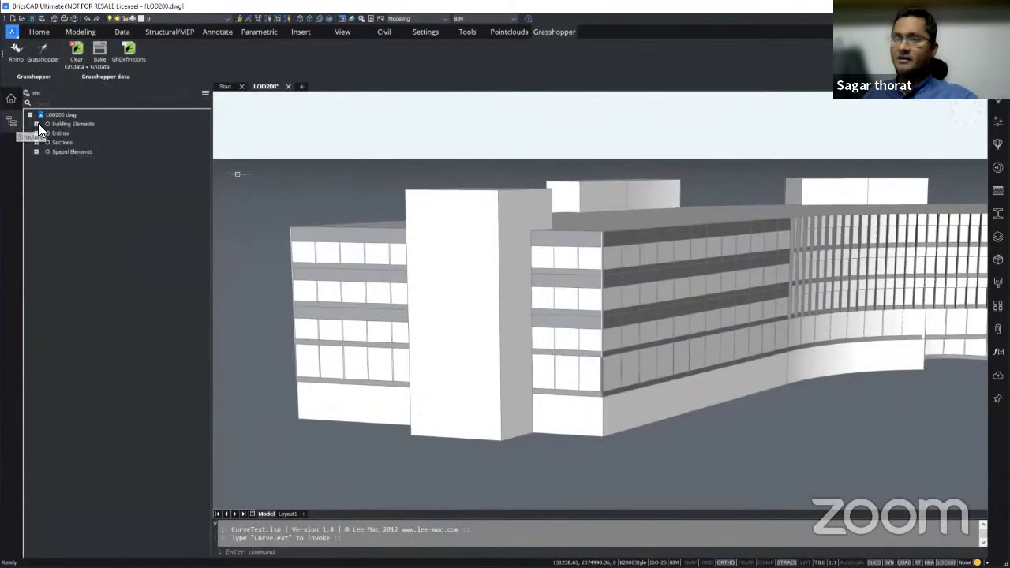
left_click(36, 124)
left_click(42, 160)
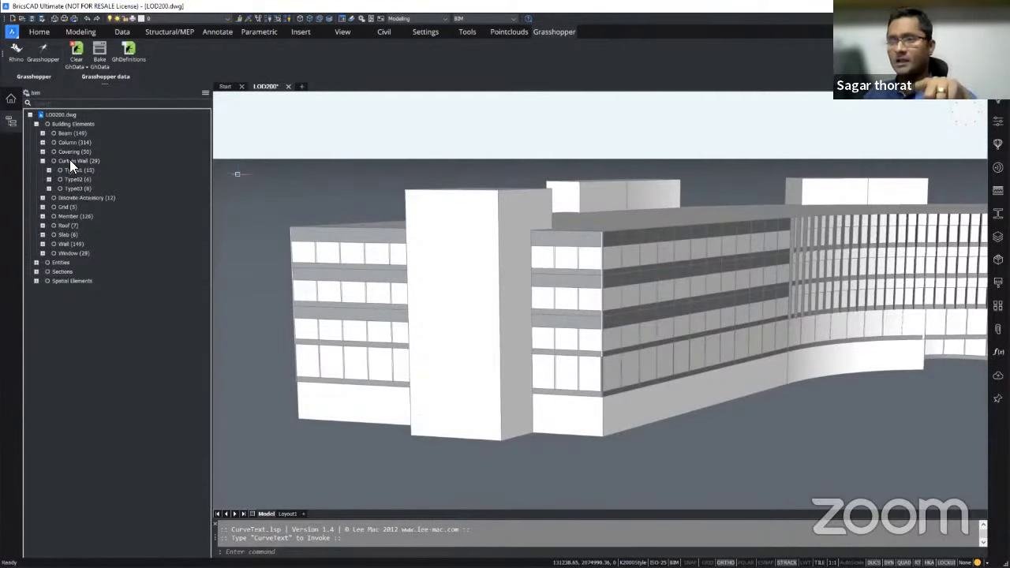
left_click(70, 161)
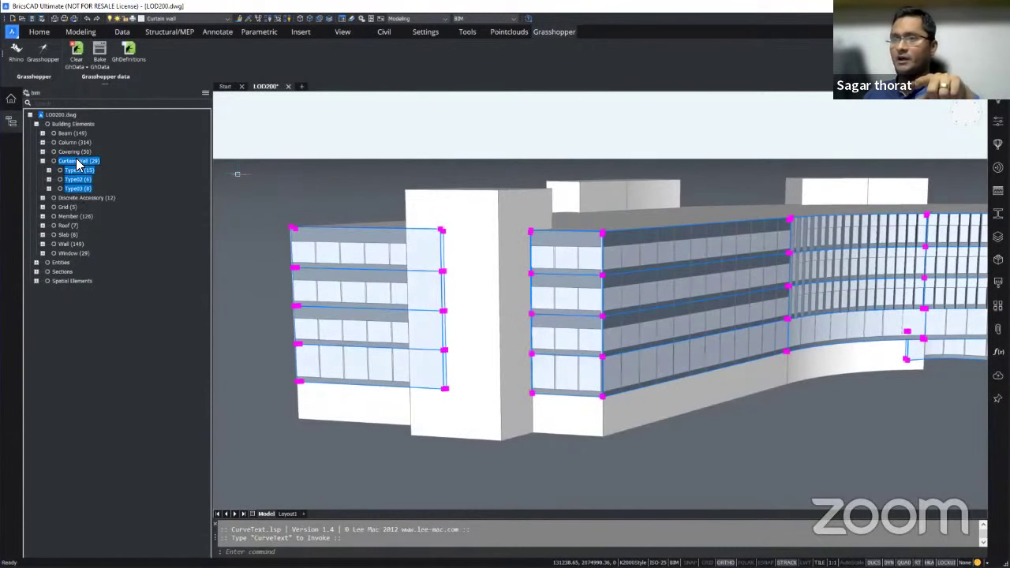
right_click(77, 161)
left_click(94, 173)
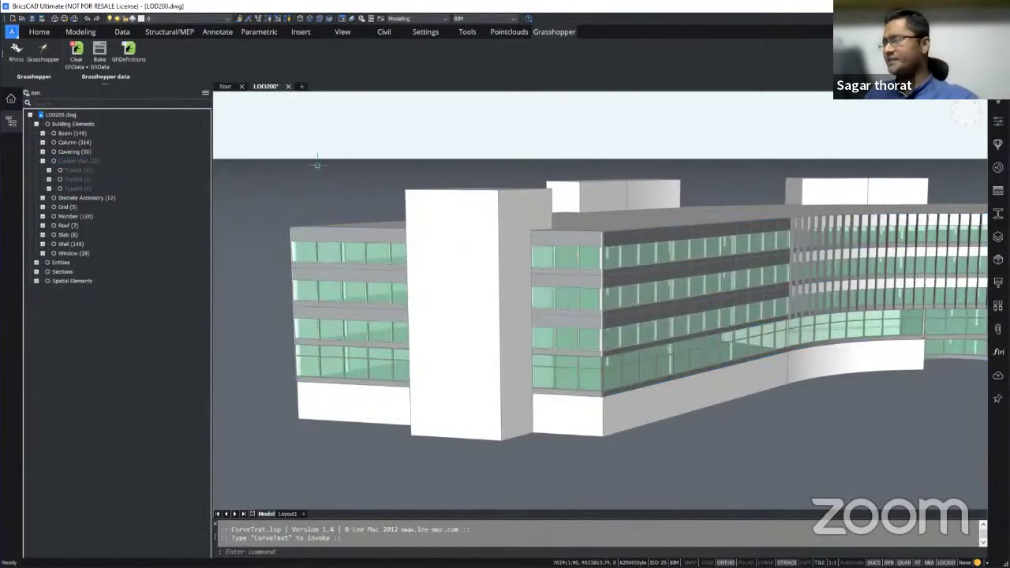
scroll(318, 163, "down", 2)
scroll(338, 158, "up", 2)
left_click_drag(338, 151, 269, 124)
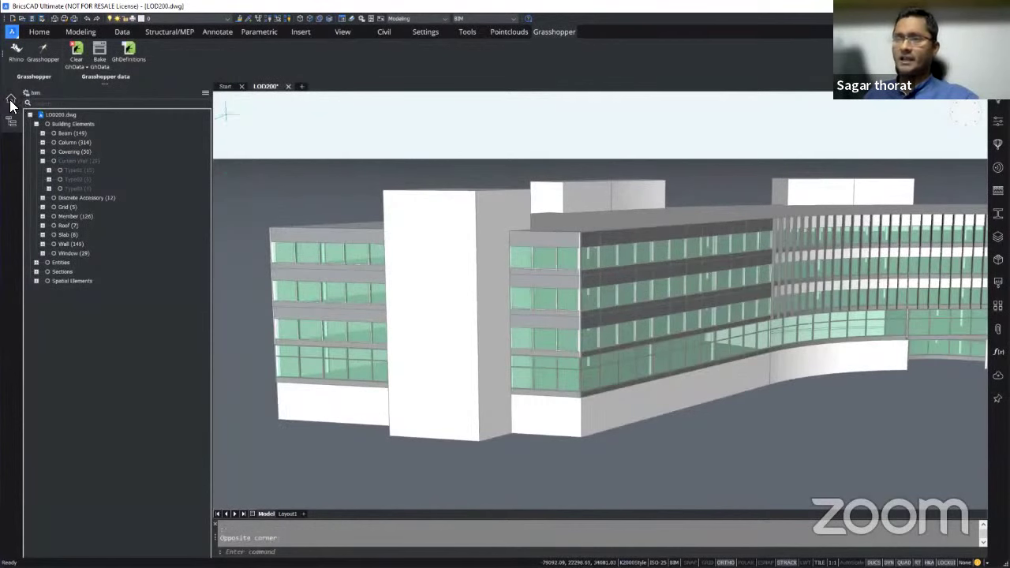
Open the project script CurtainWall_with Fins.gh in Grasshopper from the project's files
left_click(11, 98)
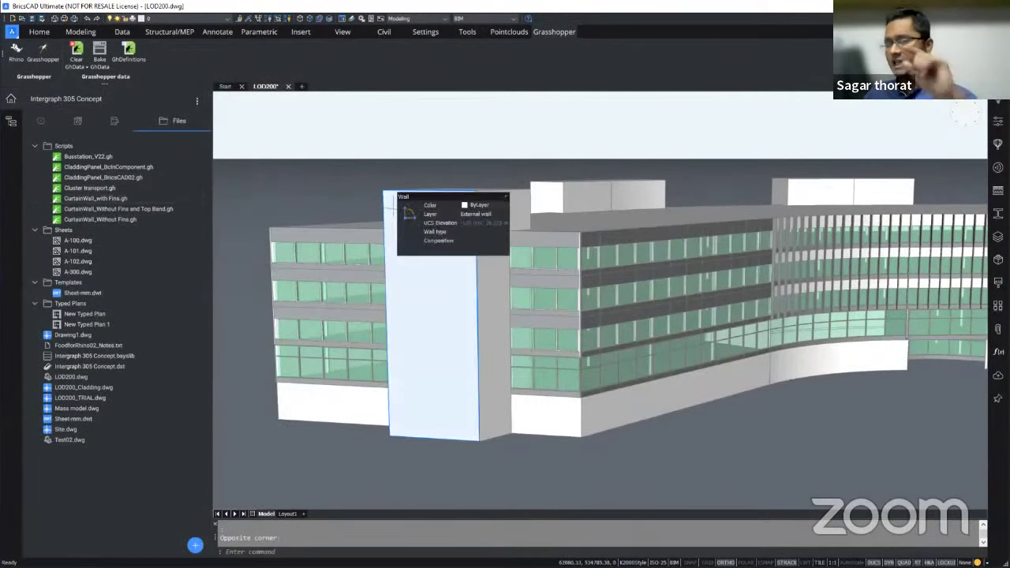
right_click(137, 209)
left_click(102, 197)
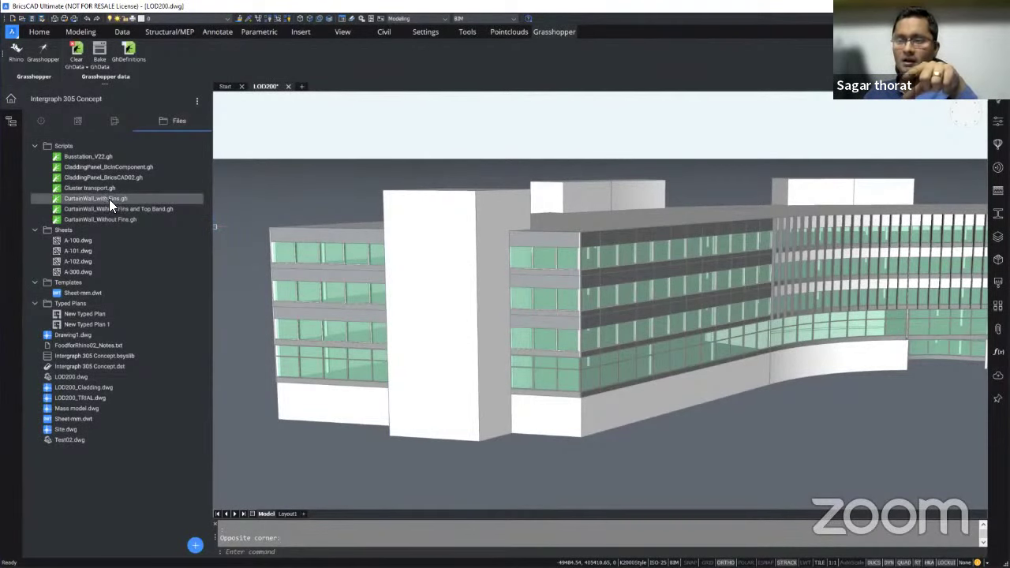
right_click(111, 198)
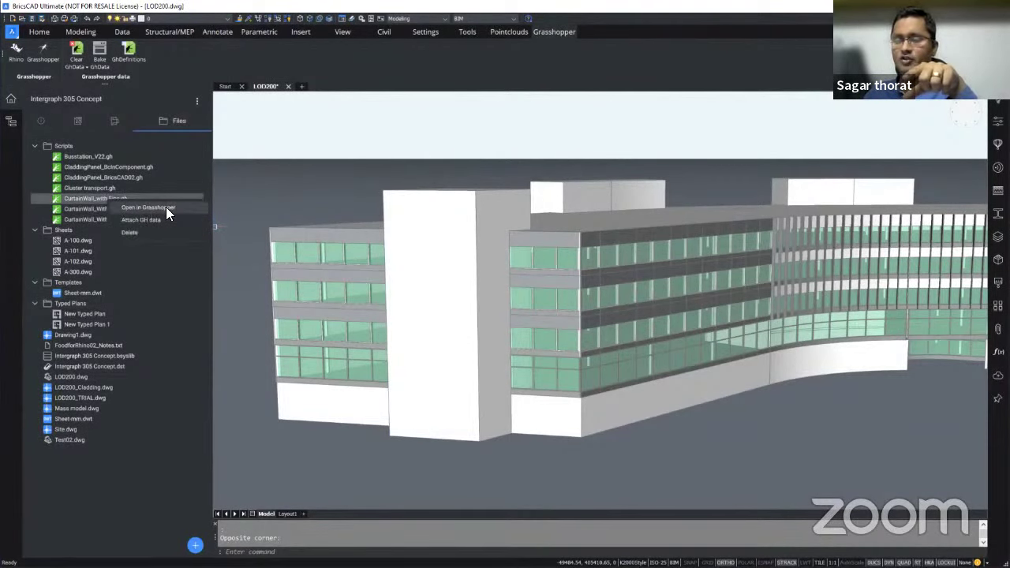
left_click(148, 207)
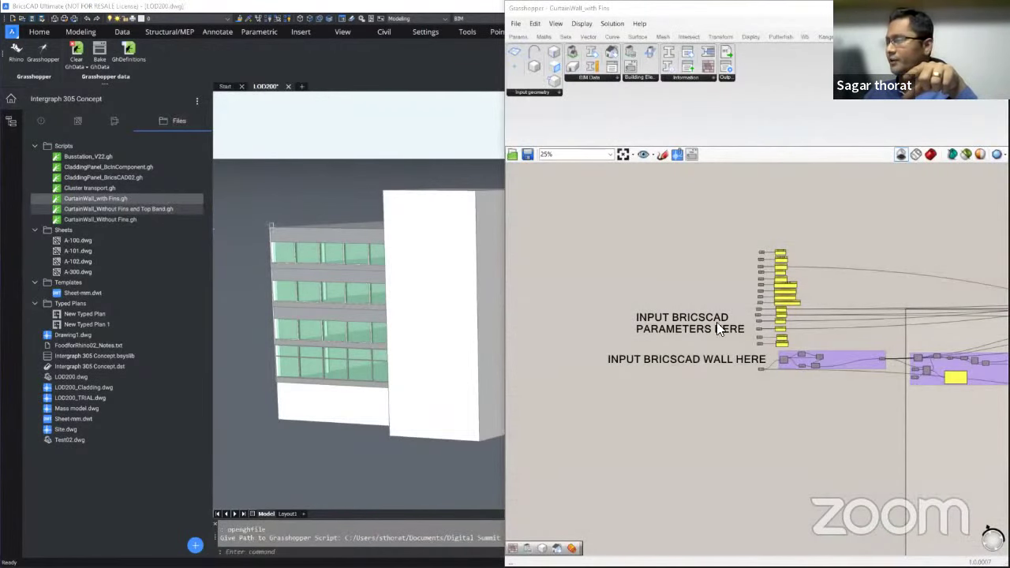
Examine the BricsCAD input parameters of the curtain wall script and move the Grasshopper window off the building model
scroll(824, 304, "up", 3)
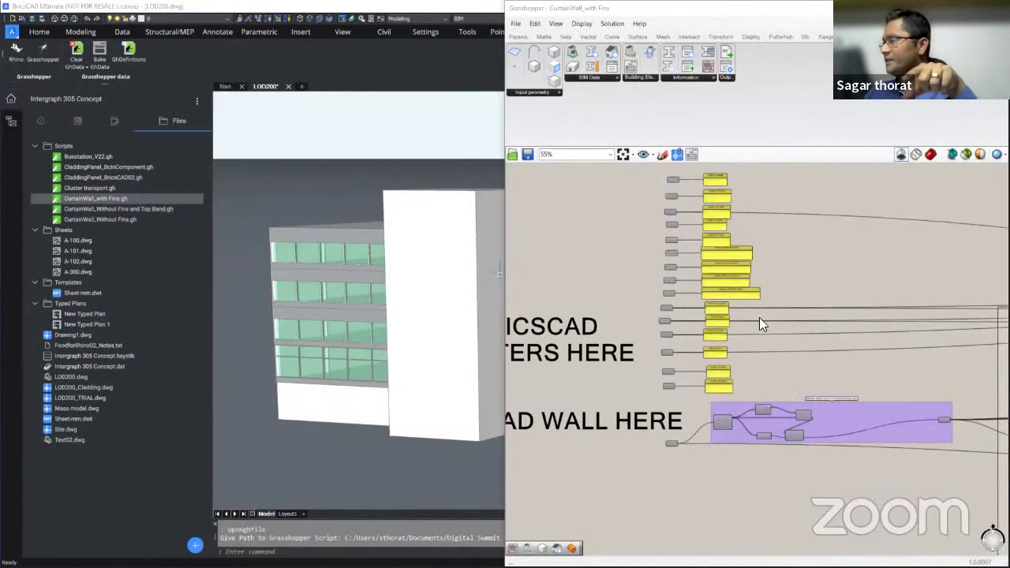
scroll(759, 318, "up", 1)
scroll(735, 235, "up", 4)
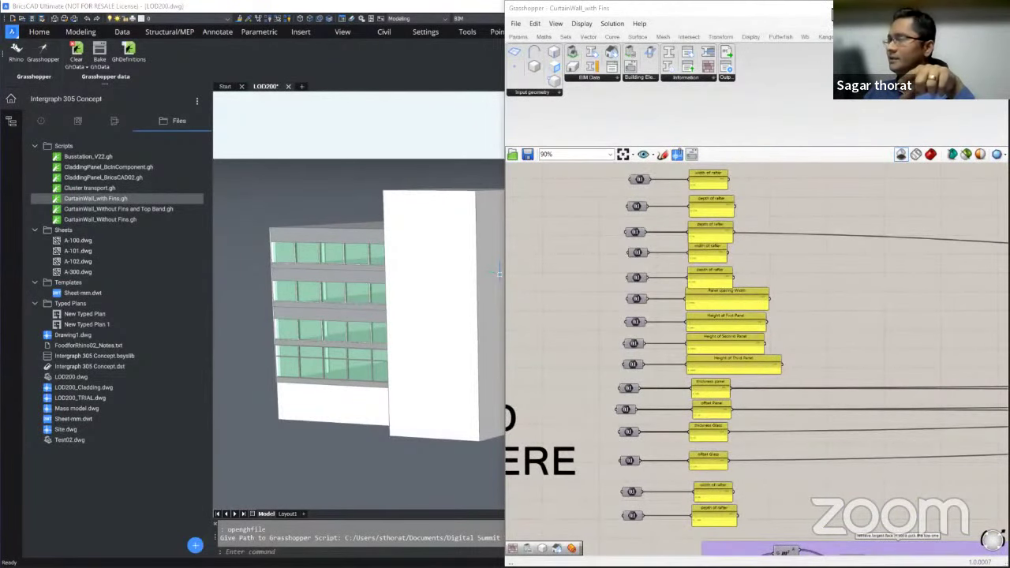
left_click_drag(831, 11, 348, 38)
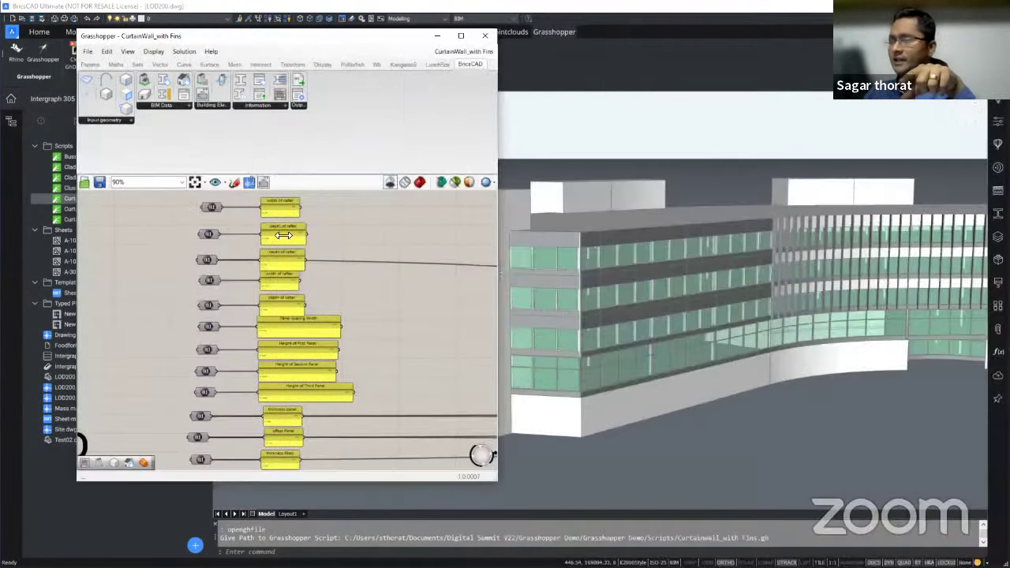
left_click(742, 155)
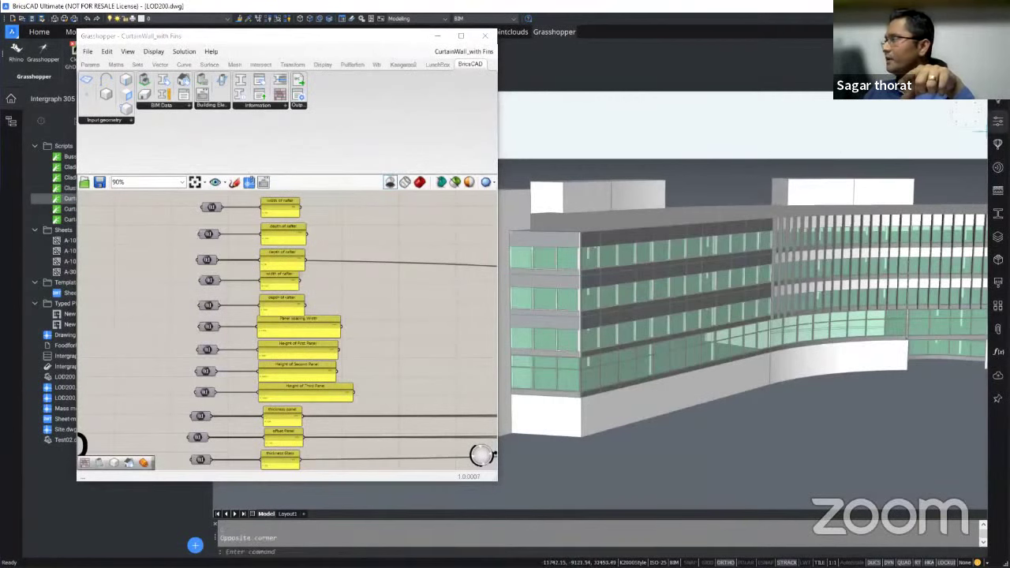
Show the BricsCAD properties and look closely at the glazed corner of the building
left_click(998, 120)
scroll(695, 225, "down", 3)
scroll(588, 249, "up", 4)
scroll(632, 264, "down", 1)
scroll(666, 259, "up", 1)
scroll(665, 260, "up", 2)
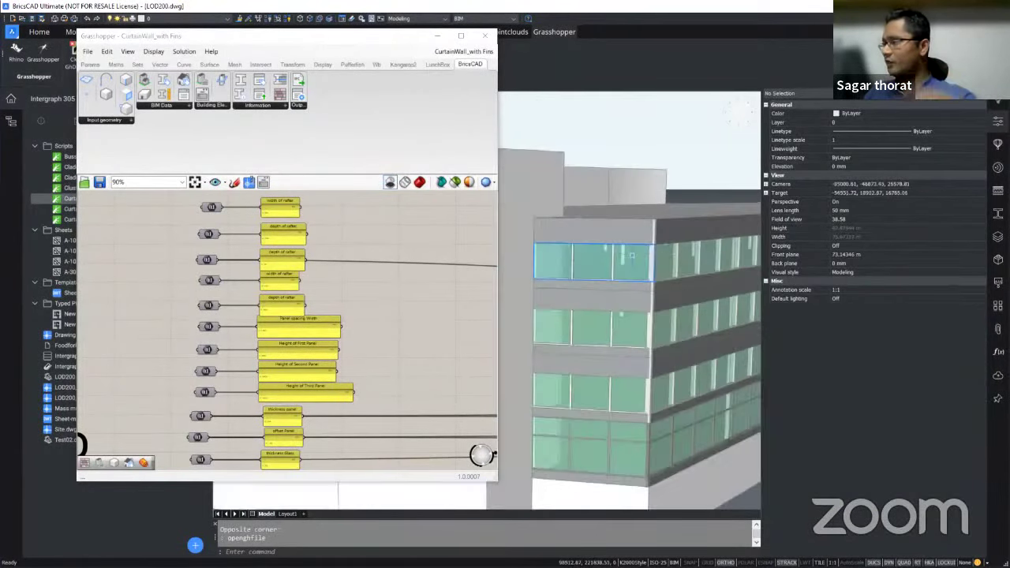
Examine the rafter width, rafter depth and panel spacing inputs up close, returning the Grasshopper window to its docked half of the screen
scroll(238, 199, "up", 3)
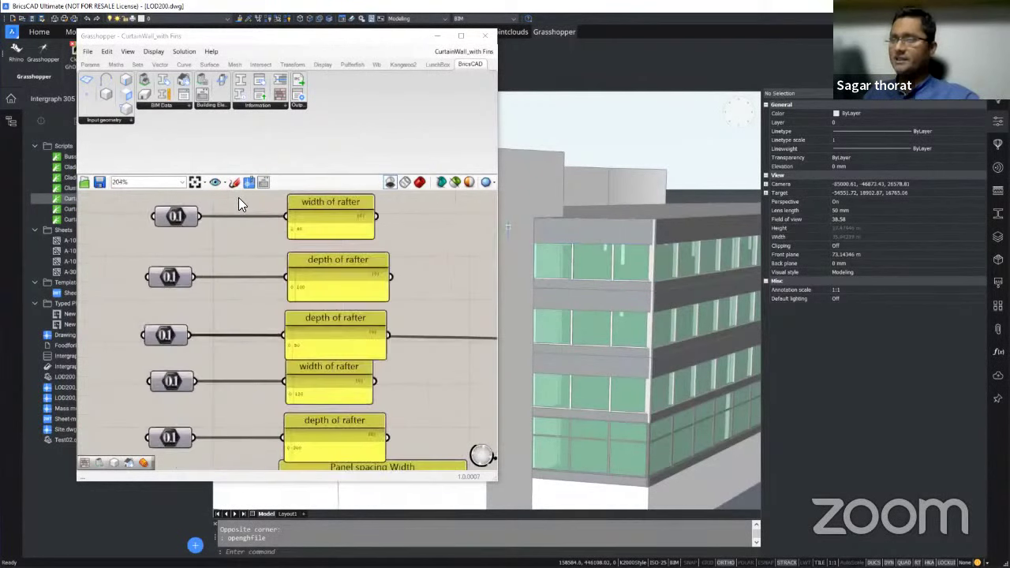
scroll(296, 227, "up", 2)
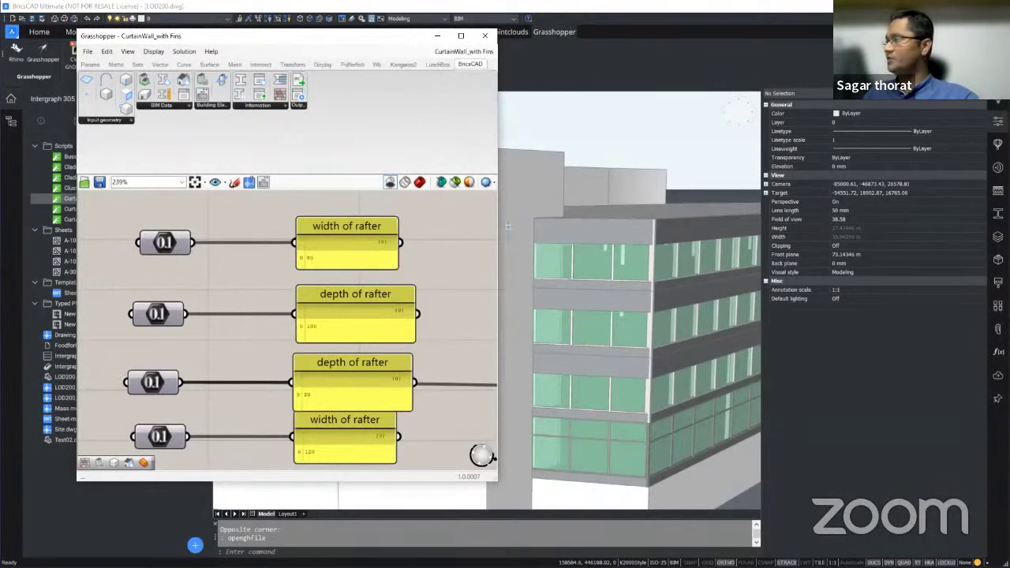
left_click_drag(418, 41, 1009, 75)
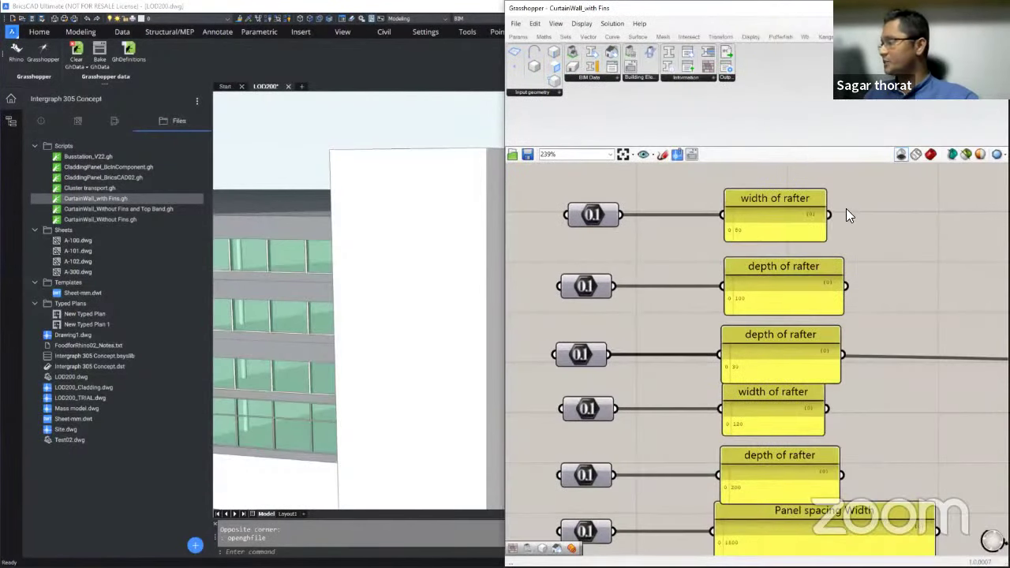
scroll(846, 210, "down", 1)
scroll(803, 458, "up", 3)
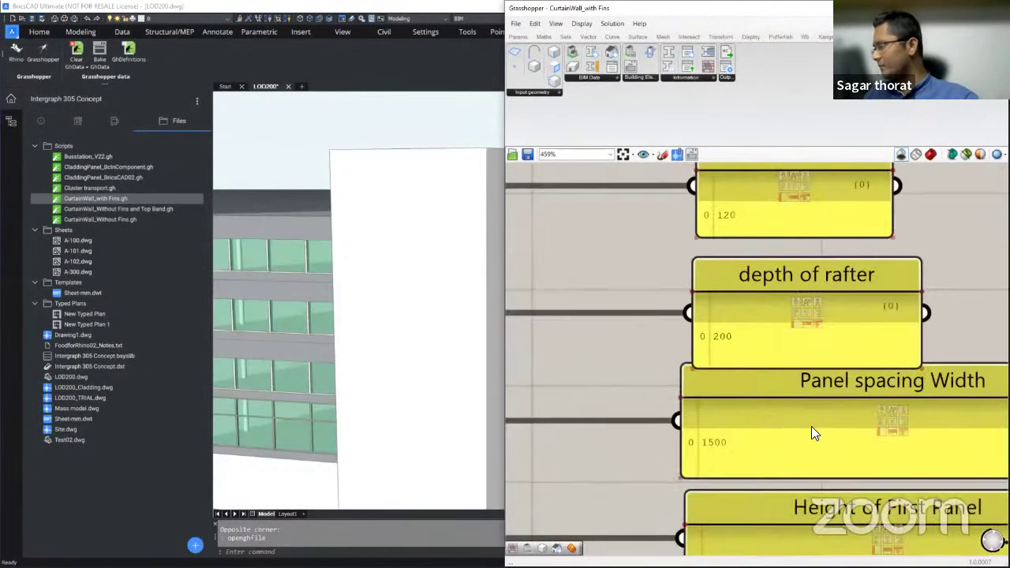
scroll(764, 424, "down", 2)
scroll(788, 404, "up", 4)
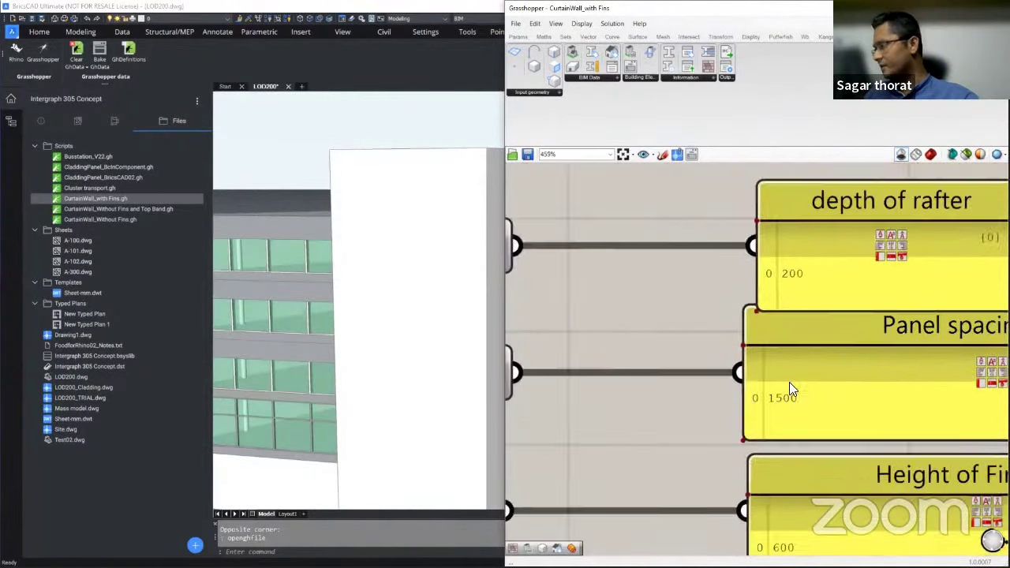
scroll(805, 373, "down", 3)
scroll(667, 369, "up", 4)
Inspect the number parameter feeding Panel spacing Width, highlighting the BcIn prefix in its name
left_click(677, 365)
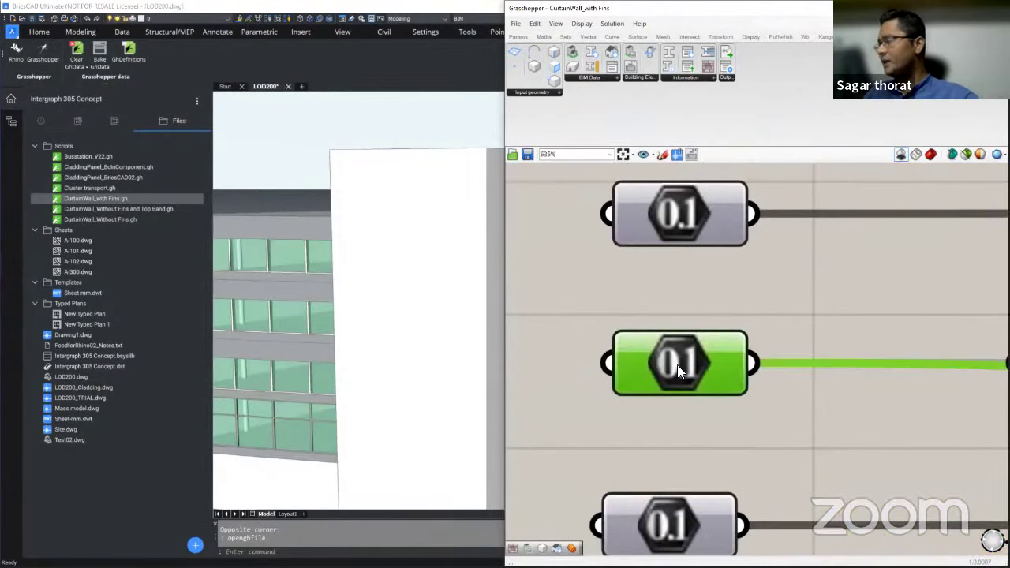
scroll(677, 365, "up", 2)
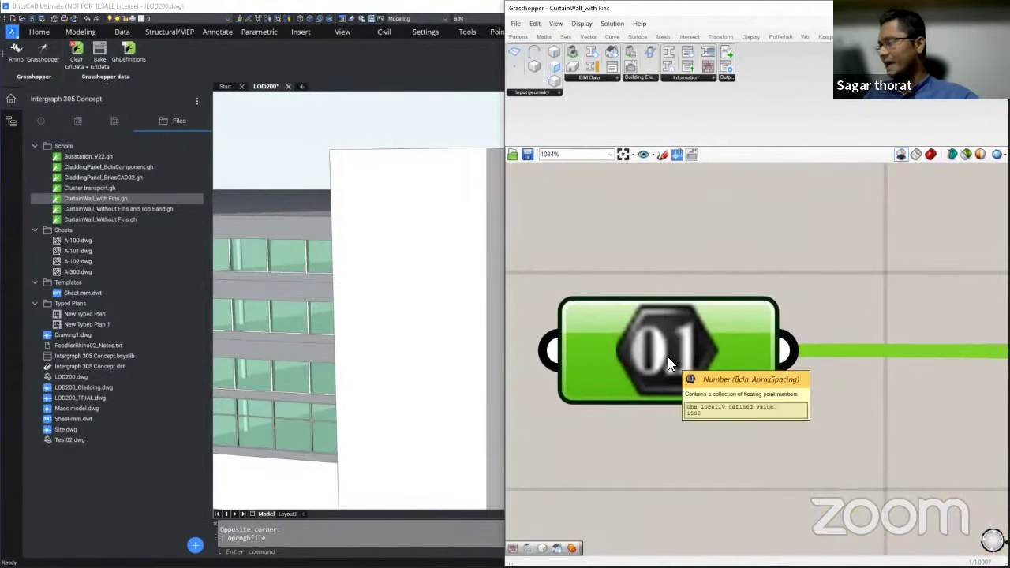
scroll(667, 357, "up", 1)
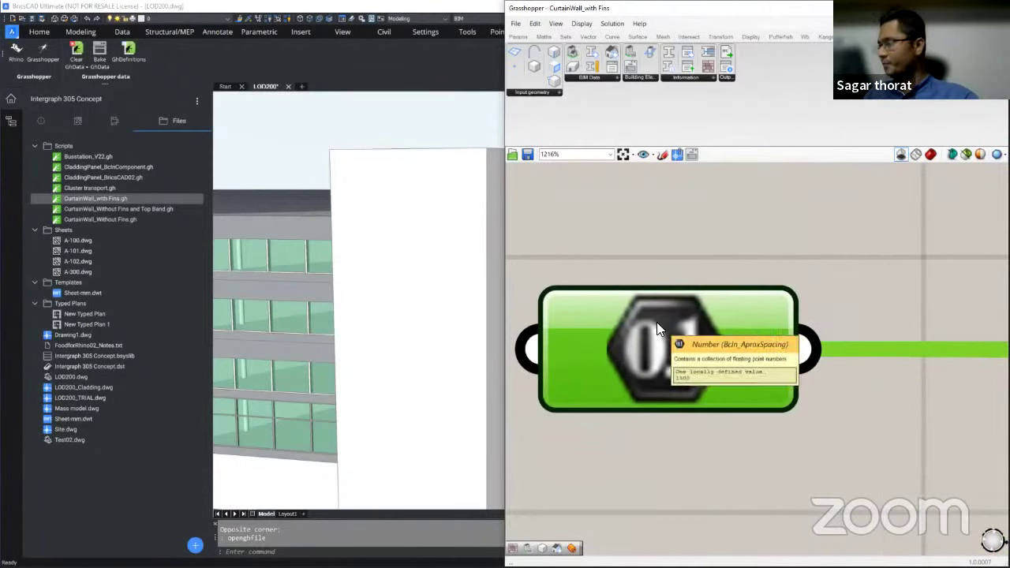
right_click(657, 327)
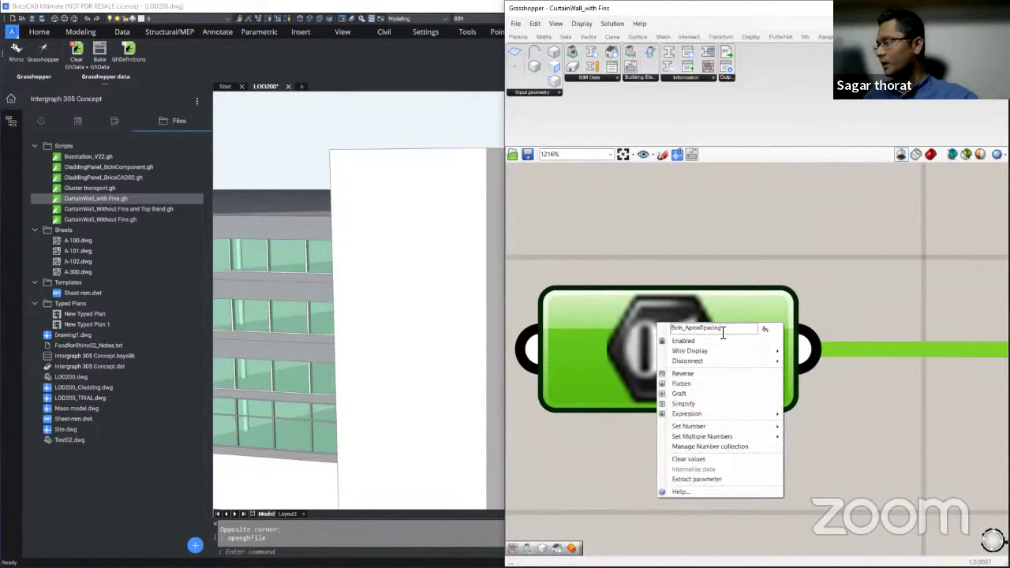
left_click(679, 316)
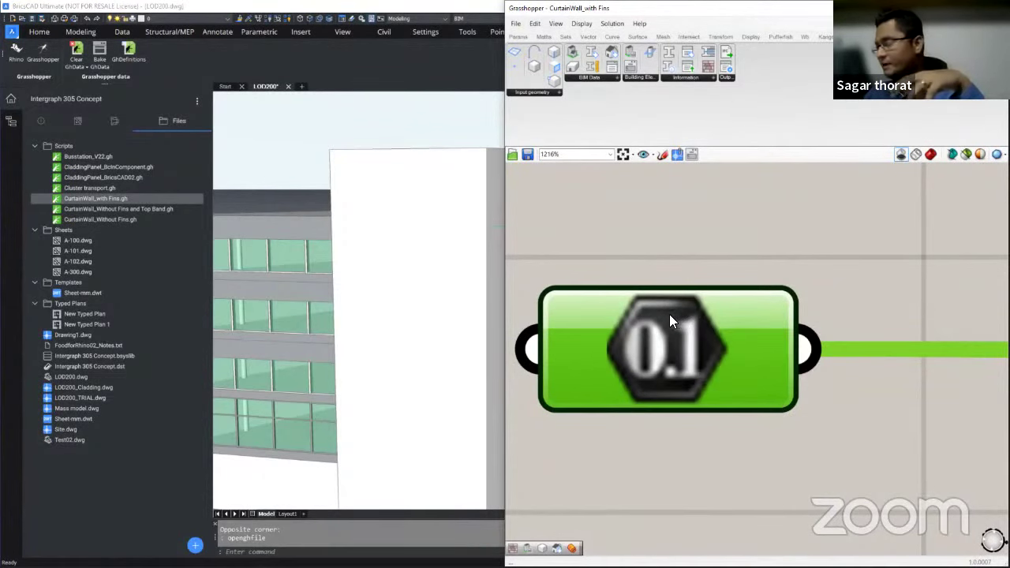
right_click(722, 330)
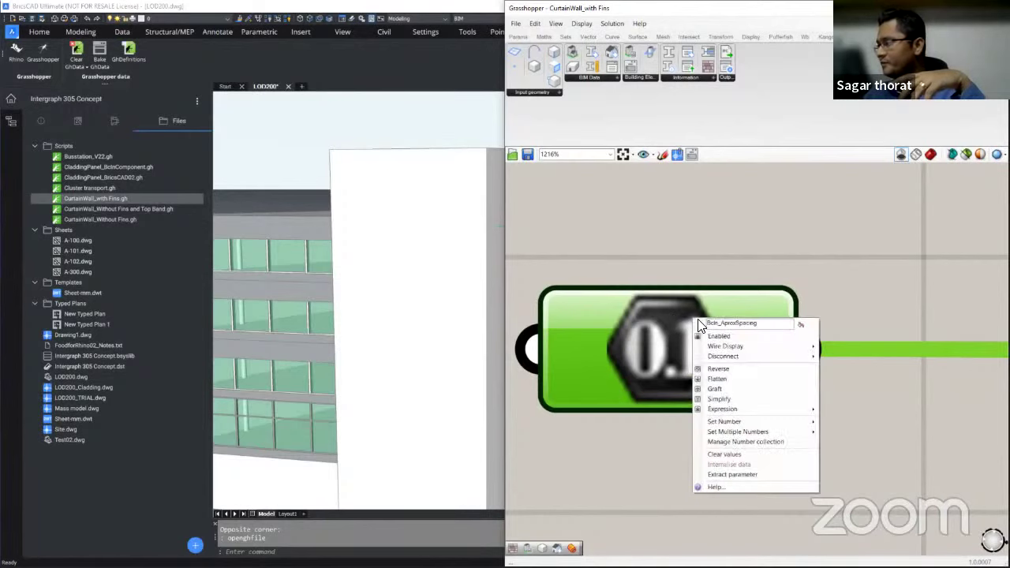
left_click_drag(722, 324, 705, 324)
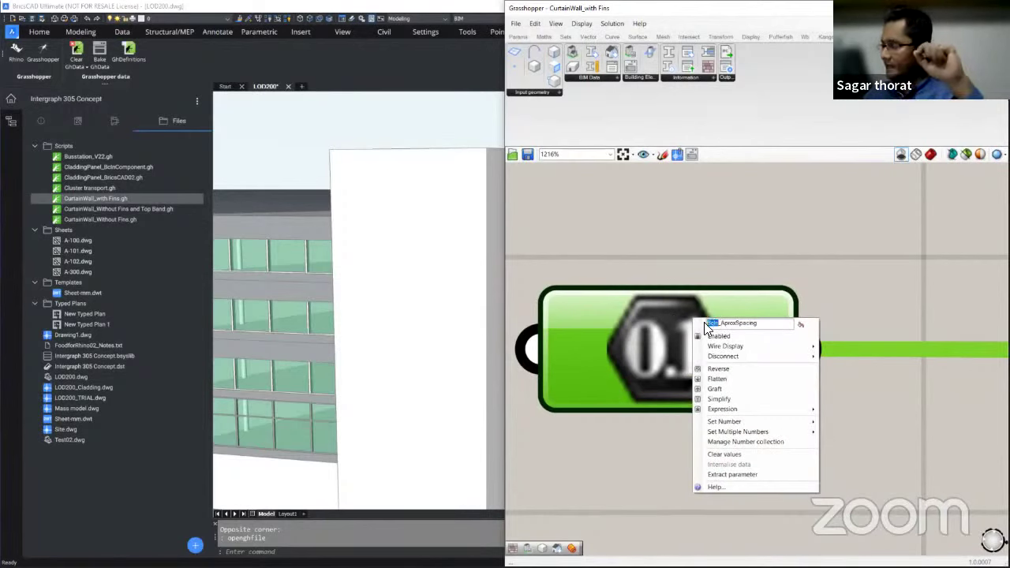
left_click(679, 314)
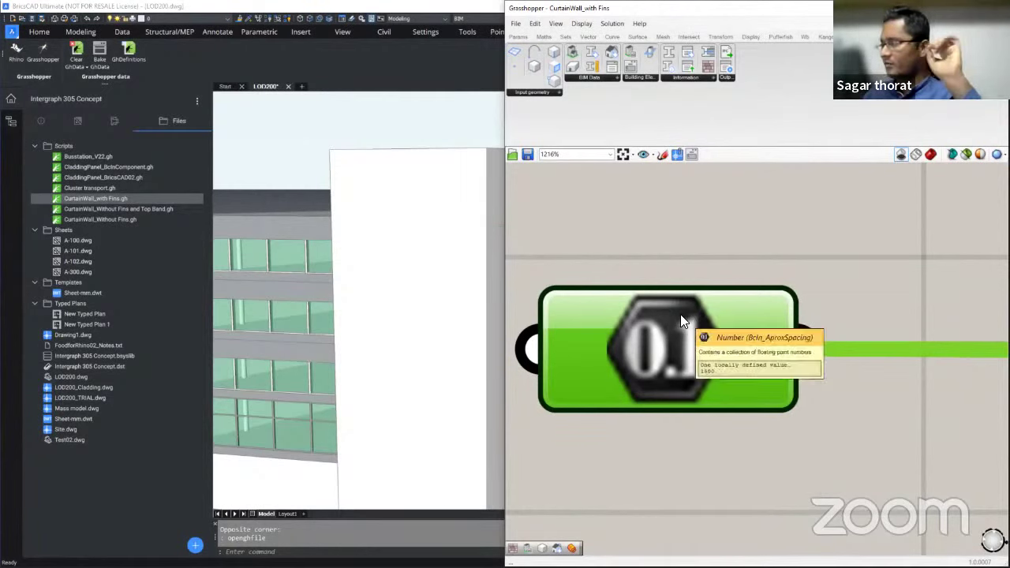
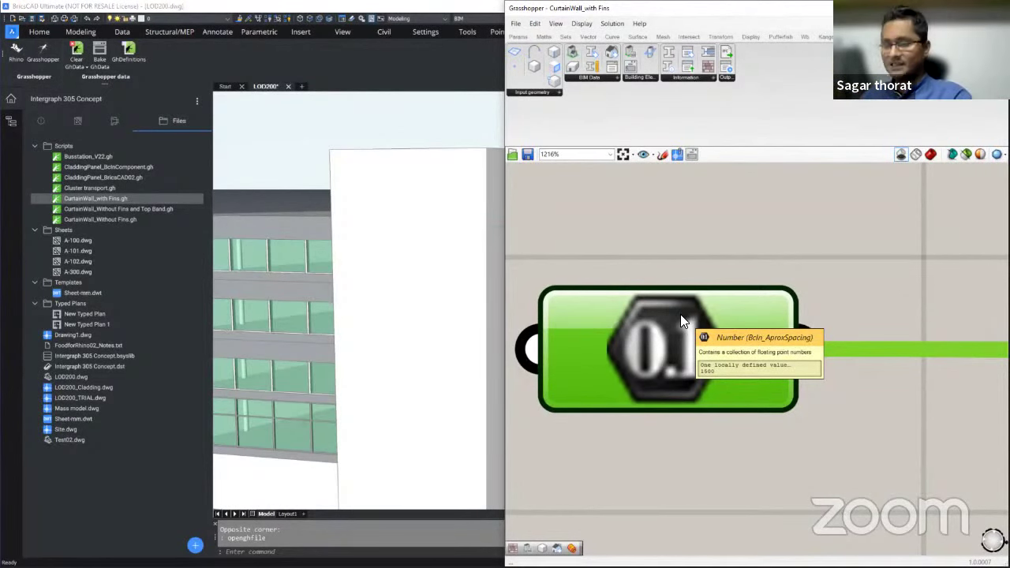
Examine the BcIn names and values of the number parameters feeding the rafter width, rafter depth and fin depth inputs
scroll(680, 314, "down", 10)
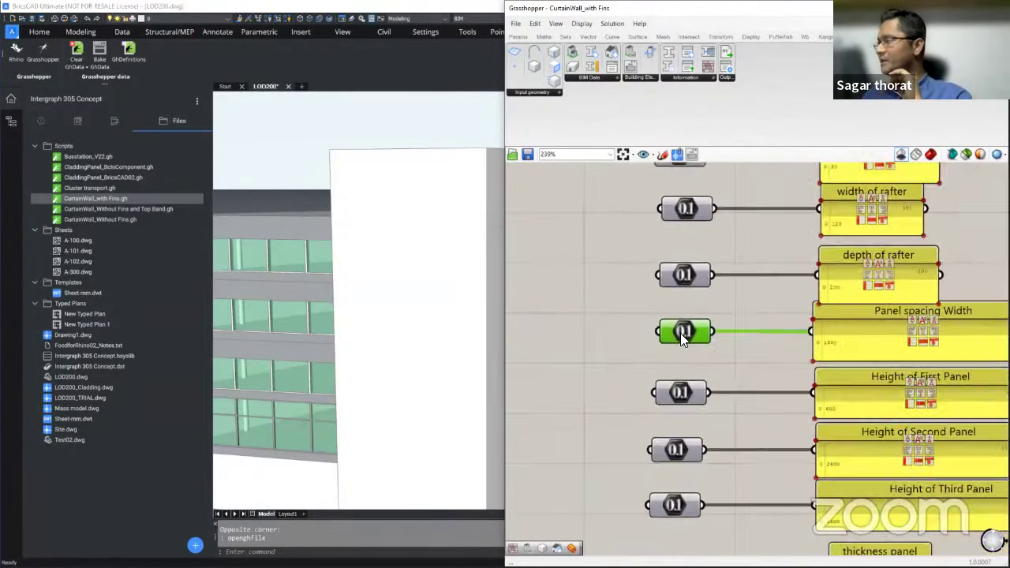
scroll(677, 180, "up", 6)
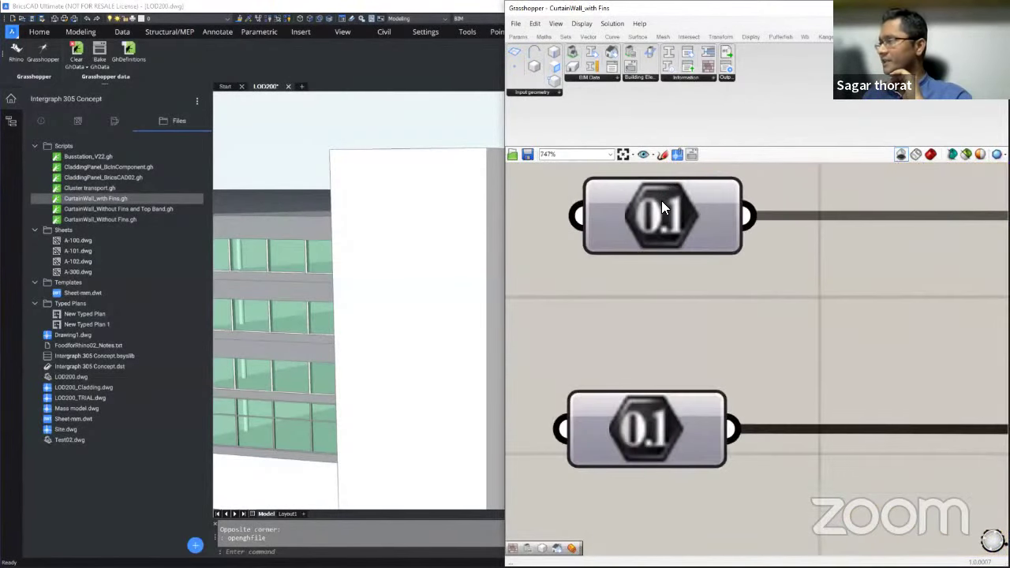
left_click(664, 225)
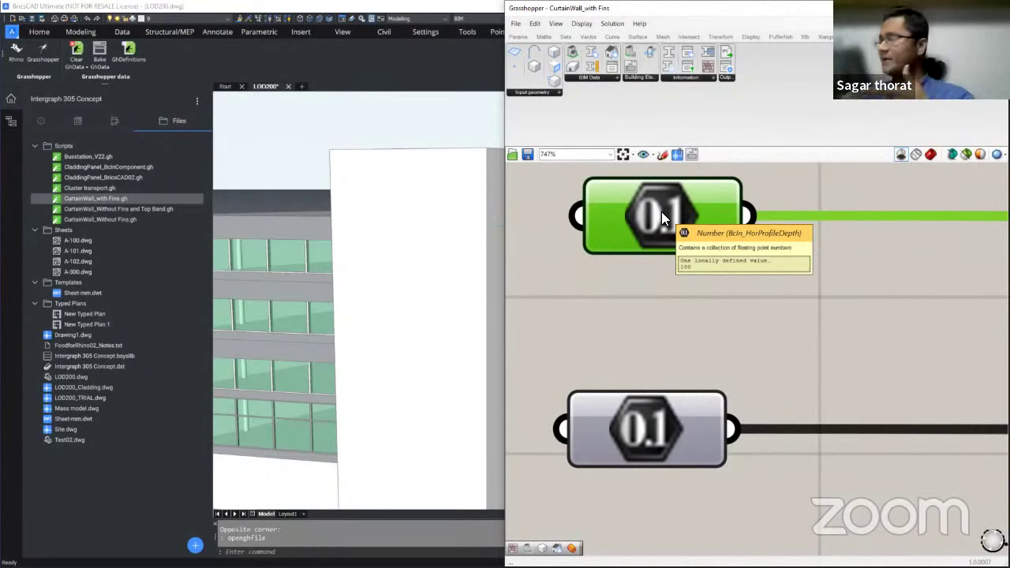
scroll(658, 279, "down", 4)
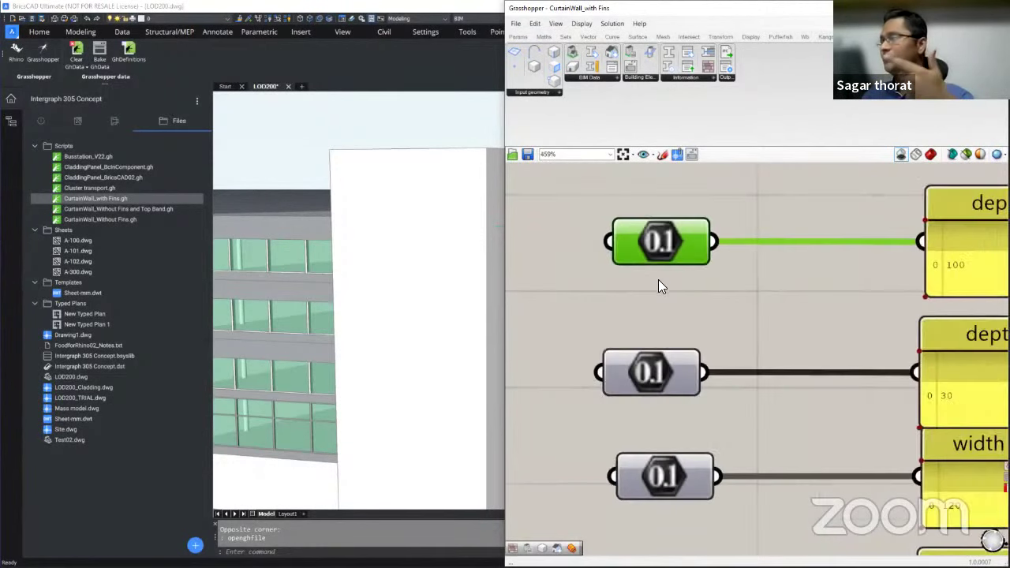
scroll(658, 279, "down", 2)
scroll(654, 213, "up", 4)
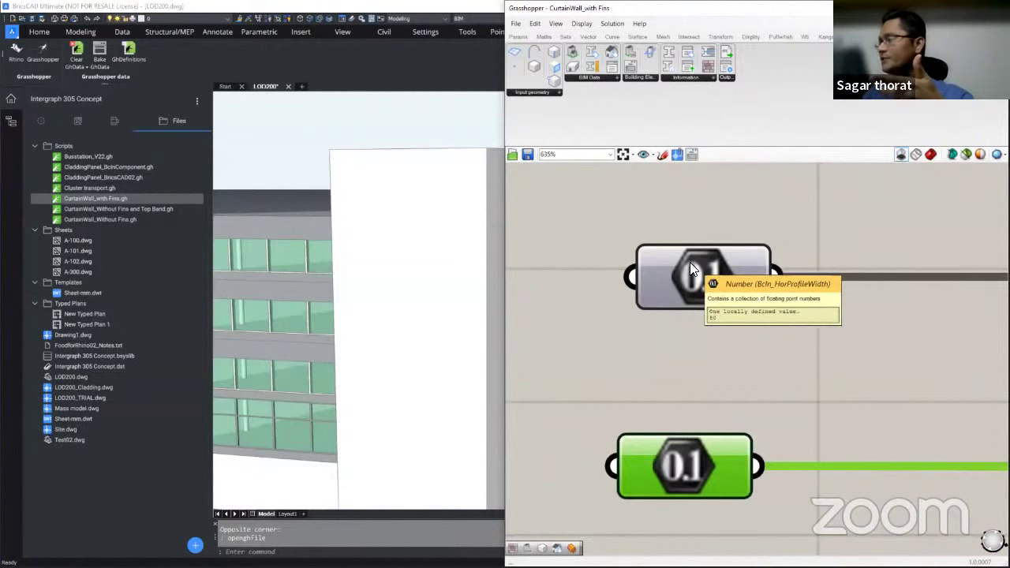
scroll(692, 260, "down", 10)
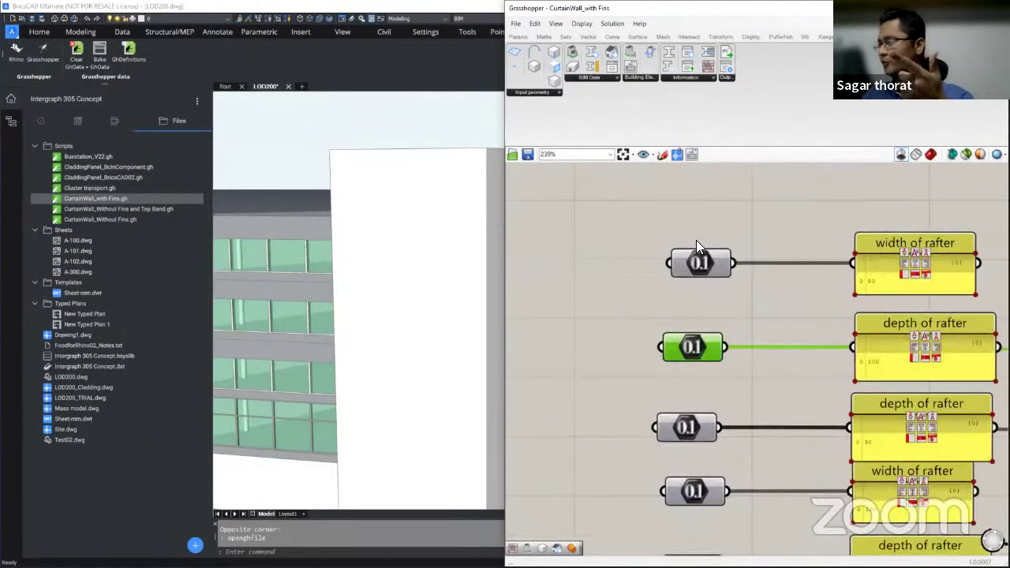
scroll(703, 532, "up", 5)
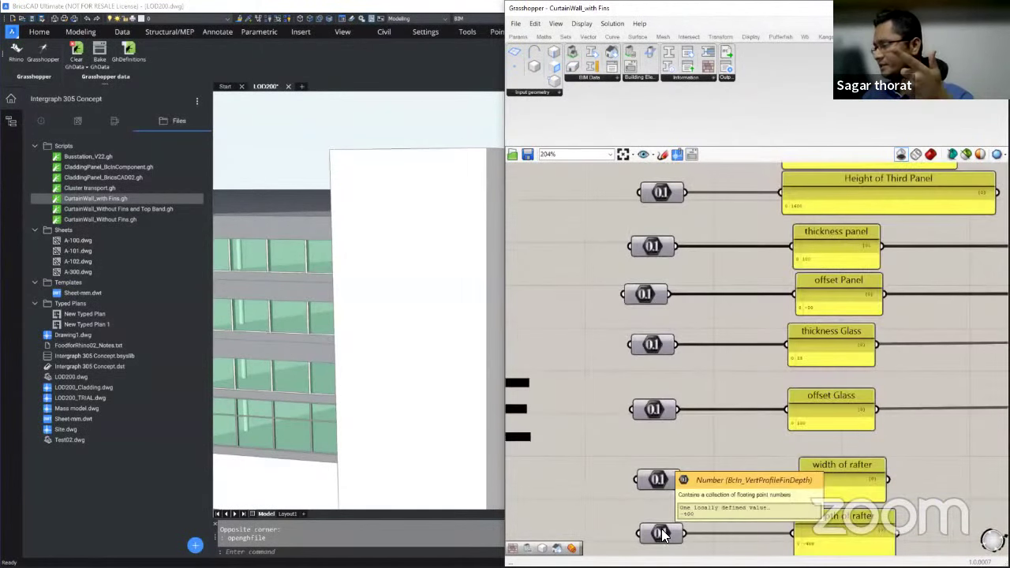
scroll(698, 319, "down", 5)
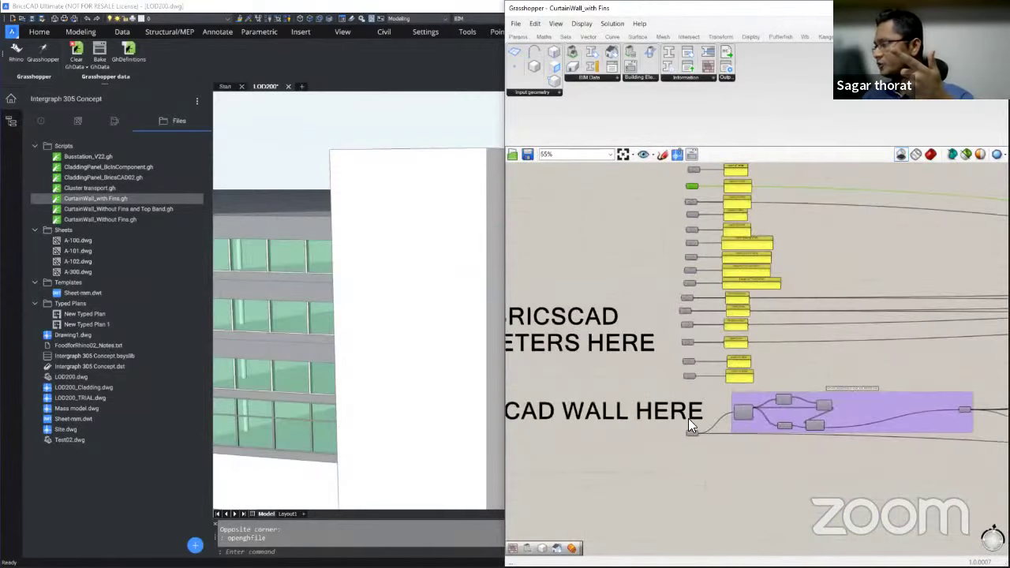
Try placing a second BricsCAD Entity input directly above the existing BcIn_Entity parameter beside the wall input label
scroll(687, 419, "up", 6)
scroll(764, 422, "up", 5)
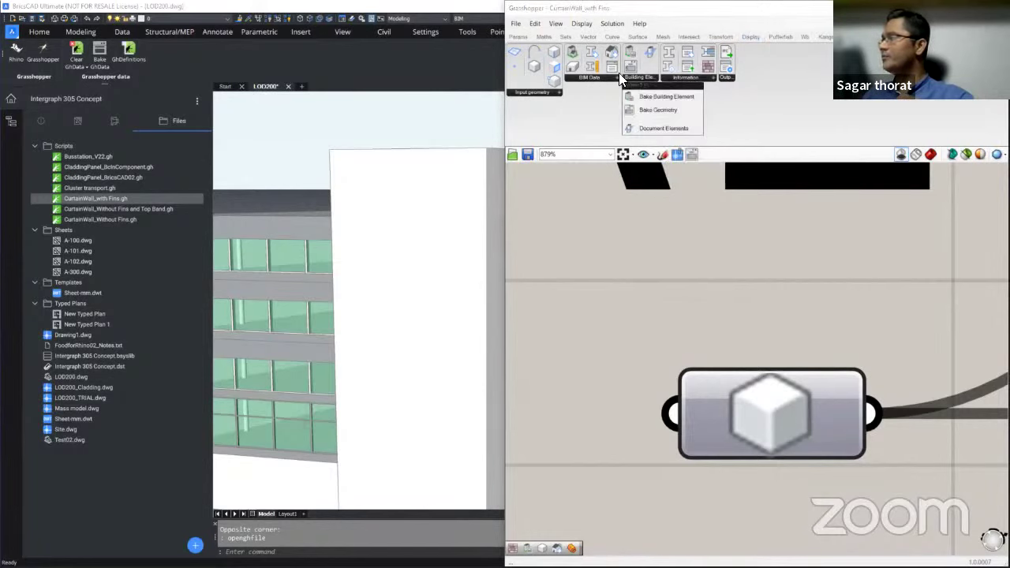
mouse_move(606, 75)
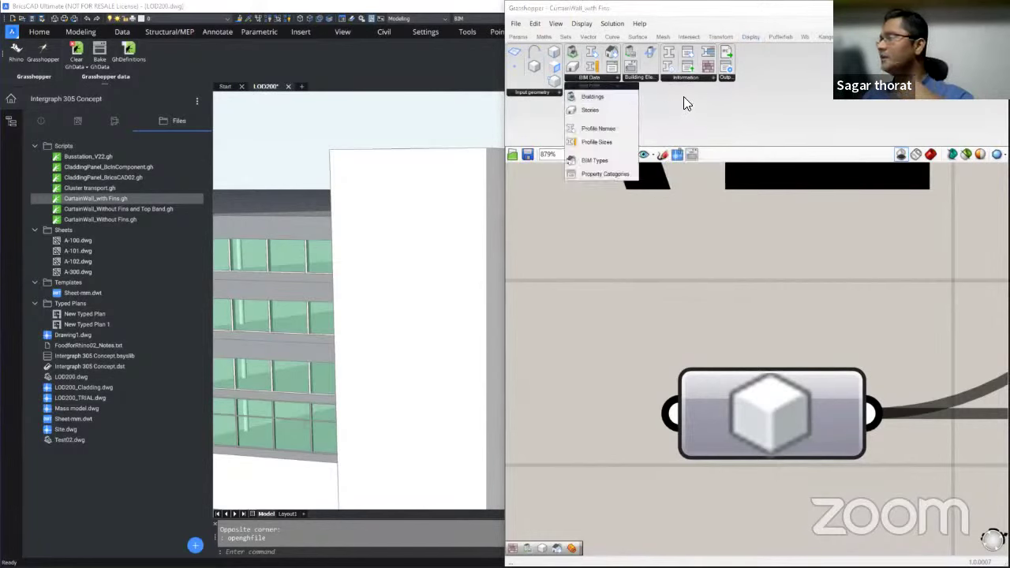
mouse_move(554, 96)
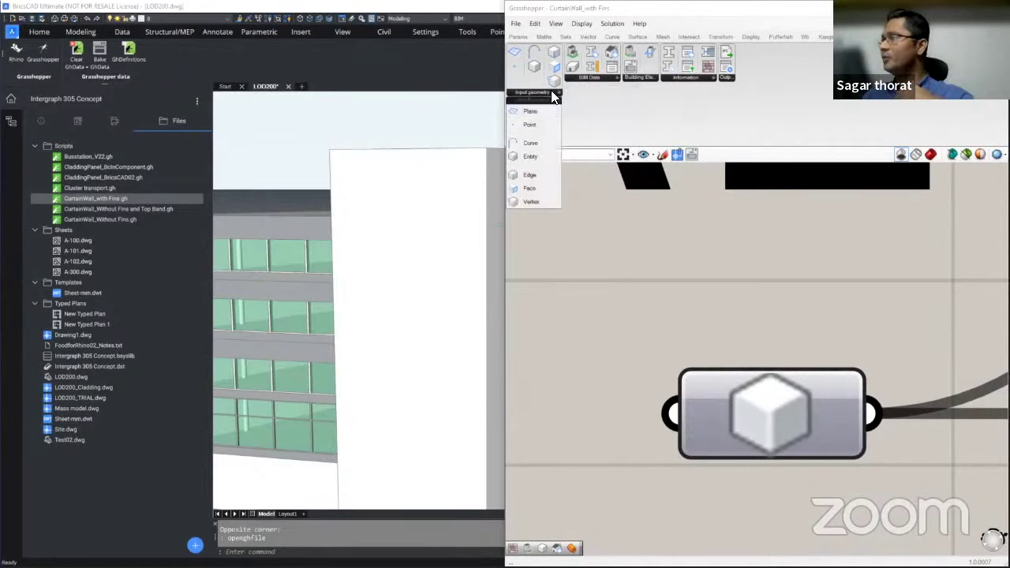
left_click_drag(532, 156, 738, 309)
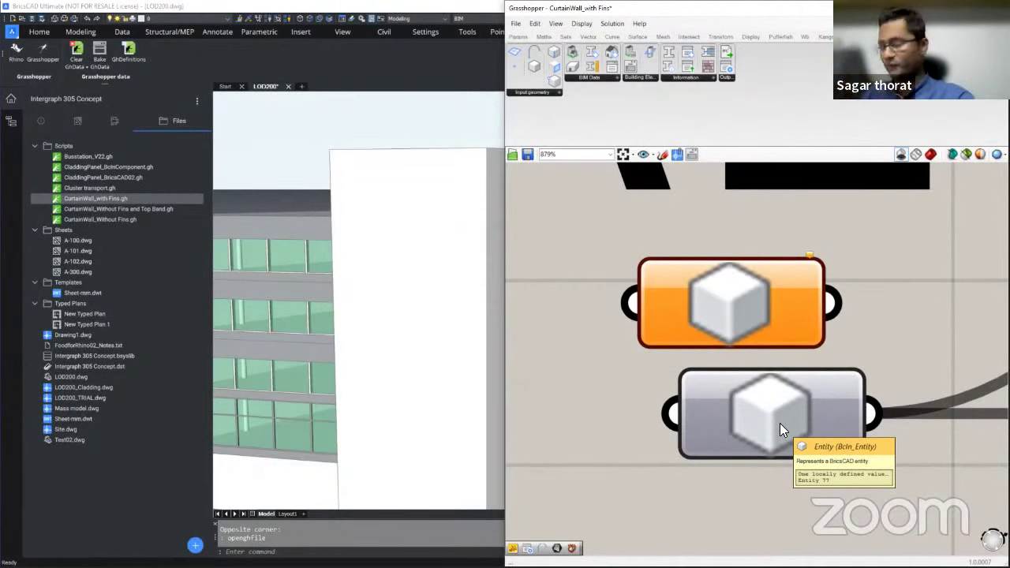
left_click(709, 314)
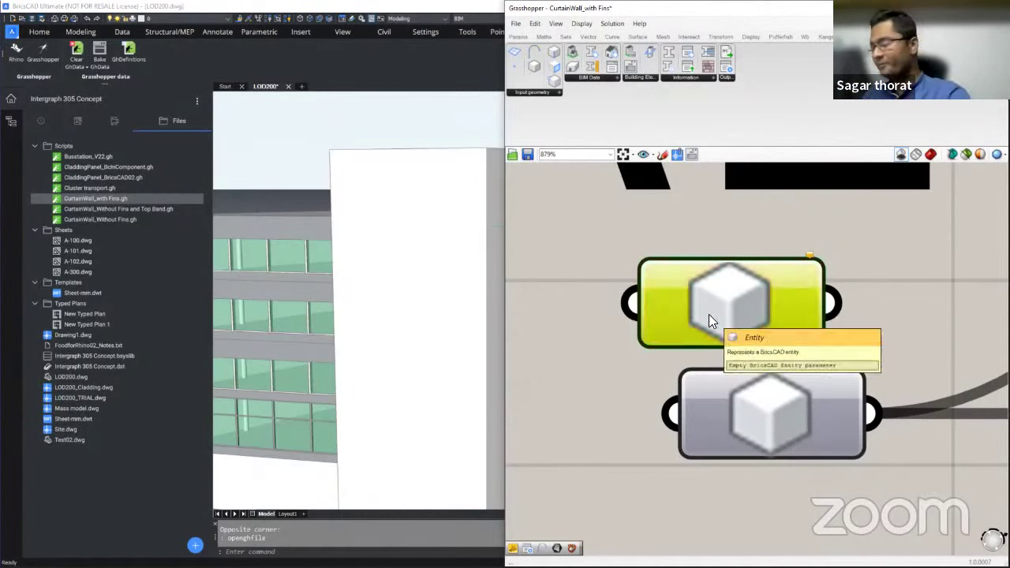
Trace the script to its output end and examine the geometry, BIM type, story and material inputs of the BimBeam bake component
scroll(669, 319, "down", 10)
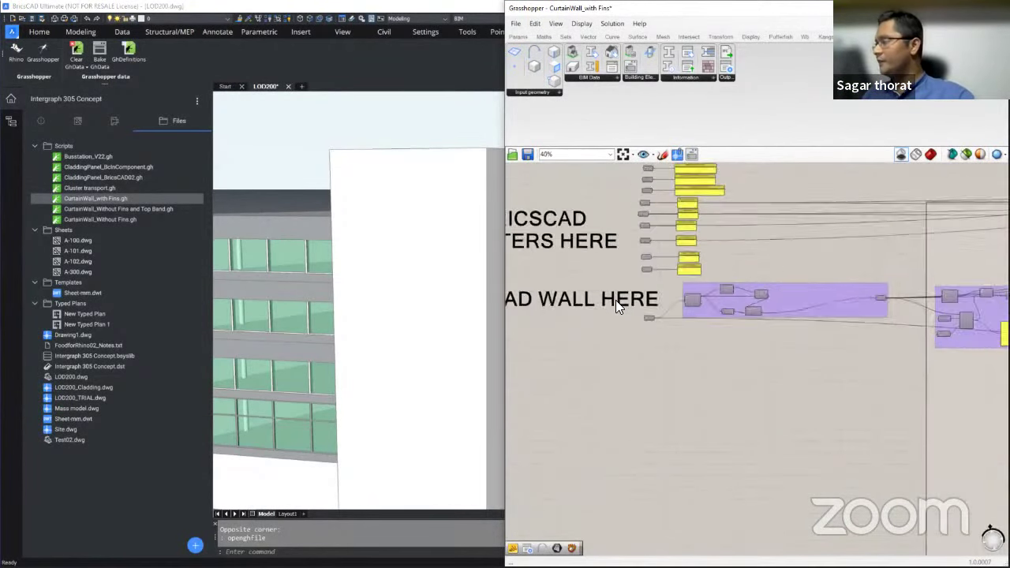
scroll(617, 300, "down", 2)
scroll(799, 222, "up", 3)
scroll(601, 311, "down", 6)
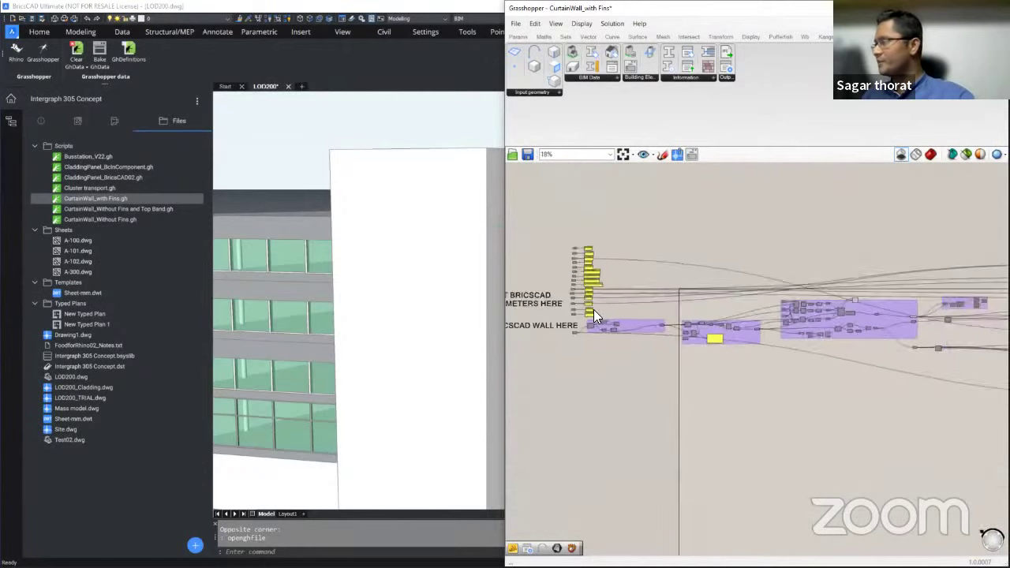
scroll(925, 305, "up", 4)
scroll(648, 301, "down", 3)
scroll(614, 299, "down", 2)
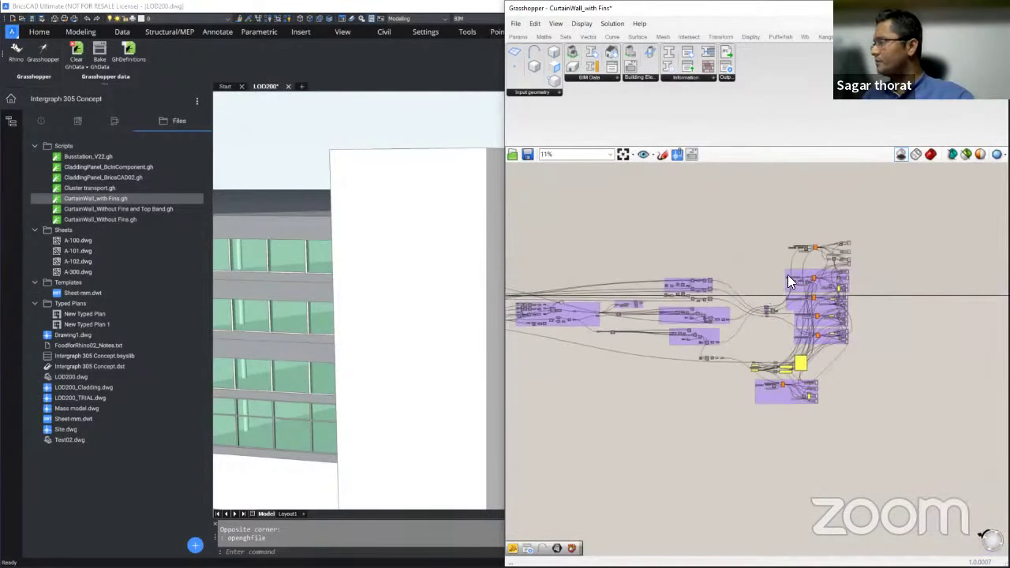
scroll(821, 275, "up", 3)
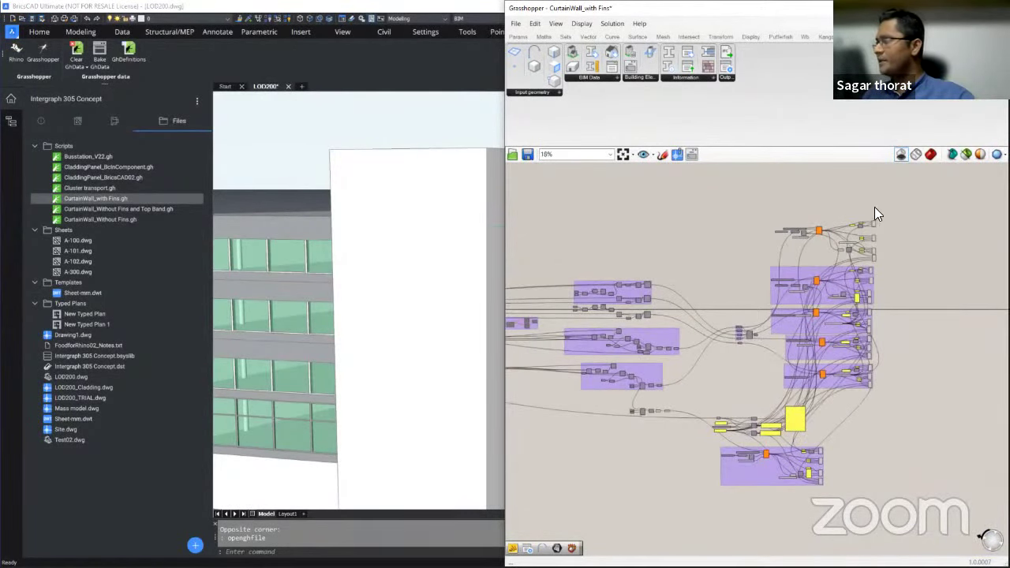
scroll(875, 207, "up", 9)
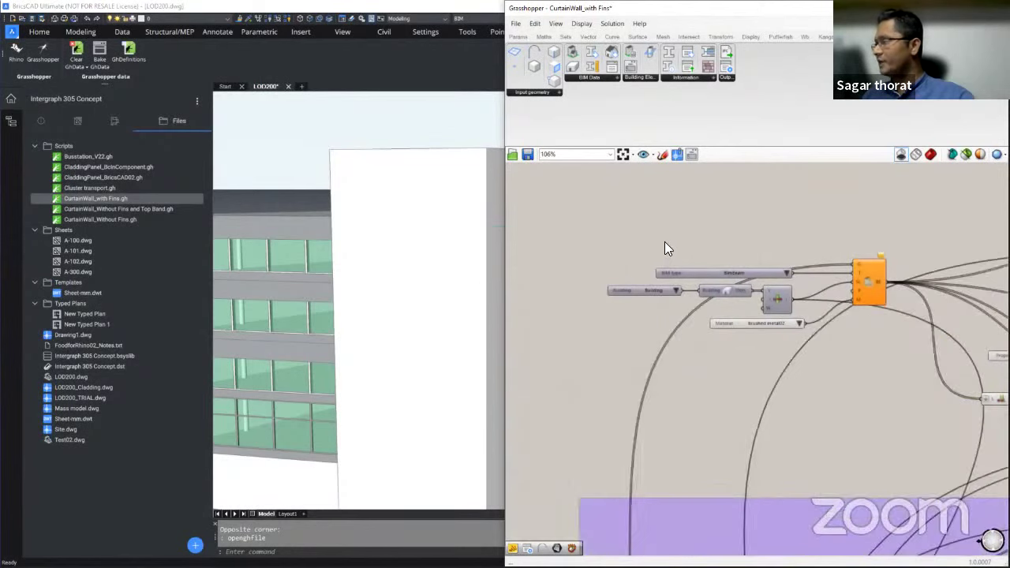
scroll(710, 241, "up", 3)
scroll(789, 215, "down", 2)
scroll(918, 298, "up", 3)
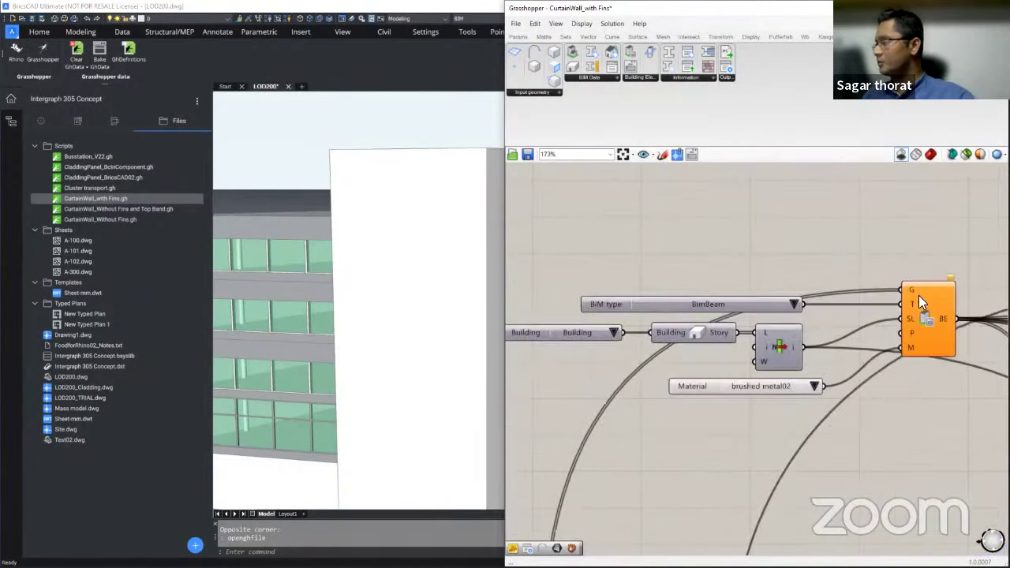
mouse_move(919, 295)
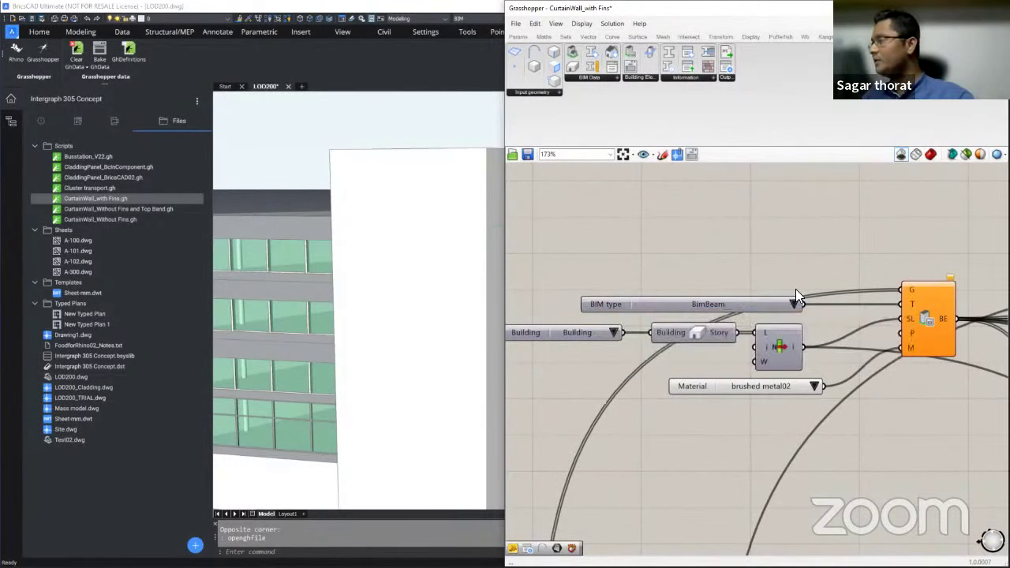
scroll(795, 268, "up", 1)
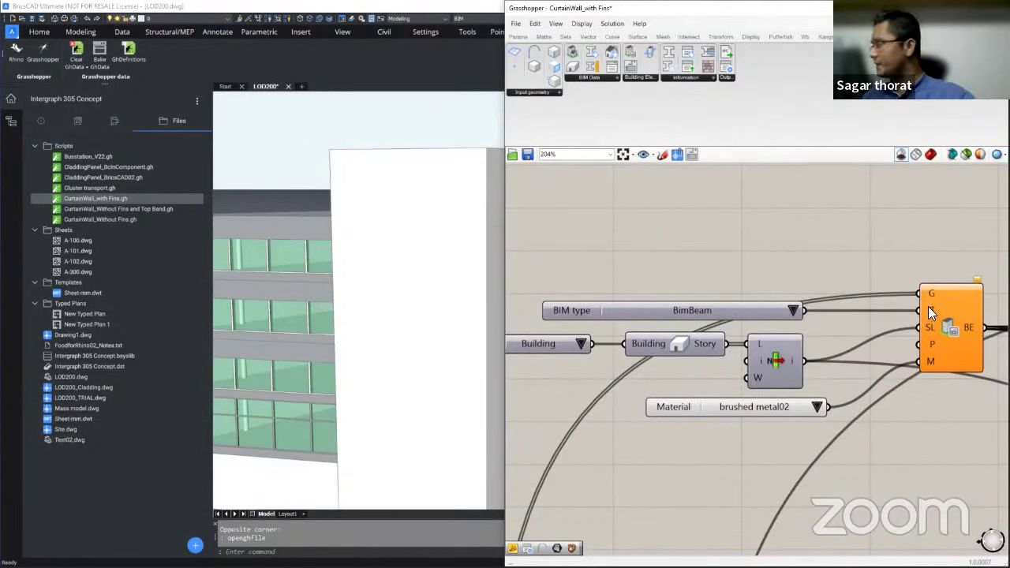
mouse_move(926, 330)
mouse_move(927, 357)
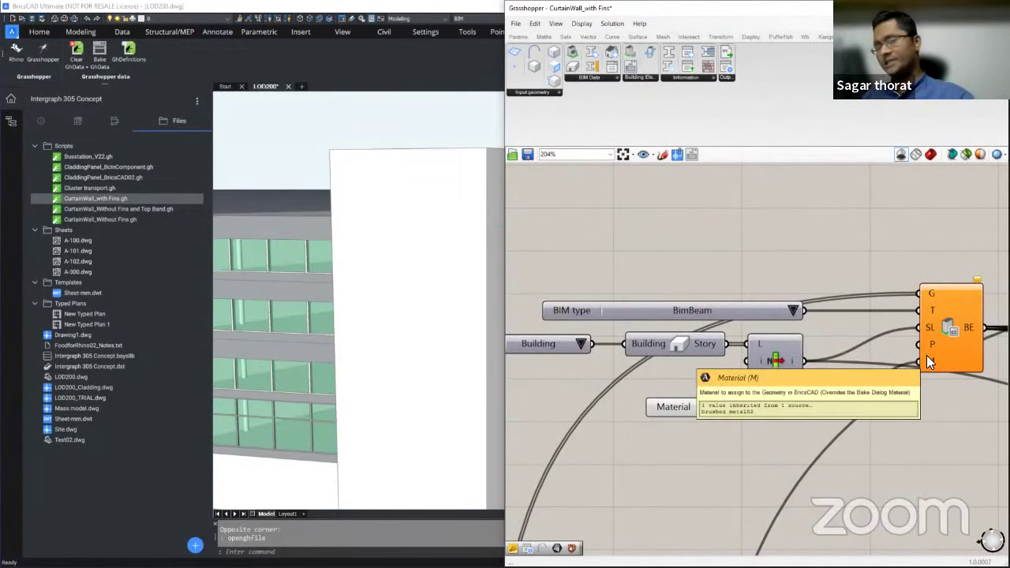
Inspect the uppermost Set Property component that receives the baked building elements
scroll(618, 309, "down", 5)
scroll(949, 282, "up", 3)
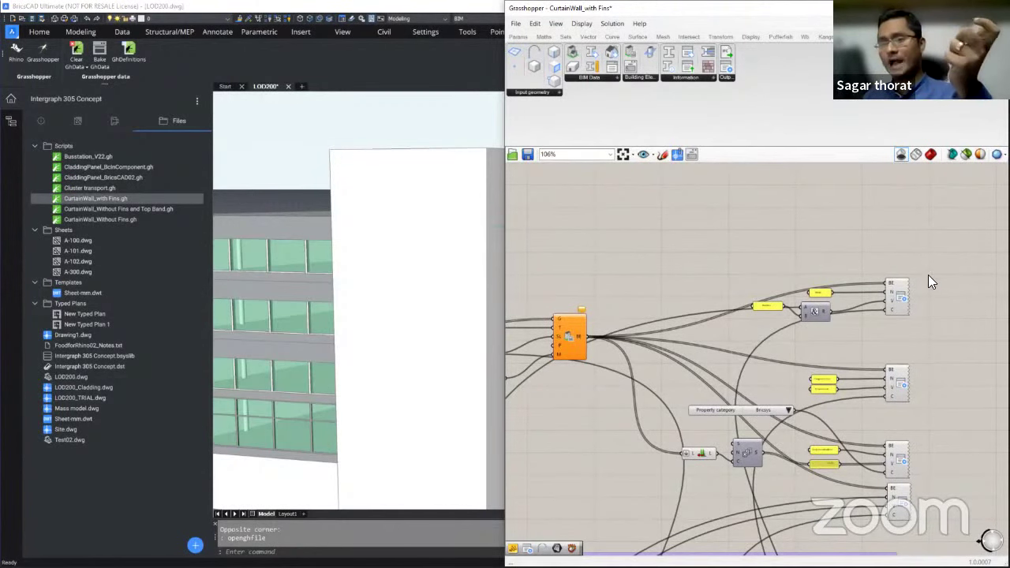
scroll(924, 278, "up", 7)
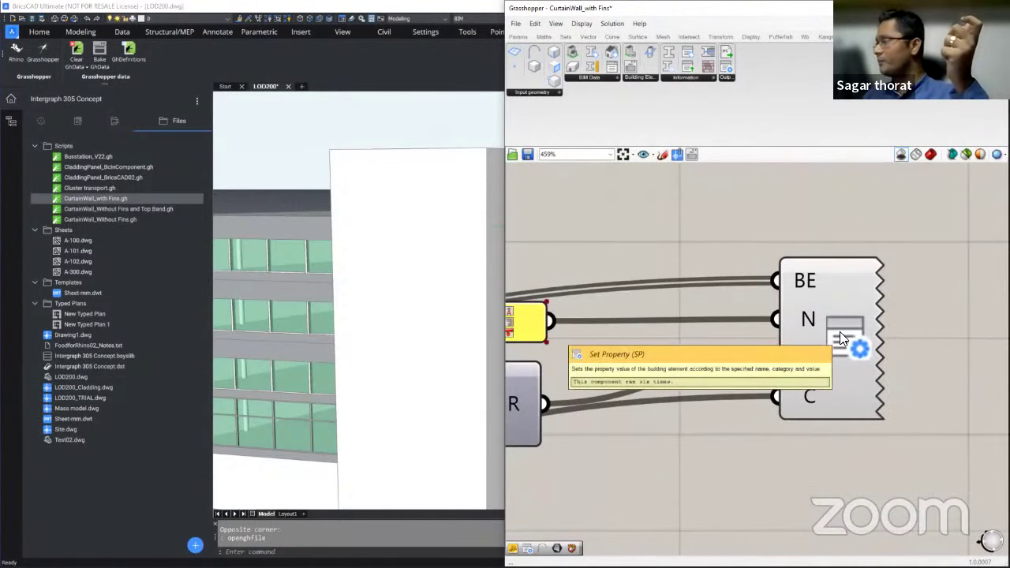
Place an extra Set Property component just above the uppermost existing one and delete it again
left_click(730, 82)
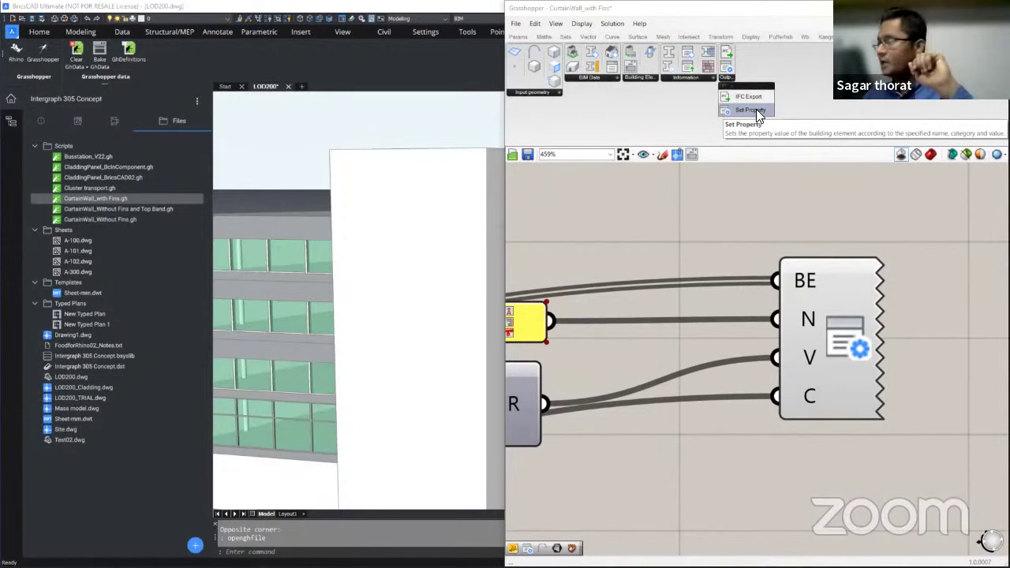
left_click(756, 109)
scroll(754, 341, "down", 1)
left_click(782, 235)
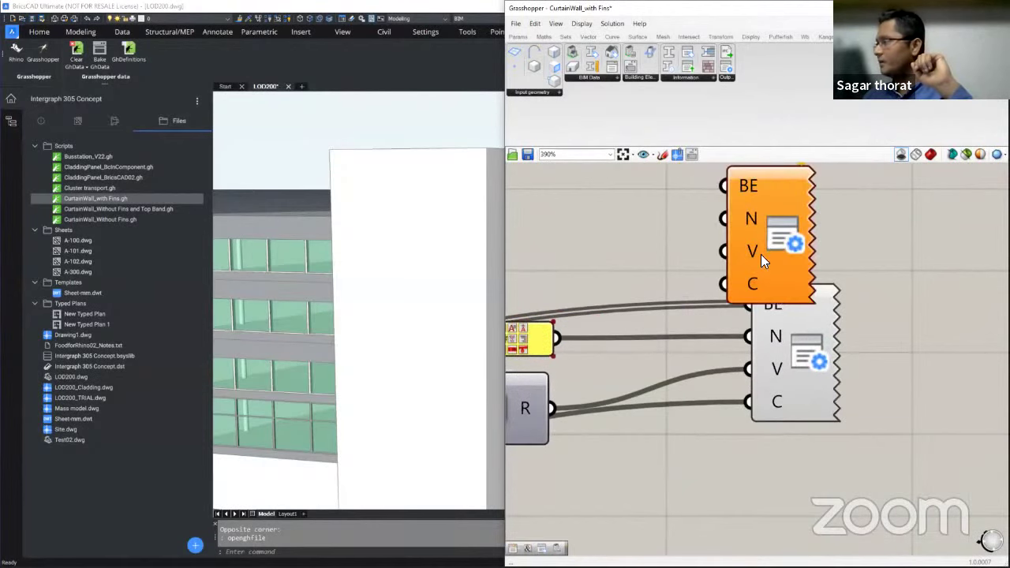
scroll(762, 256, "down", 3)
scroll(764, 256, "up", 2)
left_click_drag(764, 256, 774, 235)
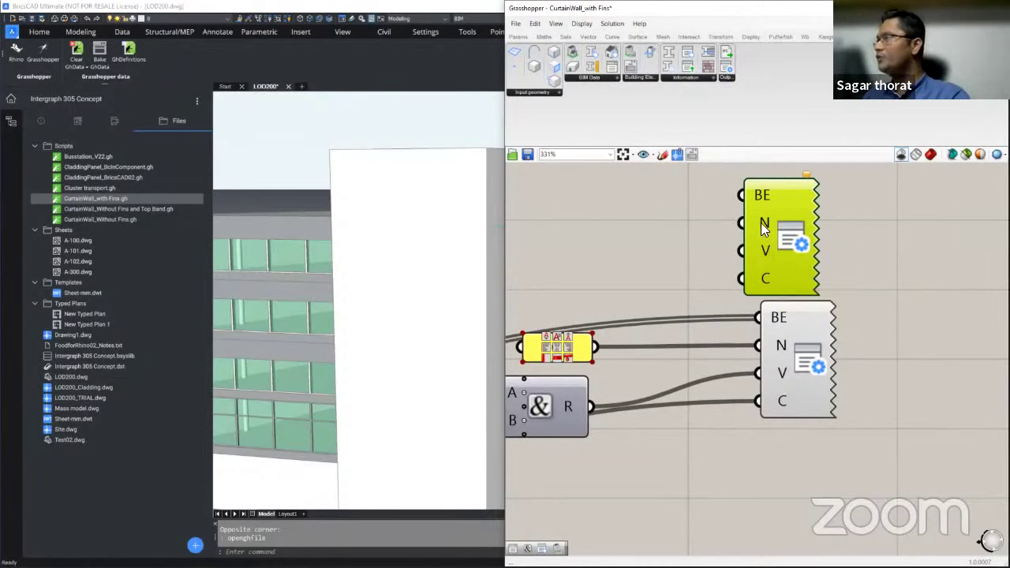
key("Delete")
Look through the BricsCAD Information, BIM Data and Building Element component groups available in Grasshopper
left_click(693, 79)
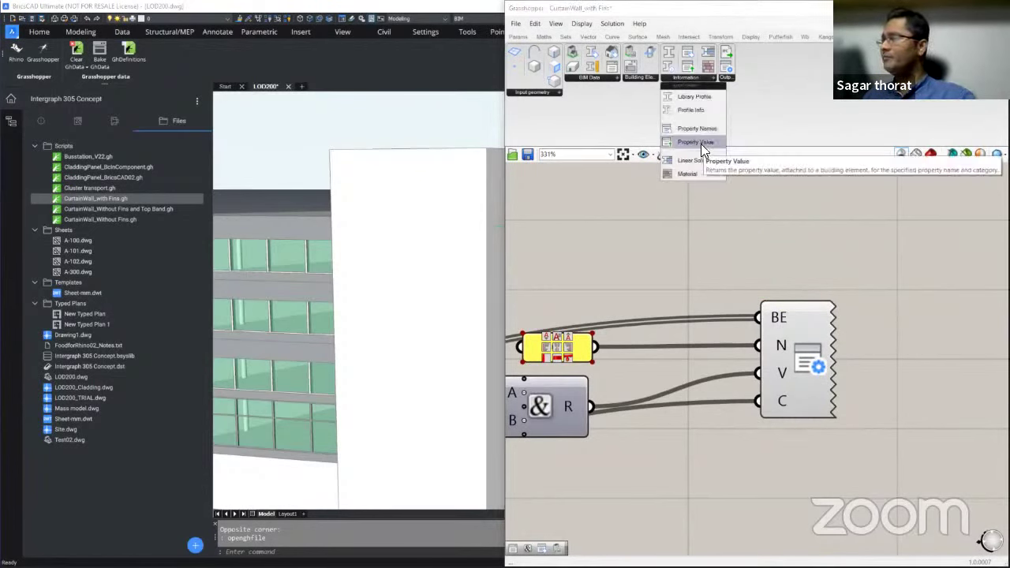
left_click(604, 79)
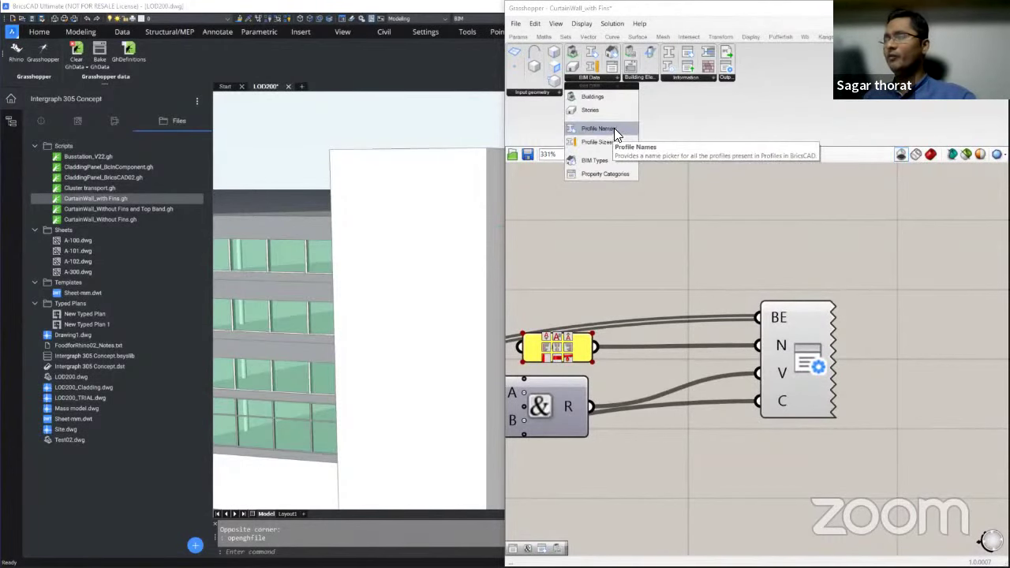
left_click(640, 77)
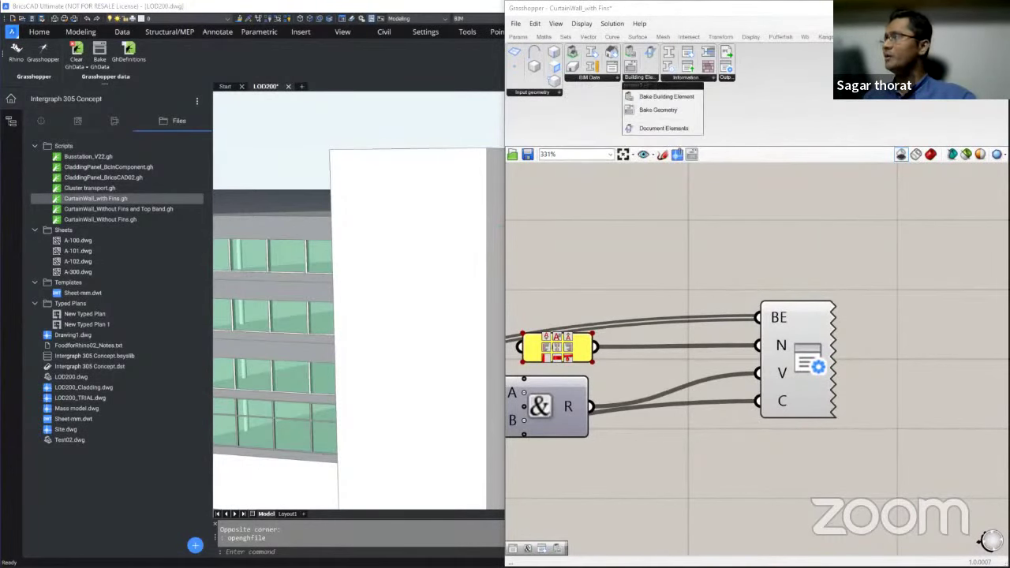
Reposition the Concatenate component that joins the Member text for the uppermost Set Property, close beneath the Name panel
scroll(810, 278, "down", 2)
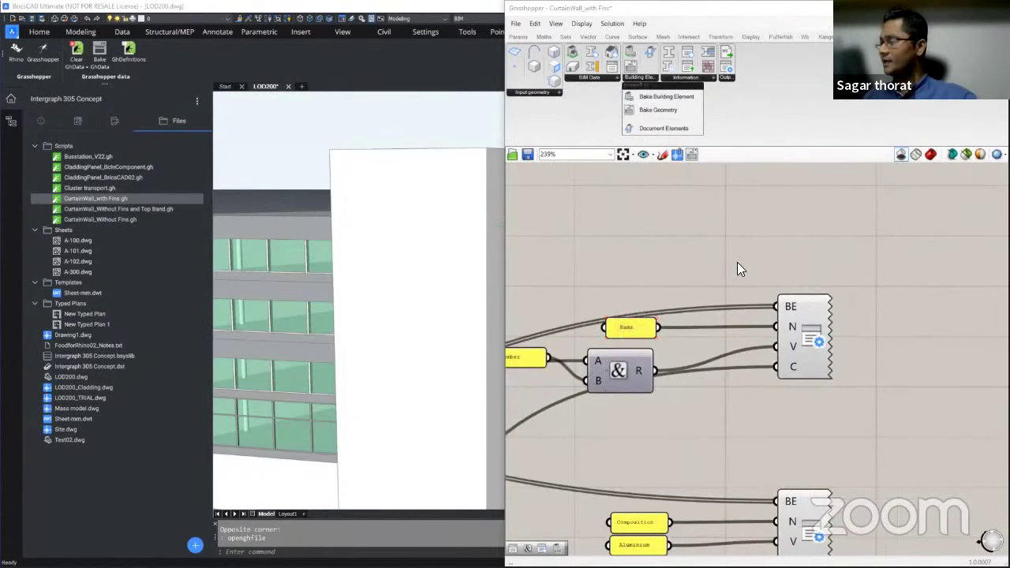
scroll(573, 293, "down", 2)
scroll(778, 356, "up", 3)
left_click_drag(754, 372, 792, 355)
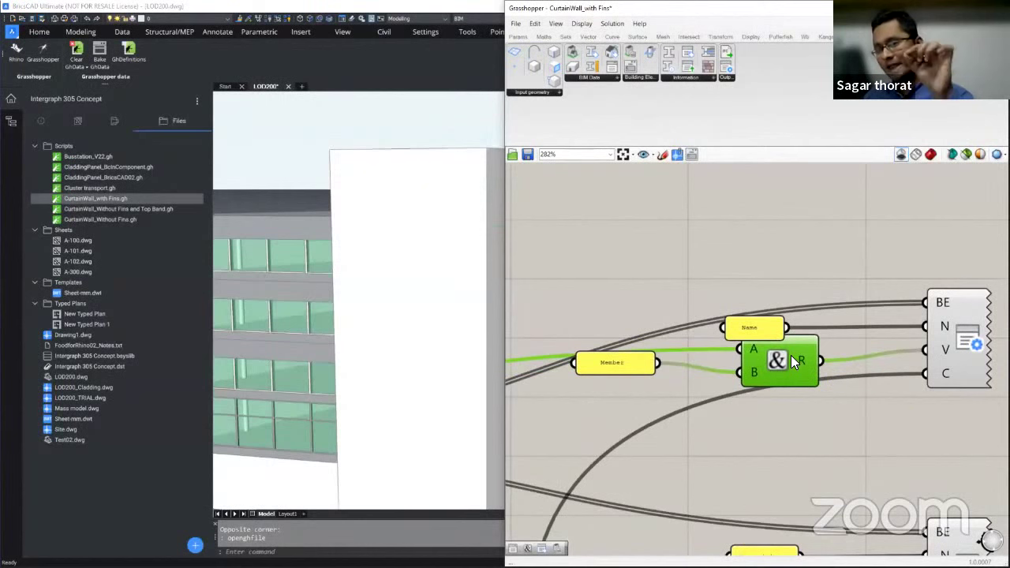
scroll(718, 287, "down", 5)
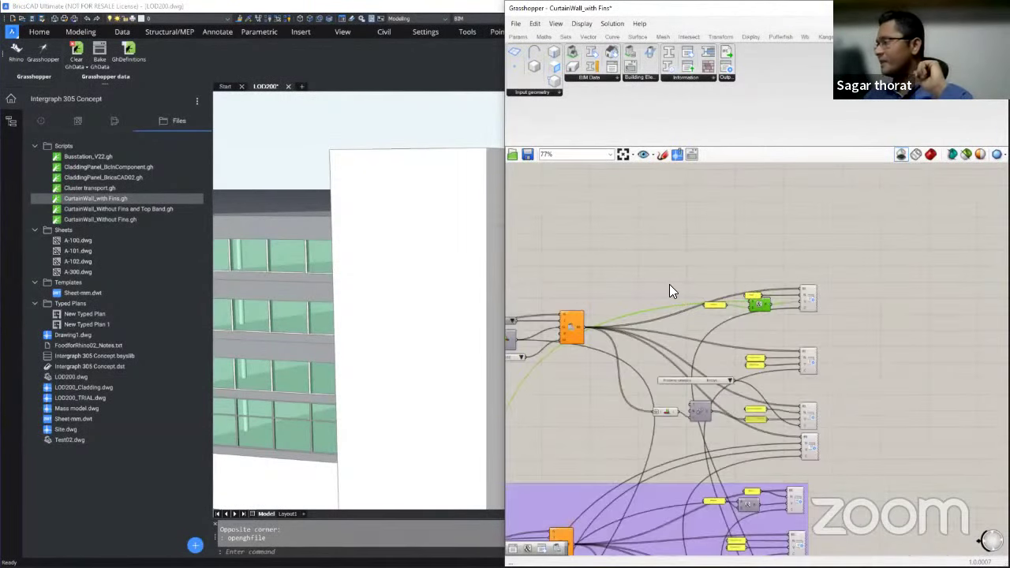
scroll(802, 289, "down", 2)
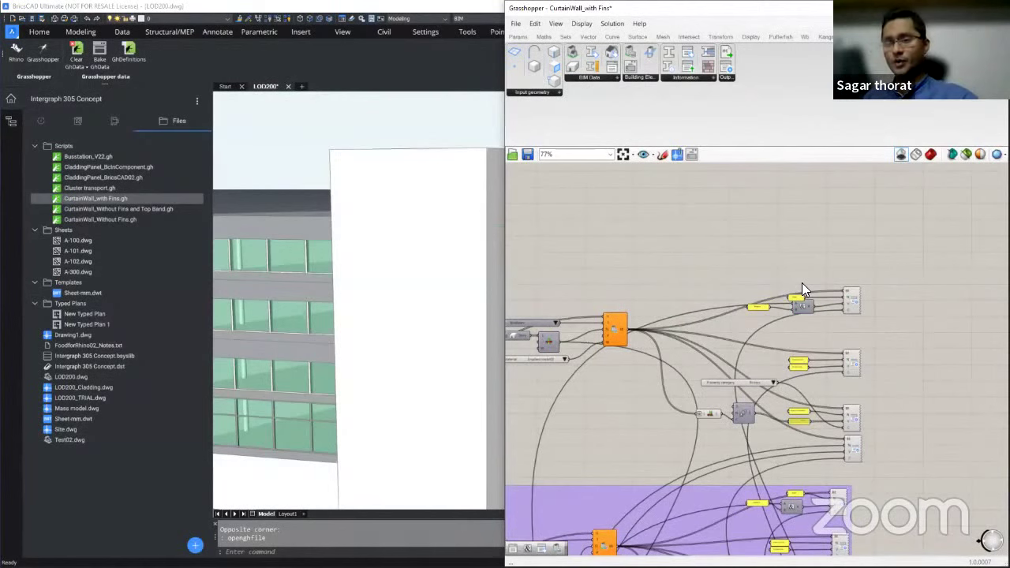
scroll(802, 287, "down", 6)
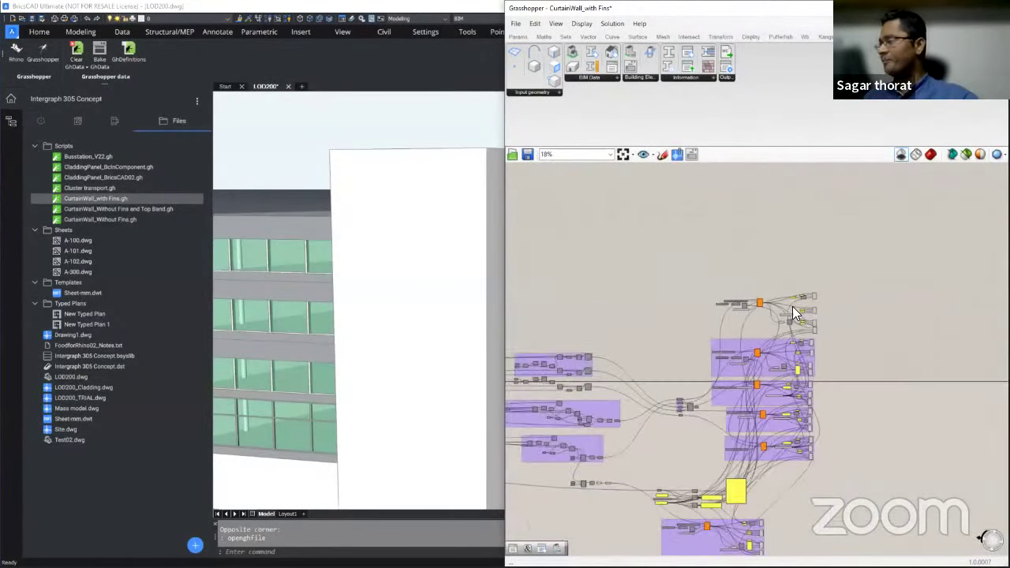
Close the CurtainWall_with Fins script in Grasshopper without saving its changes
scroll(789, 332, "down", 2)
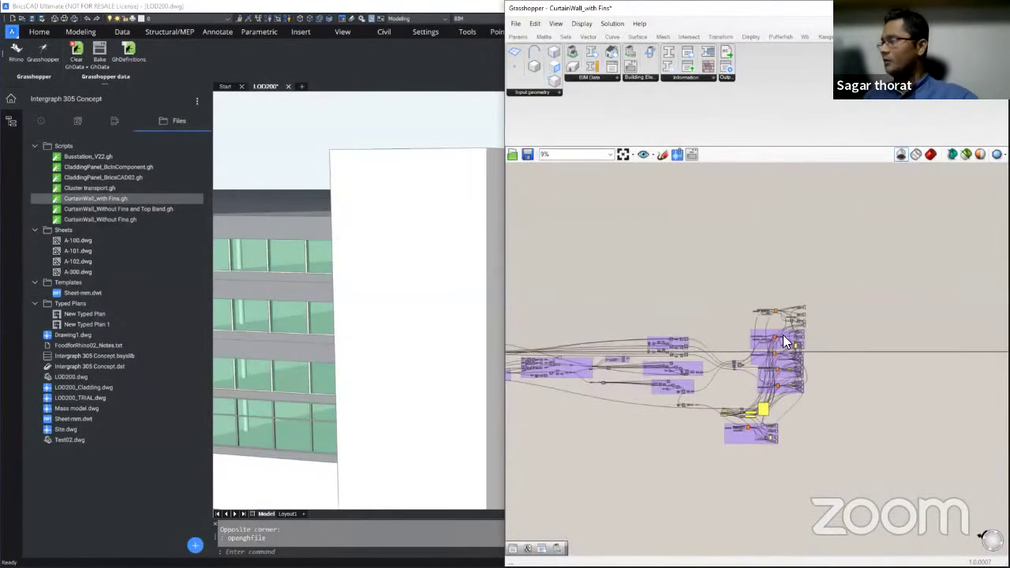
left_click(516, 24)
left_click(583, 237)
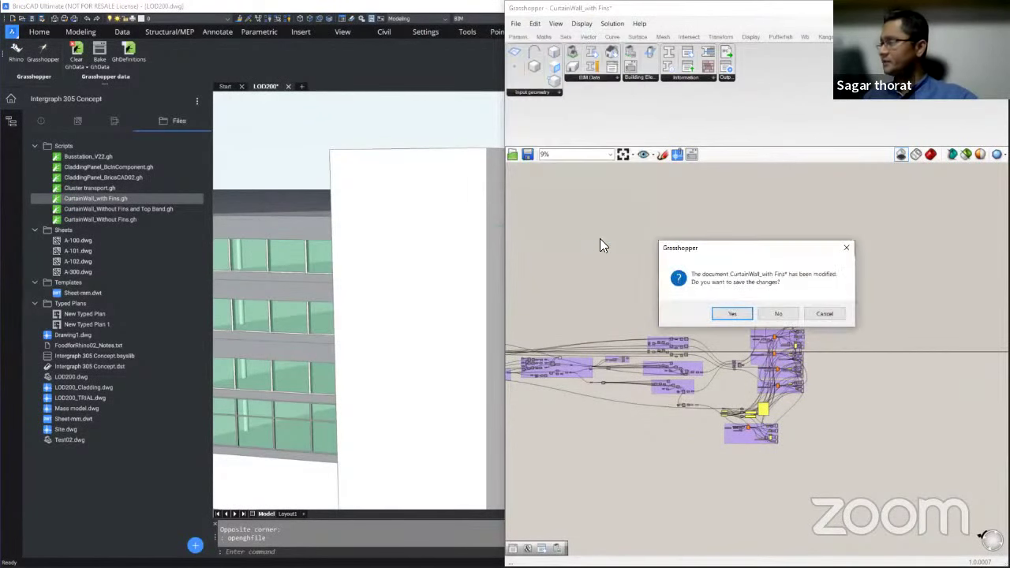
left_click(775, 314)
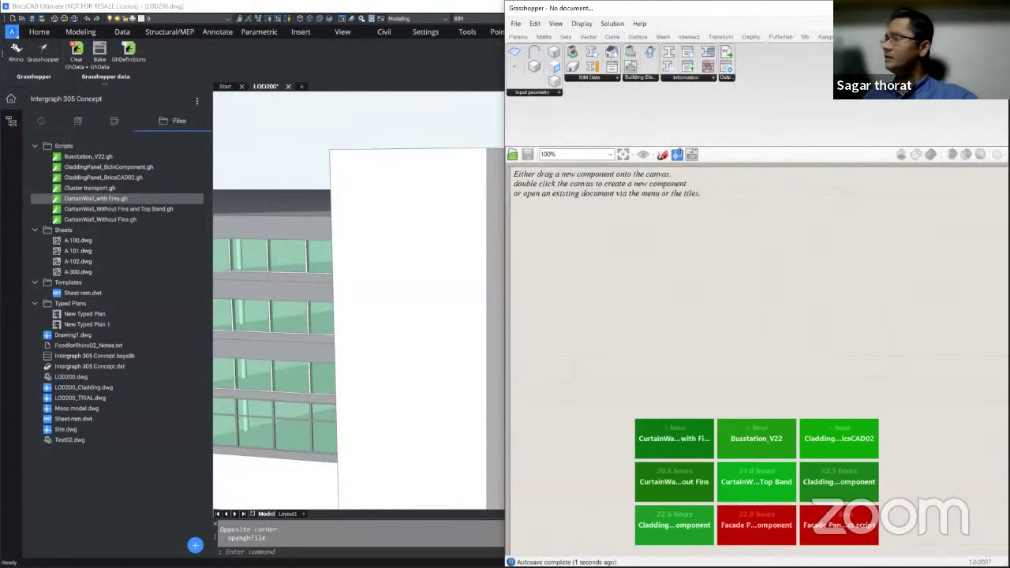
Switch to BricsCAD, close the LOD200 drawing without saving, and reopen LOD200.dwg
key("alt+Tab")
scroll(606, 144, "down", 2)
scroll(612, 142, "up", 2)
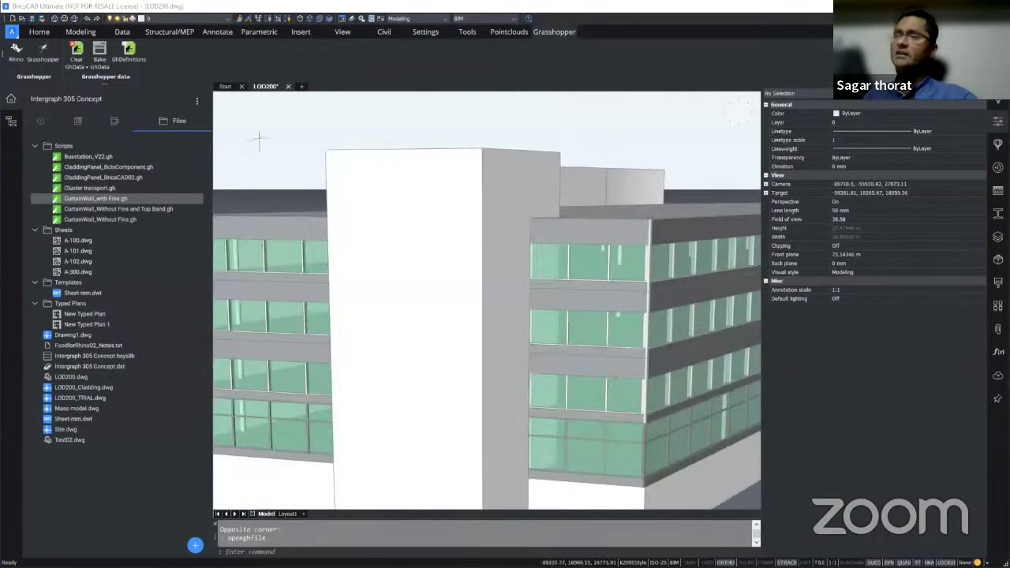
left_click(288, 86)
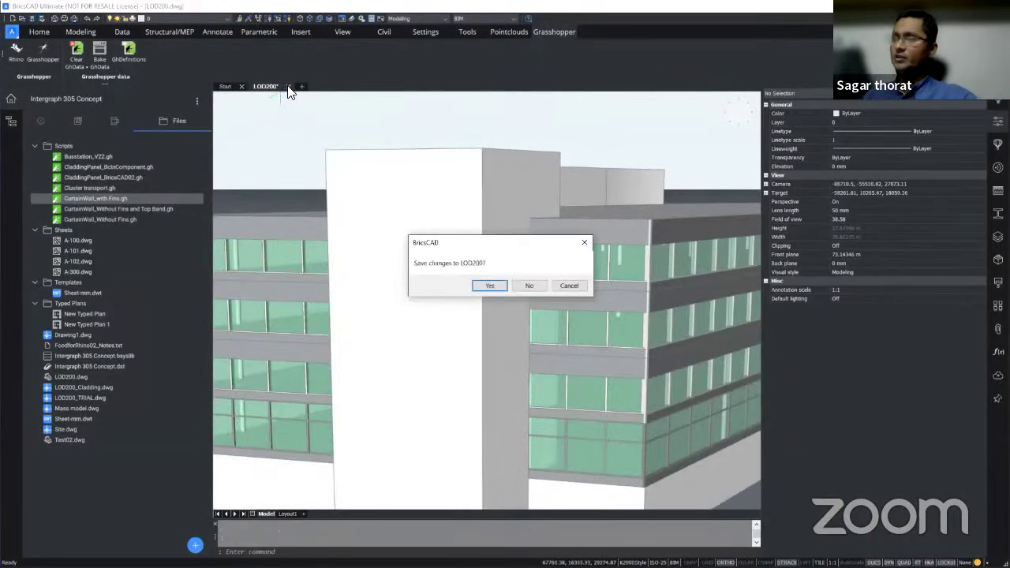
left_click(530, 286)
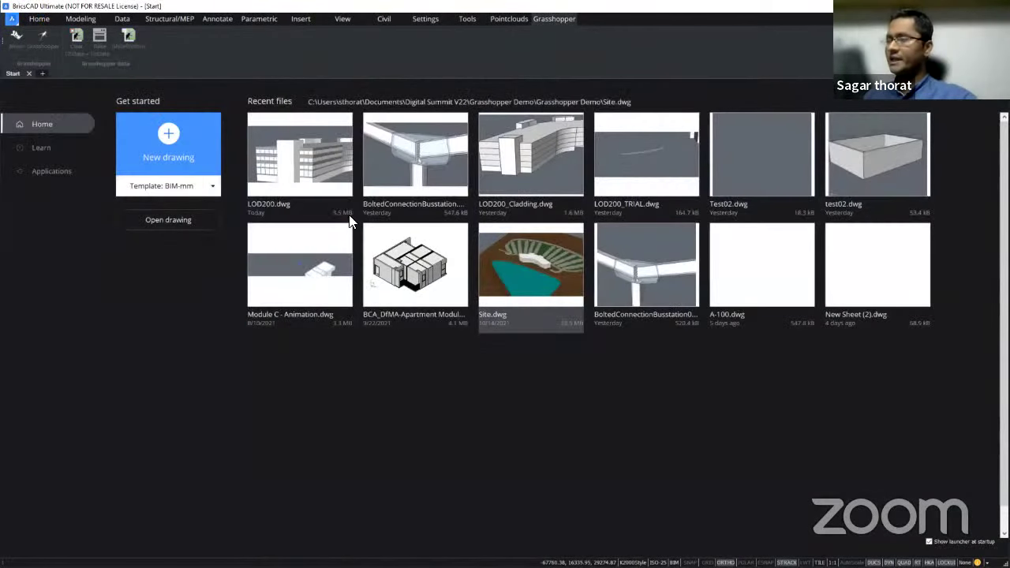
left_click(310, 160)
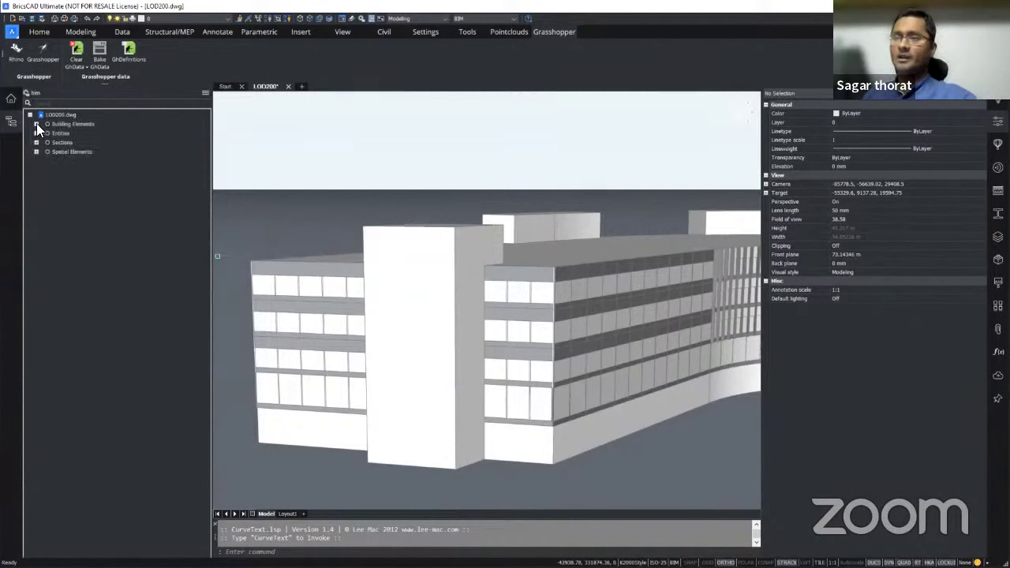
Hide all Curtain Wall building elements of the LOD200 model through the BIM structure tree
left_click(37, 124)
left_click(42, 161)
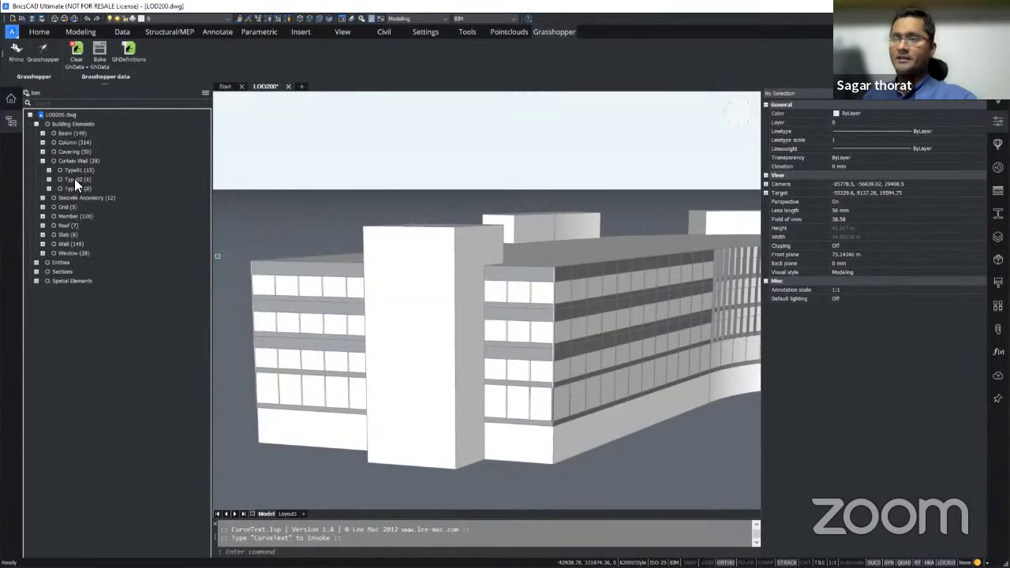
left_click(70, 161)
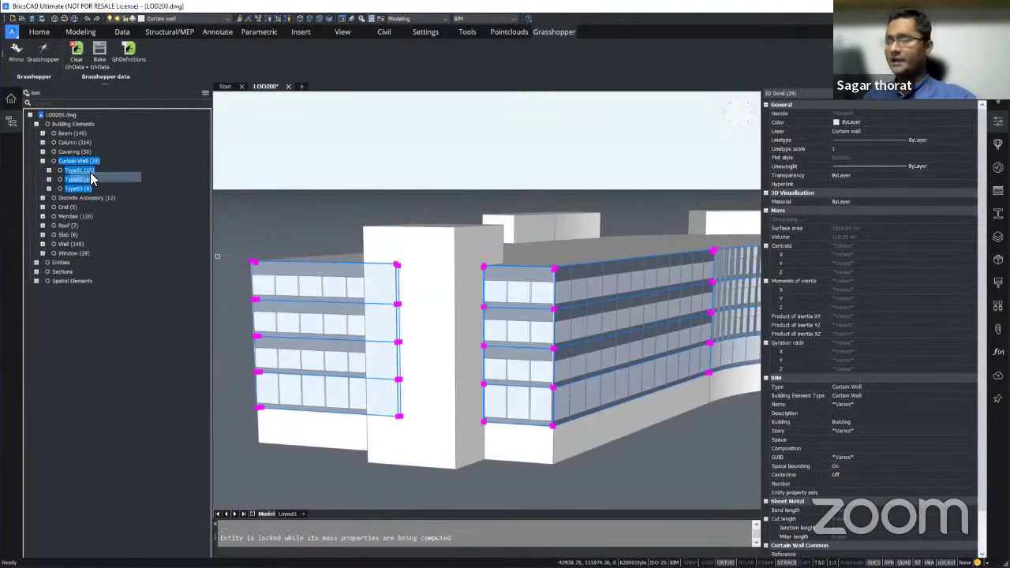
key("Escape")
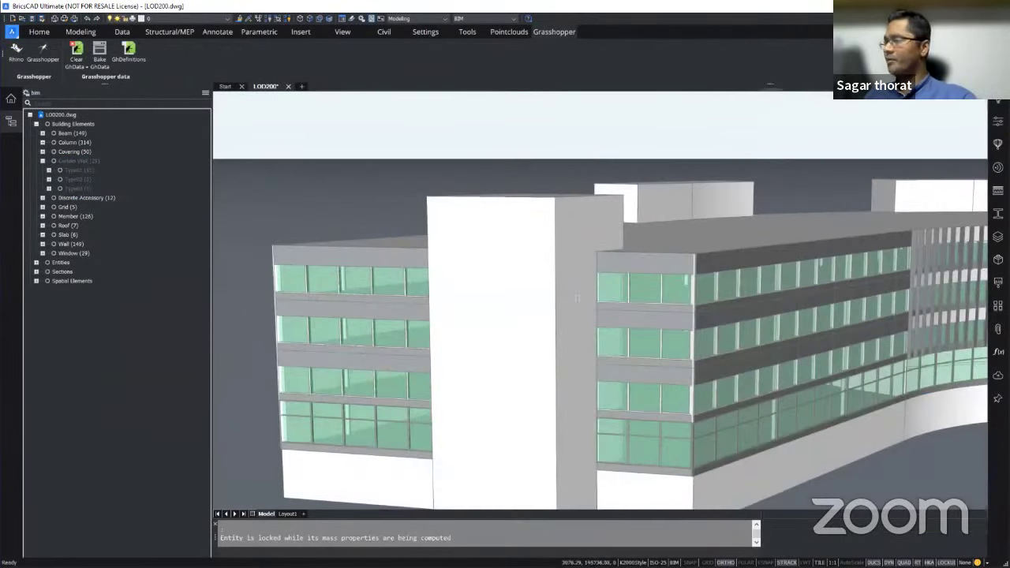
Open the project script CladdingPanel_BricsCAD02.gh in Grasshopper and collapse the project file browser
middle_click_drag(492, 333, 587, 342, "shift")
scroll(518, 413, "up", 2)
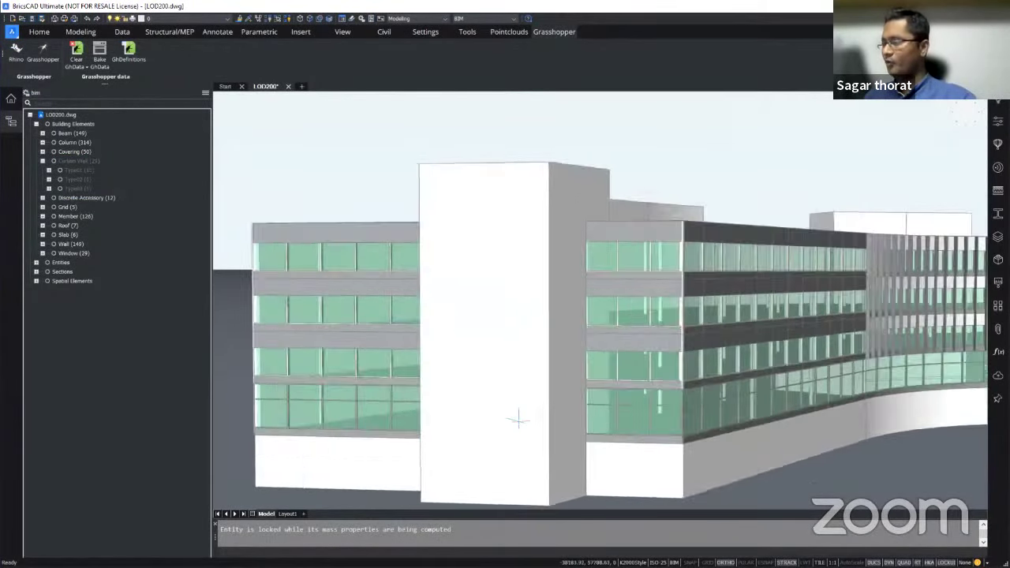
left_click(11, 98)
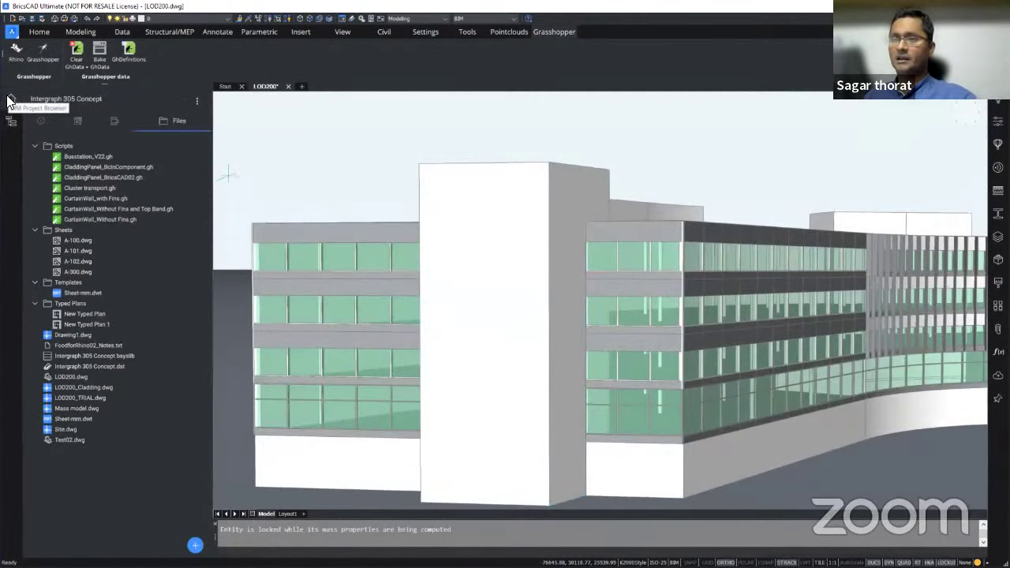
right_click(120, 177)
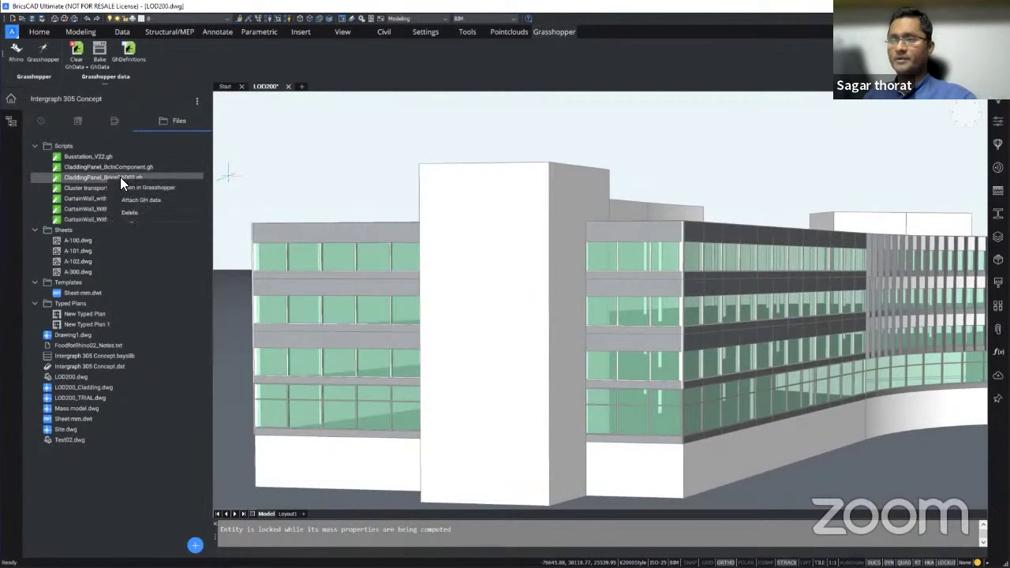
left_click(166, 188)
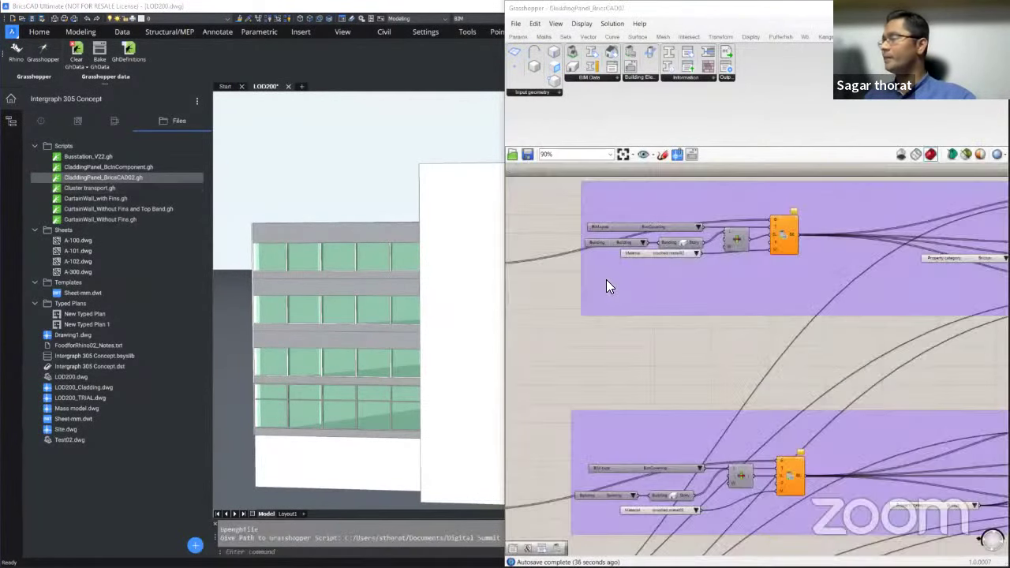
left_click(10, 101)
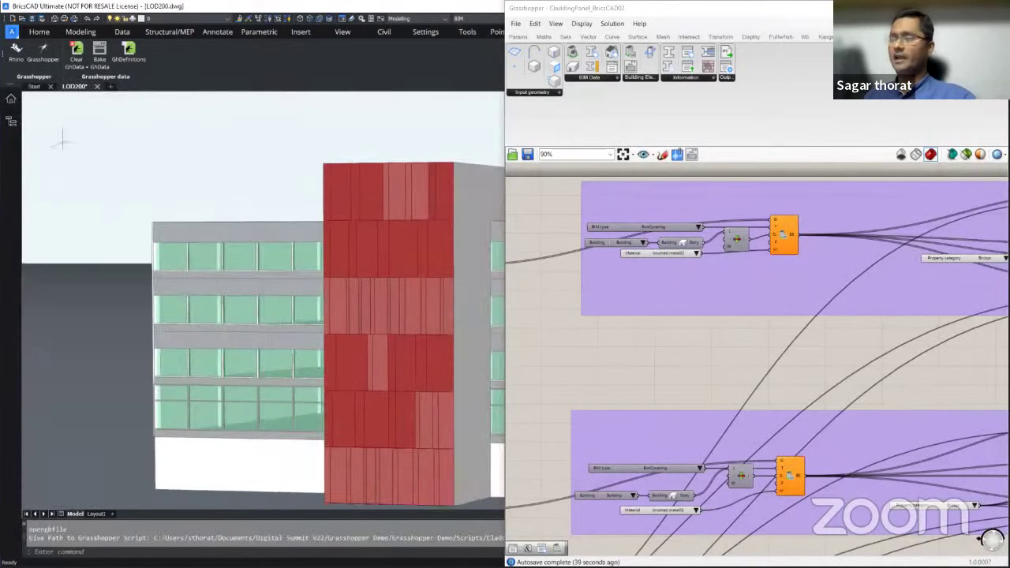
Examine the red cladding panel preview on the tower's front face from several angles and close up
scroll(124, 194, "down", 2)
scroll(254, 230, "up", 2)
scroll(279, 244, "up", 2)
middle_click_drag(274, 254, 368, 264, "shift")
scroll(276, 213, "down", 3)
scroll(359, 281, "up", 2)
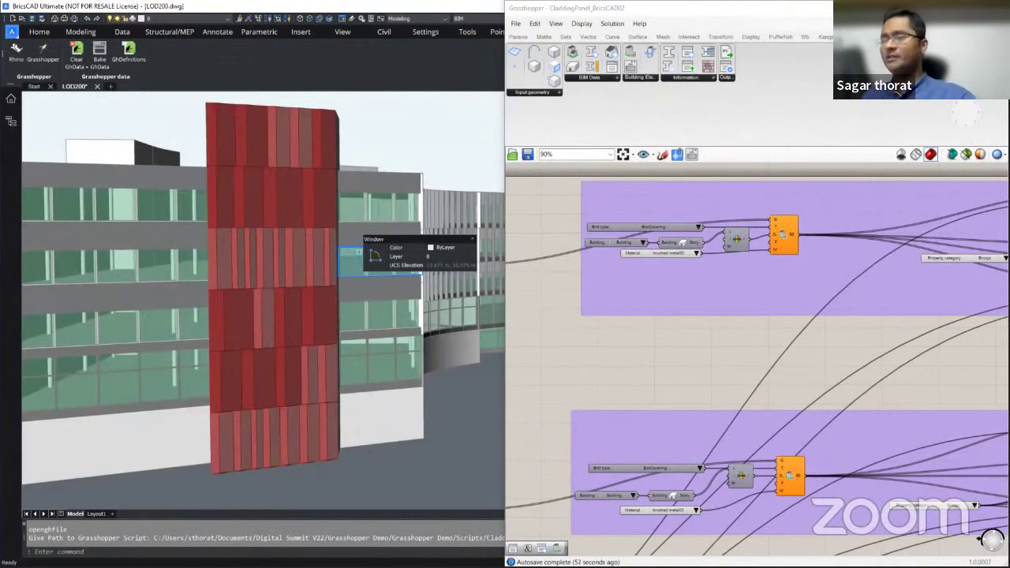
scroll(206, 75, "up", 1)
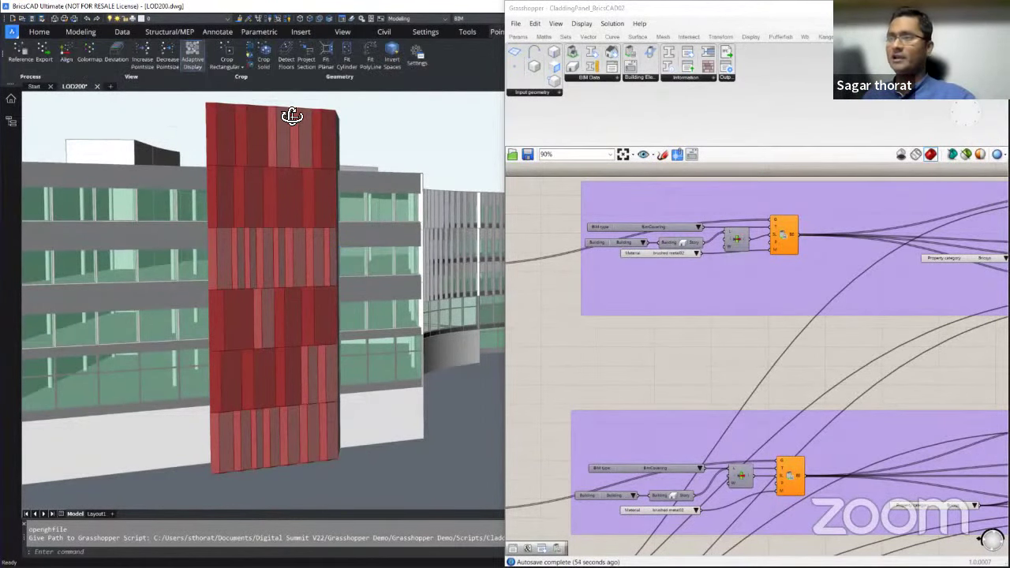
middle_click_drag(292, 116, 94, 129, "shift")
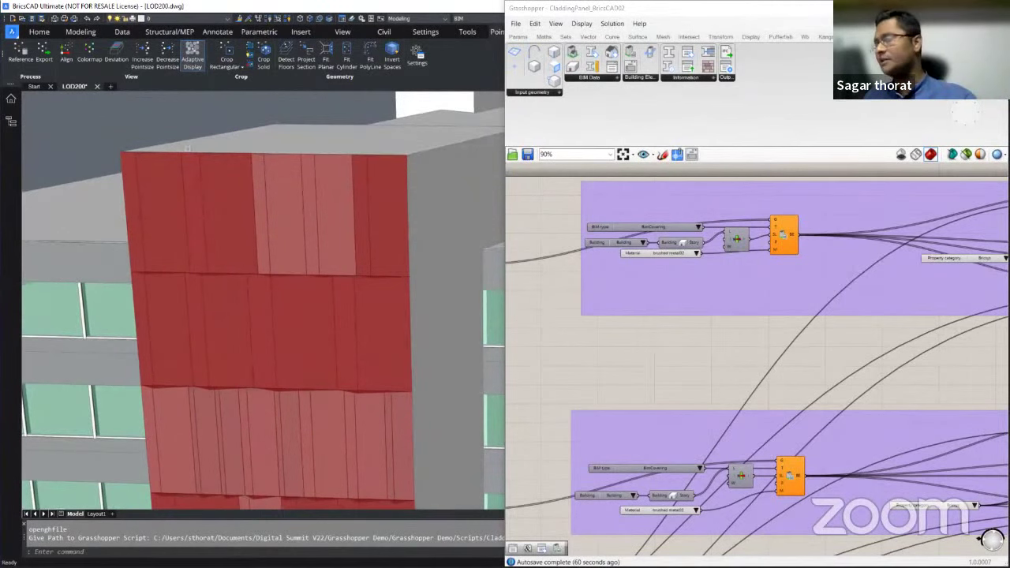
scroll(187, 147, "down", 3)
middle_click_drag(250, 198, 373, 168, "shift")
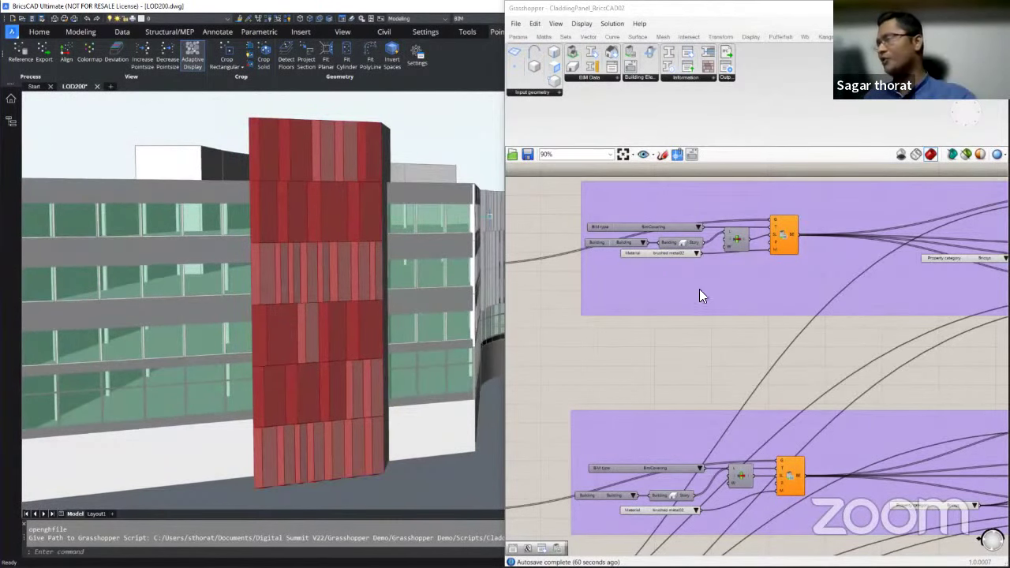
Assign the tower's front wall and adjoining side wall to the BcIn_Entity component as multiple BricsCAD entities
scroll(700, 295, "down", 6)
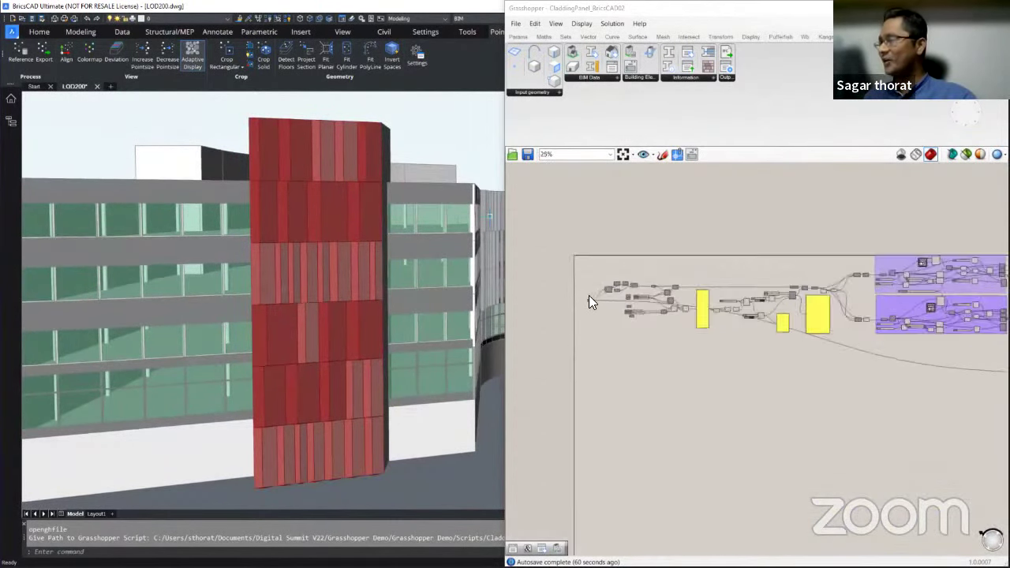
scroll(589, 296, "up", 10)
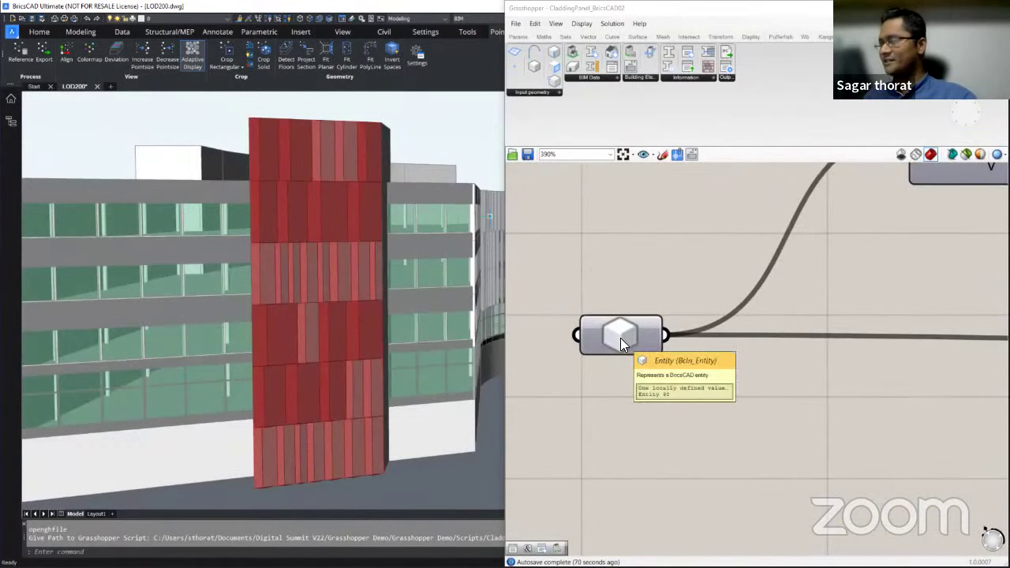
left_click(621, 338)
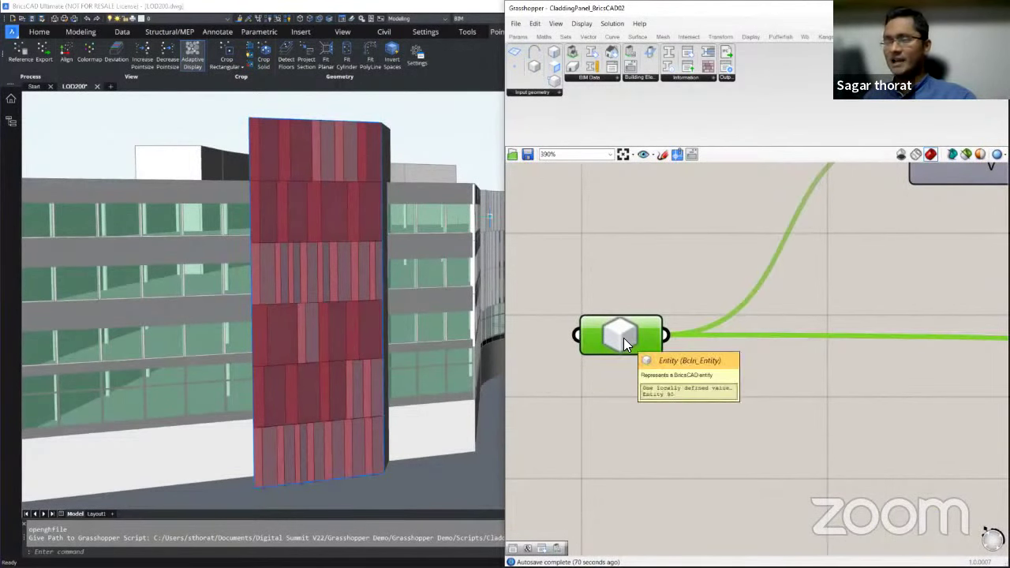
scroll(318, 271, "down", 2)
middle_click_drag(325, 273, 278, 295, "shift")
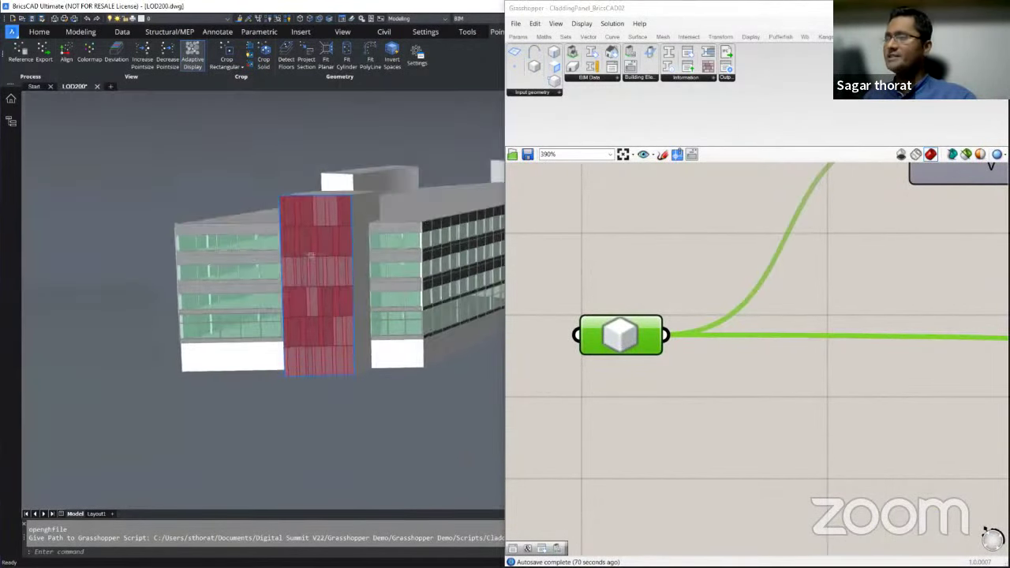
scroll(354, 244, "up", 5)
right_click(620, 338)
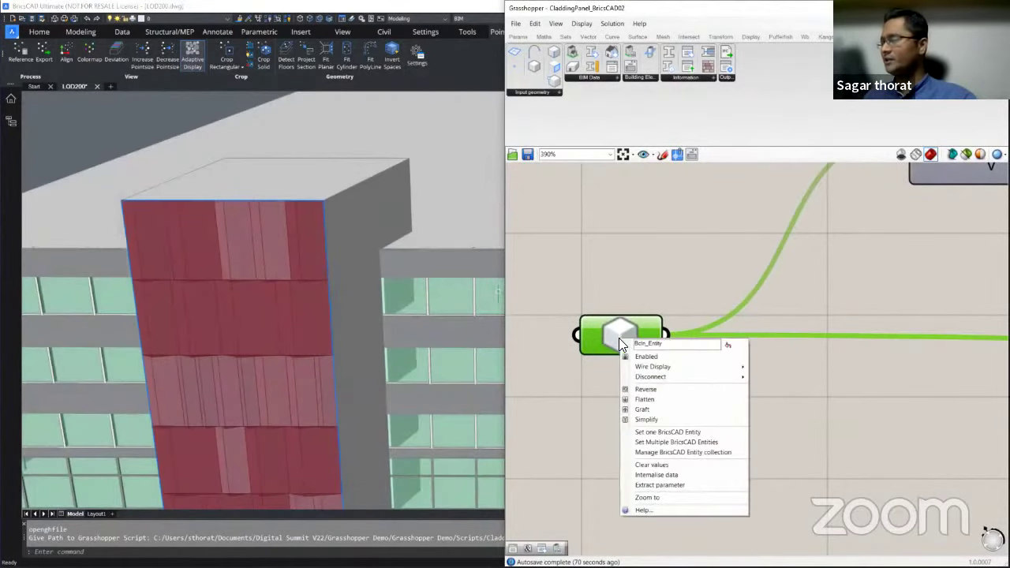
left_click(682, 442)
left_click(302, 243)
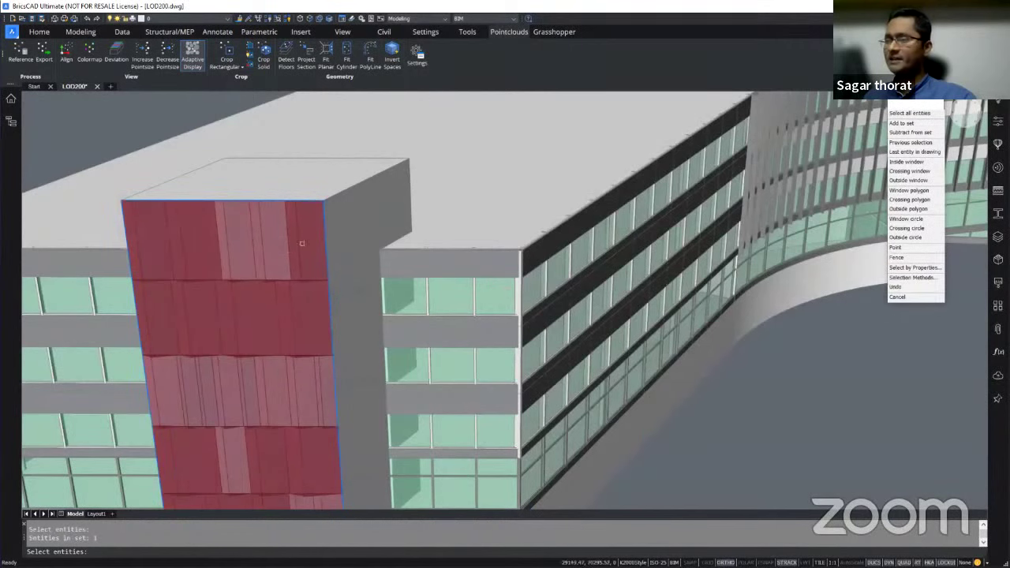
left_click(347, 221)
key("Return")
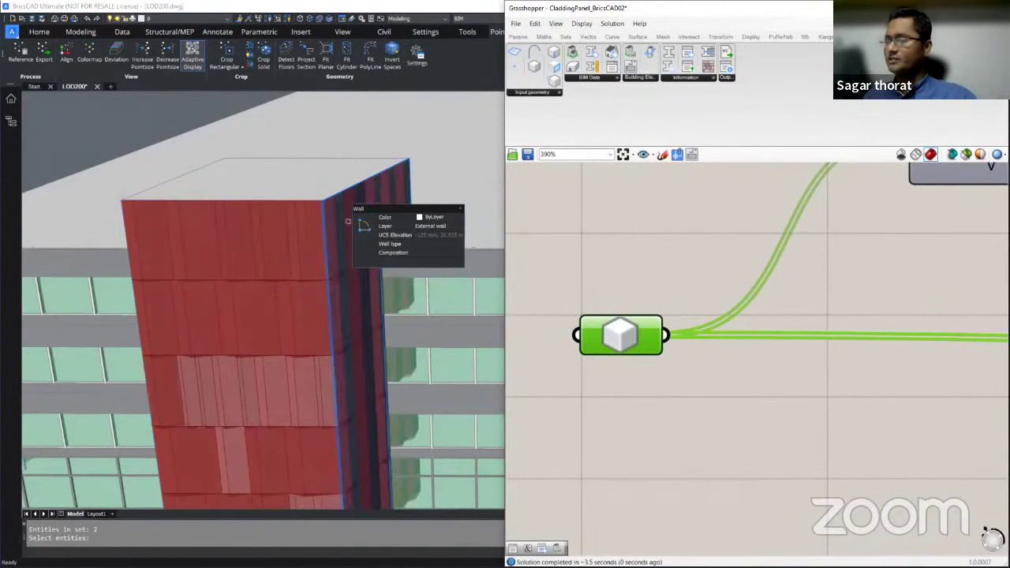
Examine the cladding preview across the two tower walls and around their shared corner
scroll(347, 229, "down", 3)
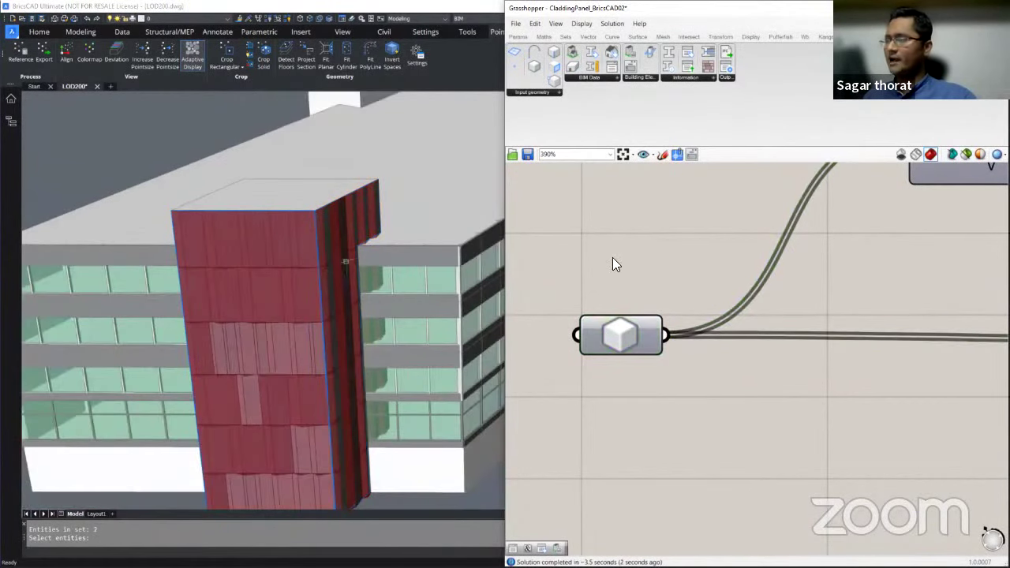
middle_click_drag(354, 271, 273, 291, "shift")
scroll(267, 210, "up", 3)
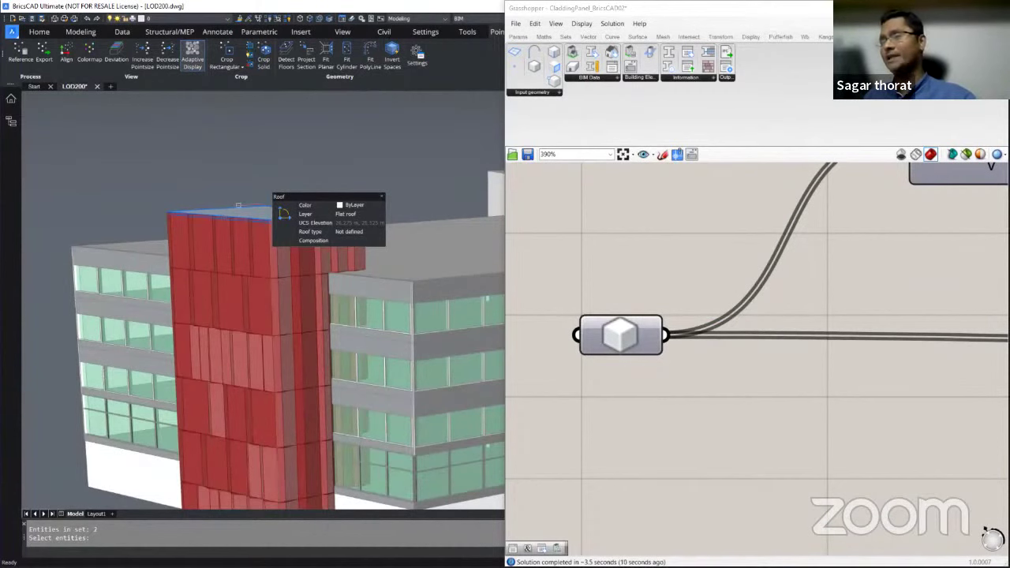
middle_click_drag(238, 205, 301, 228, "shift")
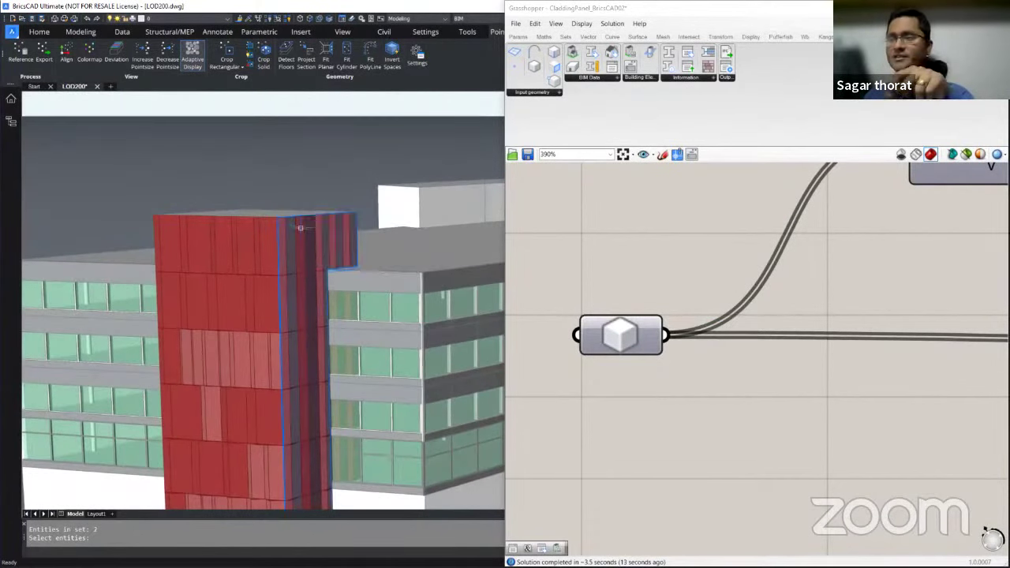
scroll(301, 228, "up", 1)
scroll(287, 228, "down", 1)
Set the BcIn_Entity component to one BricsCAD entity, the tower's front wall, and deselect the component
right_click(239, 282)
left_click(631, 335)
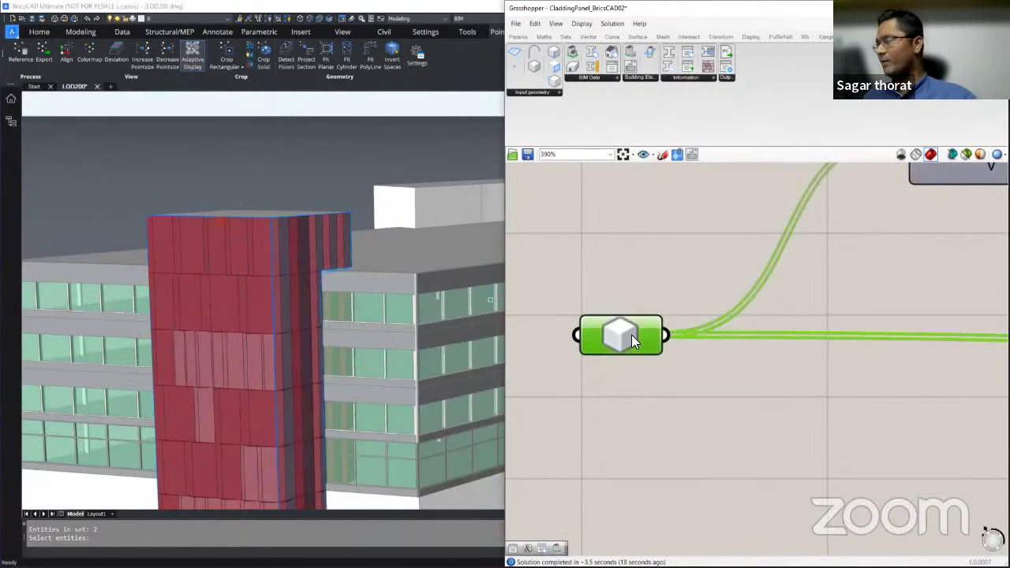
right_click(632, 335)
left_click(696, 431)
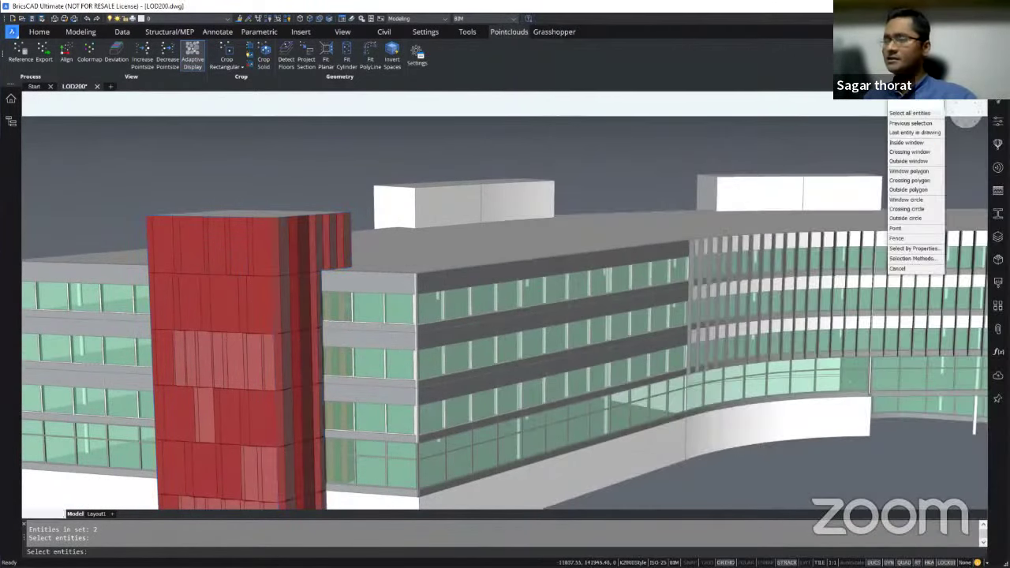
left_click(251, 264)
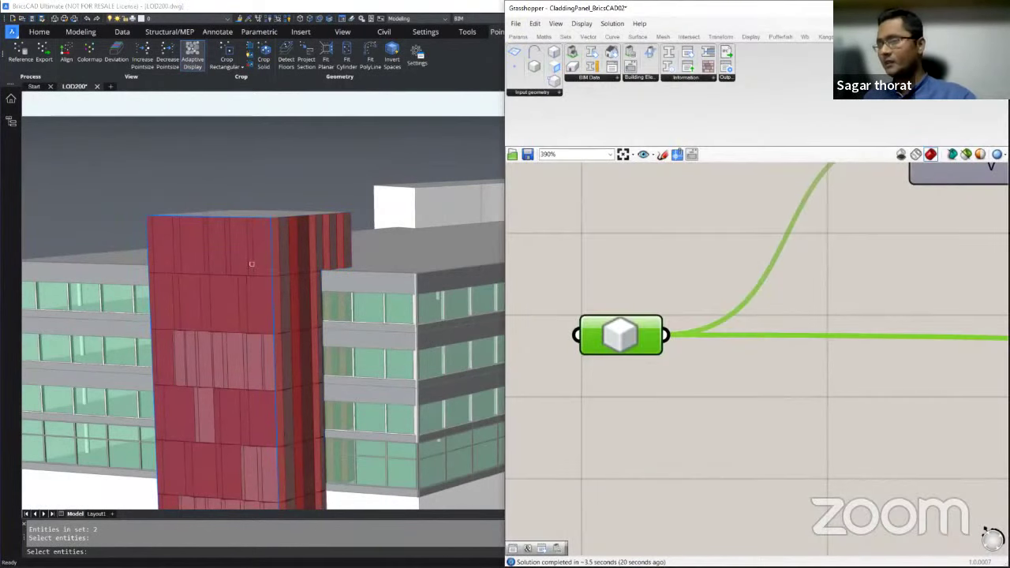
scroll(252, 264, "down", 4)
middle_click_drag(339, 272, 447, 266, "shift")
scroll(208, 288, "up", 3)
left_click(623, 283)
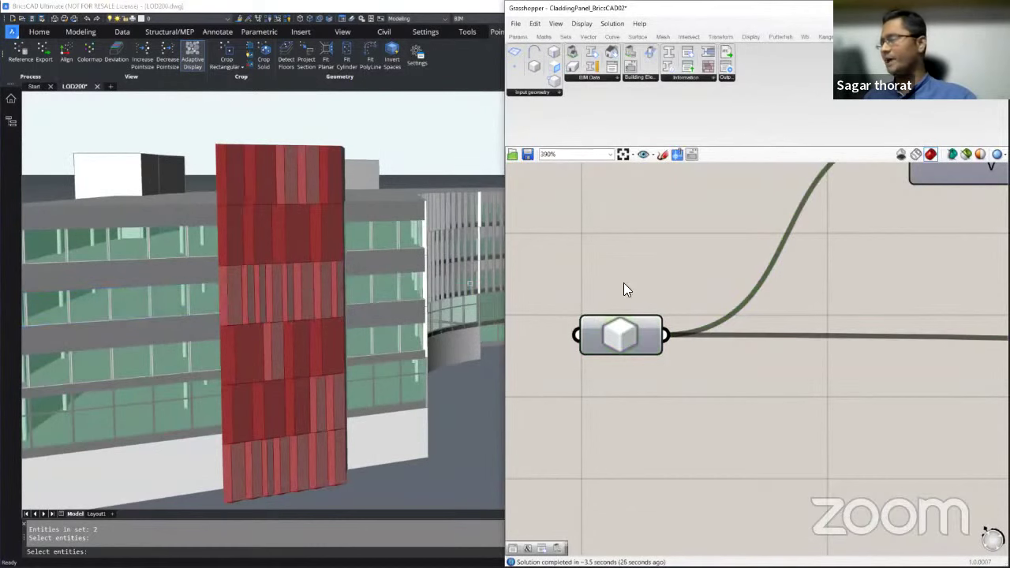
Set the U Count slider of the cladding script to 3
scroll(592, 304, "down", 5)
scroll(797, 290, "up", 6)
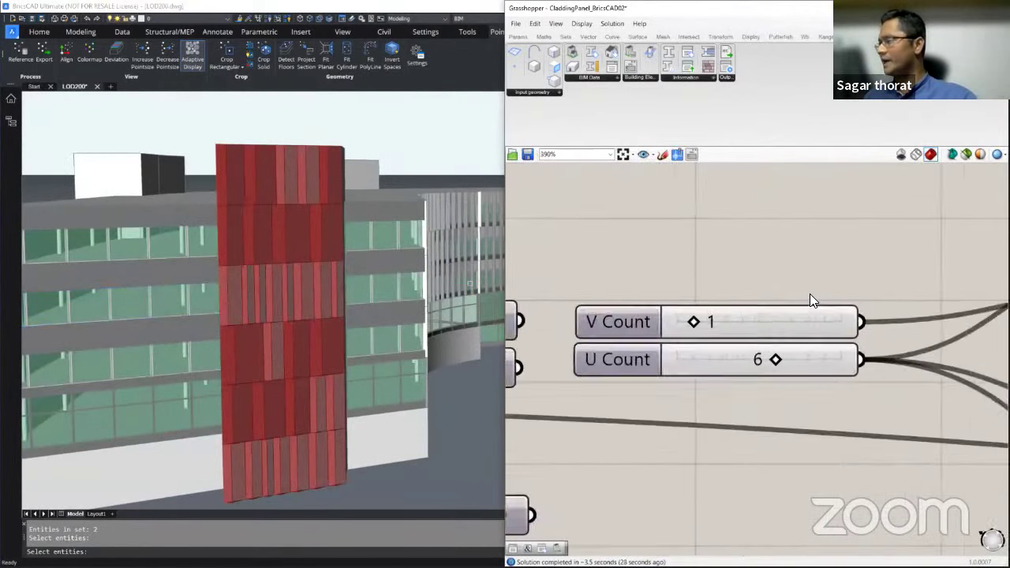
scroll(811, 300, "up", 1)
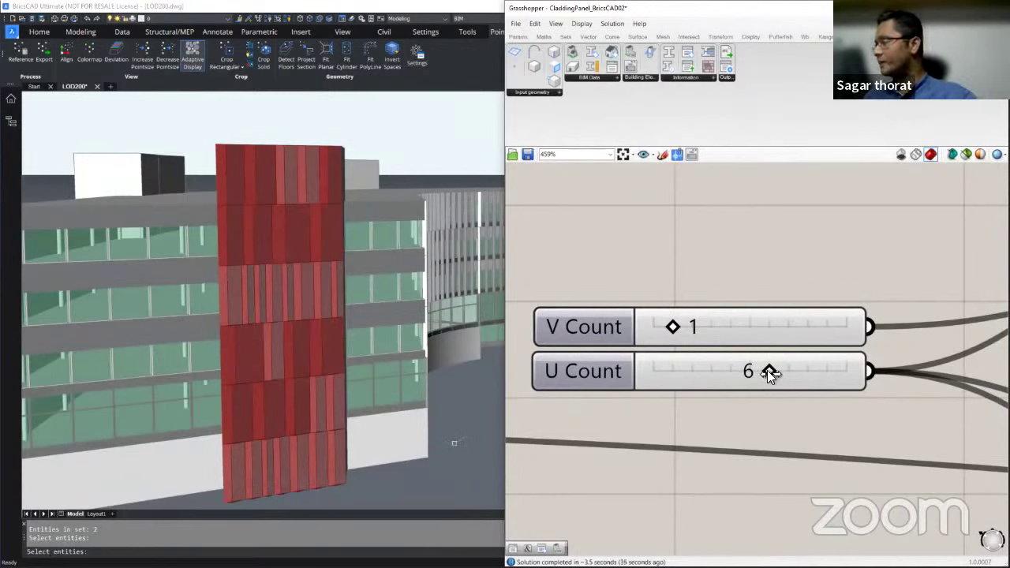
scroll(693, 371, "down", 4)
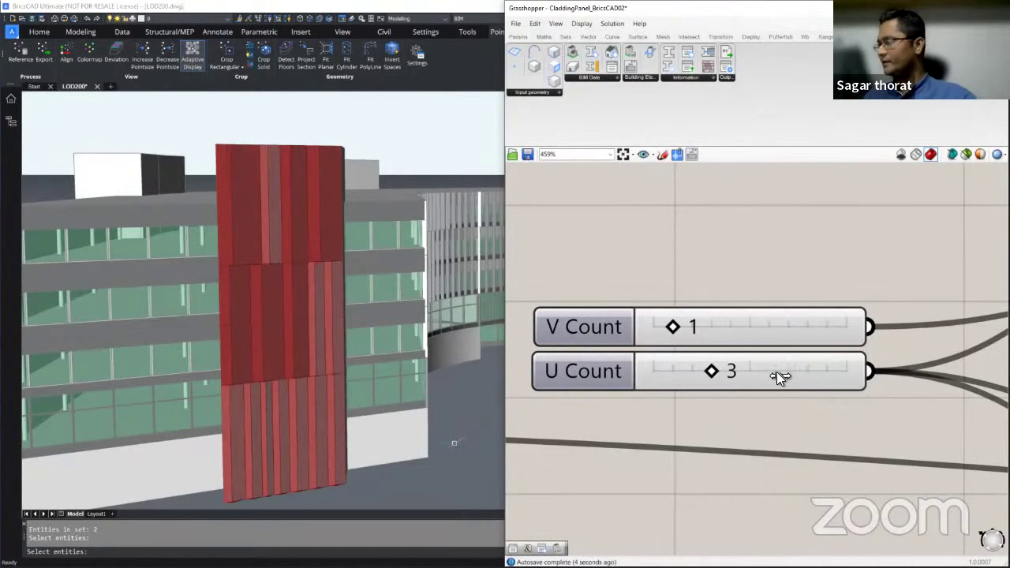
Raise the U Count slider through 6 to 8 and view the tower's cladding from above
scroll(776, 372, "up", 1)
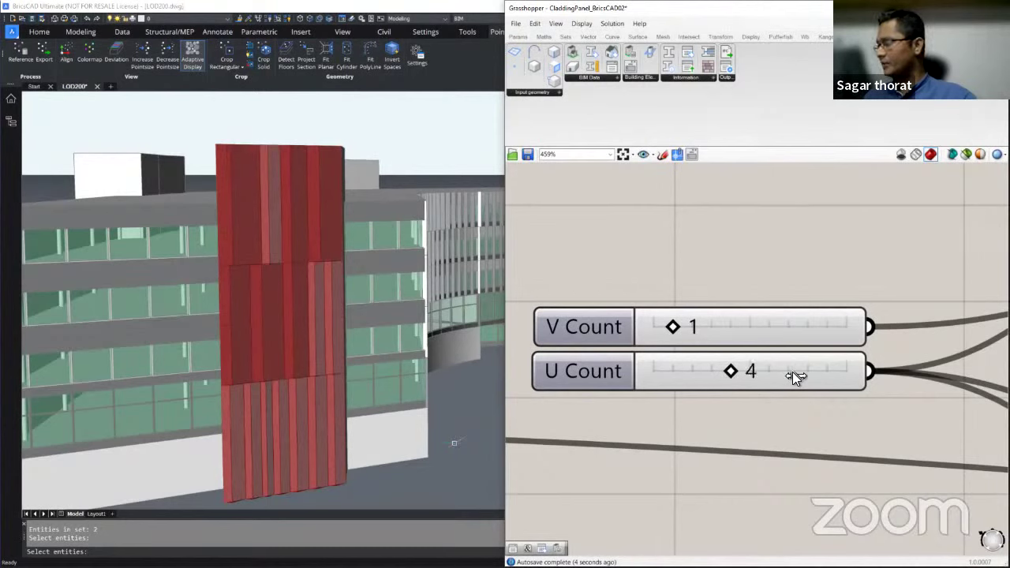
left_click_drag(736, 371, 782, 369)
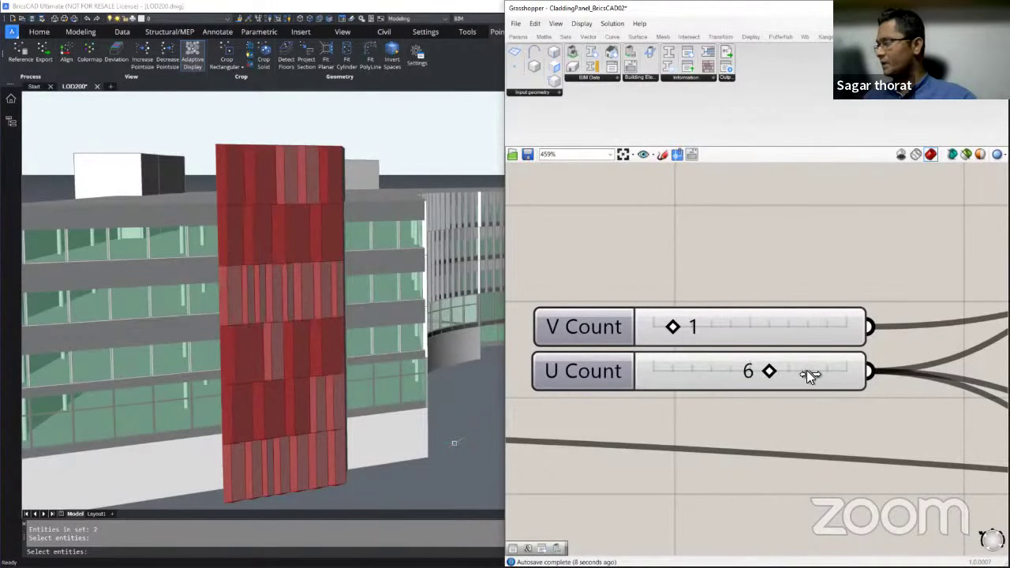
scroll(807, 370, "up", 1)
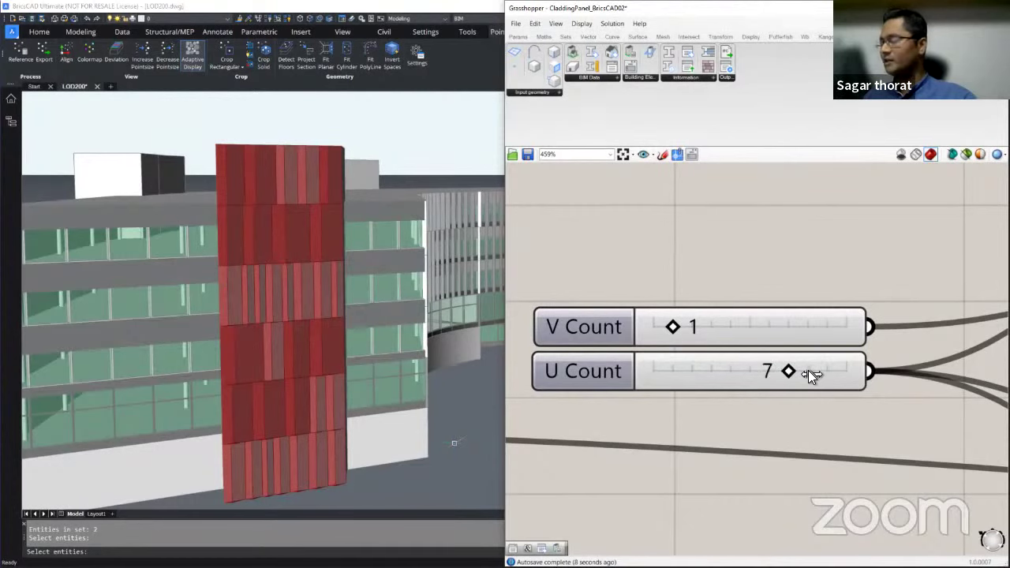
scroll(818, 362, "up", 1)
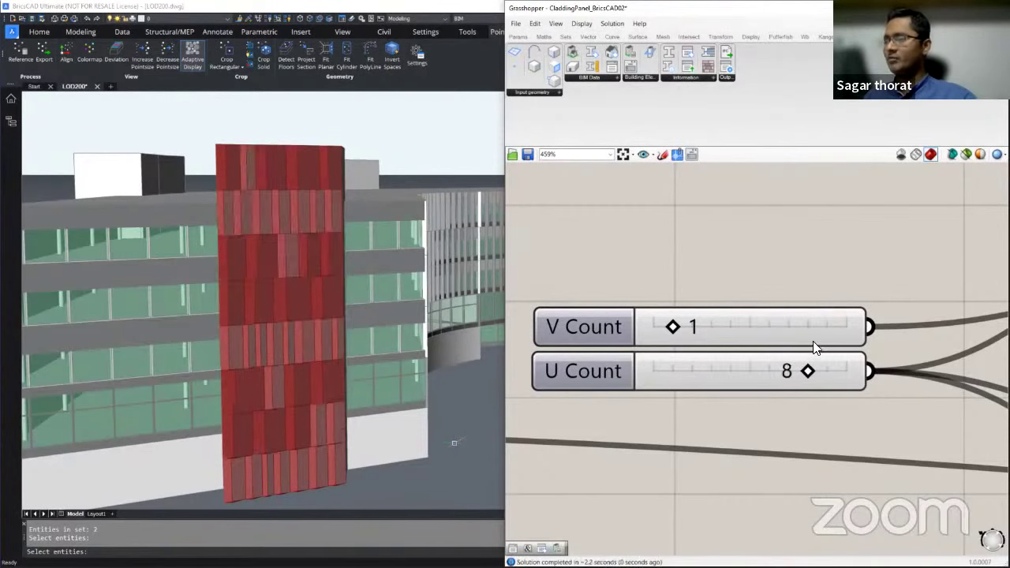
middle_click_drag(390, 229, 410, 344, "shift")
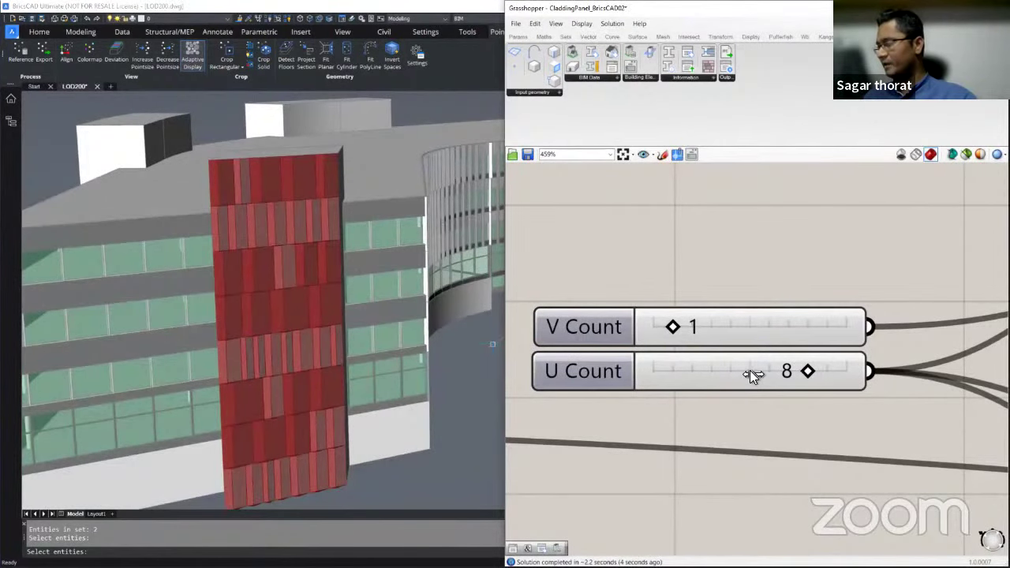
Set the U Count slider back to 6 and view the cladding from the tower's corner side
scroll(770, 370, "down", 1)
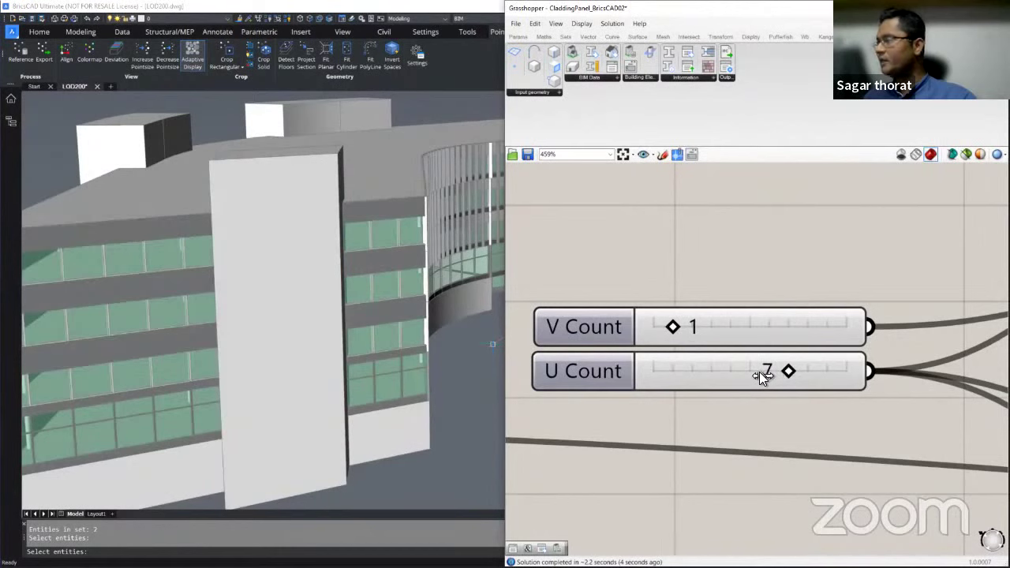
scroll(759, 372, "down", 1)
scroll(364, 274, "down", 3)
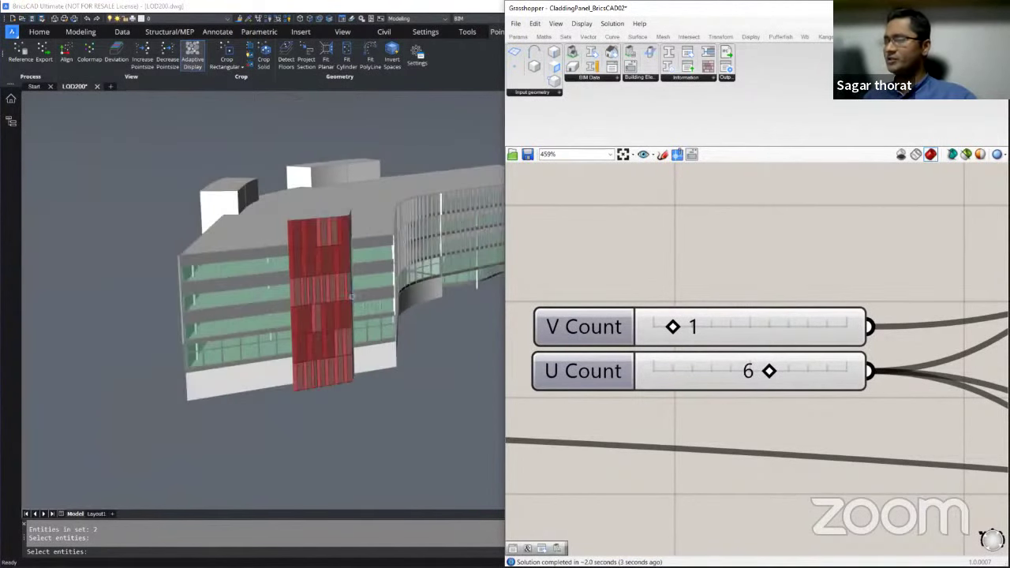
middle_click_drag(365, 273, 263, 311, "shift")
scroll(320, 240, "up", 3)
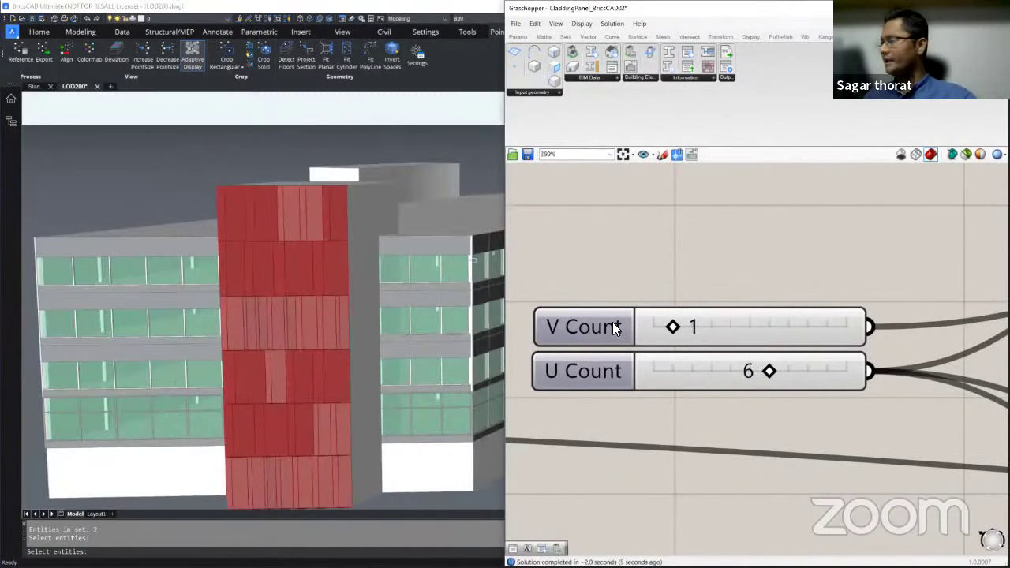
Examine the Random and Construct Domain components that follow the count and domain sliders
scroll(615, 323, "down", 5)
scroll(539, 415, "up", 4)
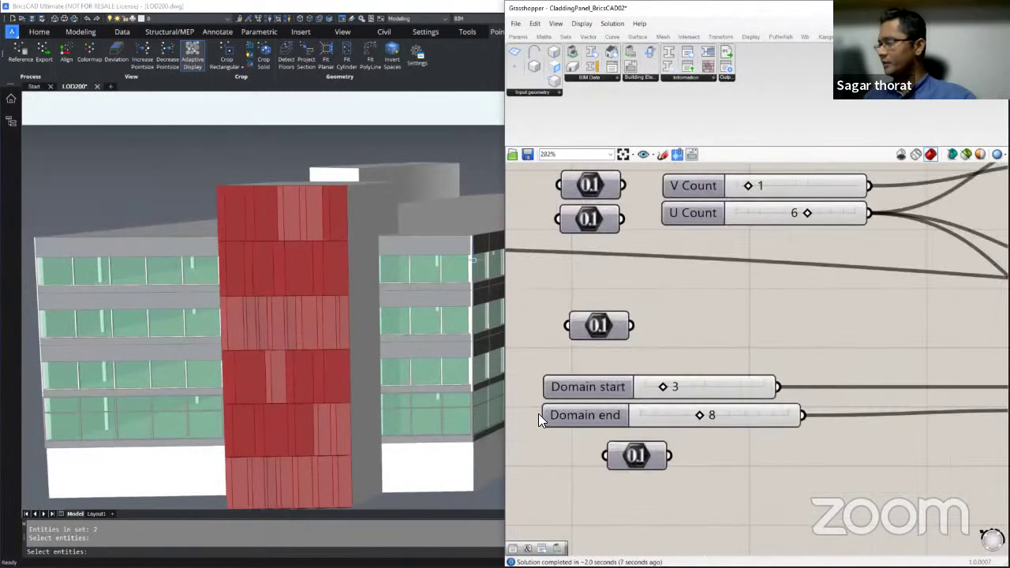
scroll(543, 395, "down", 2)
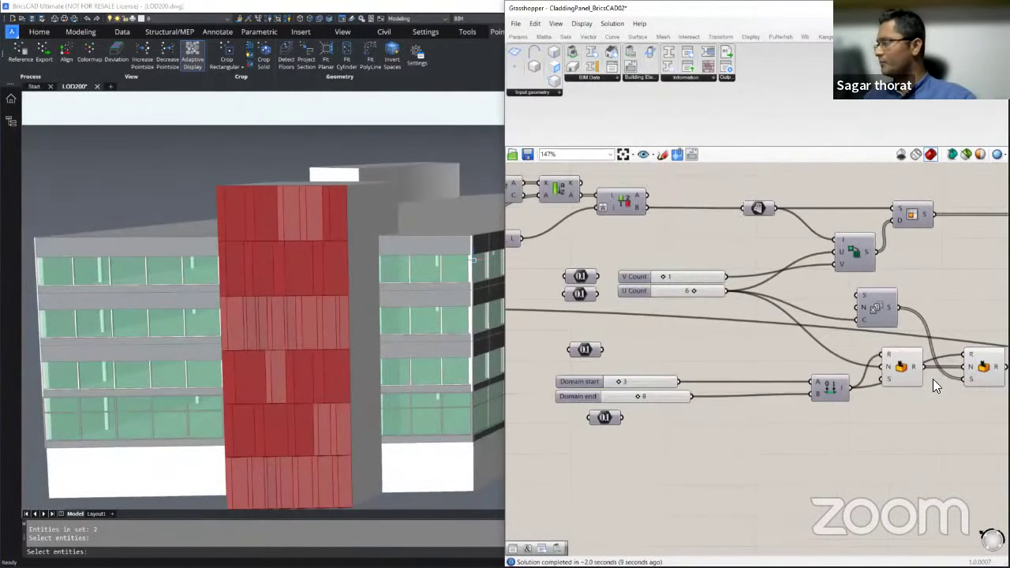
scroll(879, 358, "up", 5)
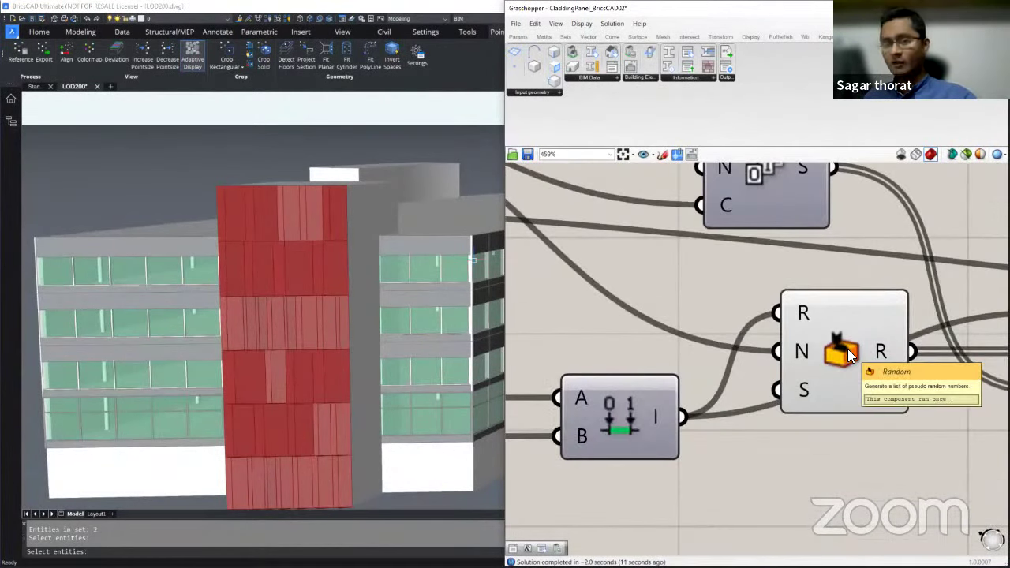
right_click_drag(630, 399, 716, 380)
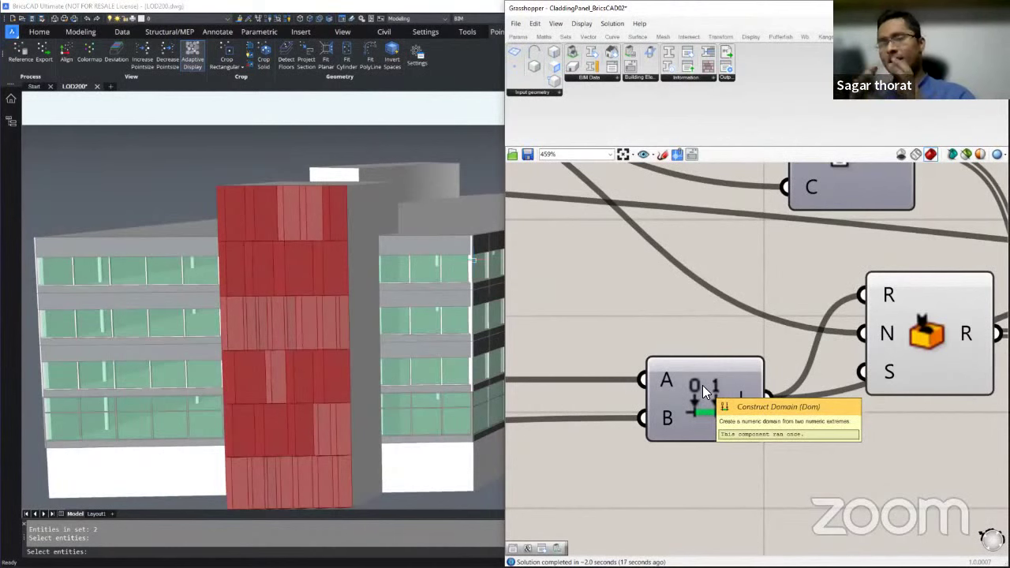
scroll(777, 341, "down", 5)
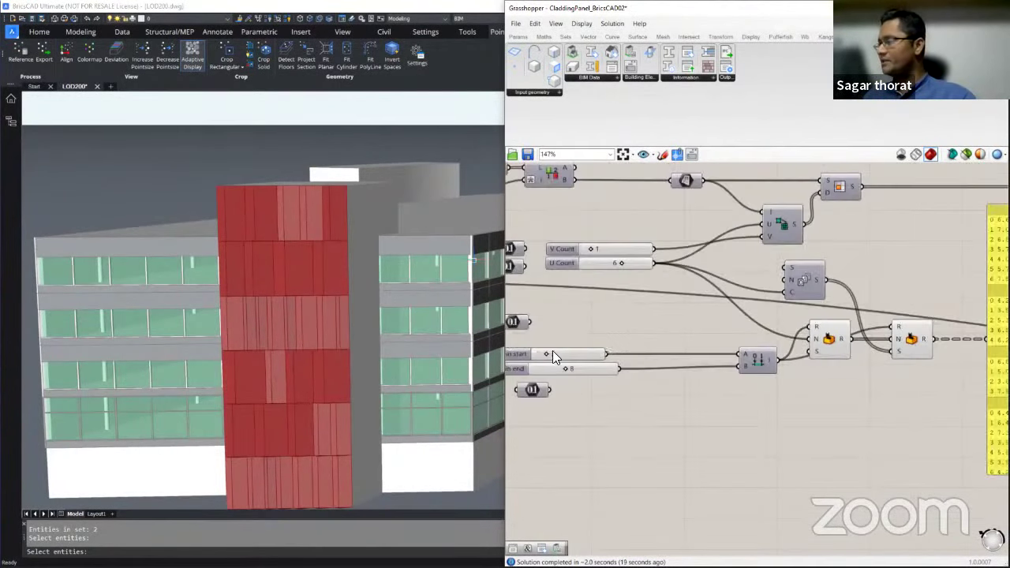
Reposition the unconnected number parameter beneath the Domain end slider and deselect it
scroll(521, 354, "up", 5)
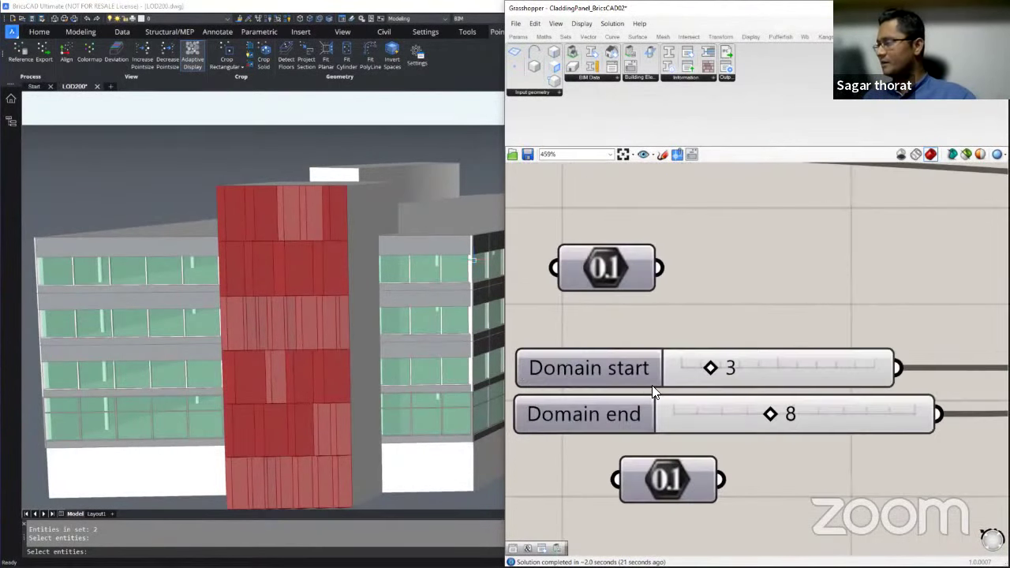
left_click(678, 478)
left_click_drag(677, 479, 610, 496)
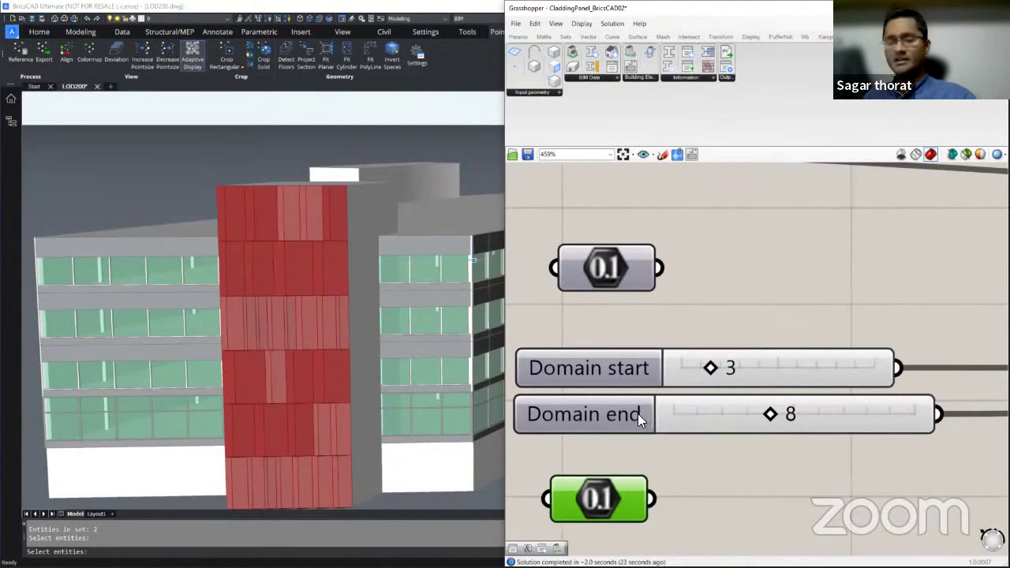
left_click(705, 310)
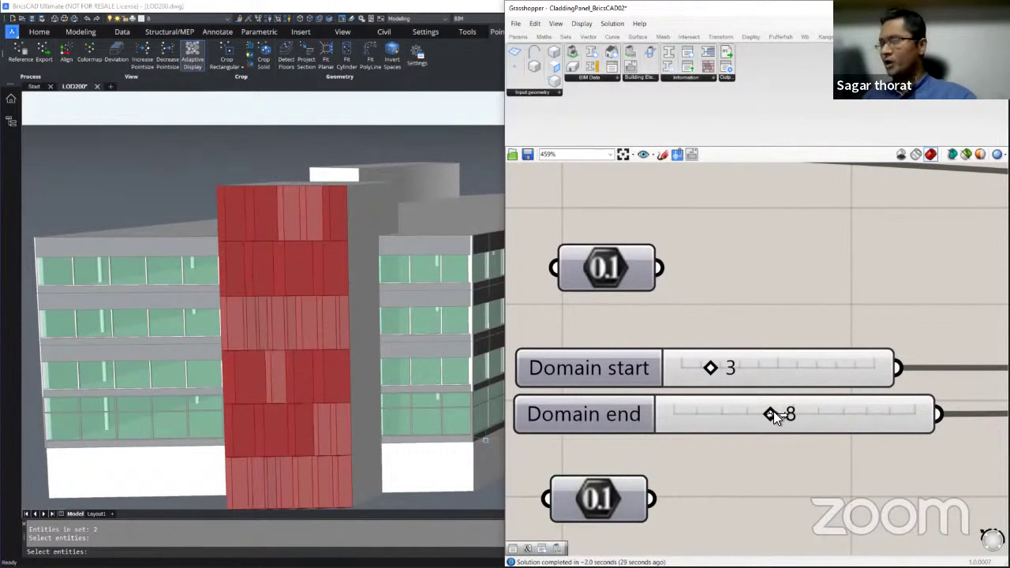
Try the Domain end slider at 15, return it to 8 and view the tower's front cladding
left_click(854, 411)
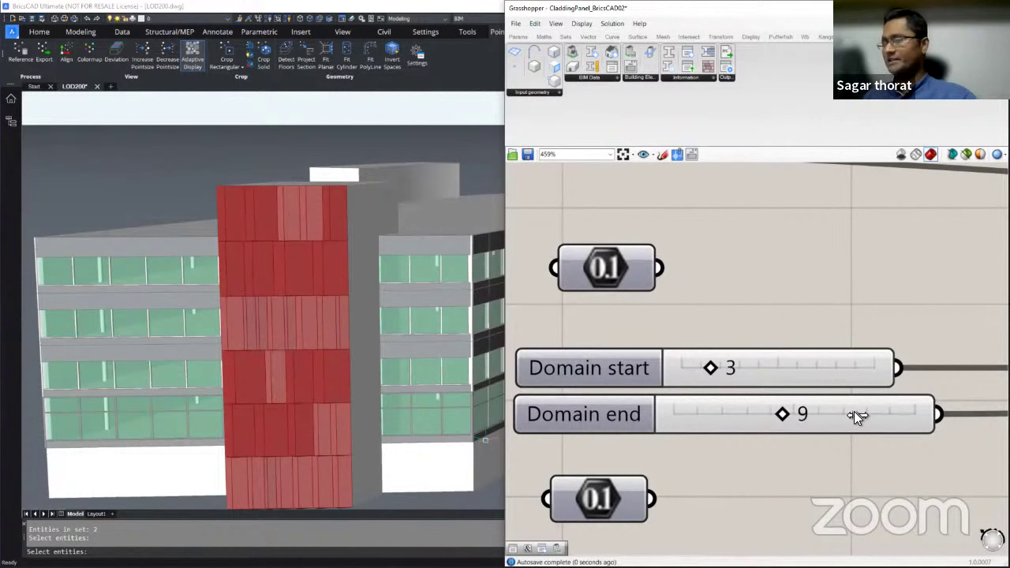
left_click(855, 414)
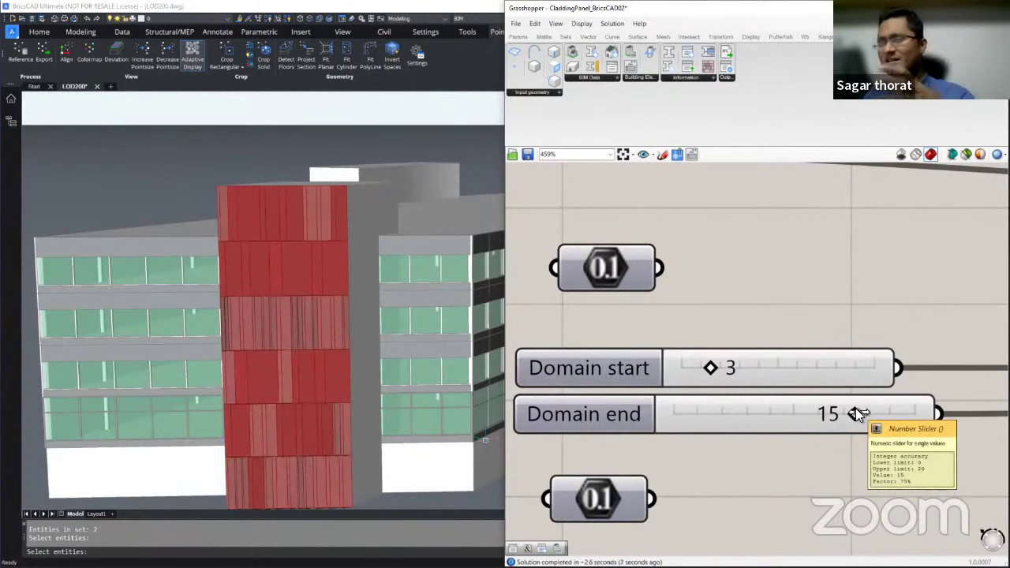
left_click(771, 416)
left_click(771, 414)
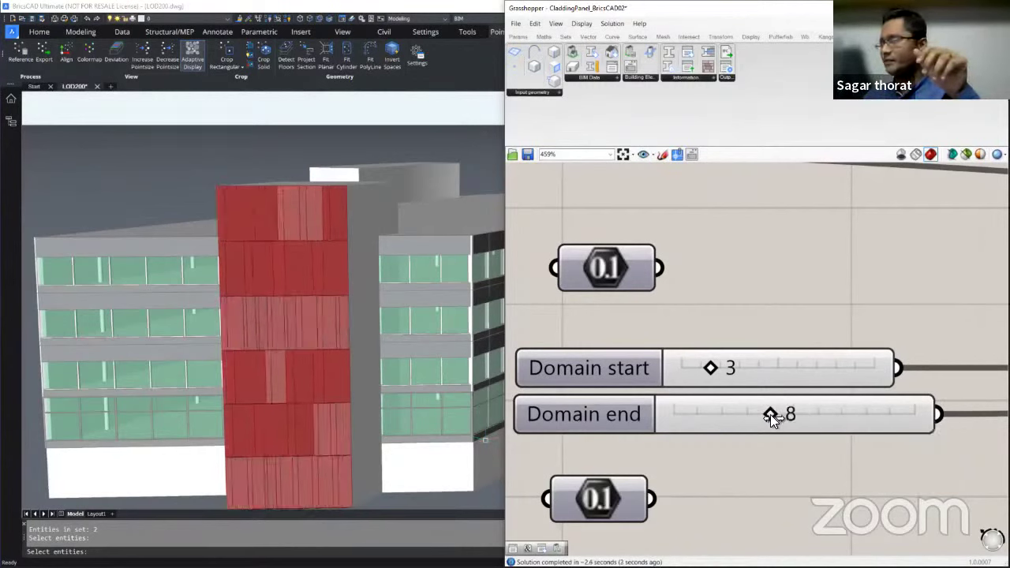
middle_click_drag(195, 303, 345, 291, "shift")
scroll(345, 291, "up", 2)
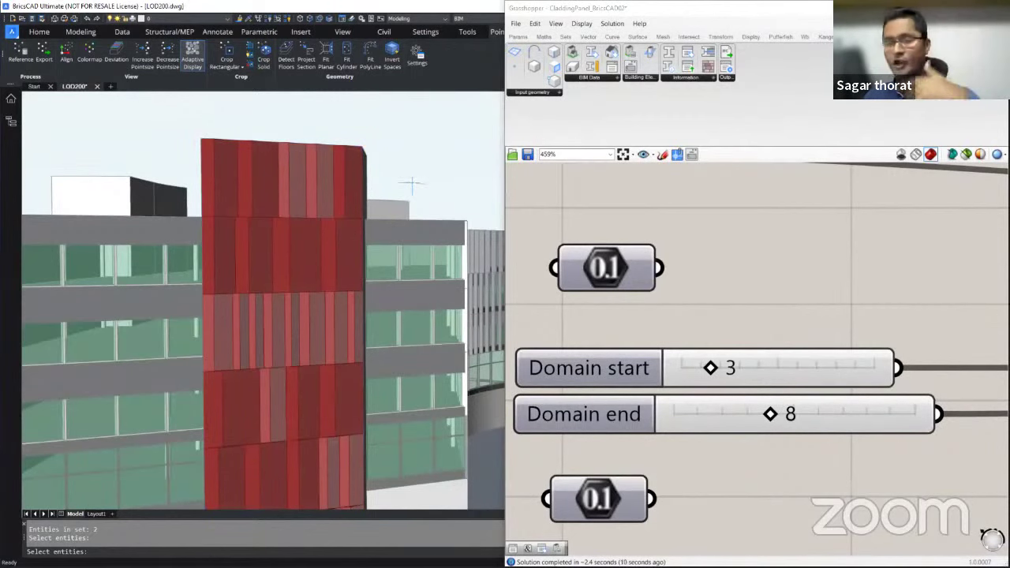
Examine the script as far as the BcIn_PanelDepth slider and the relief of the cladding panels from beneath the tower
scroll(631, 310, "down", 3)
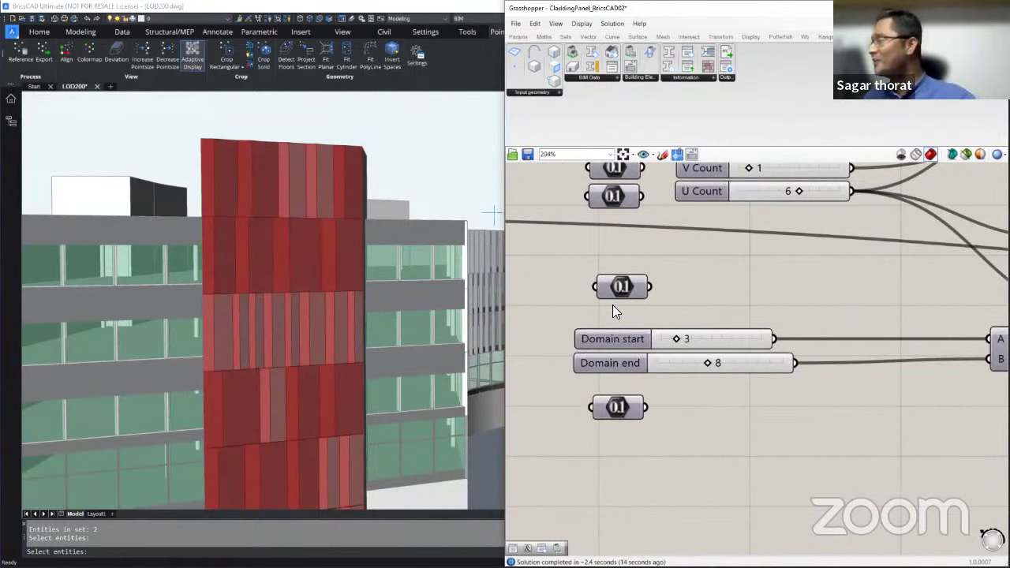
scroll(614, 306, "down", 3)
scroll(608, 305, "down", 5)
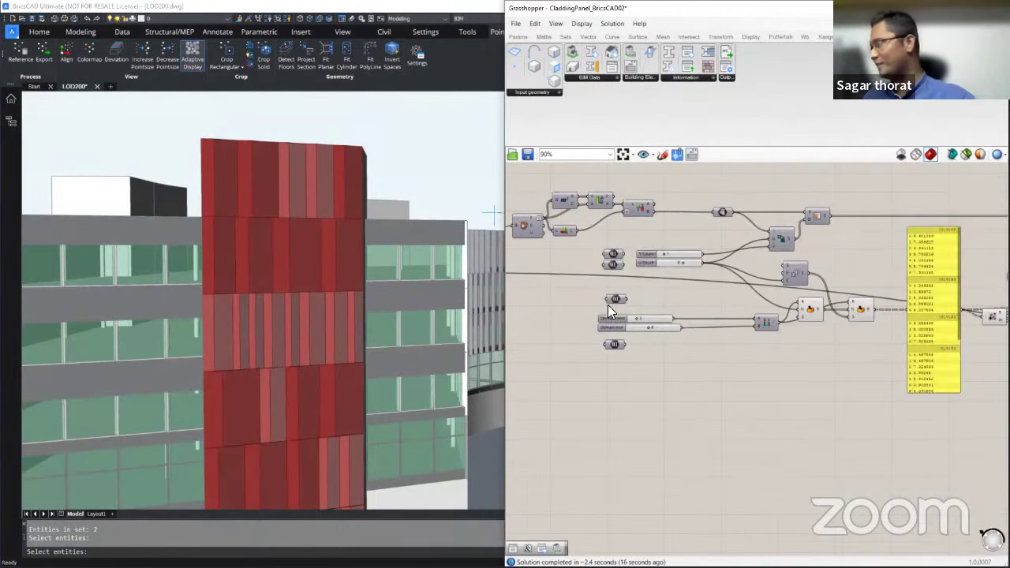
scroll(918, 279, "up", 5)
scroll(631, 292, "down", 3)
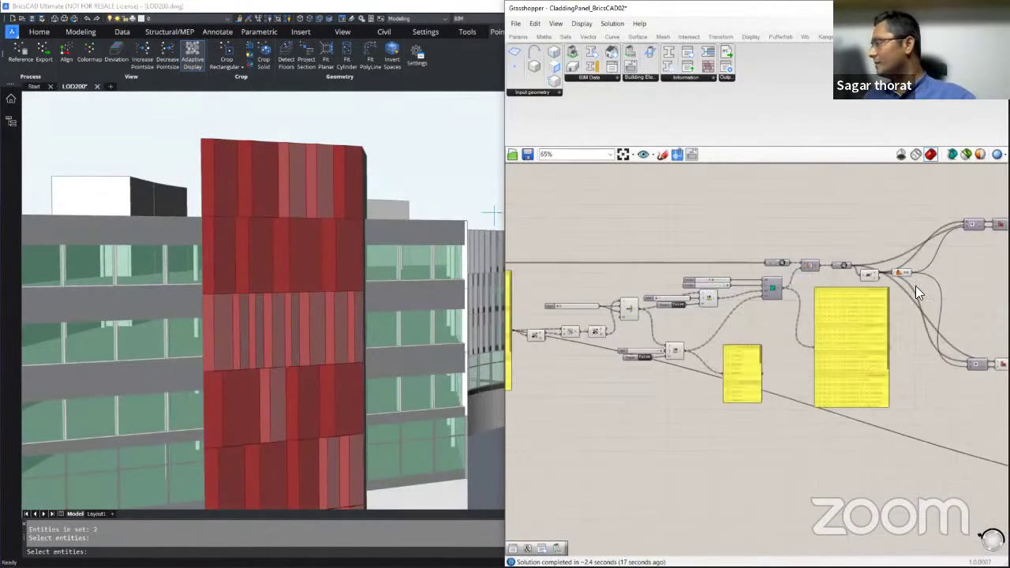
scroll(878, 290, "up", 2)
scroll(603, 276, "down", 4)
scroll(932, 277, "up", 7)
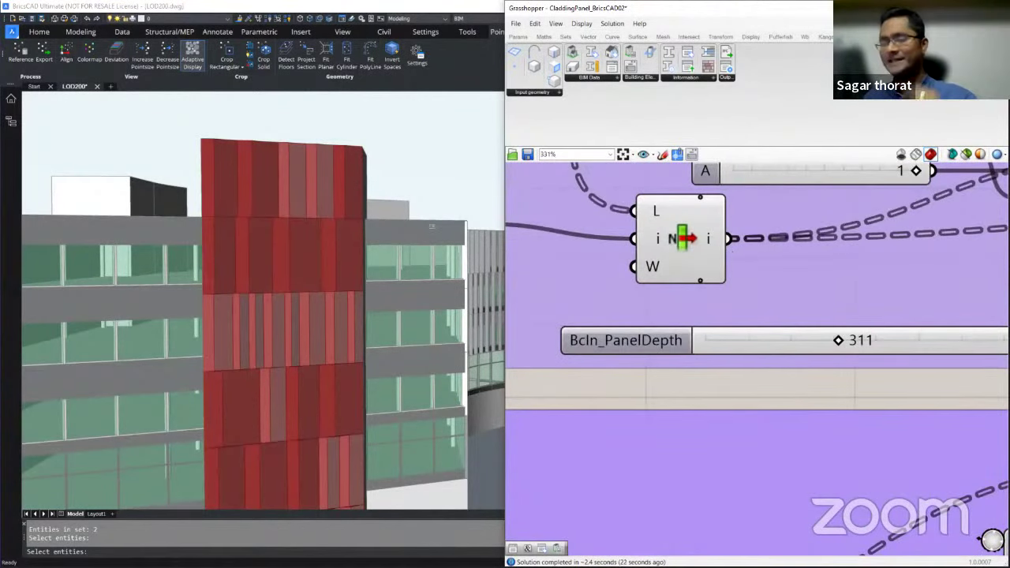
middle_click_drag(387, 262, 299, 300, "shift")
scroll(298, 235, "up", 2)
scroll(306, 218, "up", 2)
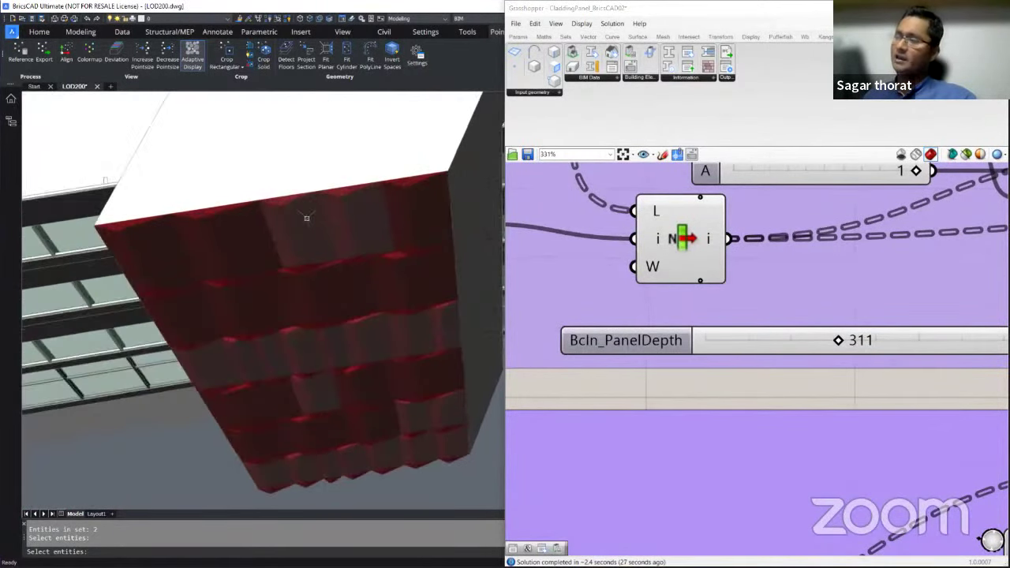
Increase the BcIn_PanelDepth slider to 592
left_click(808, 338)
scroll(617, 361, "down", 3)
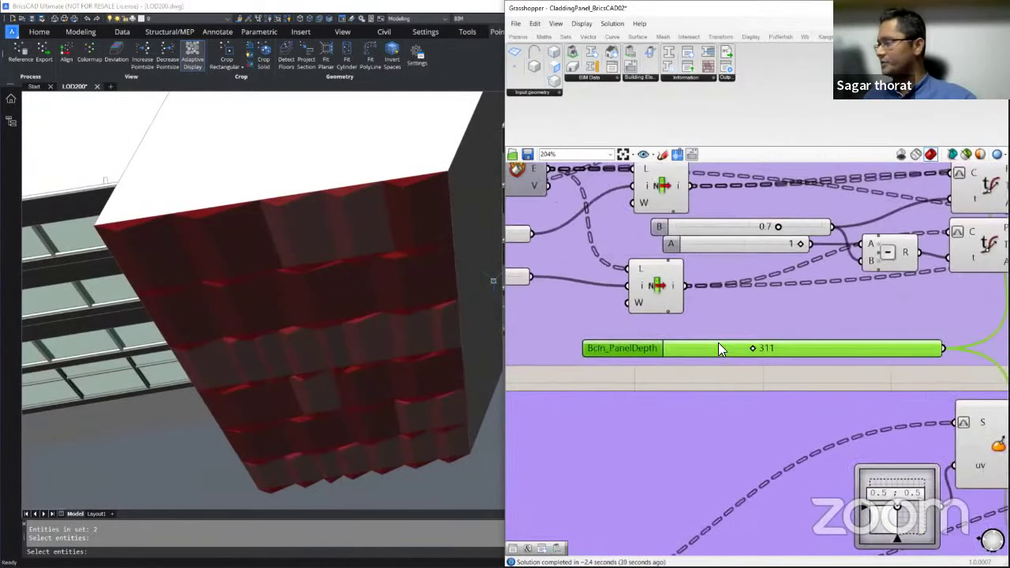
scroll(720, 348, "up", 3)
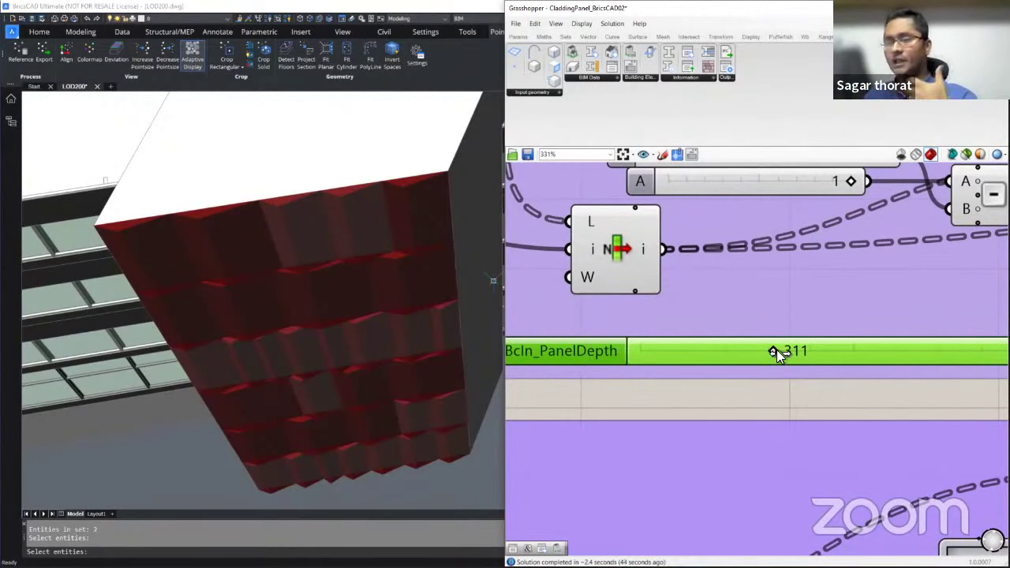
left_click(895, 349)
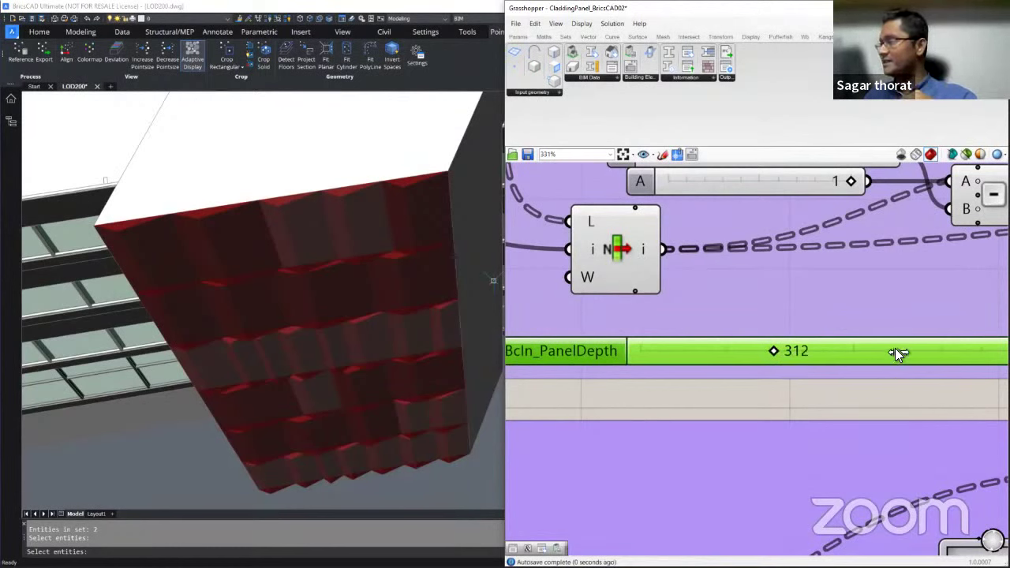
left_click_drag(896, 350, 897, 350)
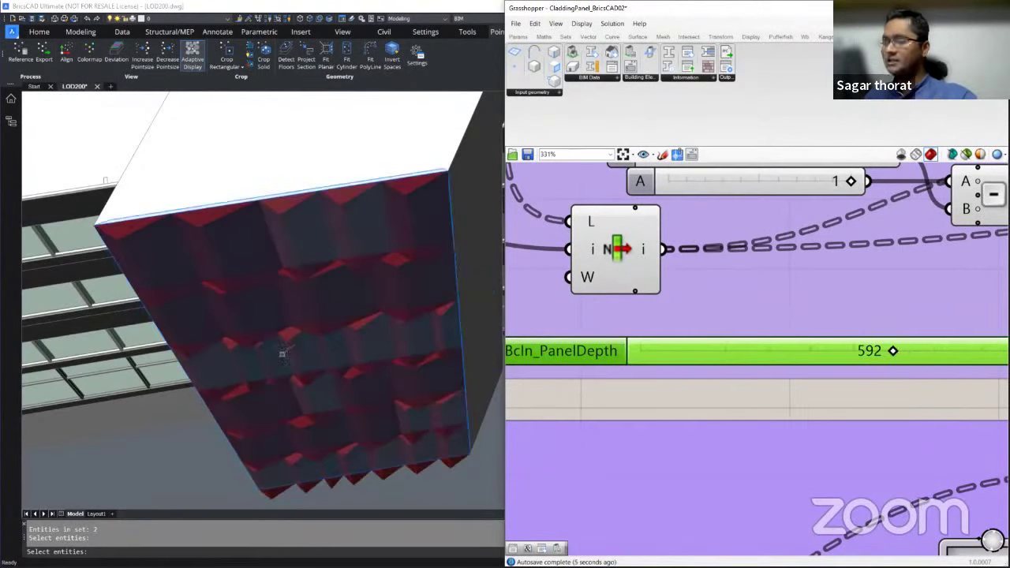
Examine the deeper cladding panels on the tower and the Solid Union component after the extrusions
middle_click_drag(314, 377, 245, 363, "shift")
scroll(296, 342, "down", 3)
scroll(620, 344, "down", 10)
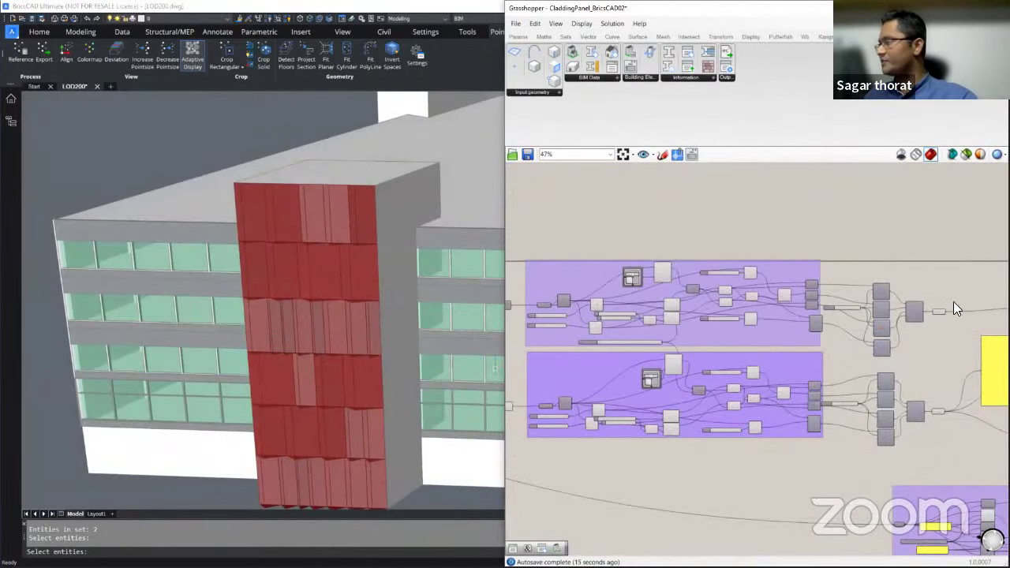
scroll(955, 303, "up", 7)
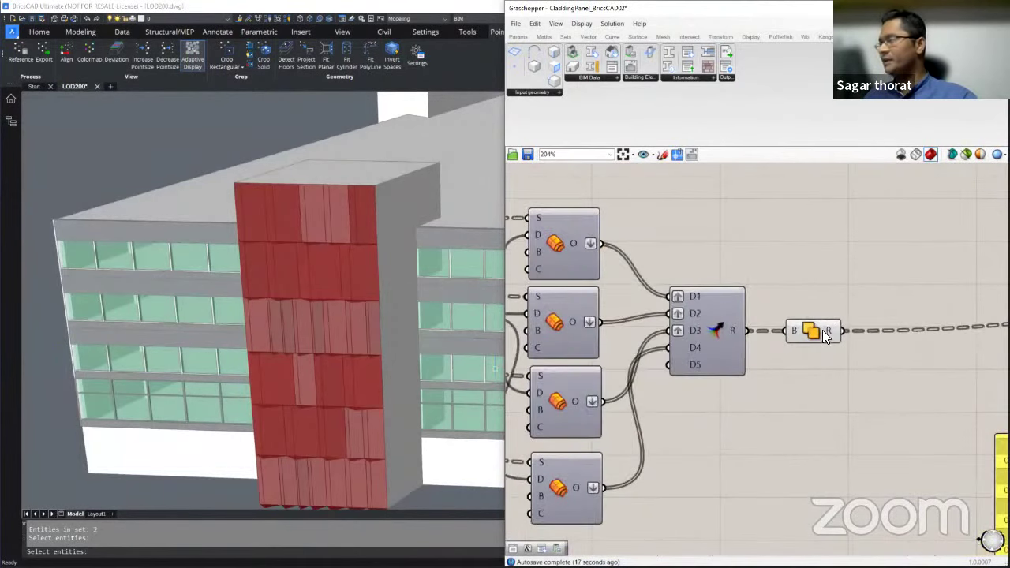
middle_click_drag(263, 358, 368, 311, "shift")
scroll(382, 315, "up", 2)
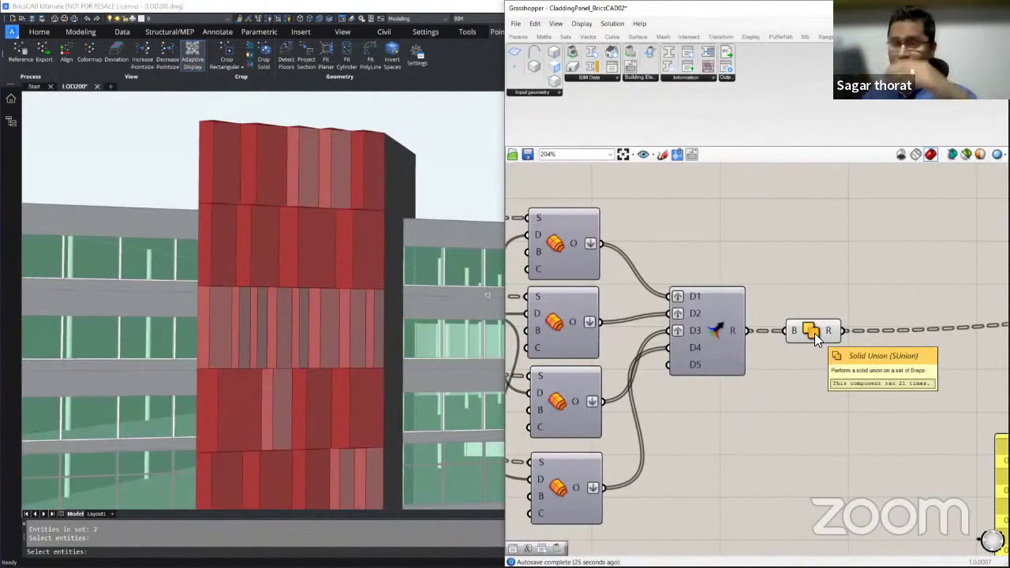
Examine the relief of the cladding panels along the tower's top edge up close, from below and from the front
middle_click_drag(370, 271, 307, 237, "shift")
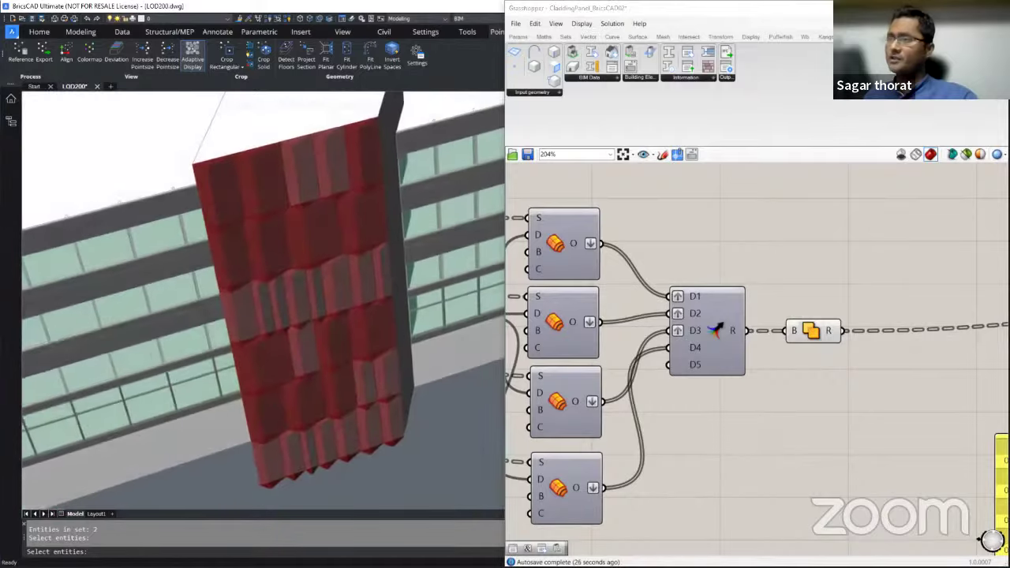
scroll(293, 222, "up", 5)
scroll(293, 224, "up", 5)
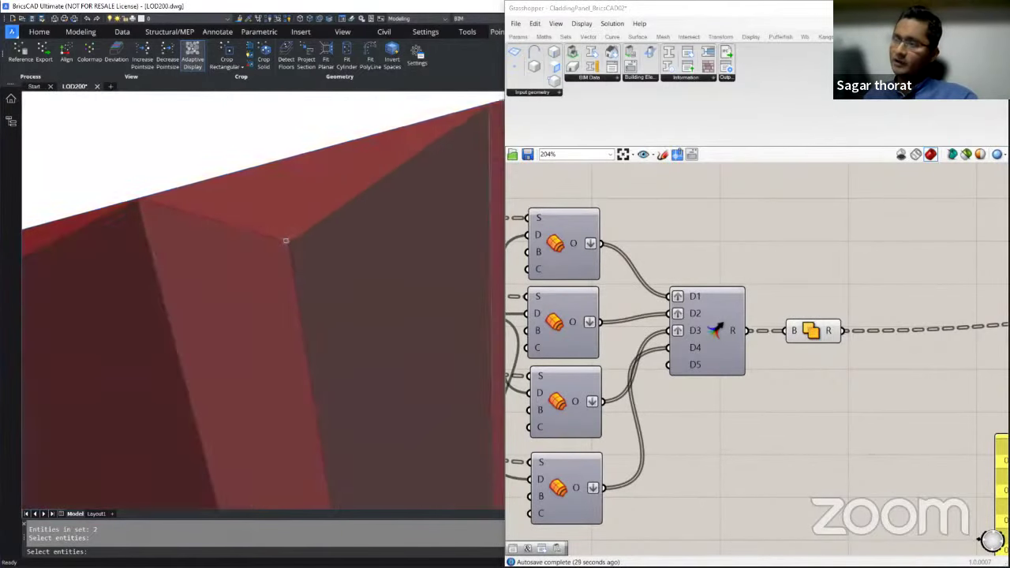
middle_click_drag(297, 236, 323, 168, "shift")
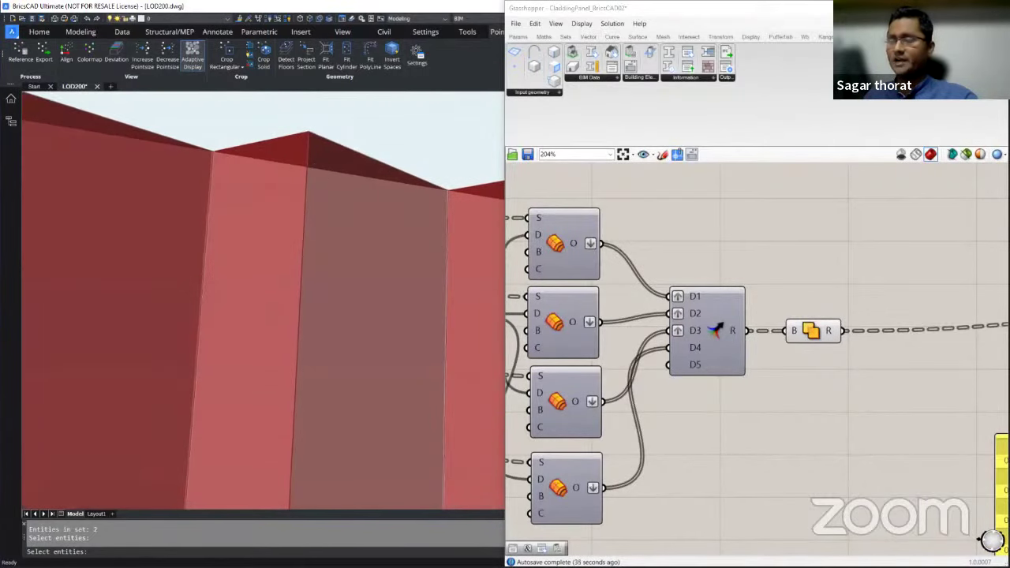
scroll(316, 189, "down", 6)
scroll(316, 233, "up", 5)
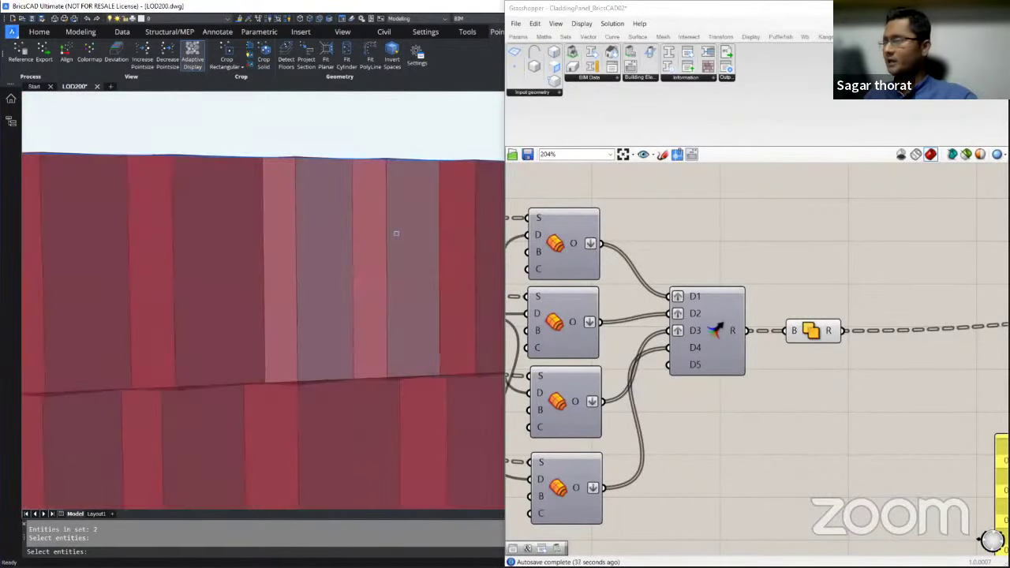
scroll(617, 262, "down", 3)
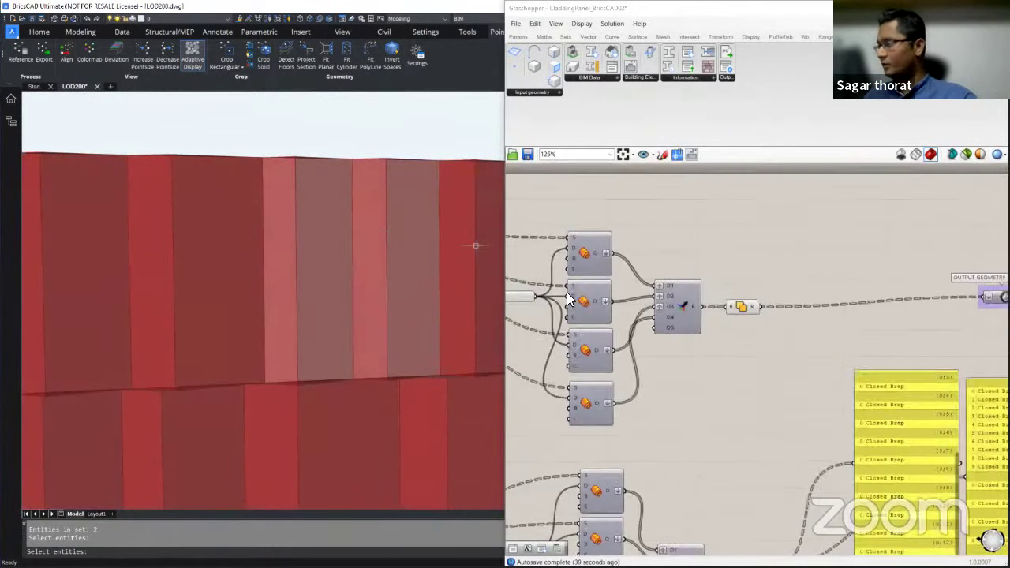
scroll(599, 352, "up", 2)
scroll(352, 285, "down", 2)
middle_click_drag(352, 285, 357, 300, "shift")
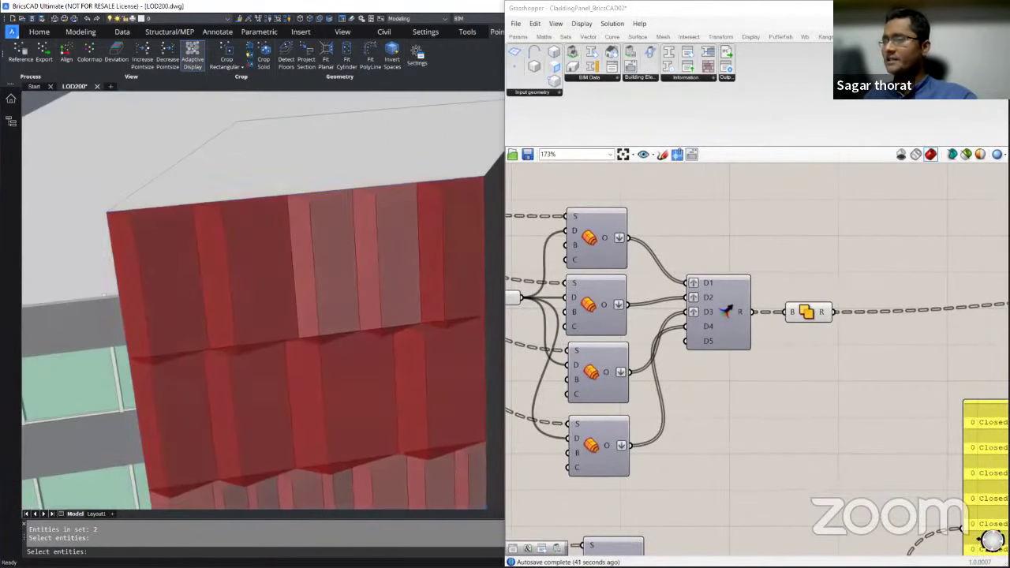
Highlight the cladding panels produced by the upper Solid Union component, view them on the tower, and clear the selection
left_click(805, 314)
scroll(333, 231, "down", 3)
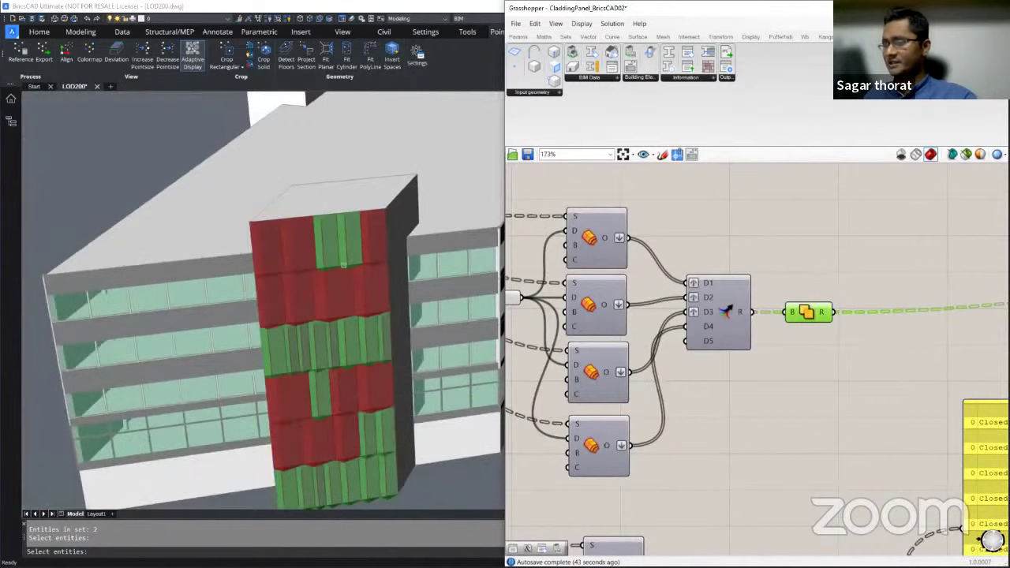
middle_click_drag(380, 330, 348, 293, "shift")
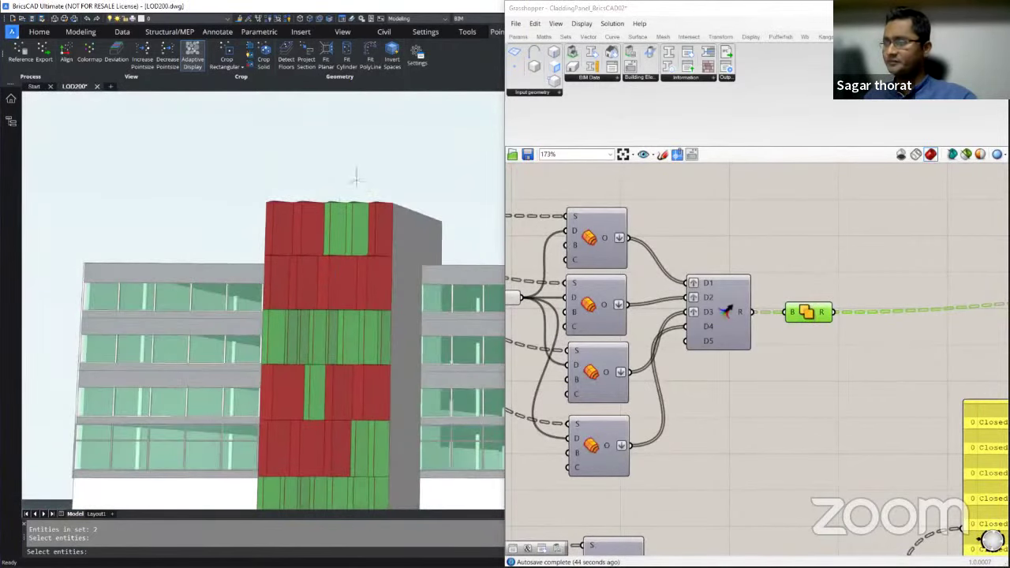
middle_click_drag(357, 180, 283, 162, "shift")
left_click(762, 243)
scroll(770, 303, "down", 3)
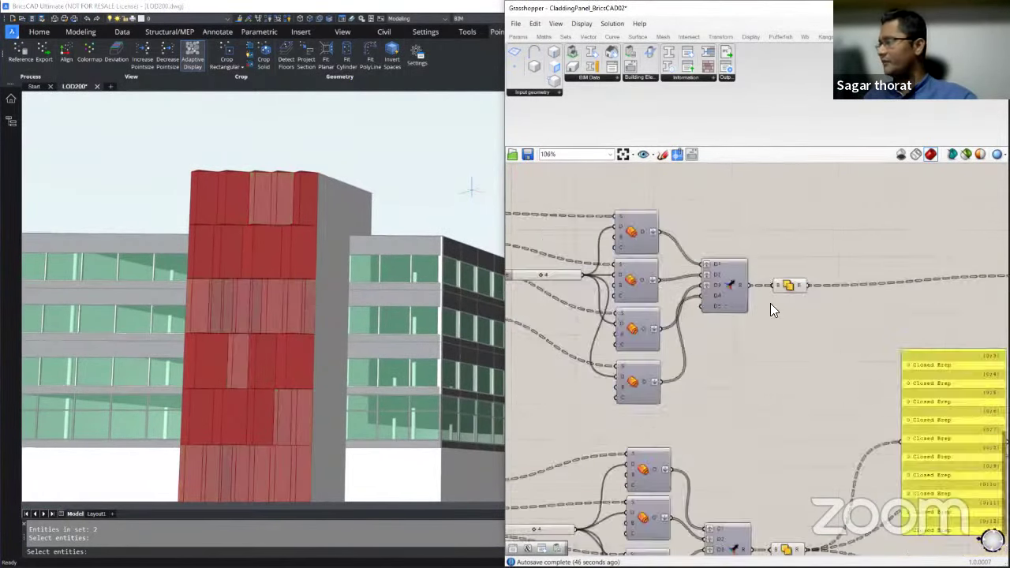
Select both Solid Union components together to highlight the complete set of cladding panels on the tower, and deselect them
scroll(772, 422, "down", 2)
scroll(772, 422, "up", 5)
left_click(765, 420)
middle_click_drag(330, 324, 442, 327, "shift")
left_click(705, 322)
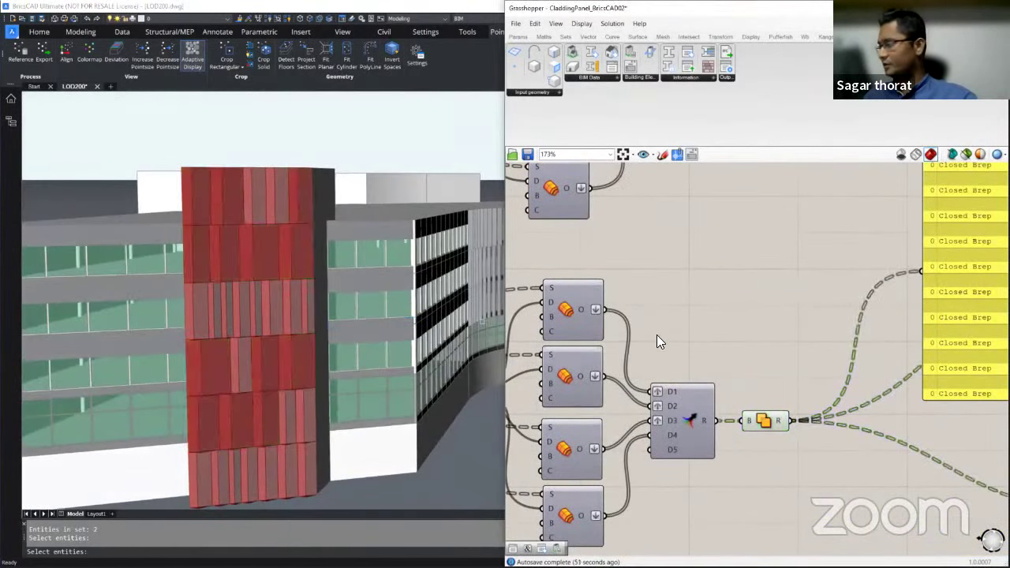
scroll(656, 324, "down", 4)
scroll(644, 204, "up", 2)
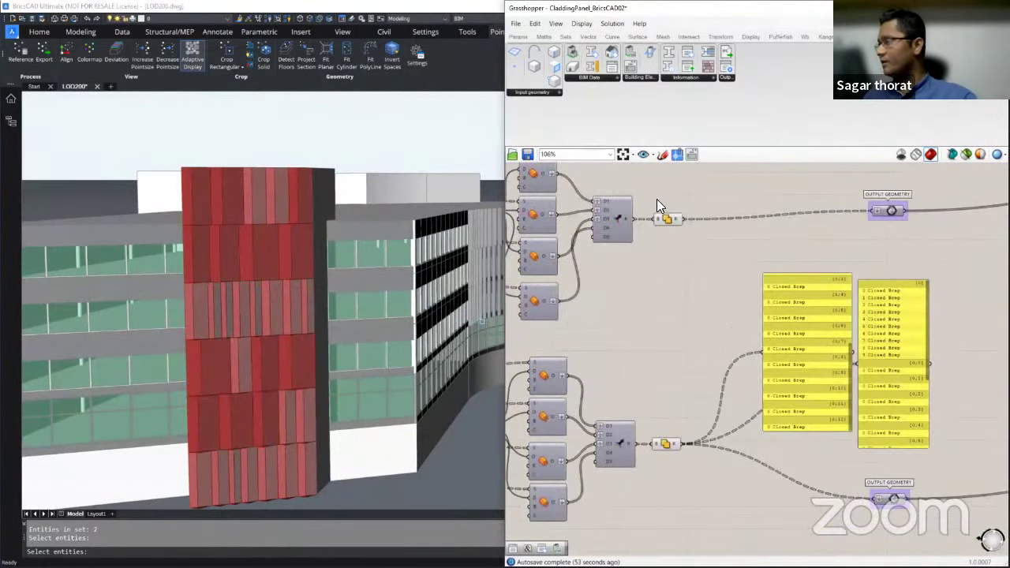
left_click_drag(667, 296, 712, 469)
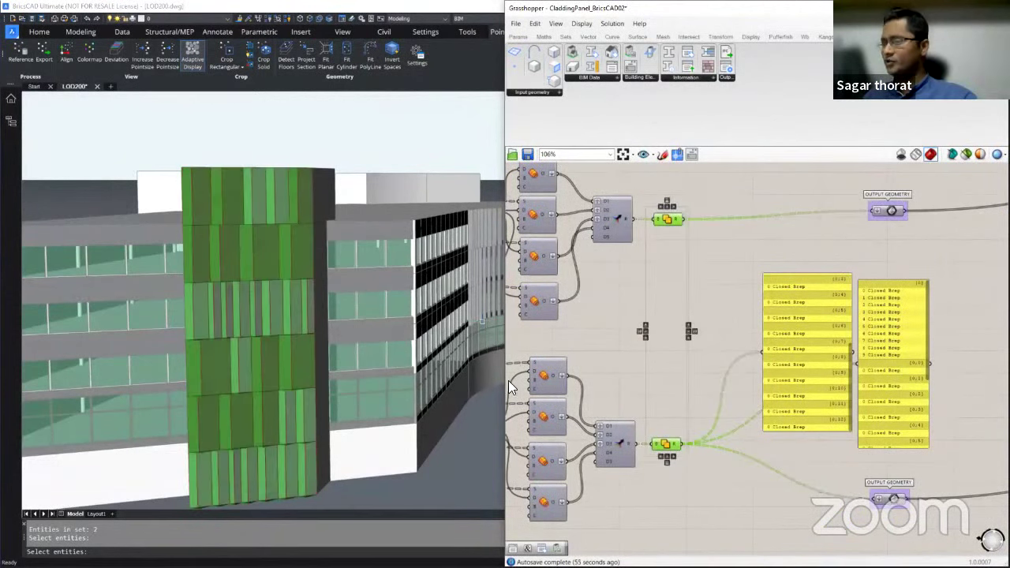
left_click(714, 279)
Inspect the upper Bake Building Element component, its inputs and its entry among the building element components
scroll(570, 311, "down", 3)
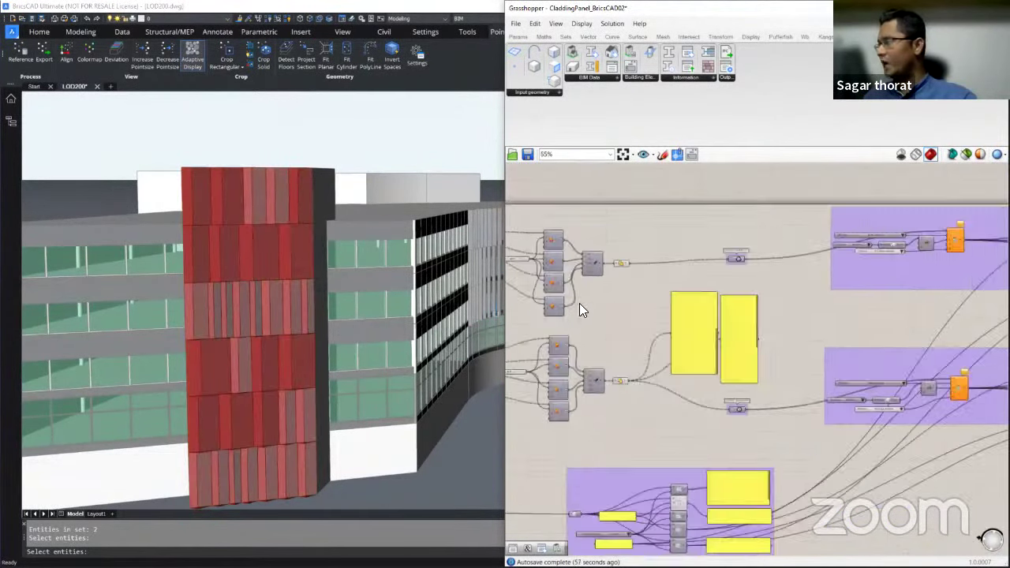
scroll(888, 254, "up", 3)
scroll(823, 252, "up", 4)
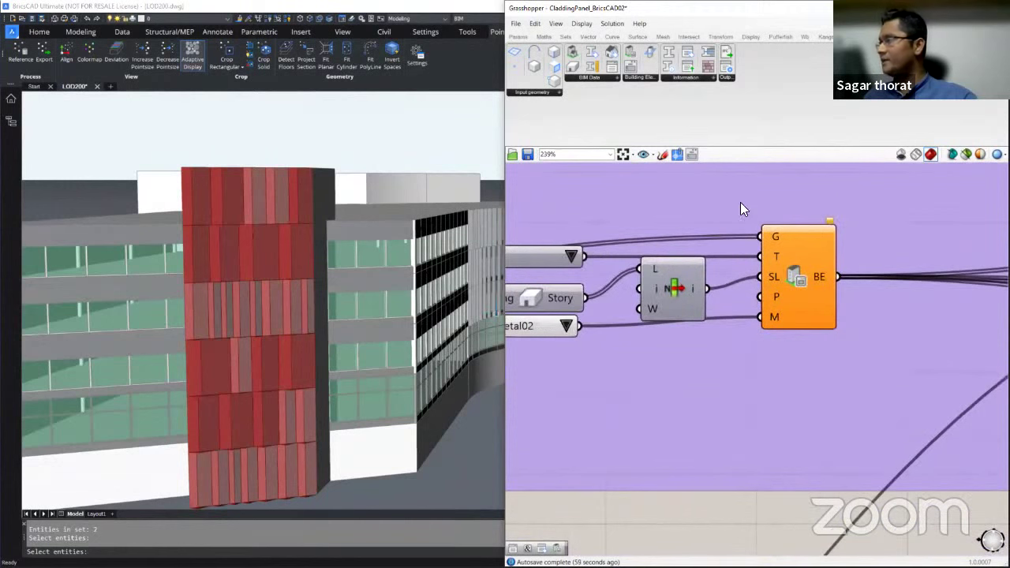
left_click(640, 77)
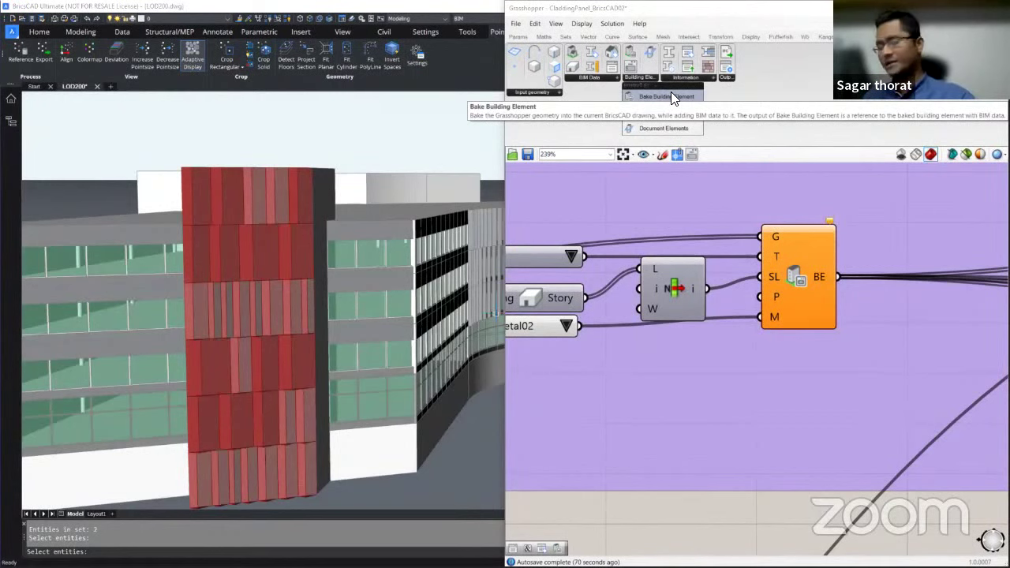
Select both Bake Building Element components and bake their cladding panels into the drawing as building elements
scroll(753, 202, "down", 4)
left_click(758, 251)
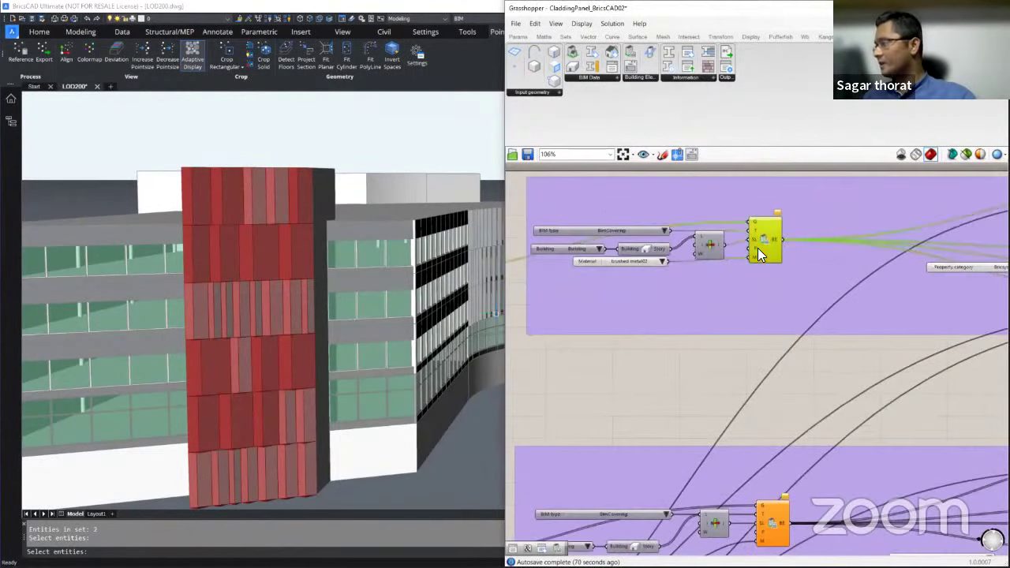
scroll(748, 240, "down", 2)
left_click(771, 405, "shift")
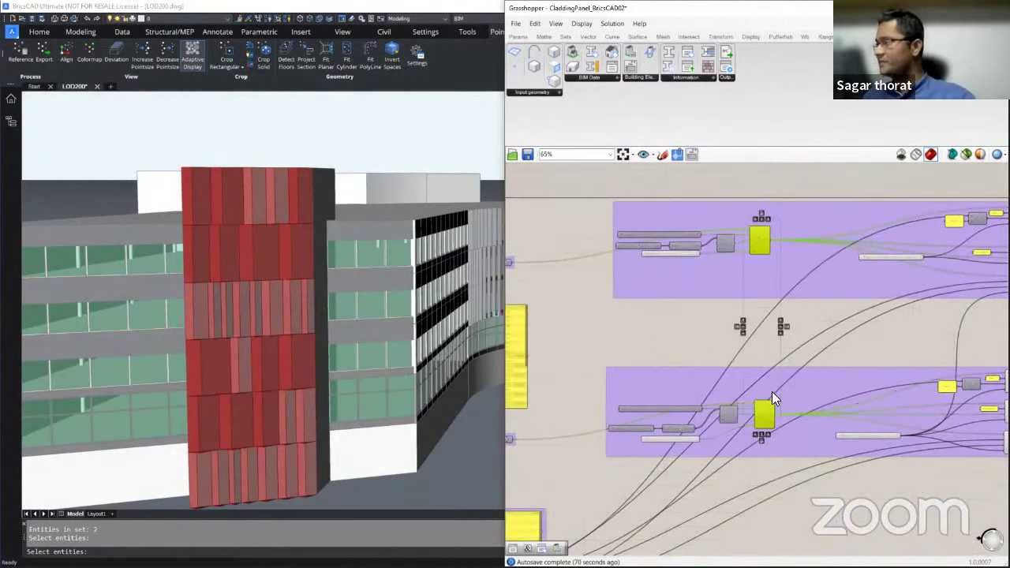
scroll(800, 361, "up", 1)
scroll(817, 312, "up", 1)
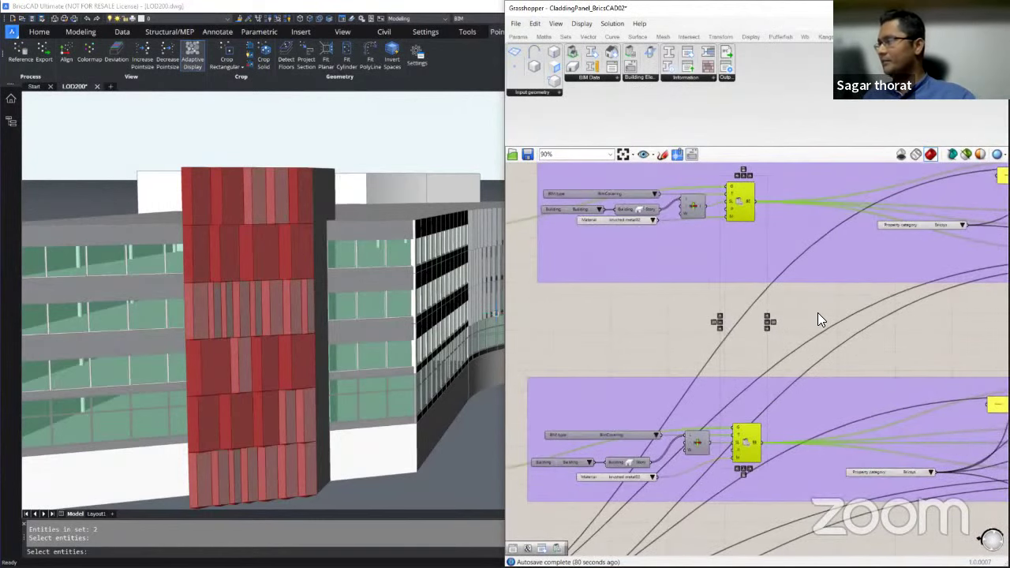
left_click(691, 156)
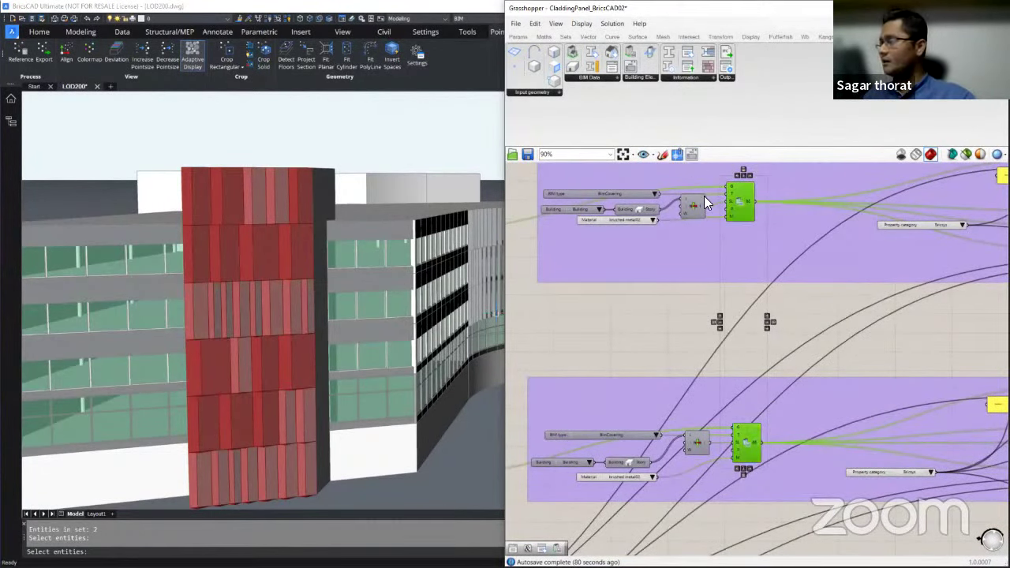
Dismiss the CladdingPanel_BricsCAD02 script and its Grasshopper window to return to the full BricsCAD model view
left_click(514, 24)
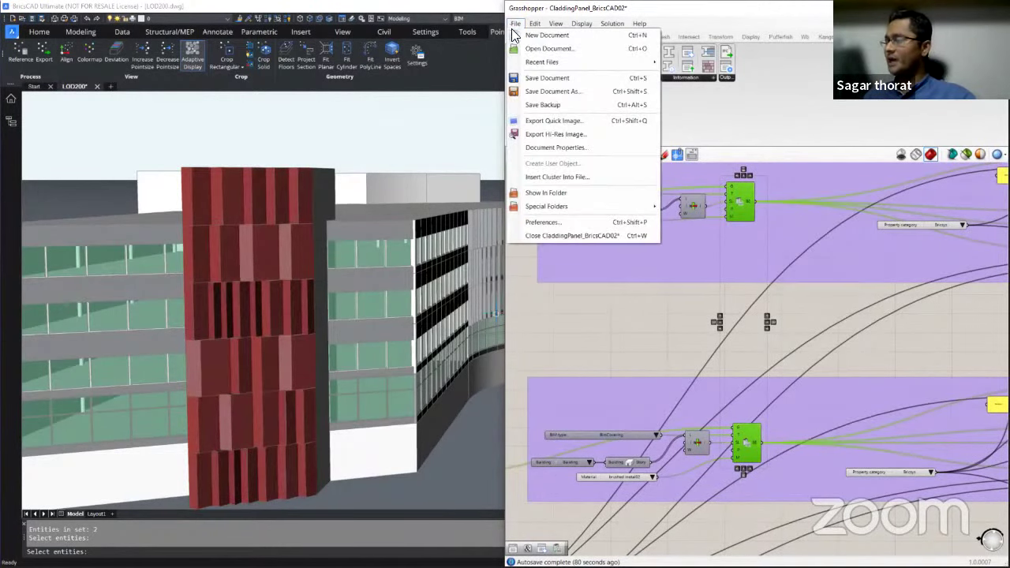
left_click(599, 235)
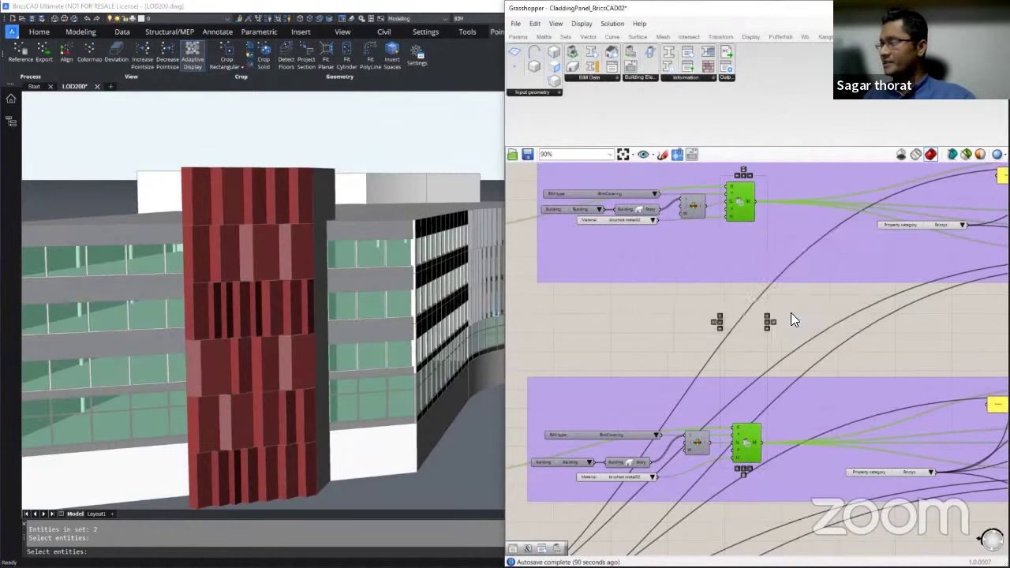
left_click(789, 313)
left_click(996, 8)
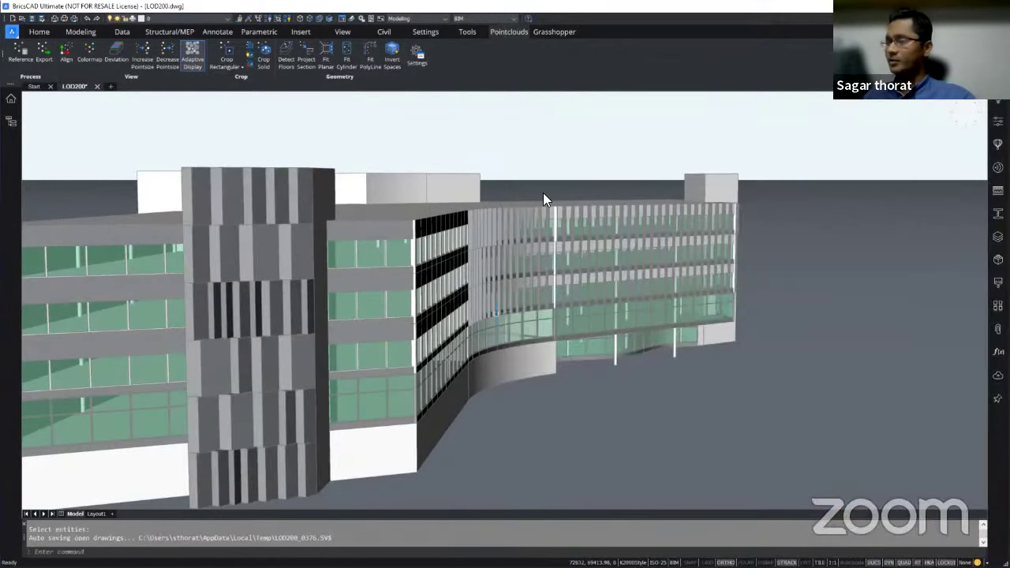
Select a baked covering panel at the tower's top edge, inspect its solid shape from below, and clear the selection
scroll(158, 203, "up", 2)
left_click(117, 144)
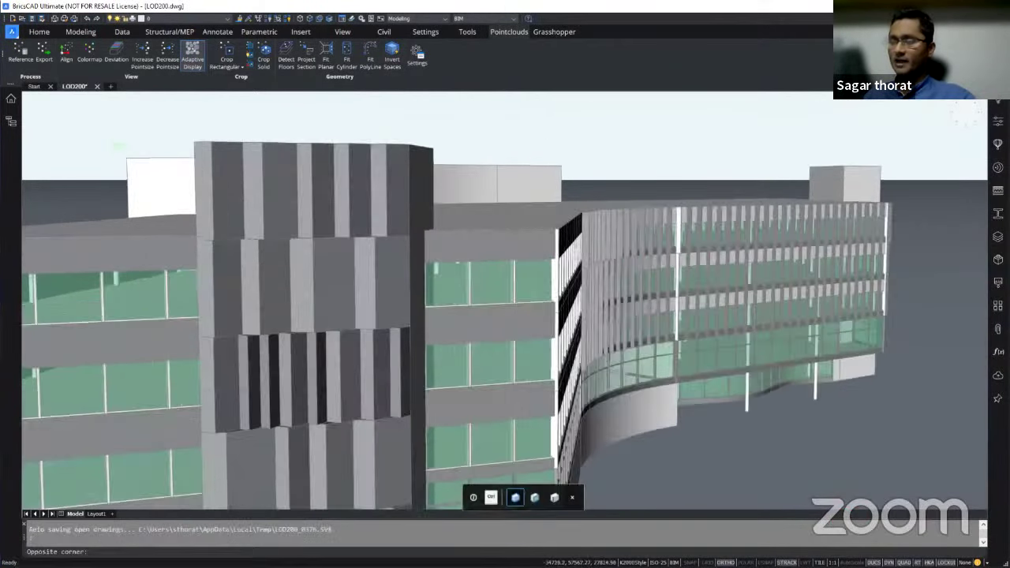
left_click(97, 139)
scroll(98, 135, "up", 1)
middle_click_drag(124, 176, 573, 307, "shift")
scroll(416, 288, "up", 3)
left_click(417, 285)
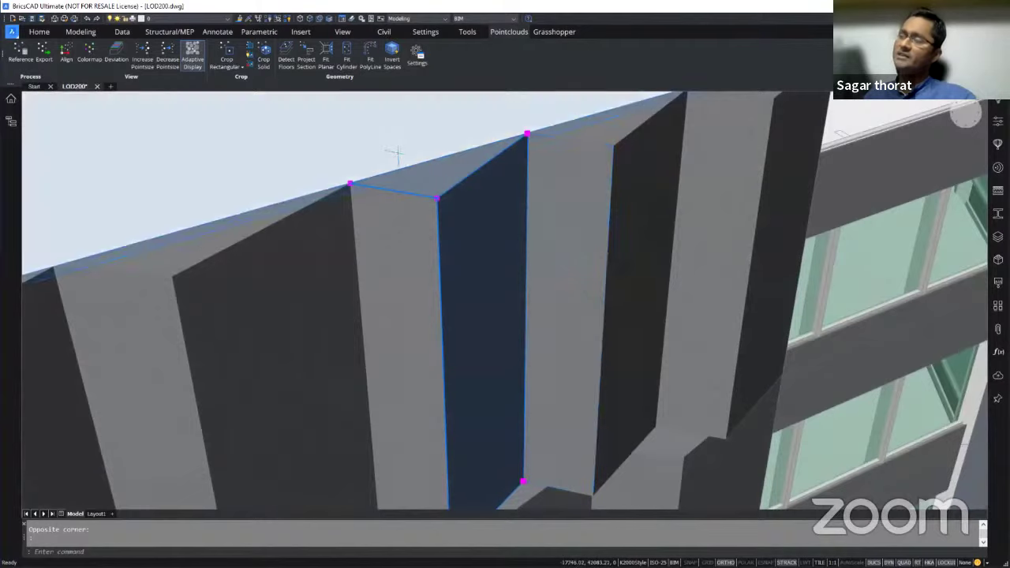
scroll(401, 153, "up", 1)
mouse_move(474, 192)
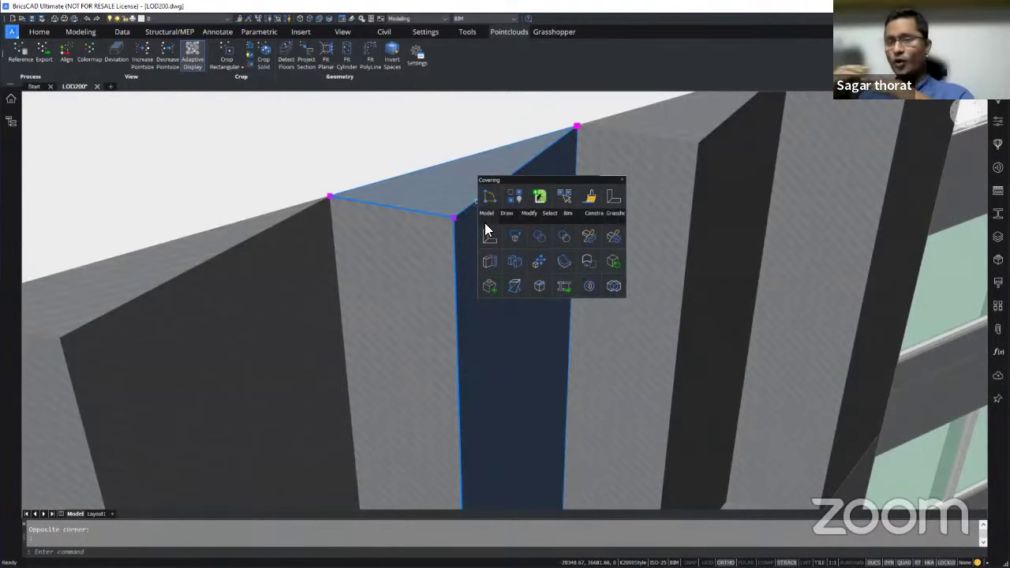
middle_click_drag(484, 222, 401, 217, "shift")
key("Escape")
Read the Covering properties of individual baked panels in the narrow-panel row of the tower's cladding
scroll(405, 232, "down", 3)
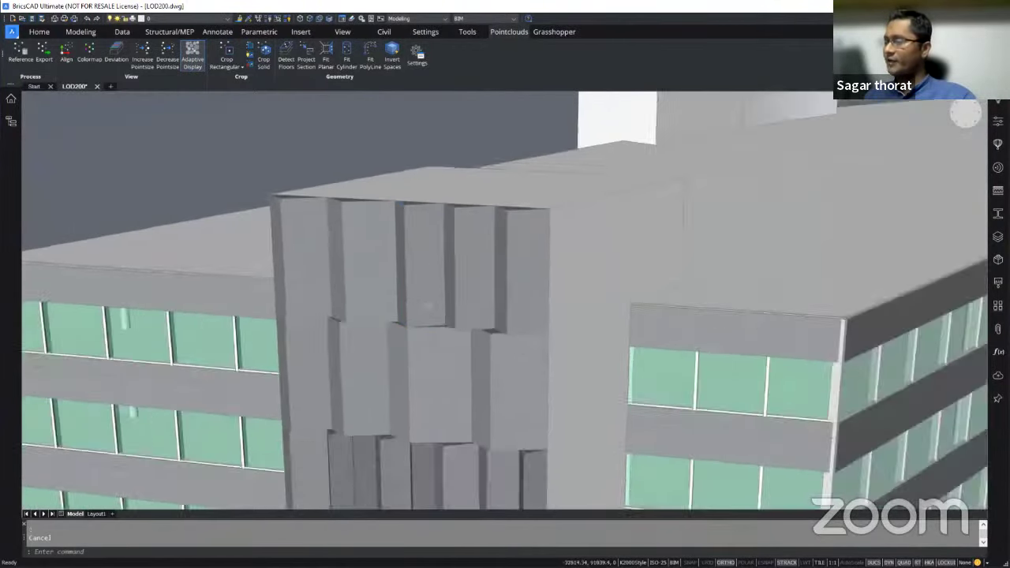
scroll(439, 371, "up", 5)
scroll(408, 231, "down", 4)
scroll(472, 237, "up", 5)
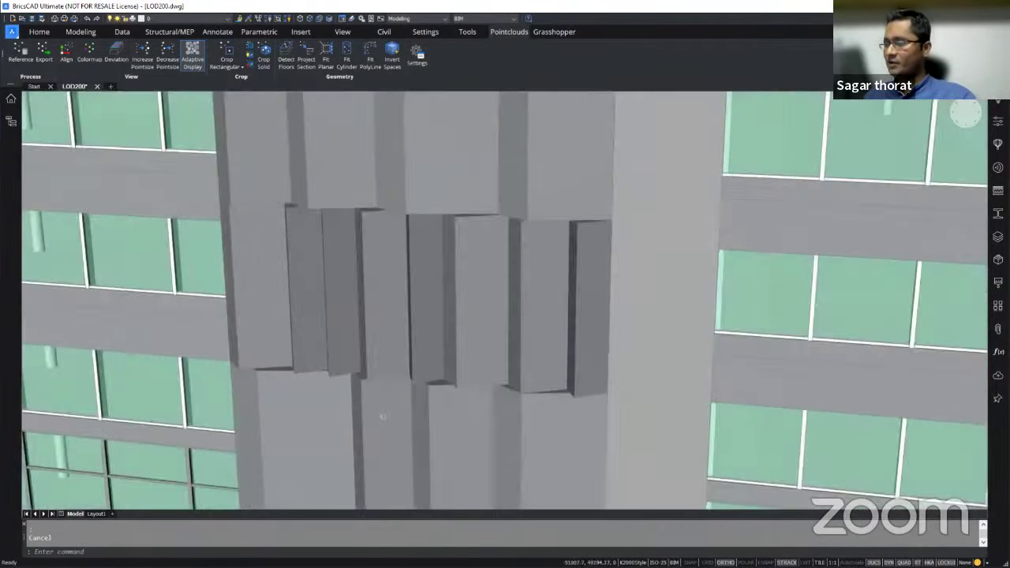
mouse_move(472, 227)
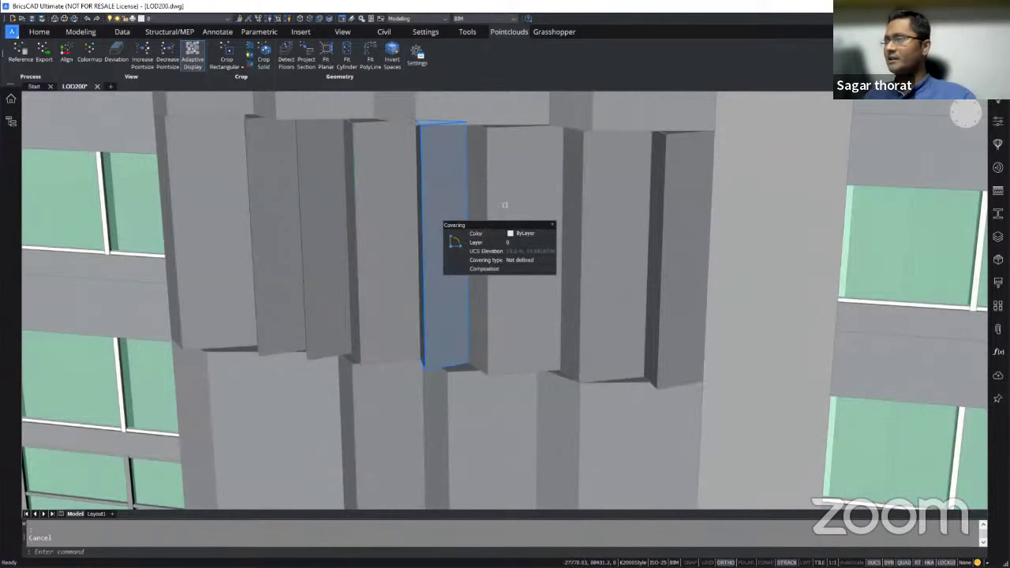
mouse_move(591, 190)
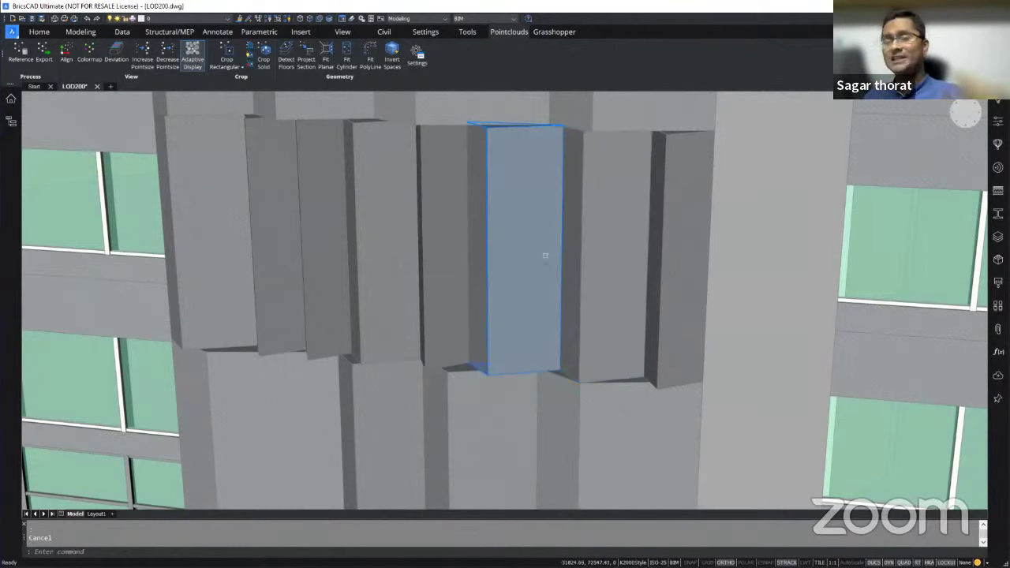
mouse_move(544, 255)
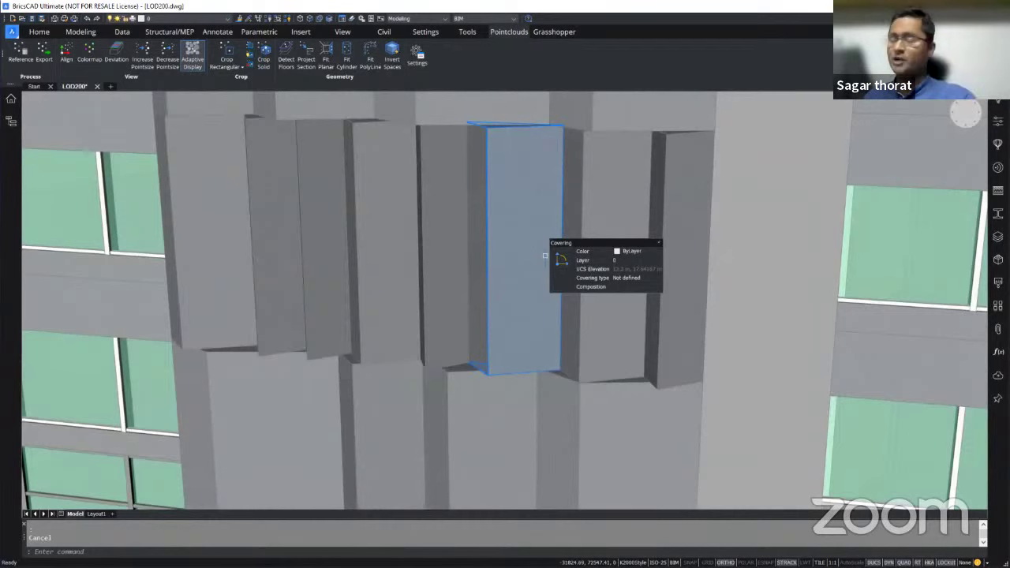
Expand Building Elements in the BIM structure tree, select all Covering elements in the model and expand their list of types
scroll(487, 303, "down", 4)
middle_click_drag(487, 303, 526, 315, "shift")
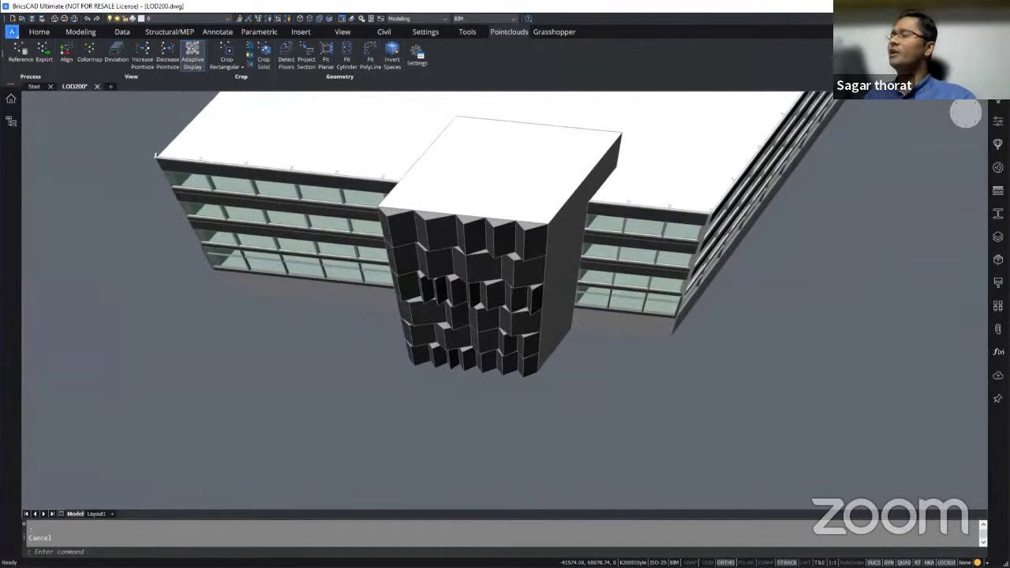
scroll(545, 302, "up", 2)
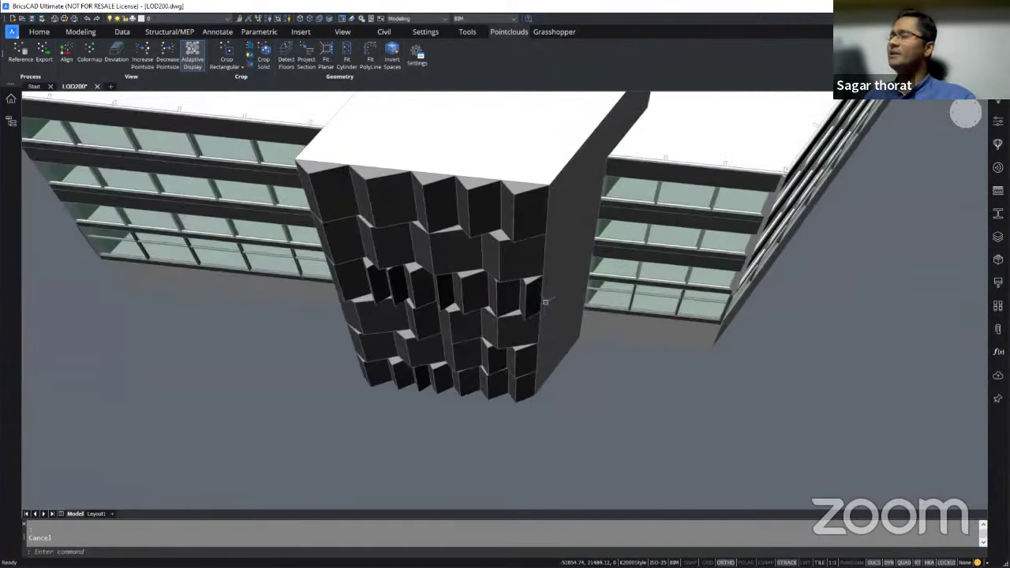
left_click(12, 123)
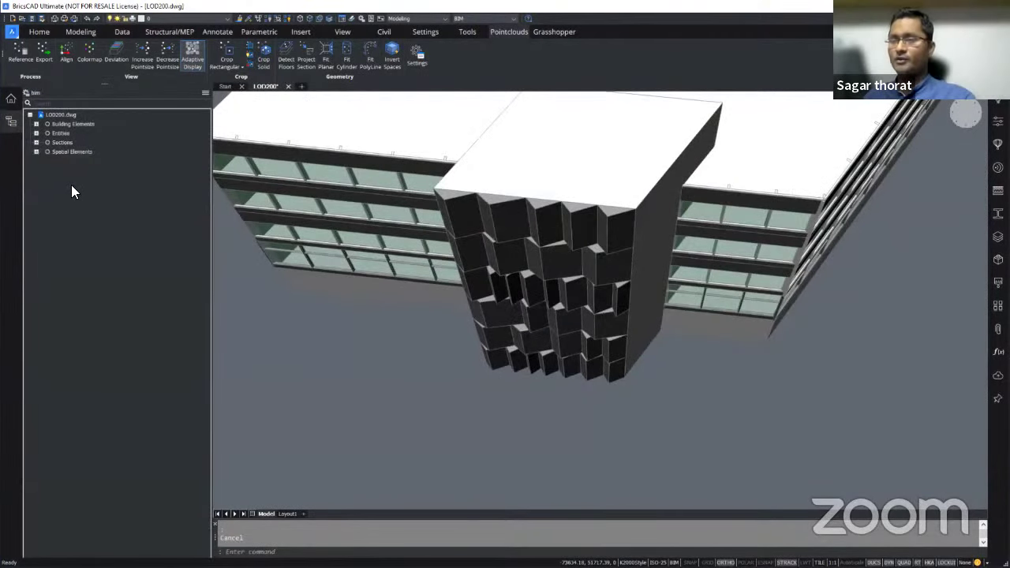
left_click(37, 124)
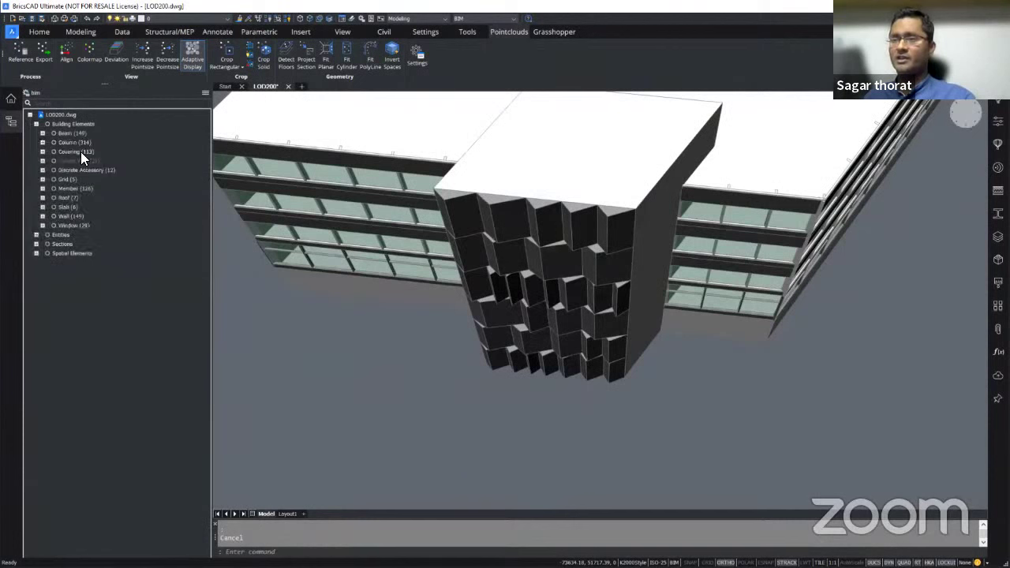
left_click(79, 152)
left_click(43, 152)
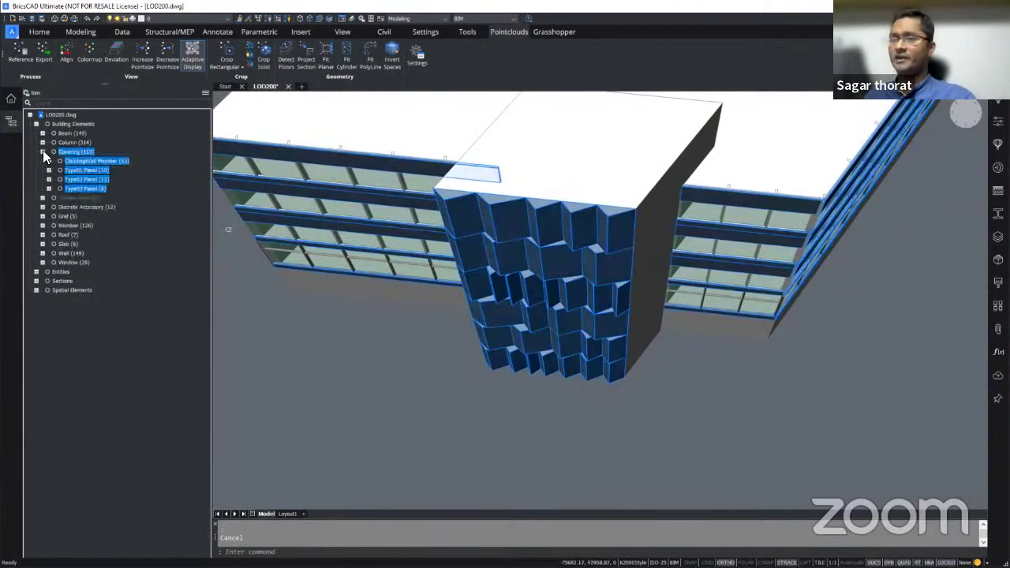
Select all CladdingWall Member coverings in the BIM structure tree and delete them from the tower
left_click(87, 160)
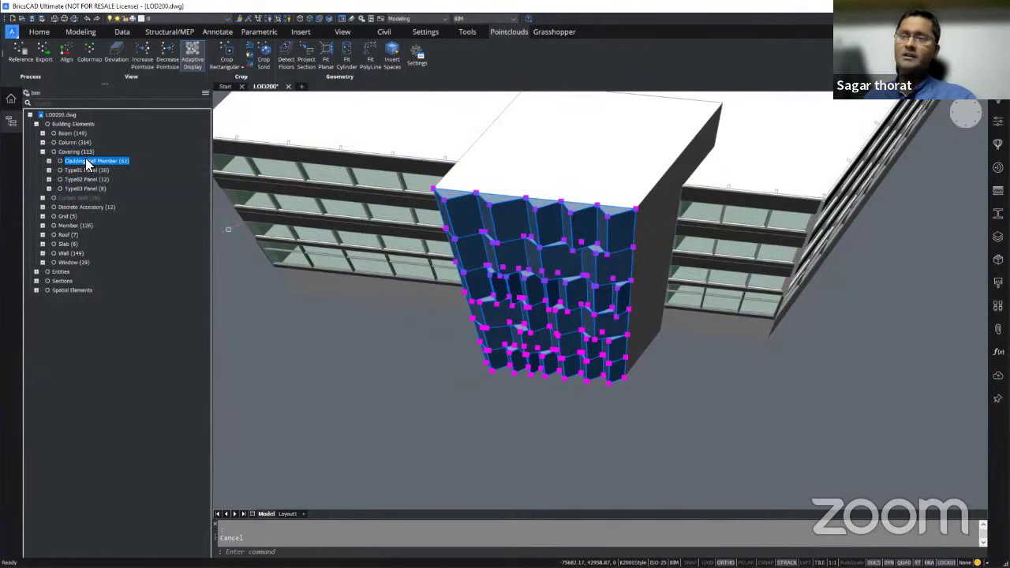
scroll(352, 337, "down", 3)
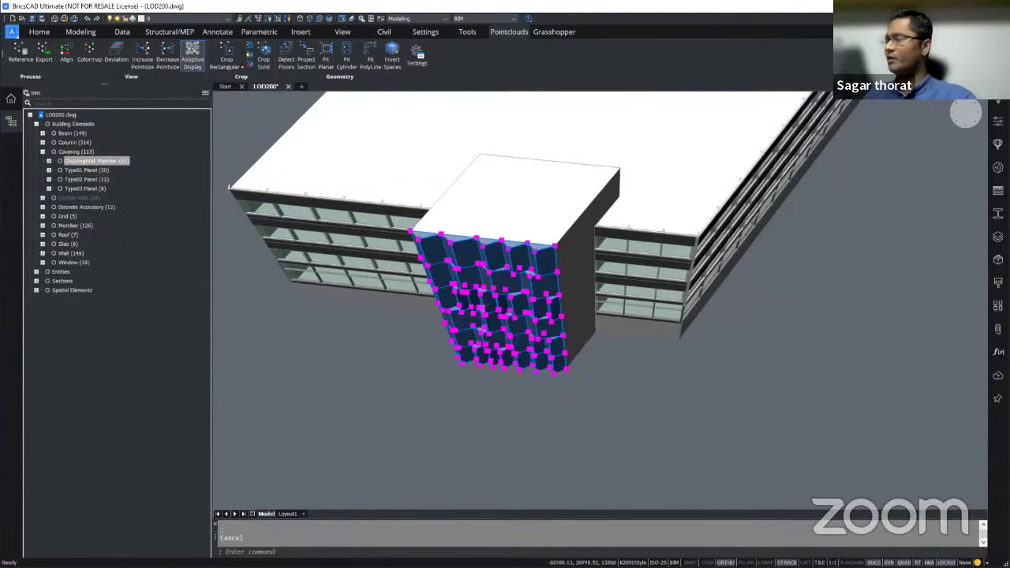
scroll(458, 249, "up", 2)
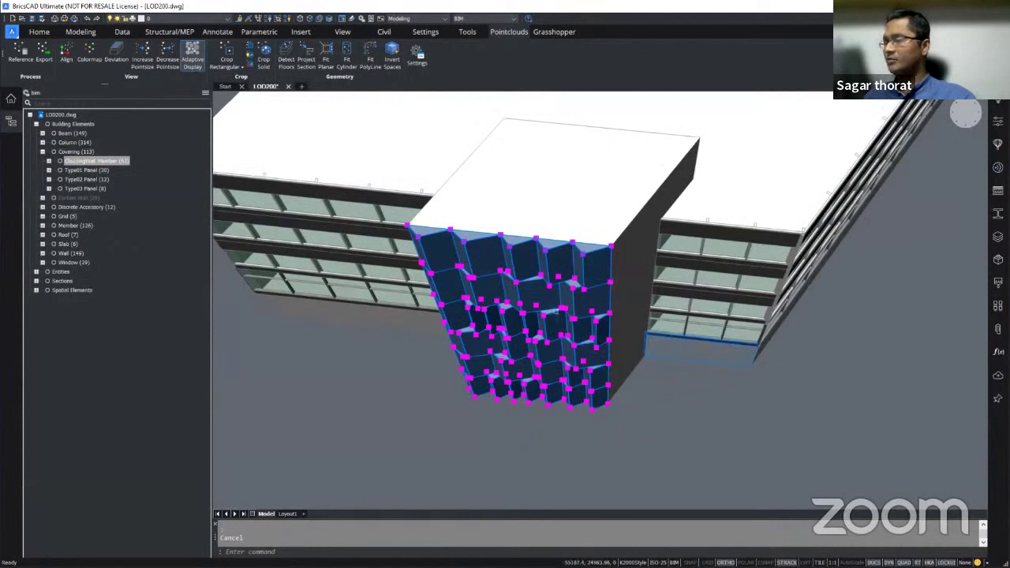
mouse_move(545, 350)
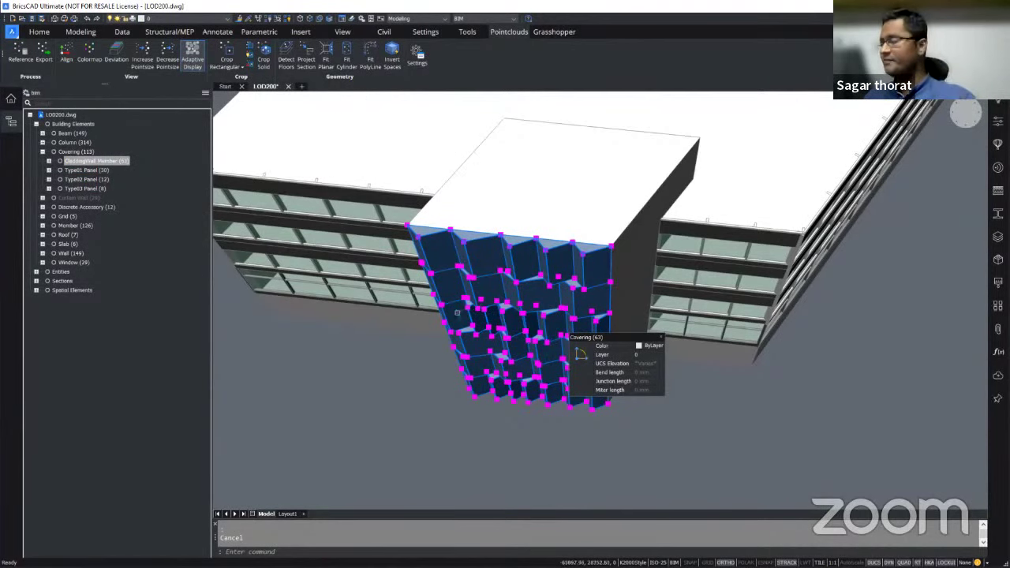
key("Delete")
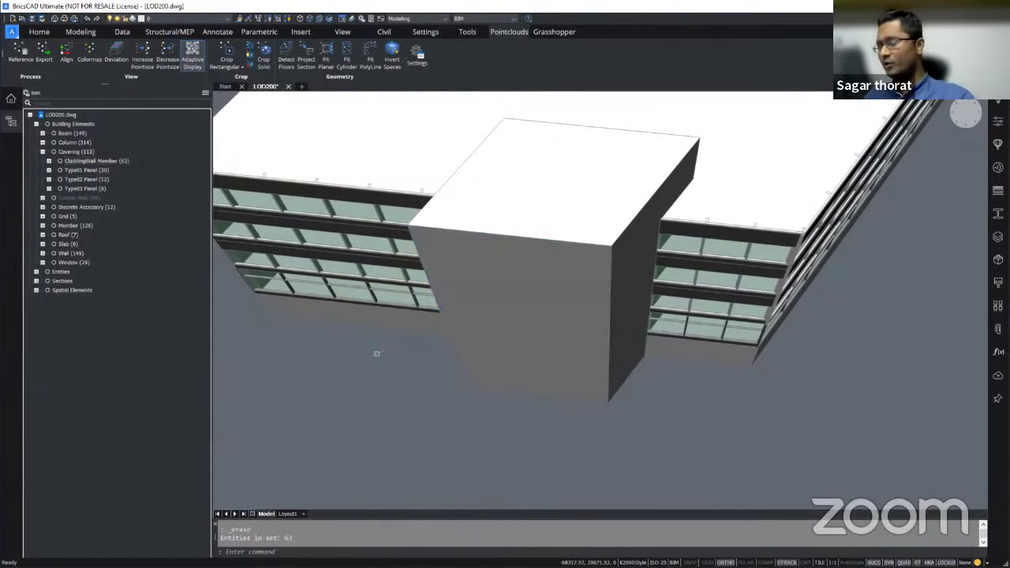
scroll(377, 355, "down", 1)
middle_click_drag(378, 355, 525, 312, "shift")
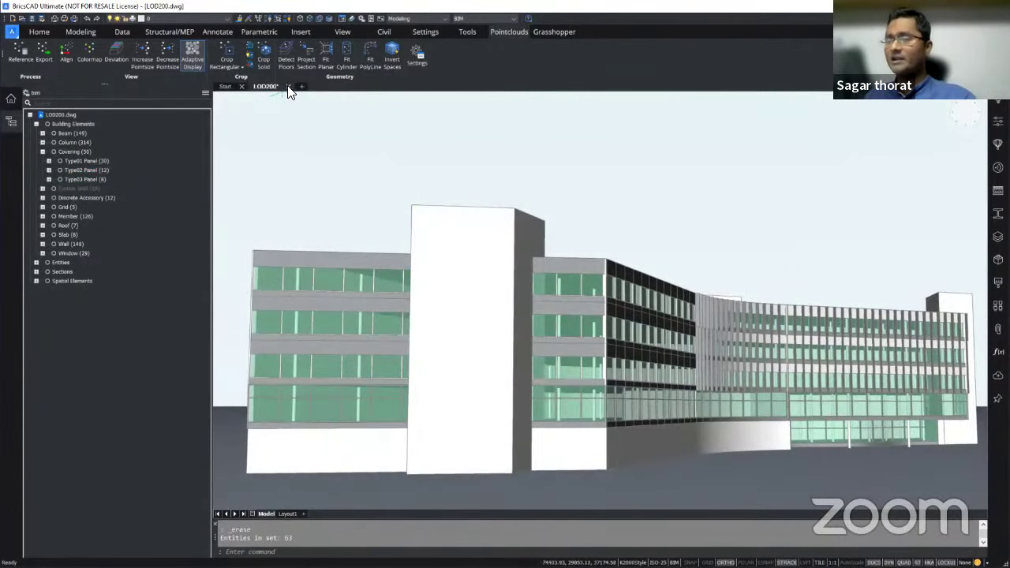
Close the LOD200 drawing with its changes saved, and reopen it
left_click(288, 87)
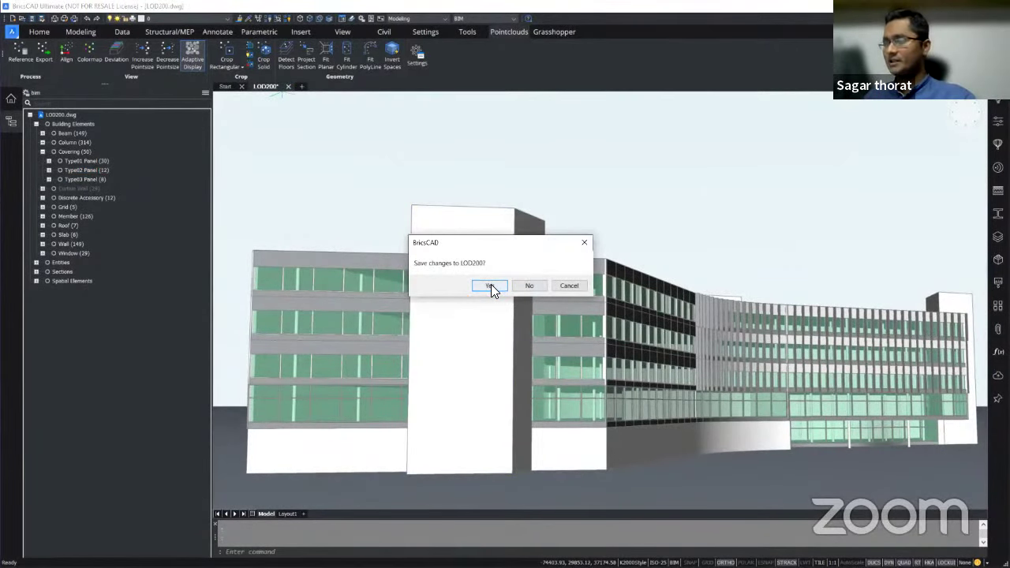
left_click(491, 286)
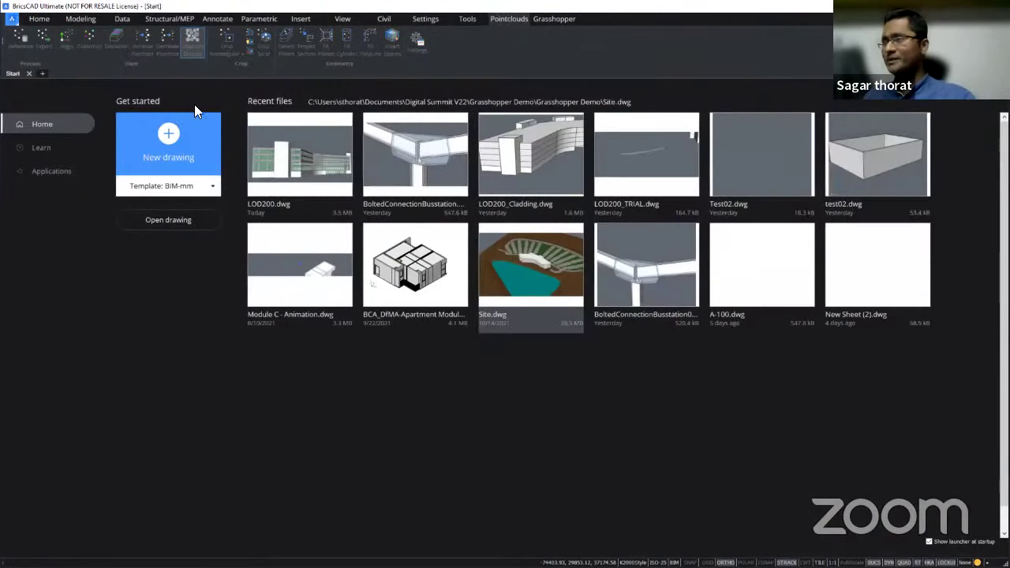
left_click(300, 168)
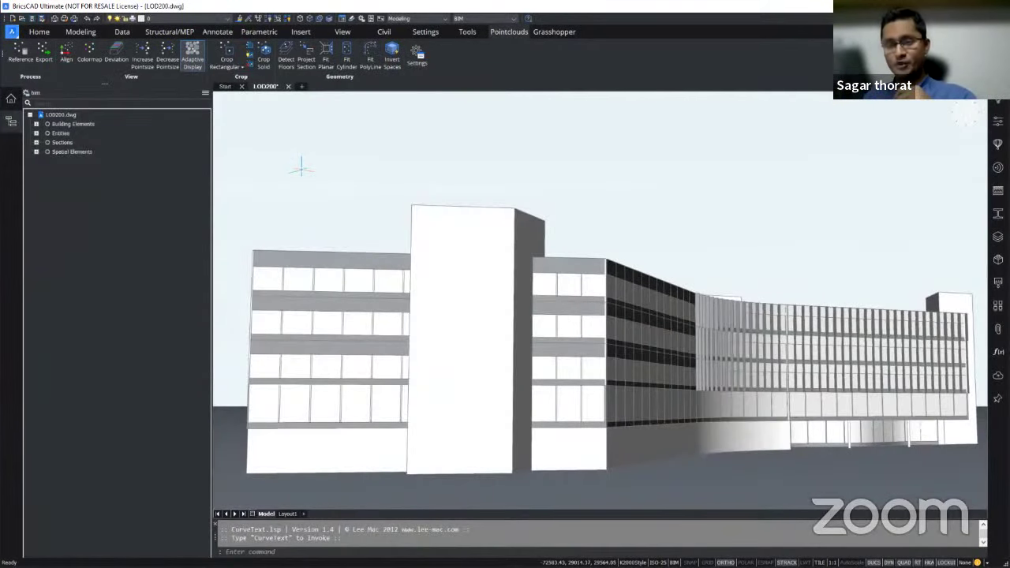
Attach the Grasshopper data of the project script CladdingPanel_BcInComponent.gh to the tower's front wall
left_click(13, 101)
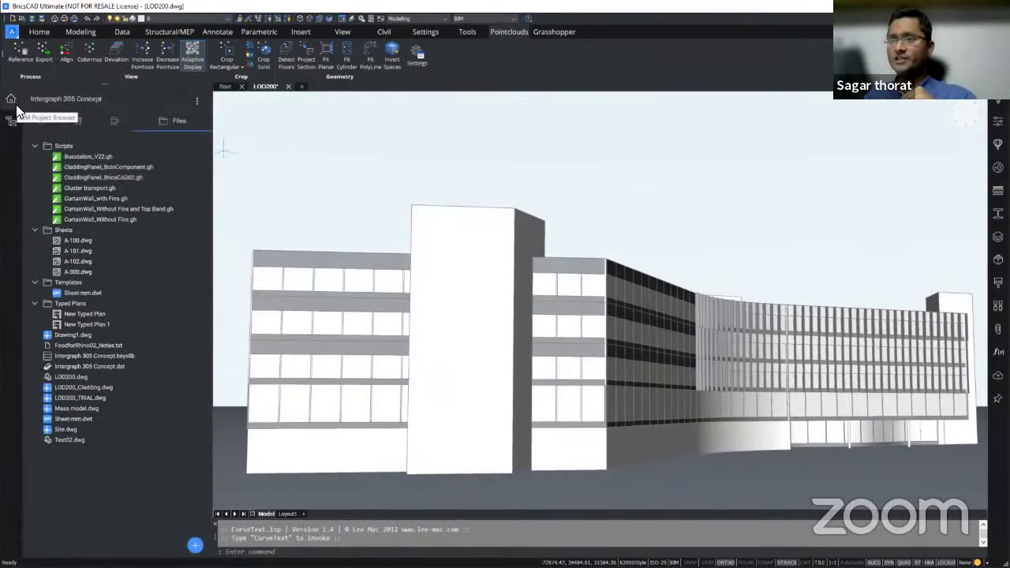
scroll(559, 242, "down", 3)
middle_click_drag(556, 242, 551, 323, "shift")
scroll(493, 306, "up", 5)
right_click(112, 166)
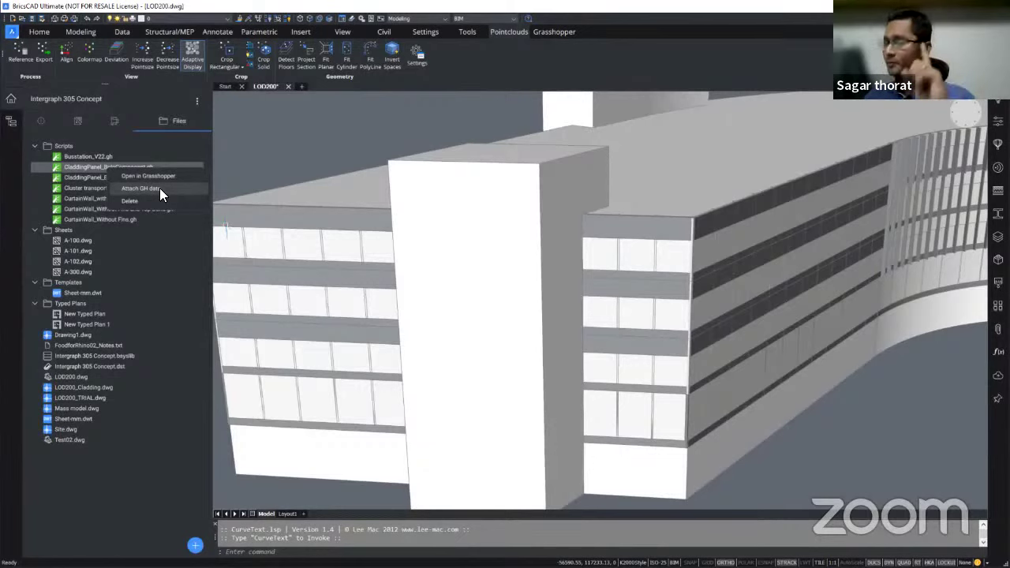
left_click(159, 188)
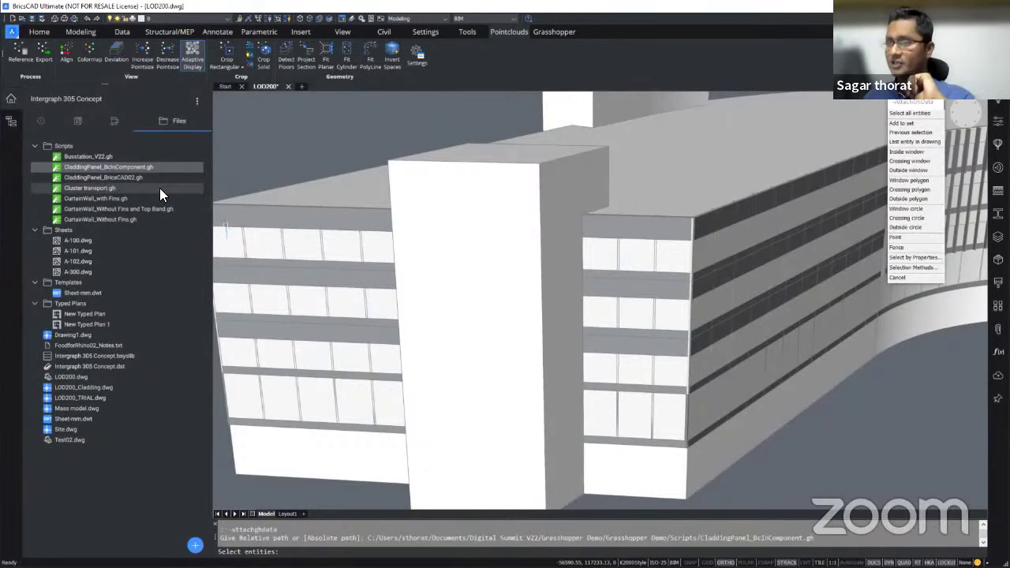
left_click(466, 331)
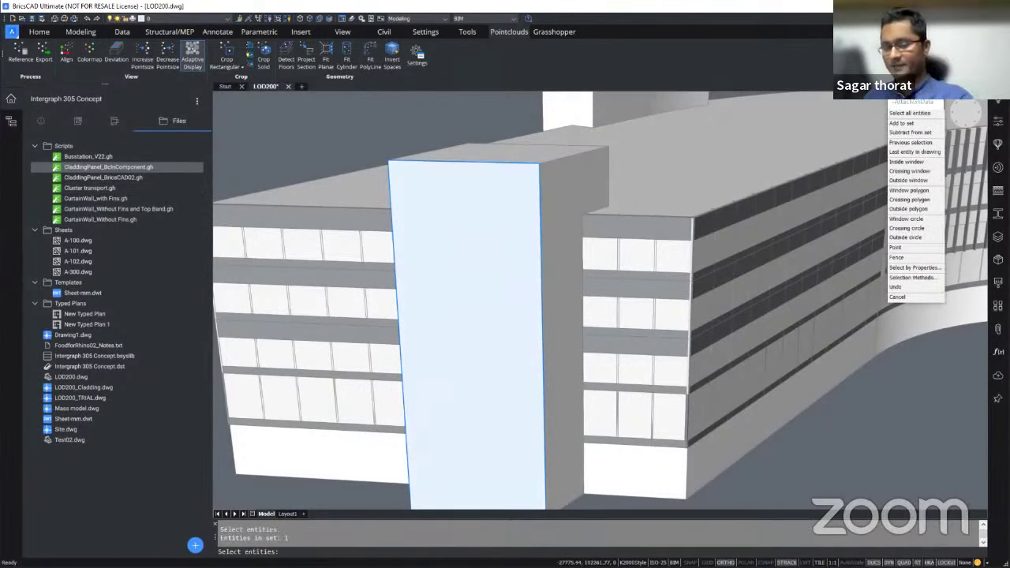
key("Return")
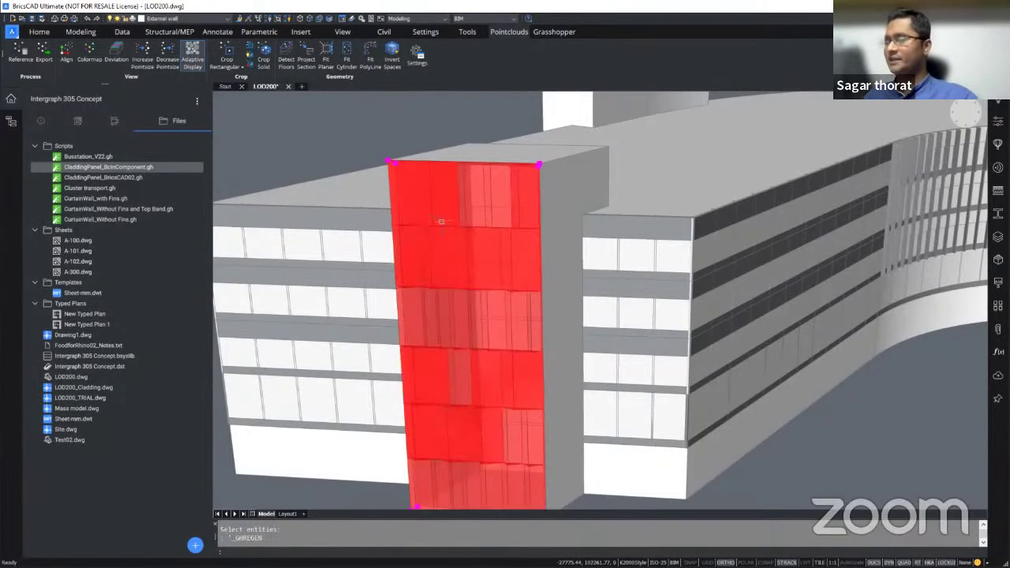
Inspect the generated cladding on the tower wall and view the wall's Grasshopper Data properties
scroll(382, 267, "down", 3)
middle_click_drag(415, 281, 529, 269, "shift")
scroll(326, 307, "up", 3)
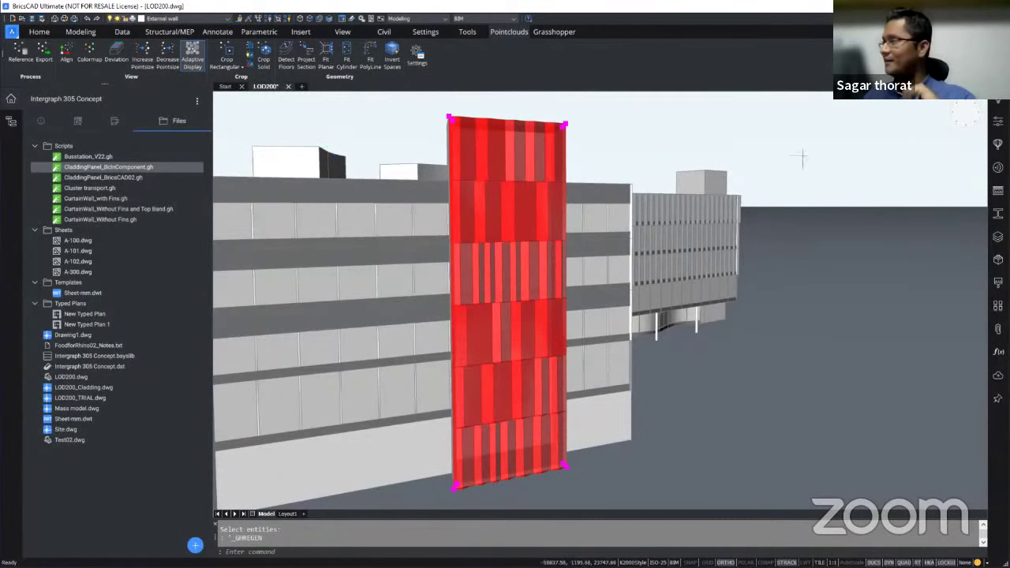
left_click(1000, 121)
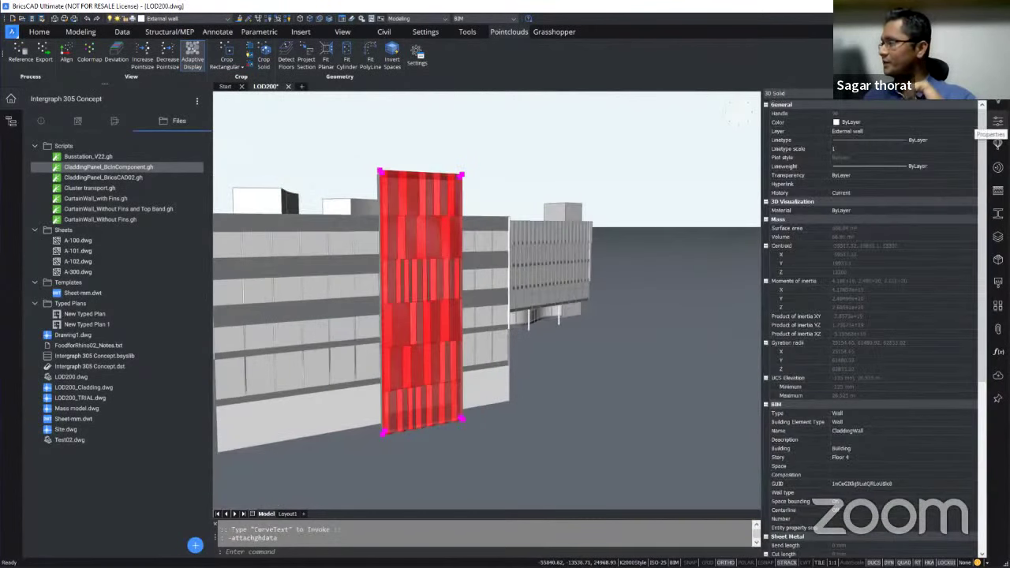
scroll(392, 271, "up", 2)
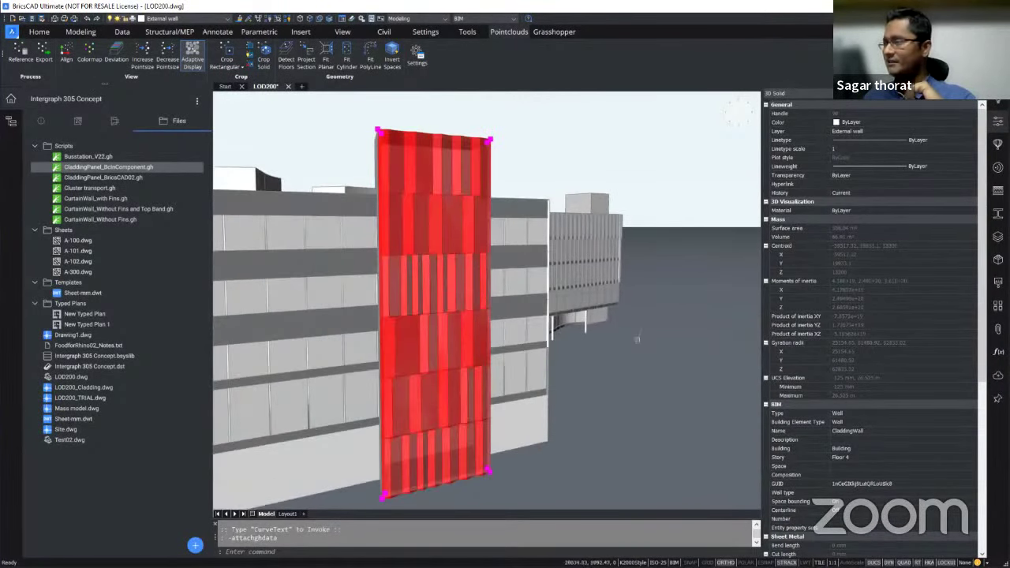
scroll(866, 521, "down", 10)
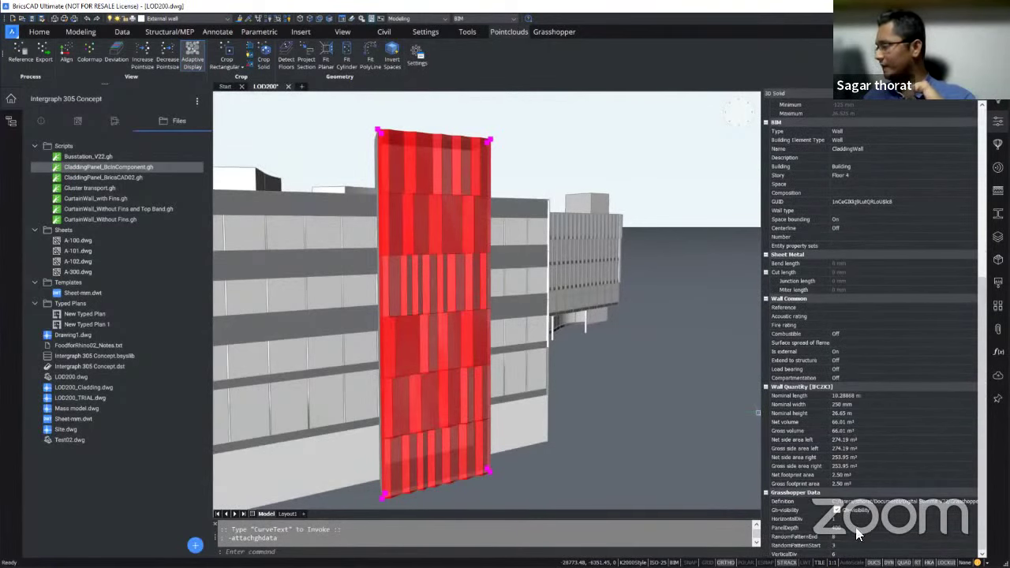
Turn the wall's Gh-visibility off to hide the cladding preview, and turn it back on
left_click(835, 554)
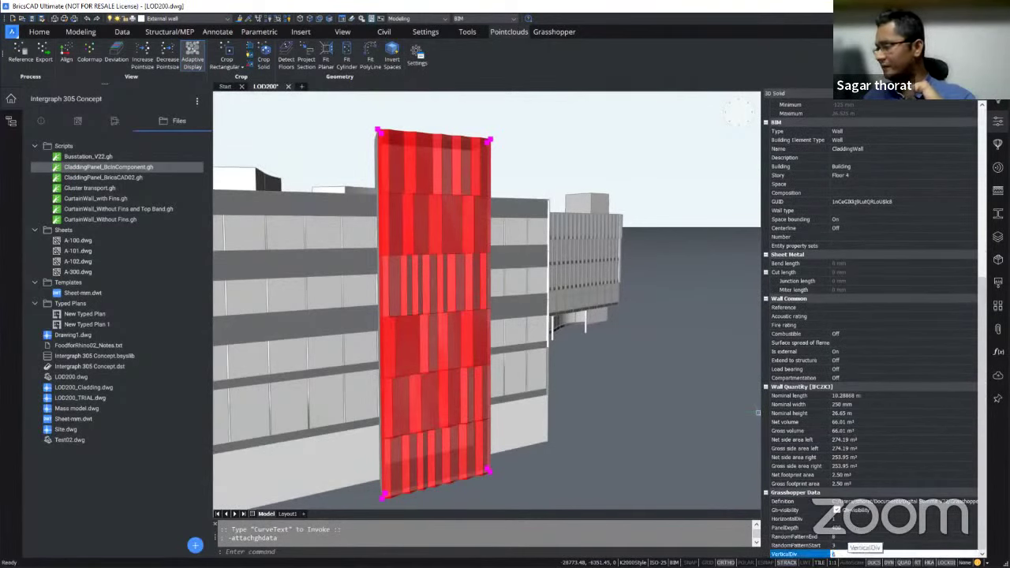
key("Return")
left_click(839, 511)
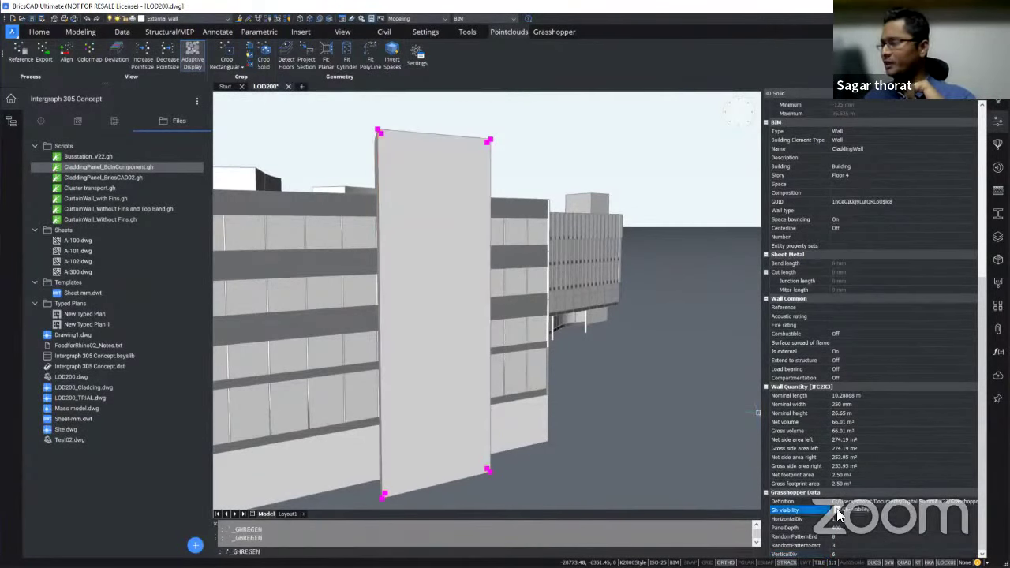
left_click(837, 511)
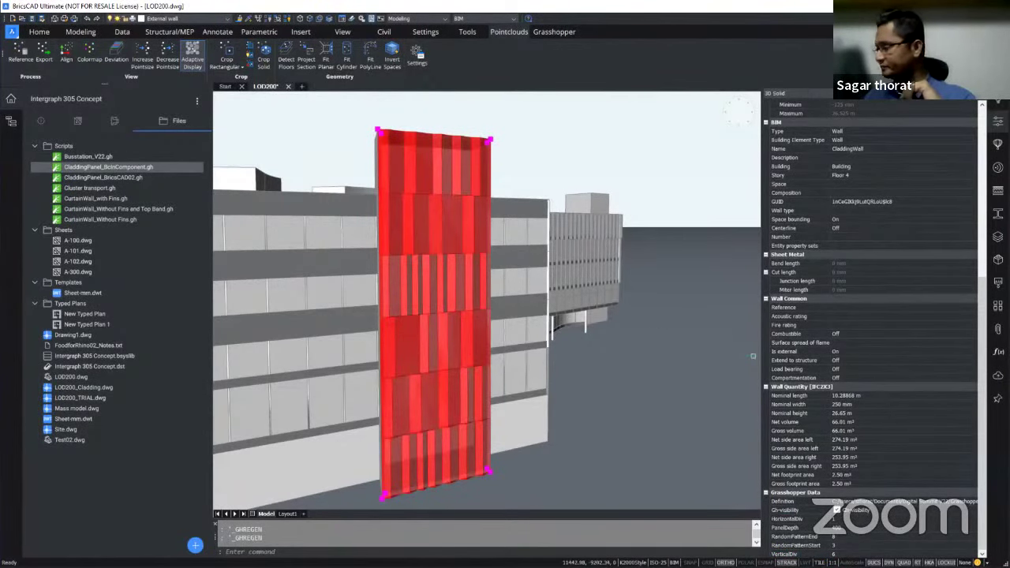
Try a VerticalDiv of 12 for the wall's cladding, and set it back to 6
left_click(835, 554)
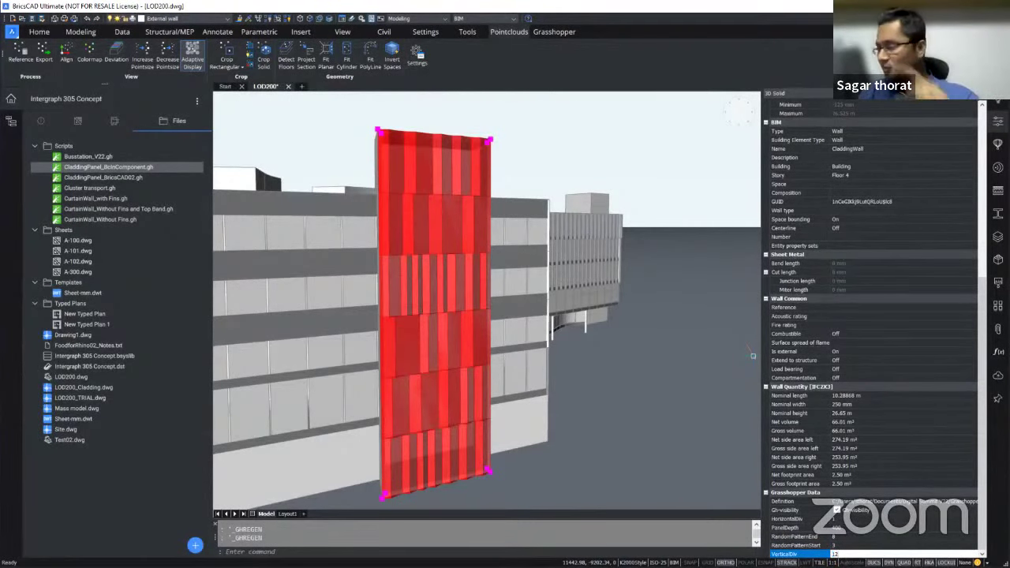
key("Return")
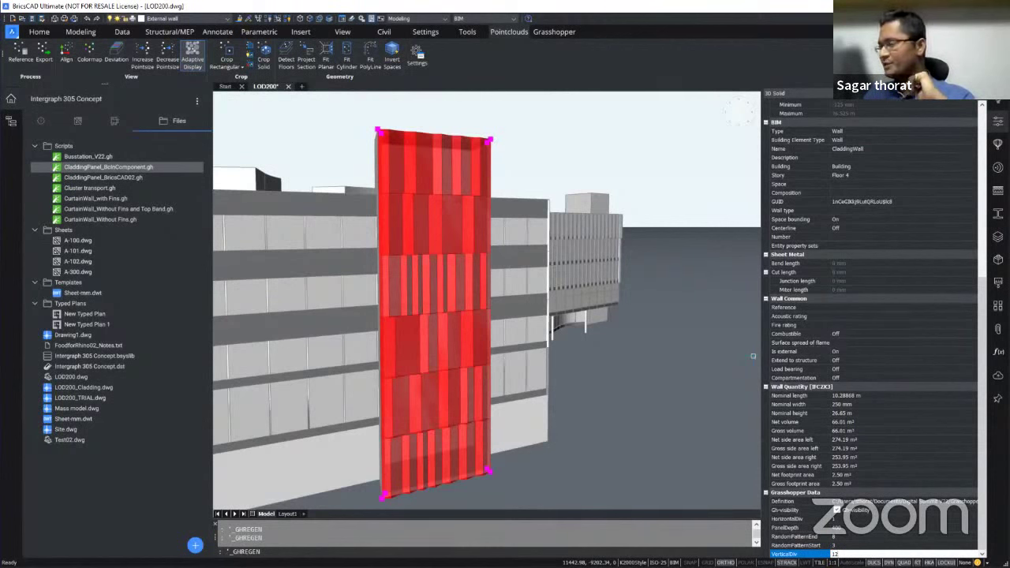
key("Return")
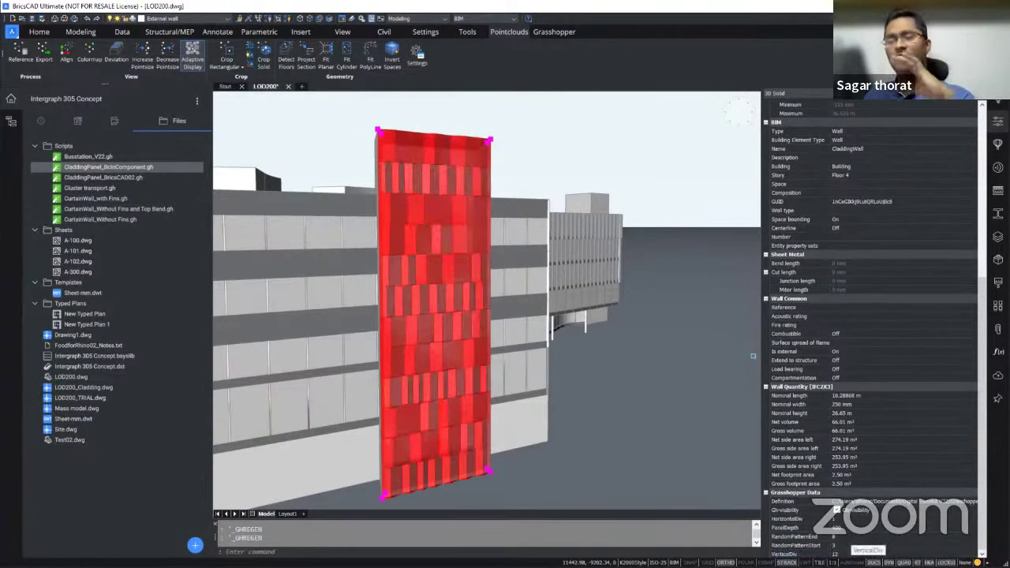
left_click(844, 554)
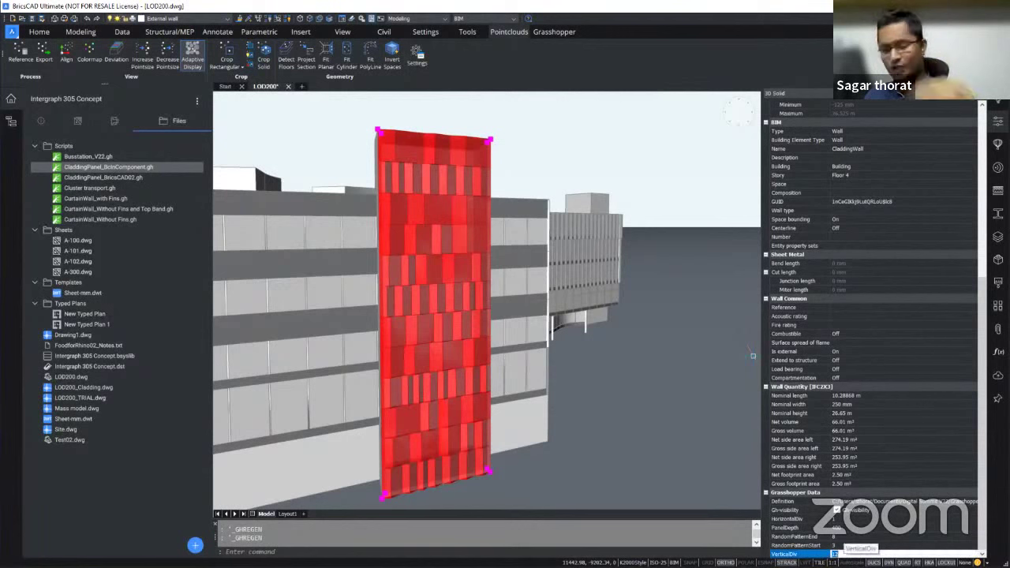
type("6")
key("Return")
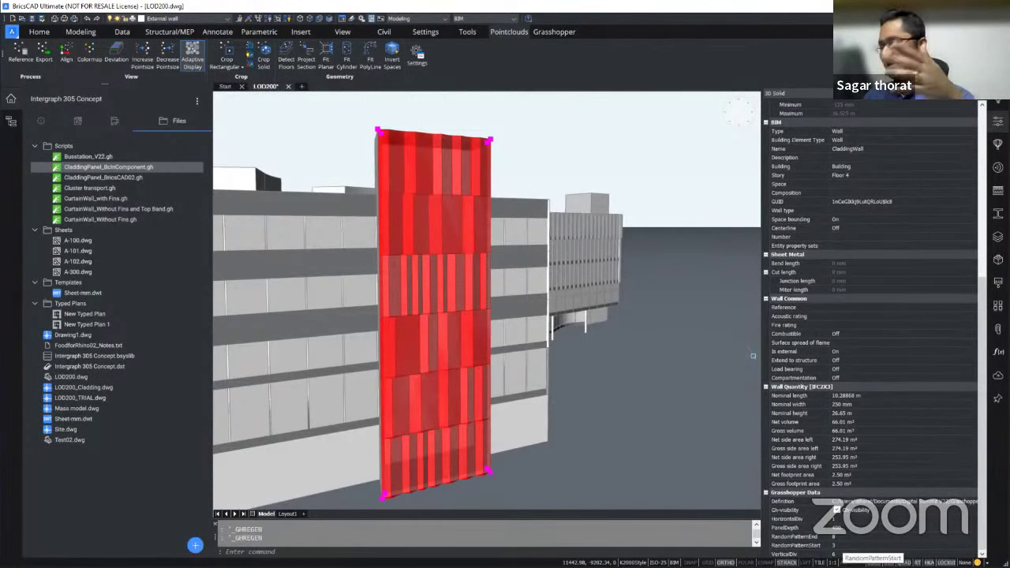
Set the cladding's PanelDepth to 200 in the wall's Grasshopper data
middle_click_drag(400, 286, 466, 253, "shift")
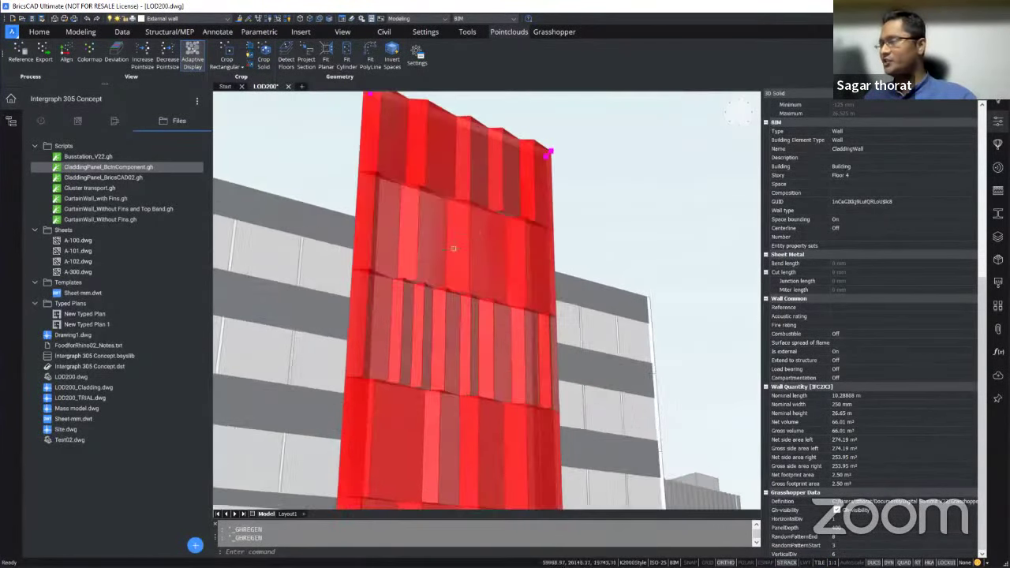
left_click(848, 527)
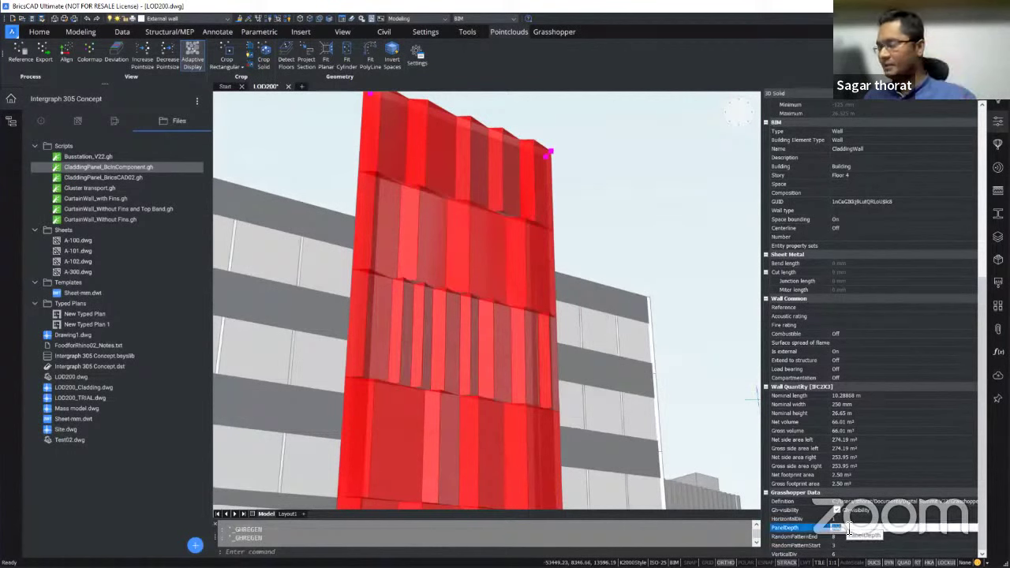
type("200")
key("Return")
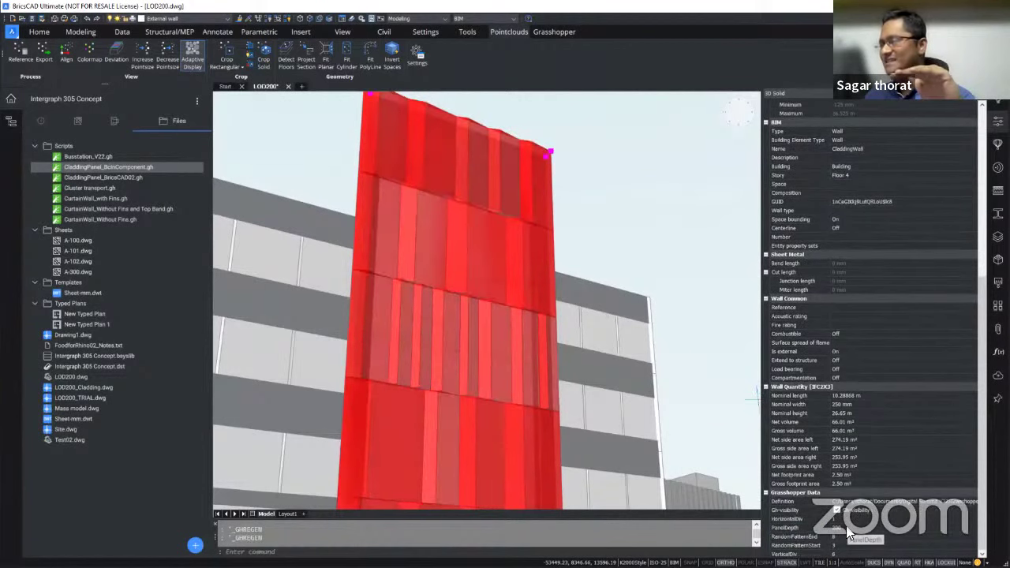
Set the cladding's PanelDepth to 600 and check the deeper panels on the tower from several angles
left_click(850, 528)
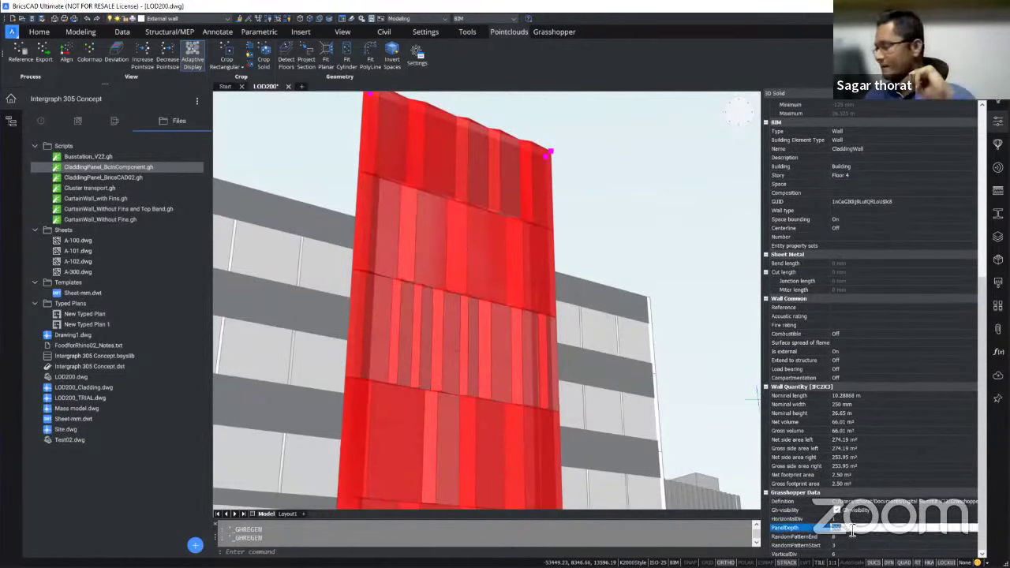
type("300")
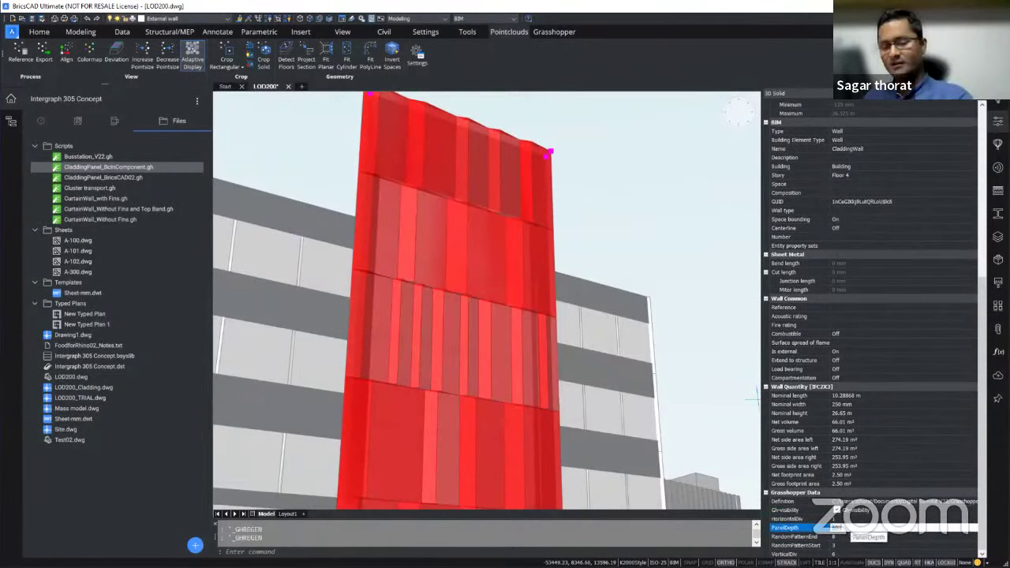
key("Return")
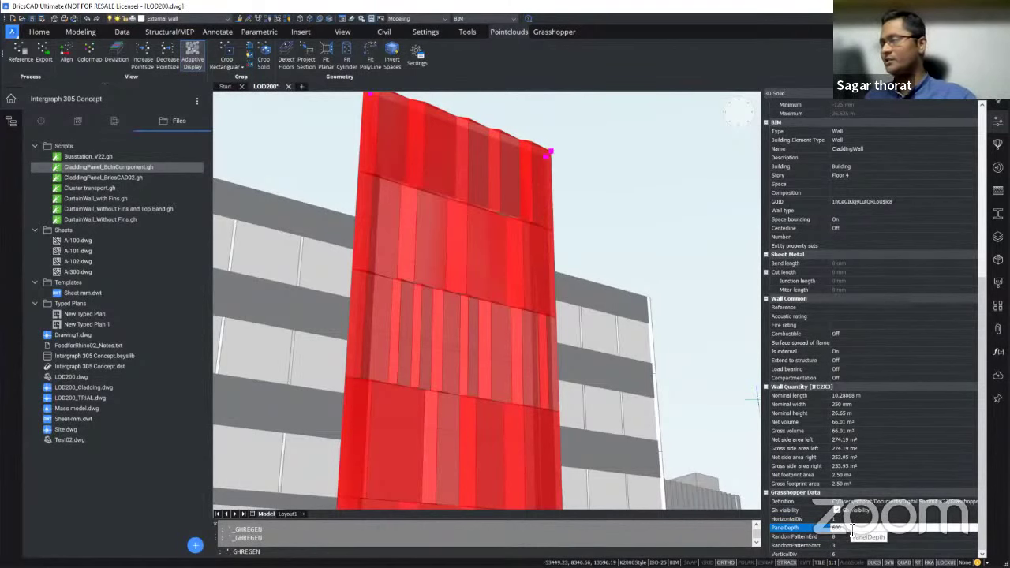
scroll(586, 347, "down", 4)
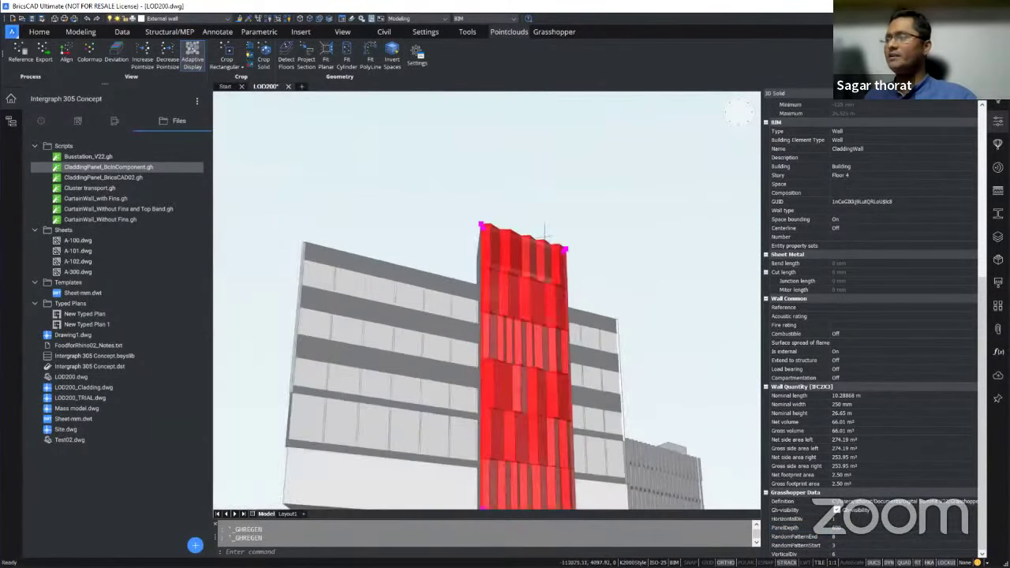
scroll(598, 309, "up", 3)
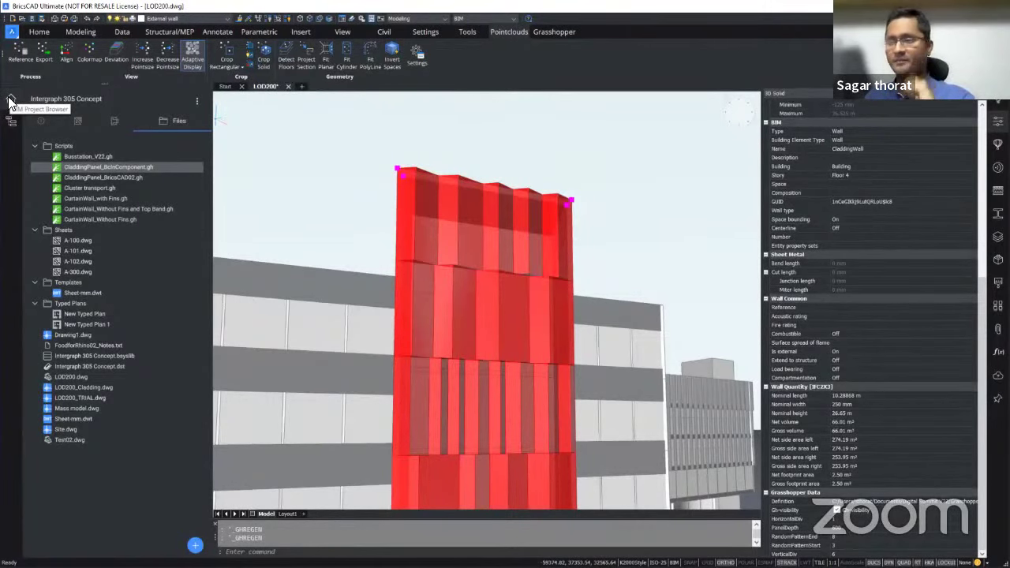
scroll(567, 198, "down", 2)
middle_click_drag(603, 217, 557, 255, "shift")
scroll(558, 255, "up", 3)
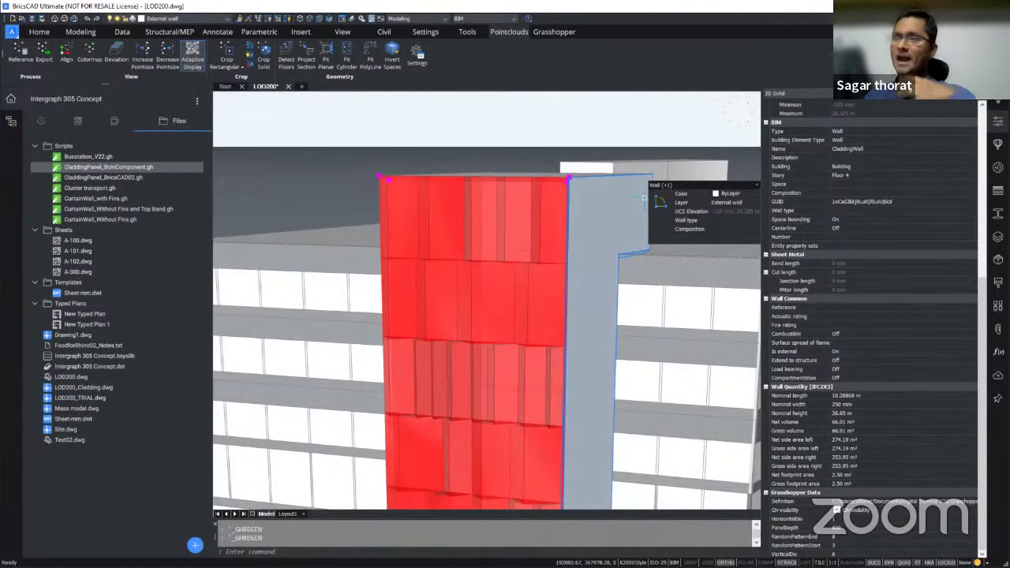
Bake the Grasshopper data attached to the selected cladding wall on layer 0 with material and color ByLayer
left_click(552, 33)
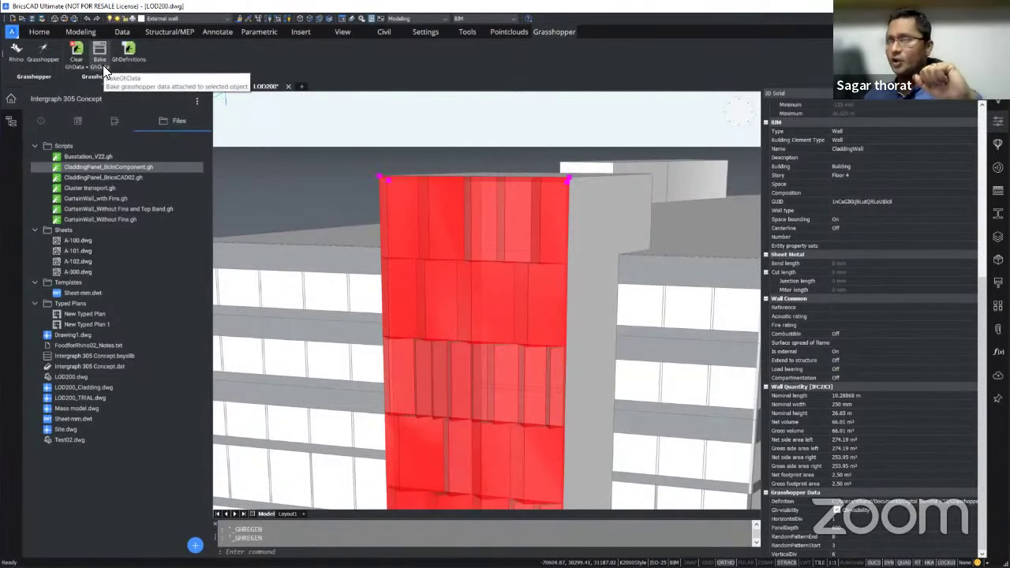
mouse_move(493, 232)
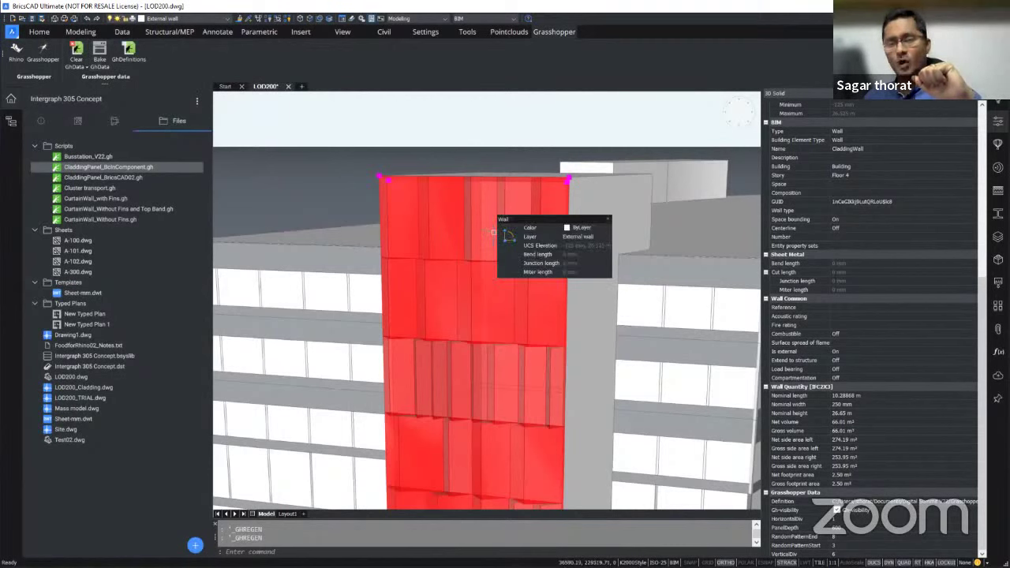
left_click(103, 63)
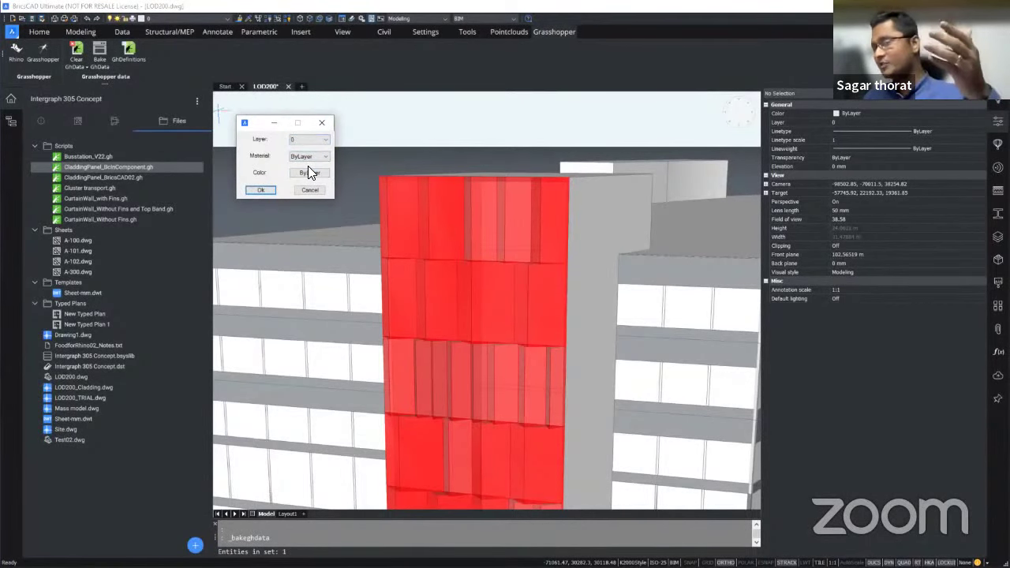
left_click(262, 190)
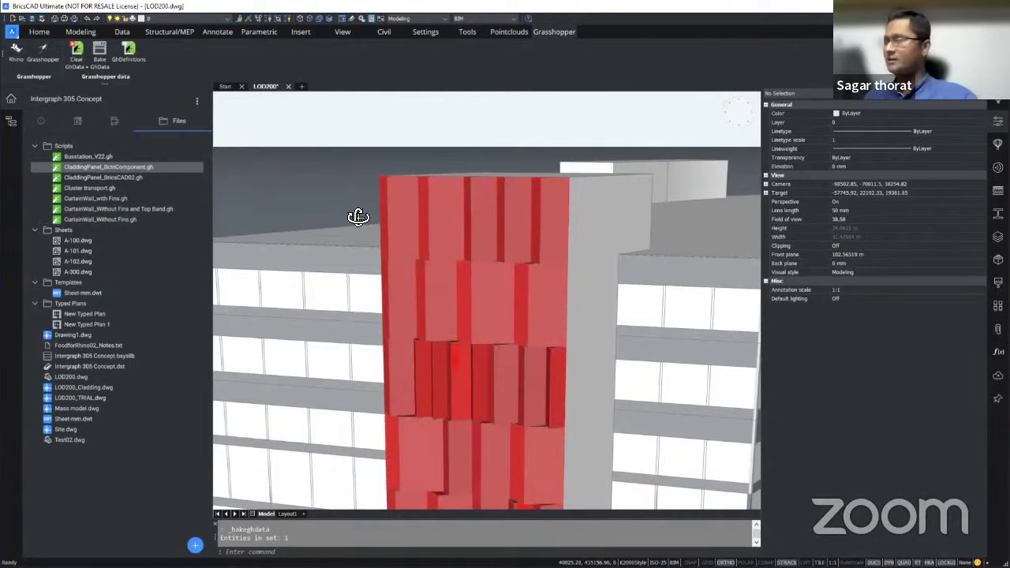
middle_click_drag(356, 216, 343, 241, "shift")
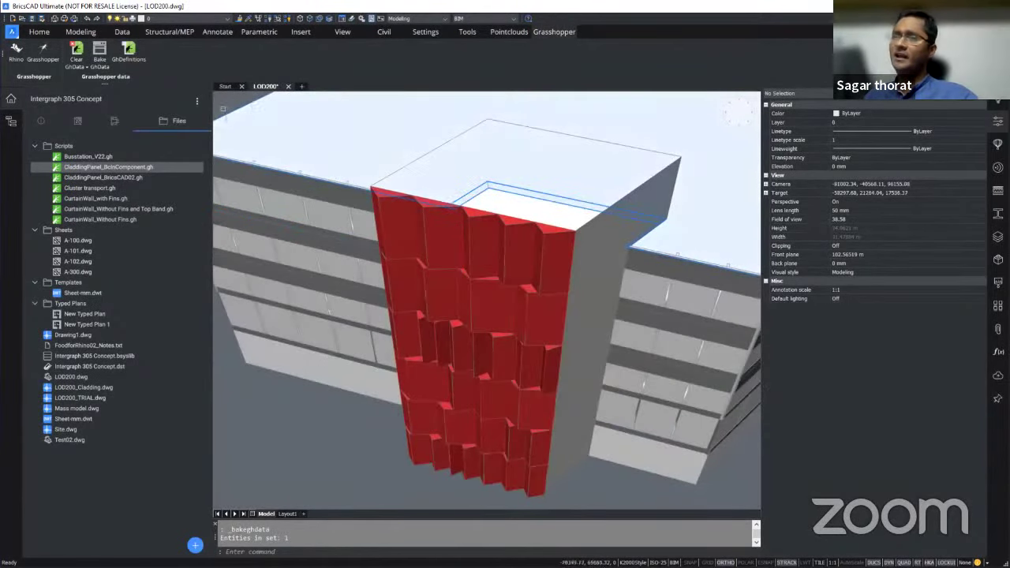
Clear the attached Grasshopper data from the cladding wall so only the baked panels remain
left_click(87, 63)
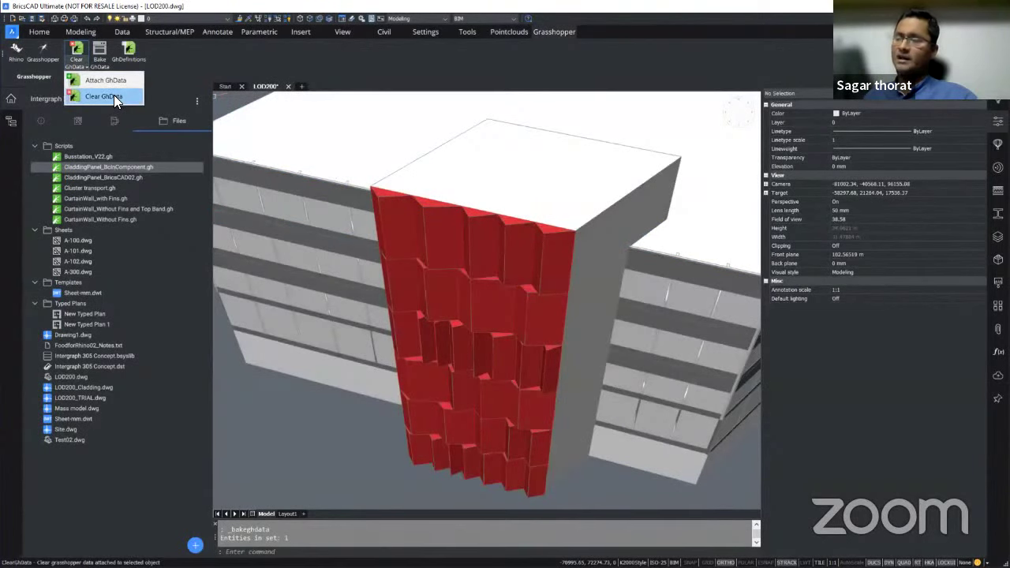
left_click(114, 96)
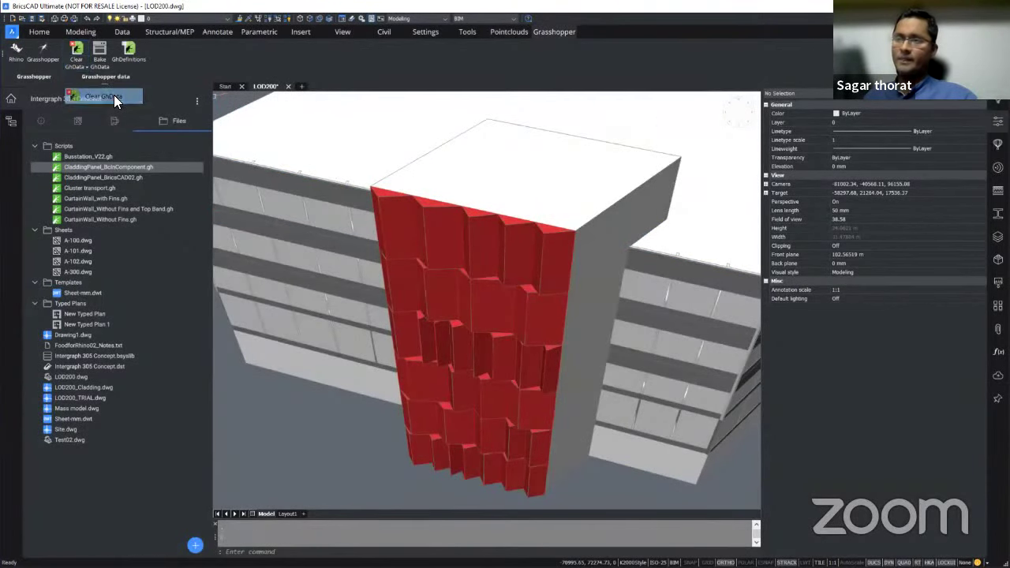
left_click(410, 233)
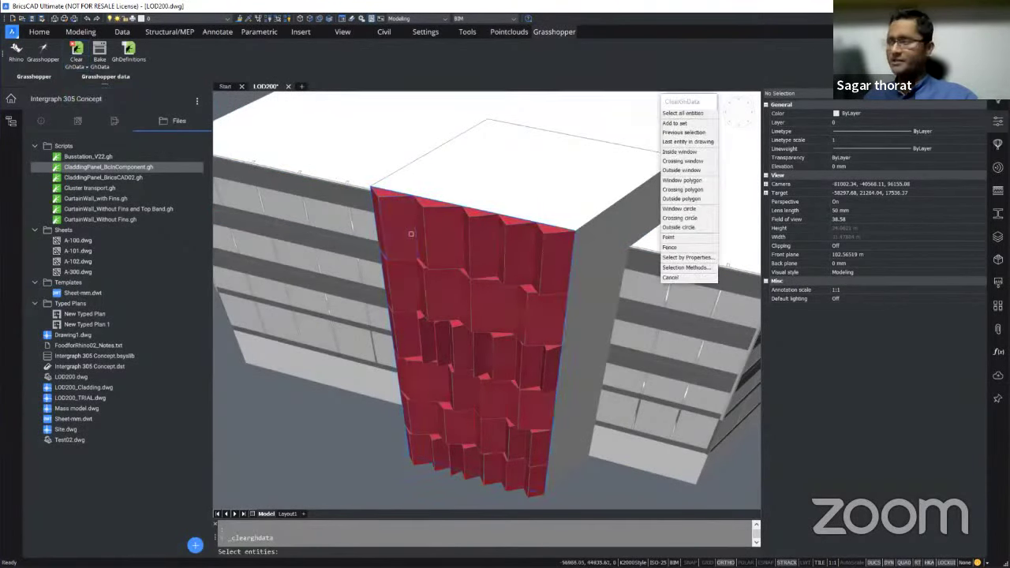
key("Return")
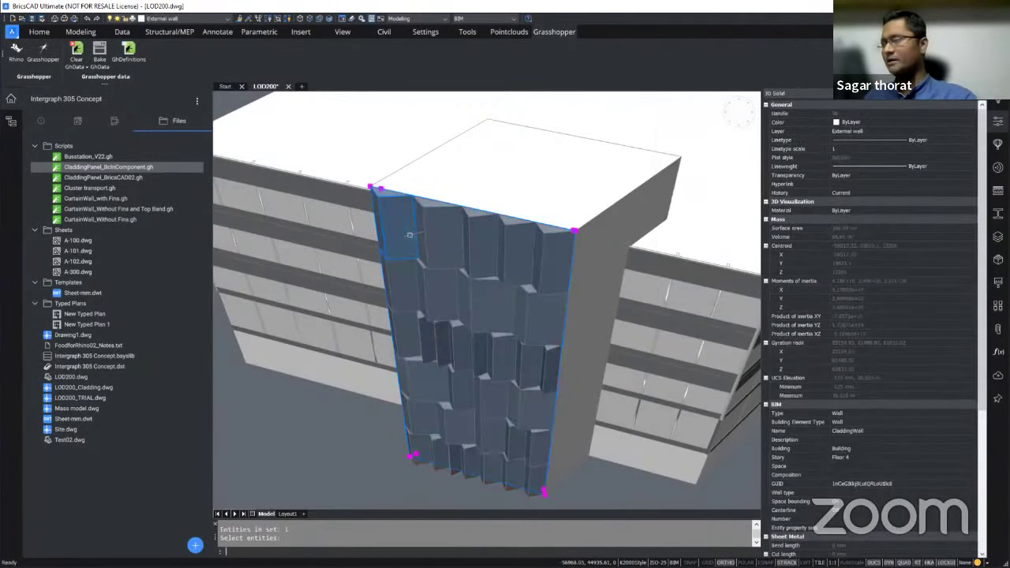
key("Escape")
Select one baked panel in the tower's top row and examine its BIM type, name and material properties
middle_click_drag(412, 342, 487, 263, "shift")
scroll(478, 231, "up", 3)
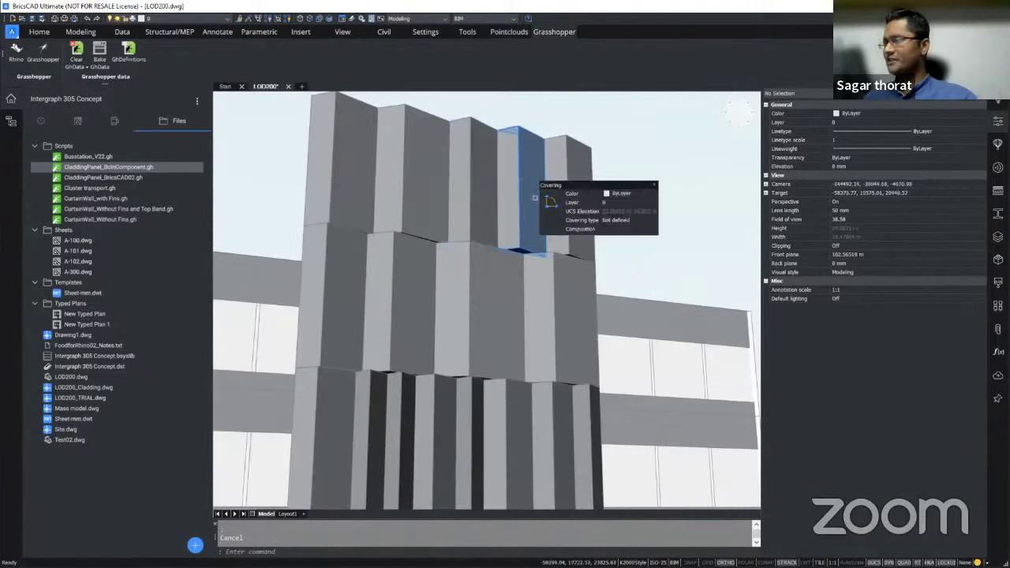
left_click(534, 198)
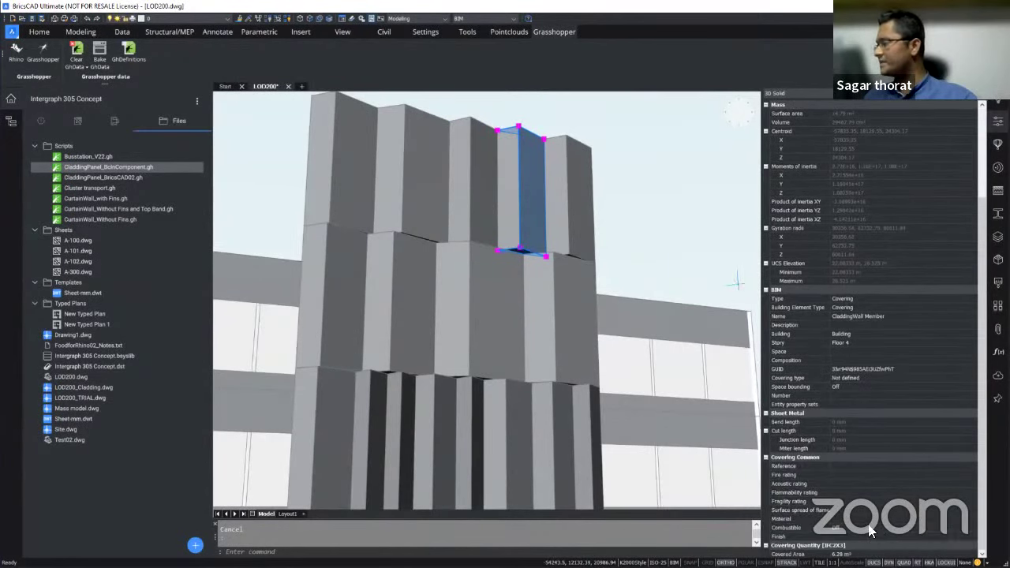
scroll(873, 505, "up", 3)
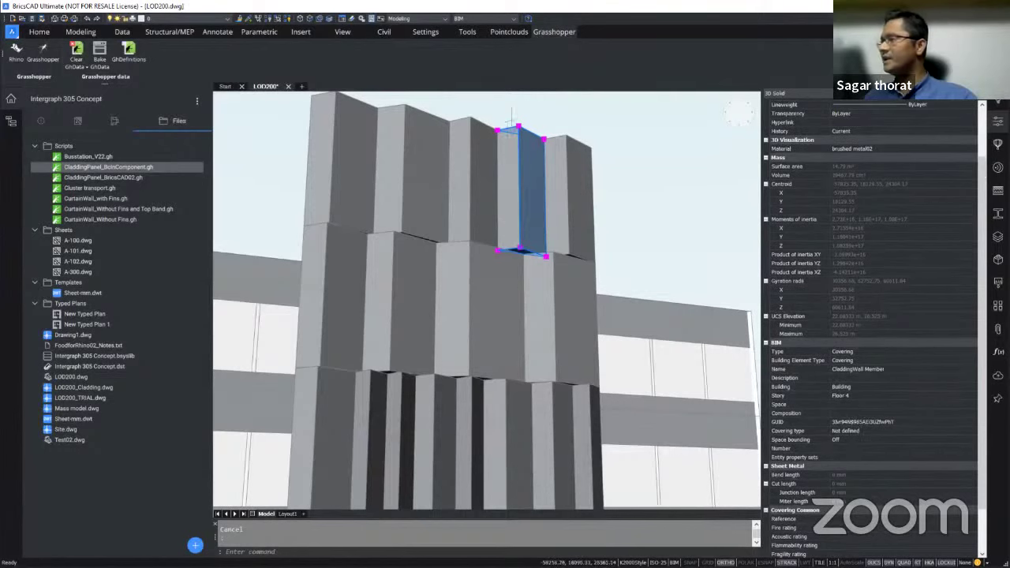
scroll(537, 119, "up", 4)
middle_click_drag(544, 124, 573, 169, "shift")
mouse_move(559, 154)
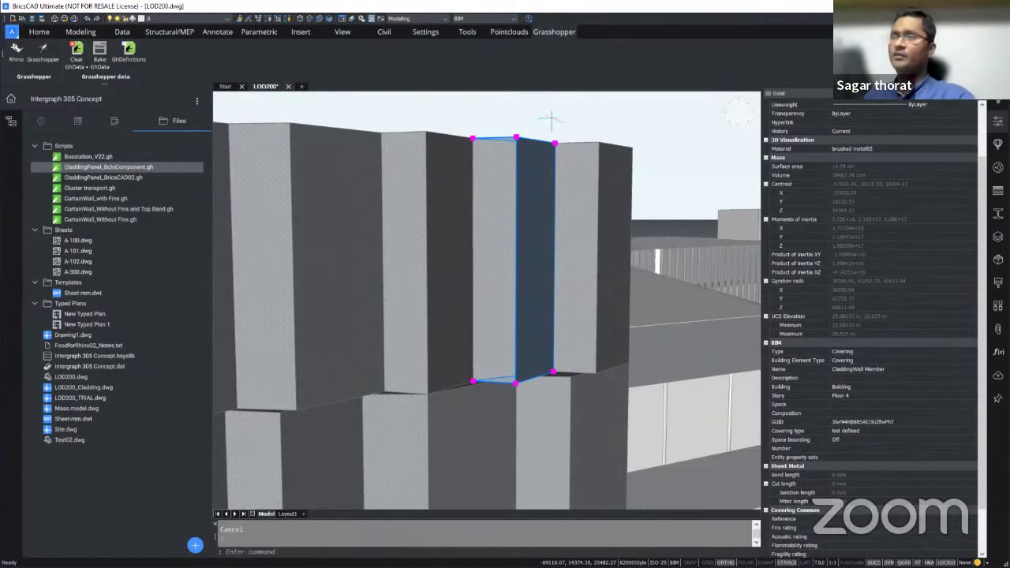
Hide the project browser, deselect the panel and look at the whole building with its baked cladding
left_click(12, 101)
scroll(487, 233, "down", 6)
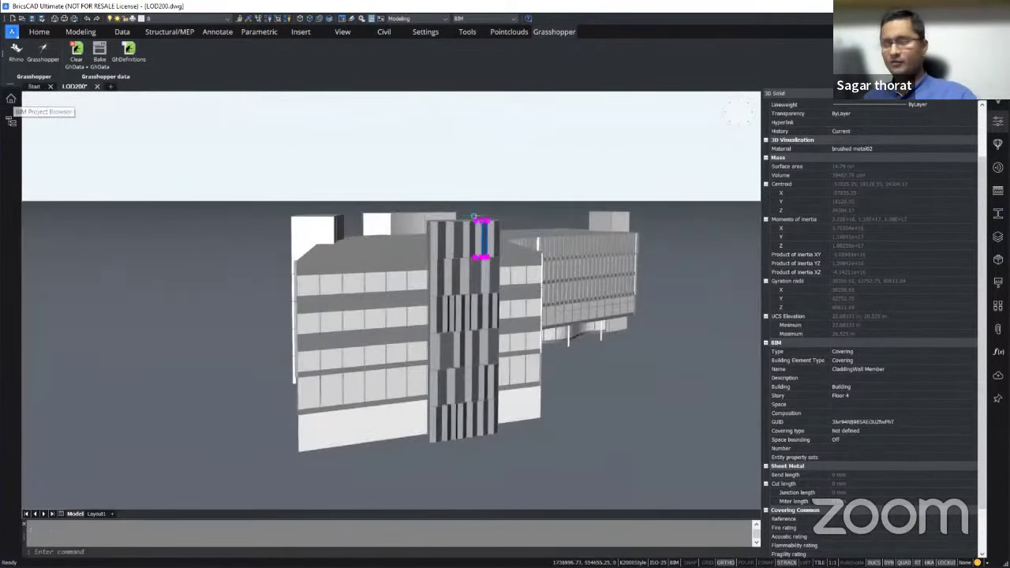
key("Escape")
scroll(486, 227, "down", 2)
middle_click_drag(564, 288, 526, 287, "shift")
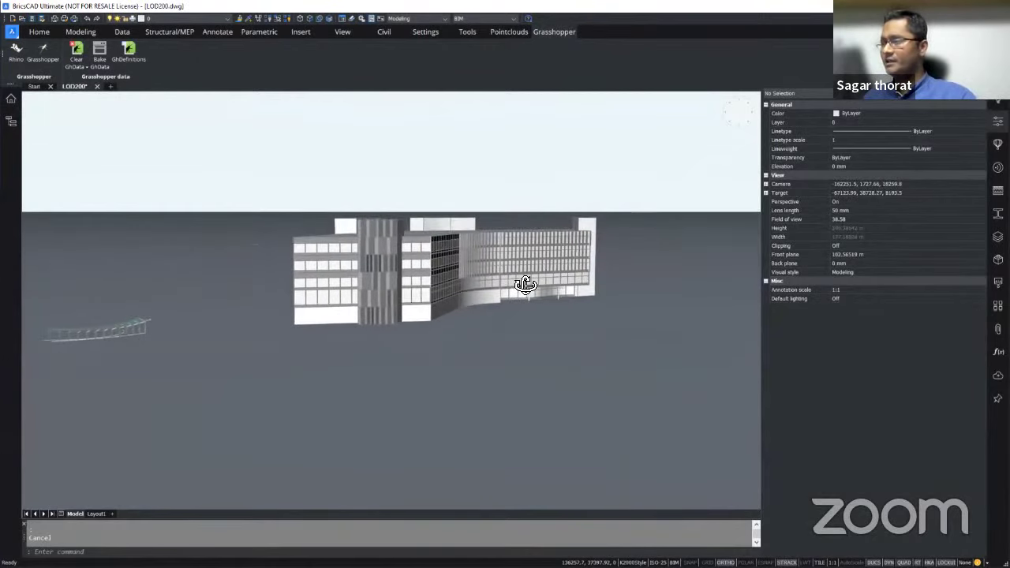
scroll(140, 253, "up", 1)
scroll(559, 198, "up", 1)
Hide all Curtain Wall building elements through the model's BIM structure tree
left_click(11, 121)
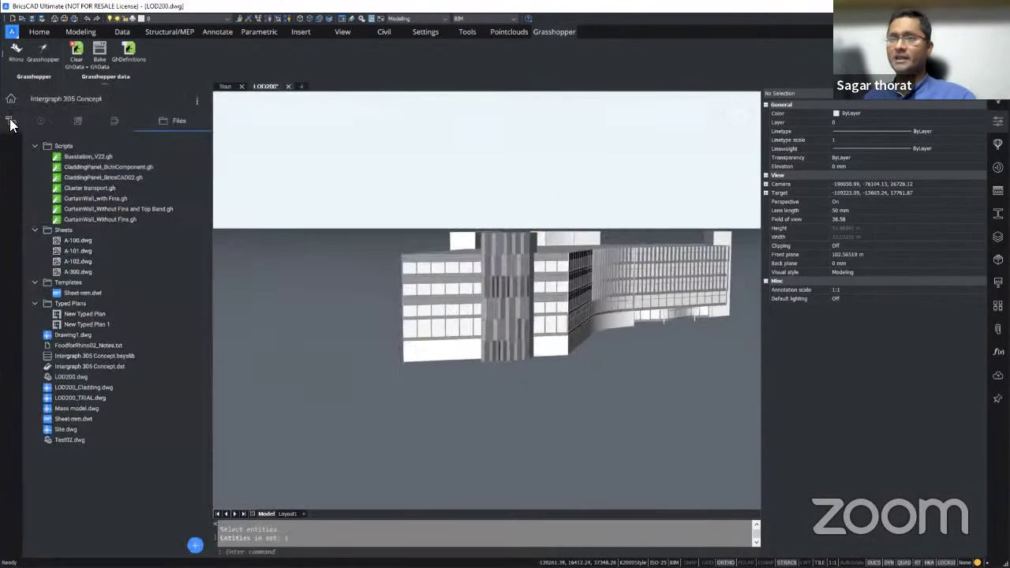
left_click(35, 124)
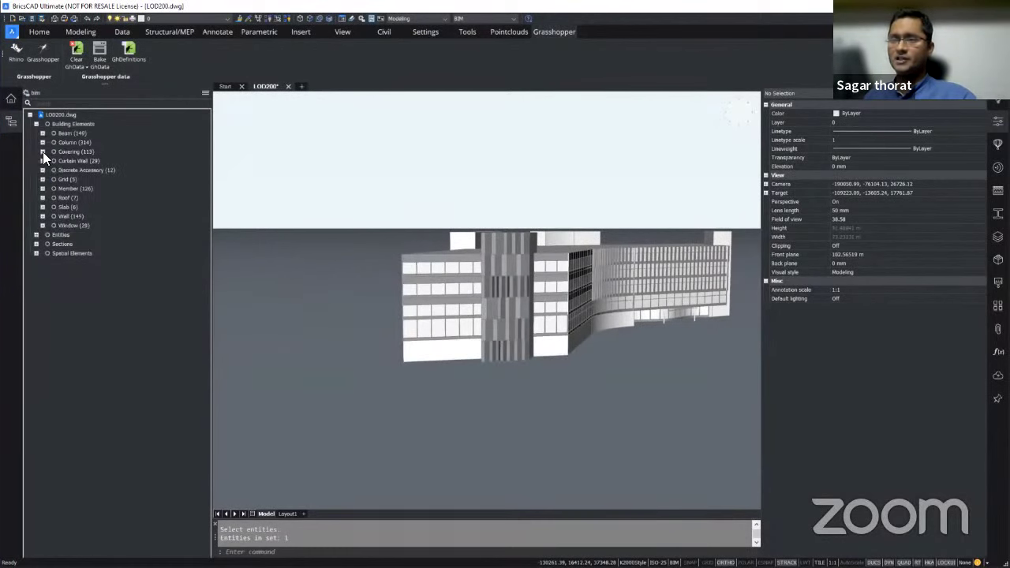
left_click(67, 160)
right_click(68, 161)
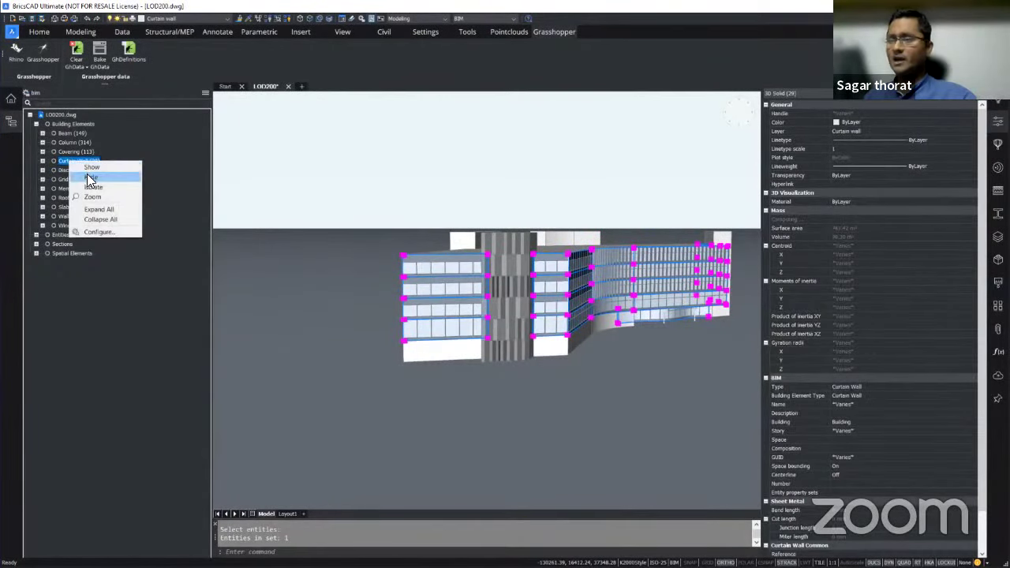
left_click(88, 178)
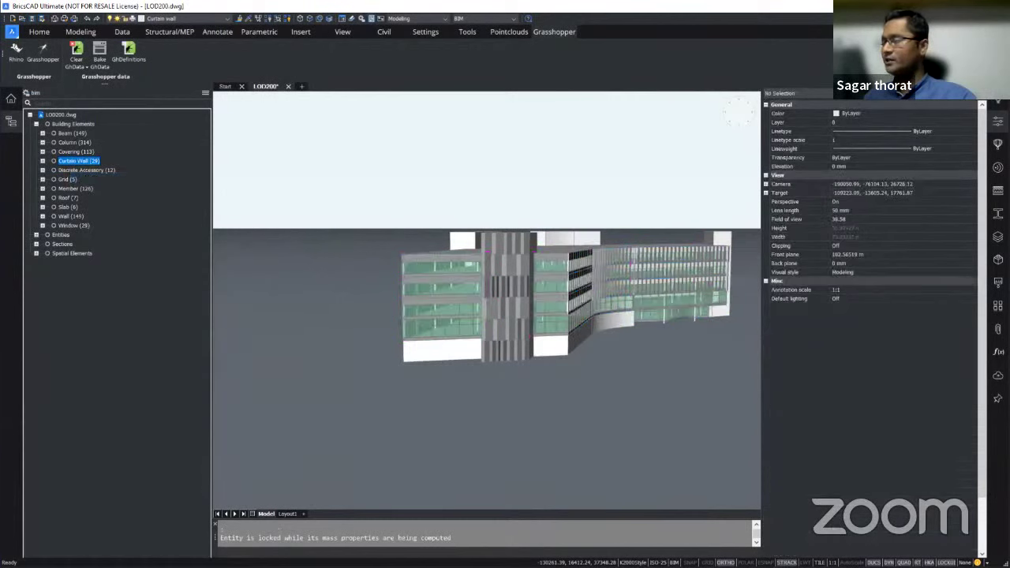
Hide the properties display and examine the building's glazing, cladded tower and curved canopy from several angles
left_click(998, 121)
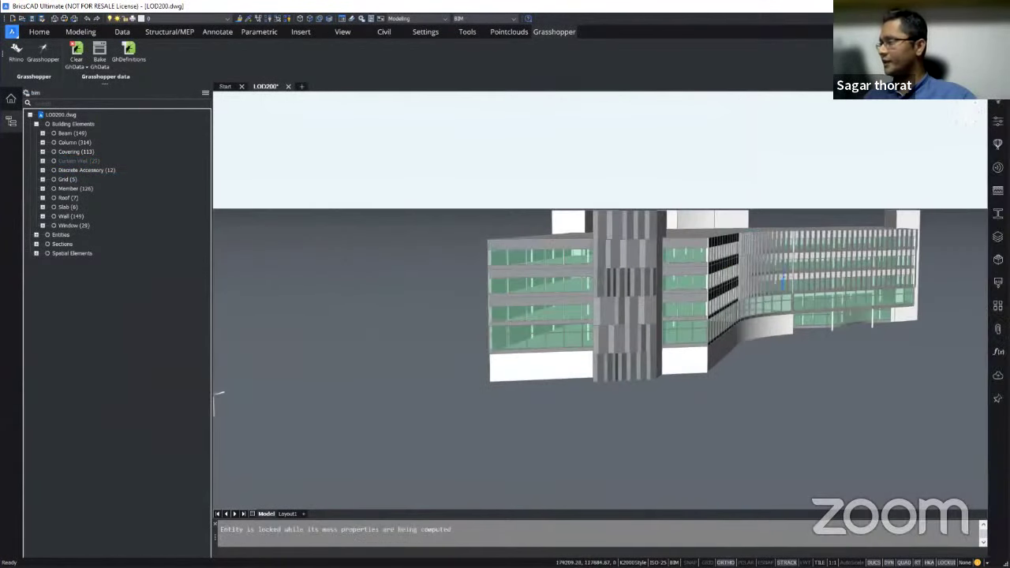
scroll(835, 284, "up", 2)
scroll(816, 282, "down", 2)
middle_click_drag(816, 282, 734, 258, "shift")
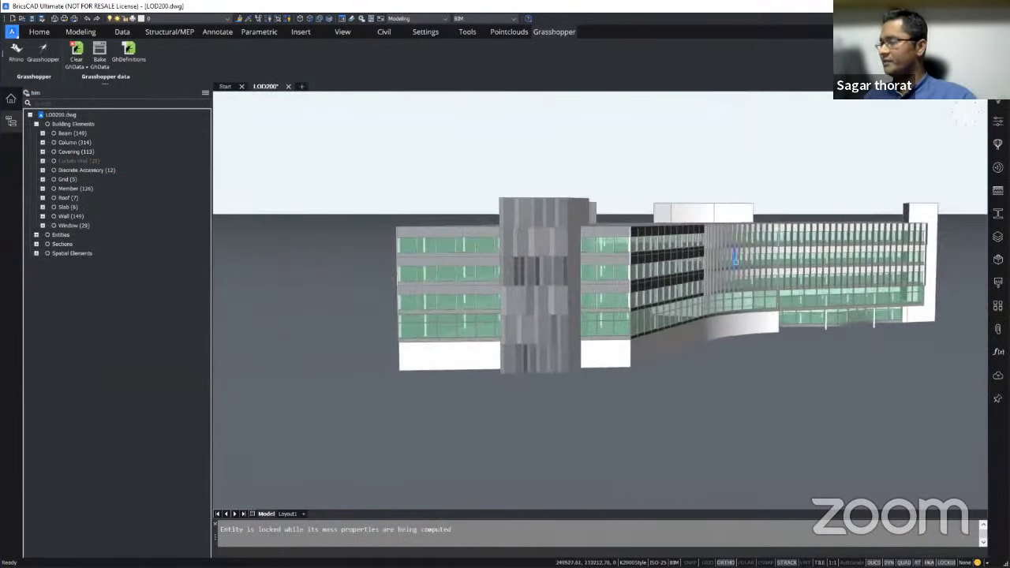
scroll(742, 258, "down", 2)
scroll(434, 297, "up", 4)
middle_click_drag(464, 298, 550, 319, "shift")
scroll(564, 322, "down", 3)
scroll(676, 128, "up", 2)
middle_click_drag(677, 259, 697, 258, "shift")
scroll(556, 136, "up", 2)
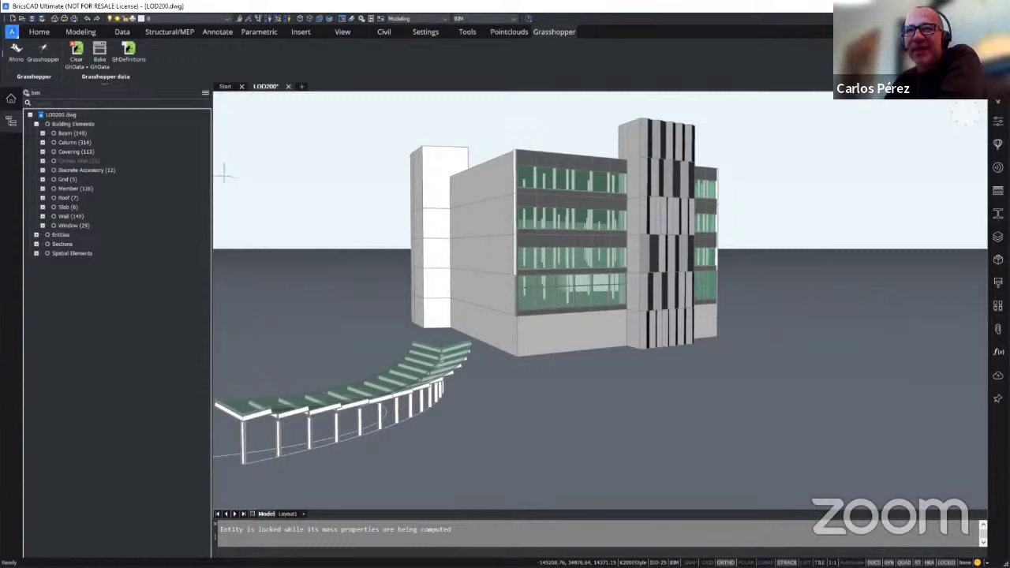
Bring up the general BIM modeling tools and hide the structure tree to widen the model view
left_click(29, 31)
left_click(259, 176)
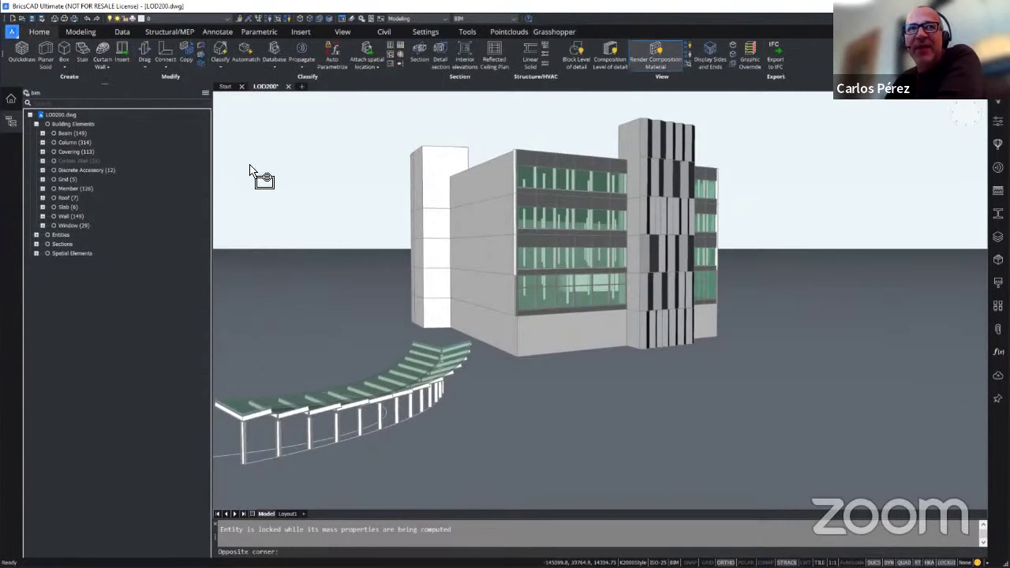
left_click(10, 122)
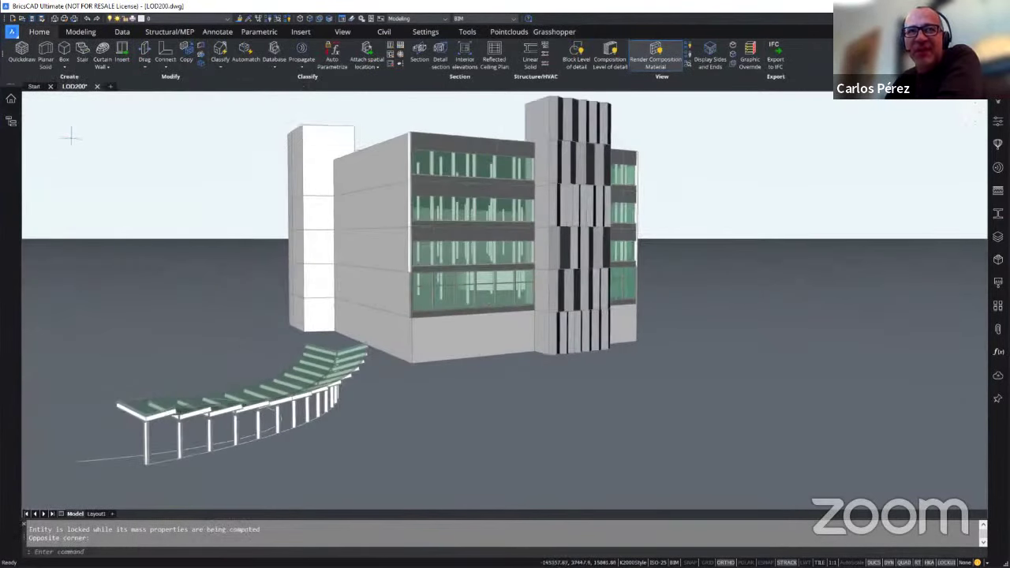
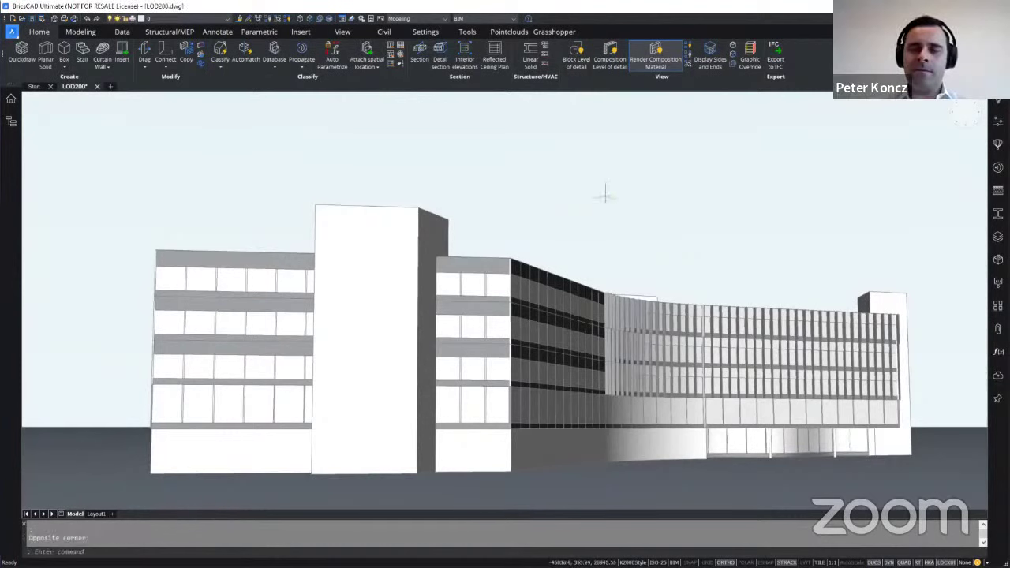
Examine the building from a higher angle and review the available BIM element classification and data tools
scroll(600, 206, "down", 2)
middle_click_drag(600, 205, 579, 220, "shift")
scroll(578, 220, "up", 5)
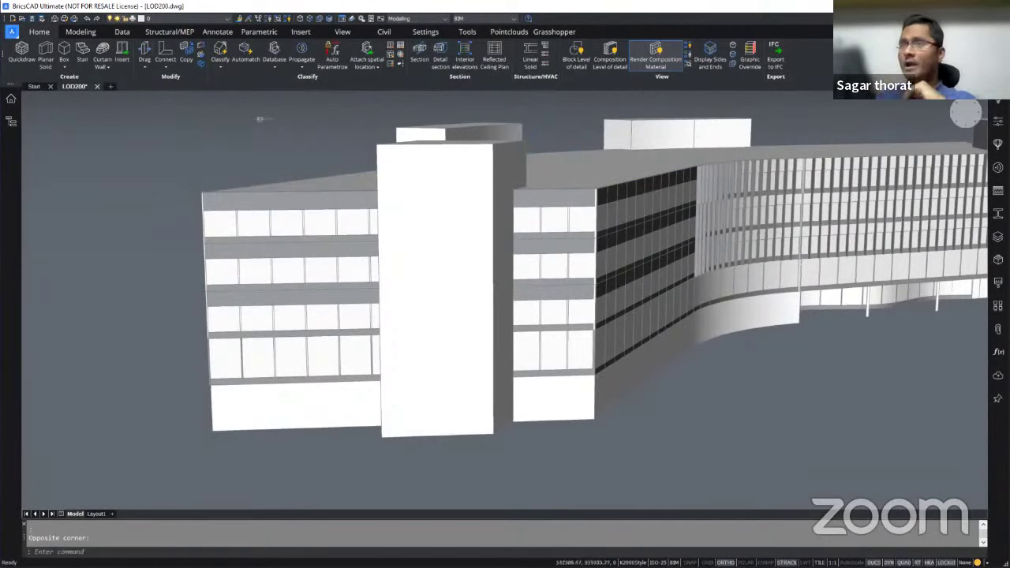
left_click(123, 32)
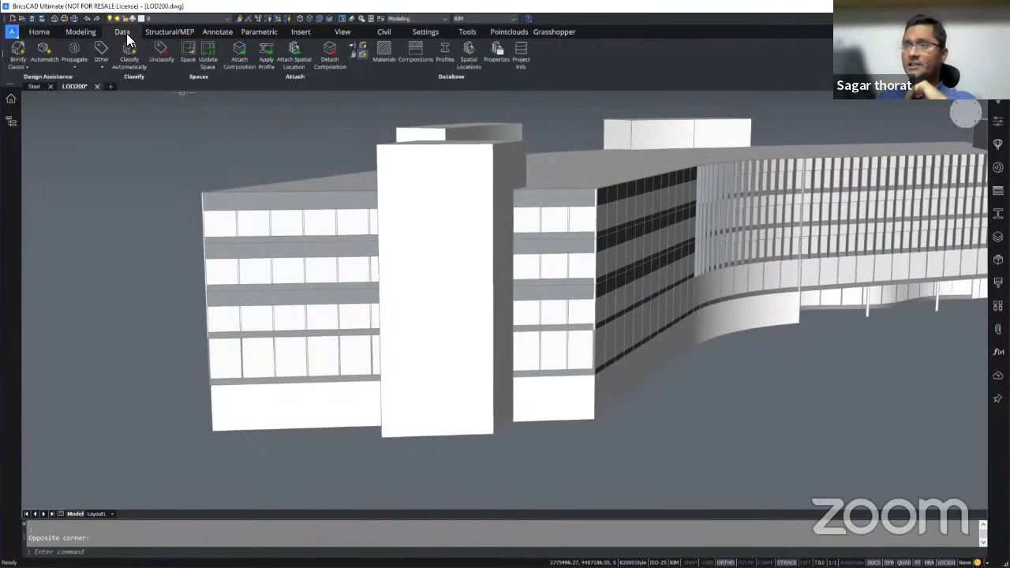
left_click(24, 68)
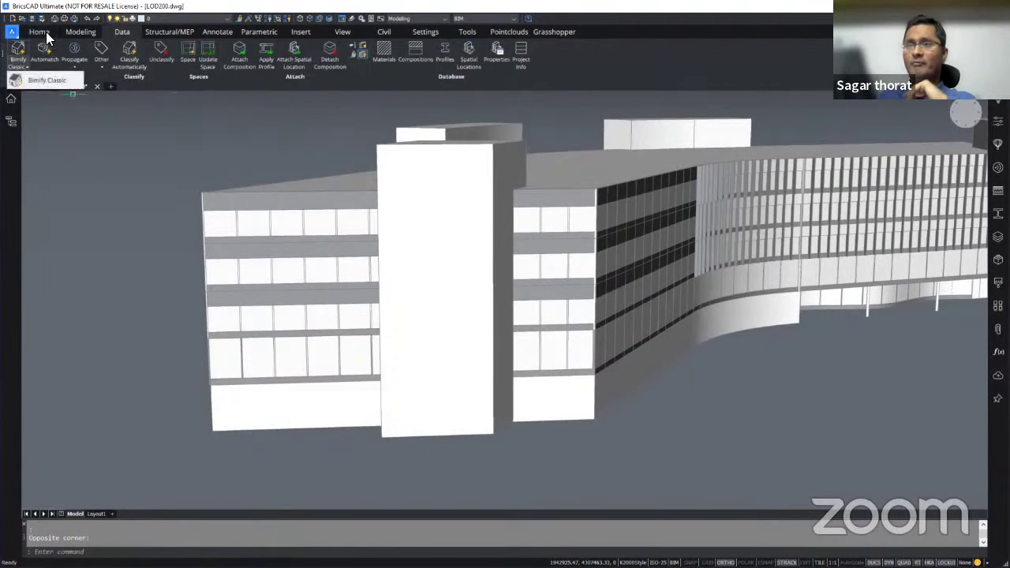
left_click(46, 31)
left_click(223, 66)
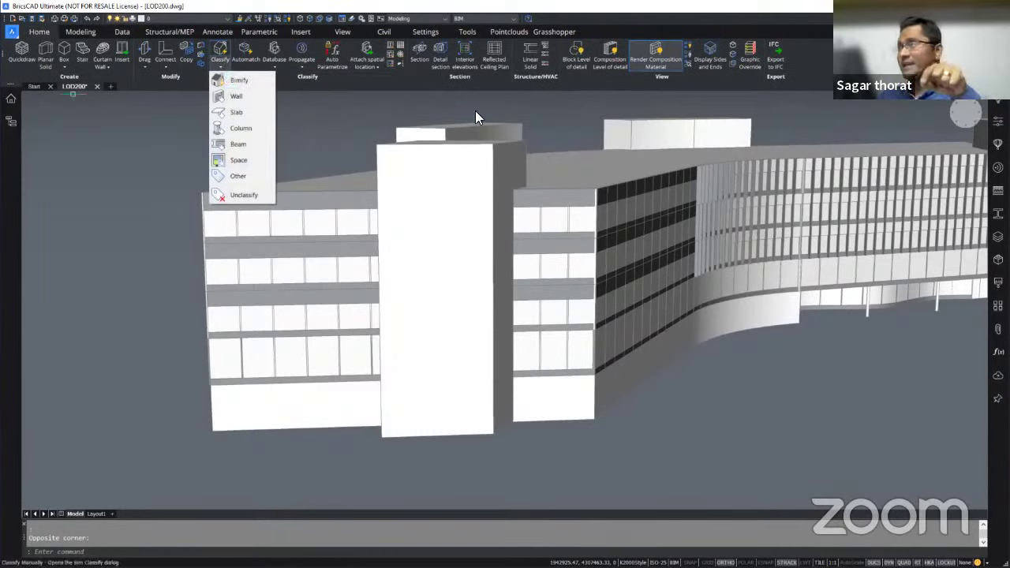
left_click(801, 64)
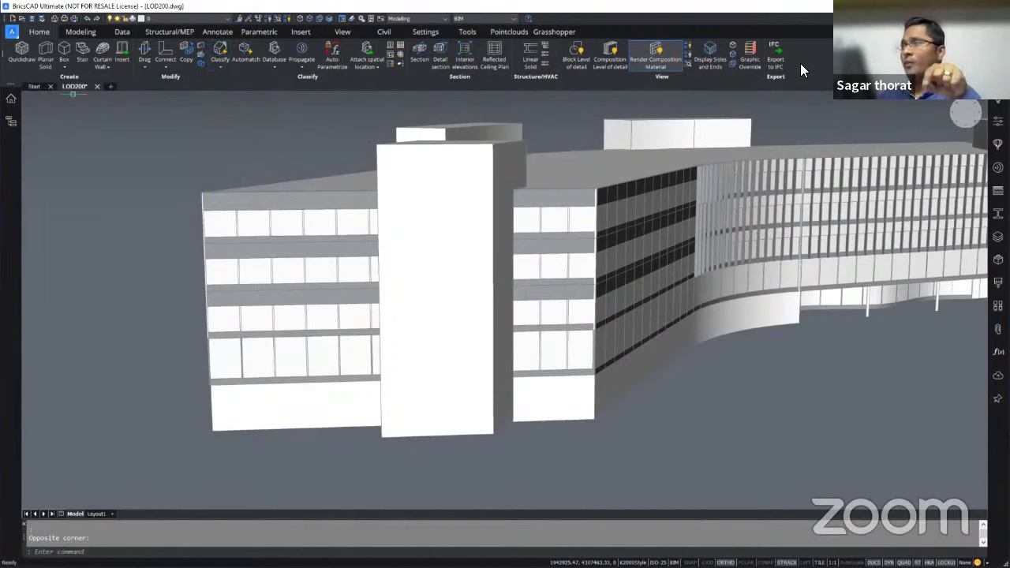
left_click(123, 33)
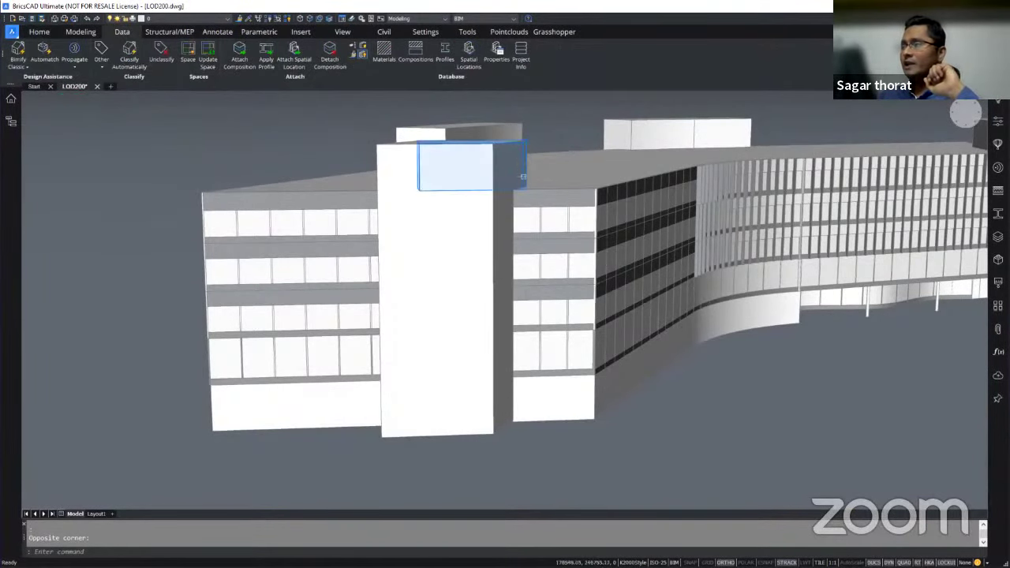
Add a new property set to the User namespace in the BIM properties
left_click(498, 61)
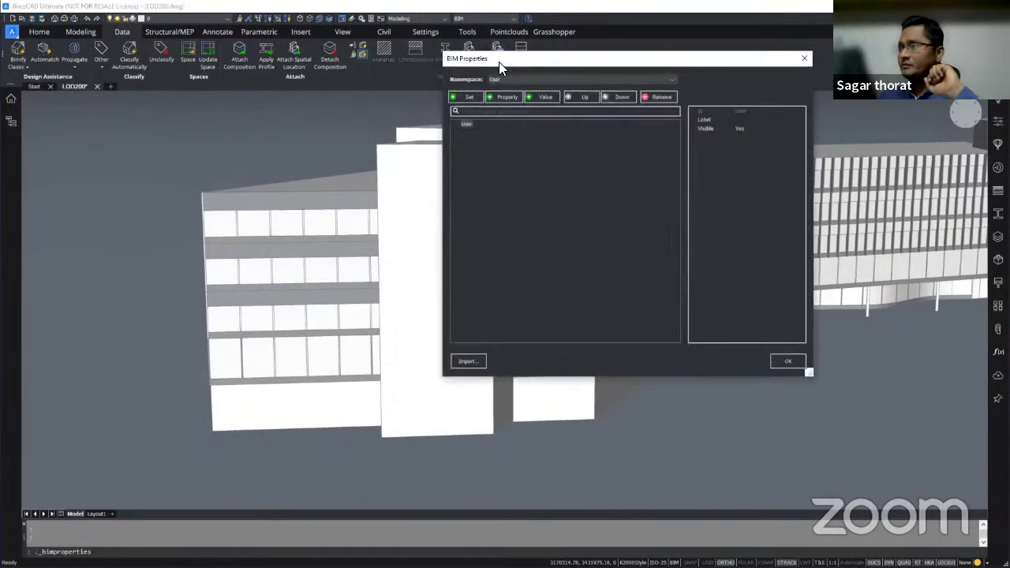
left_click_drag(542, 68, 444, 85)
left_click(568, 98)
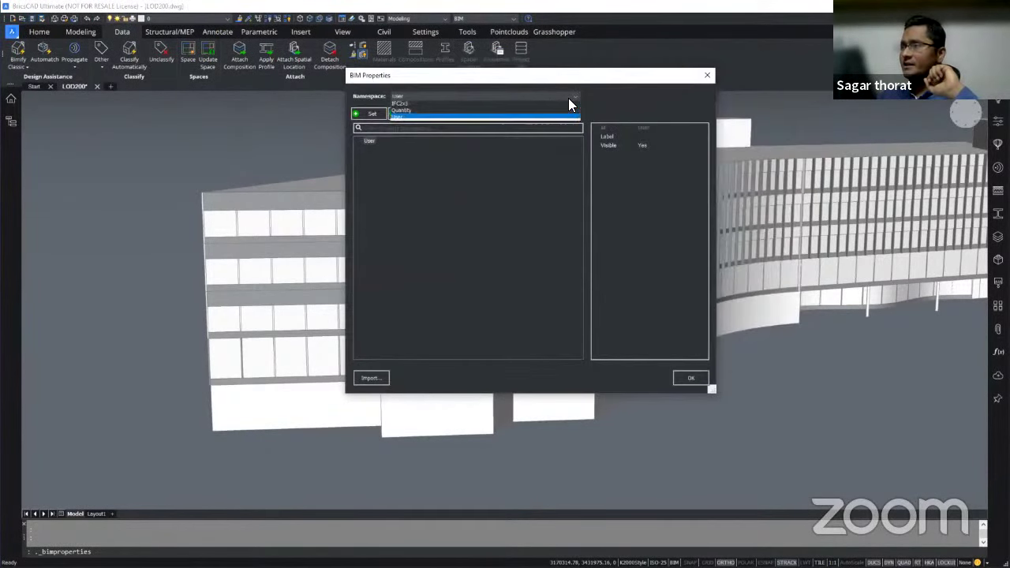
left_click(420, 117)
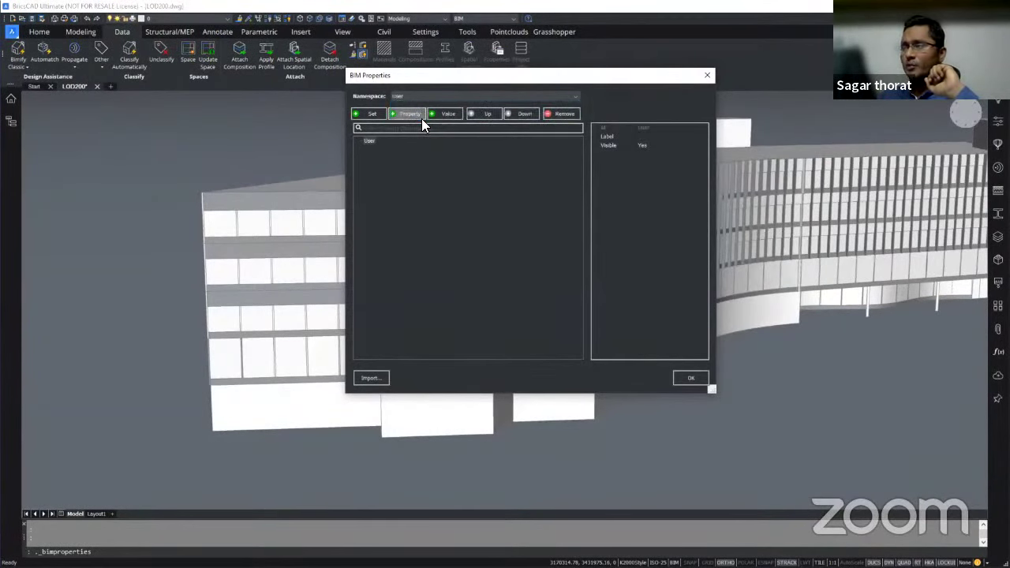
left_click(380, 114)
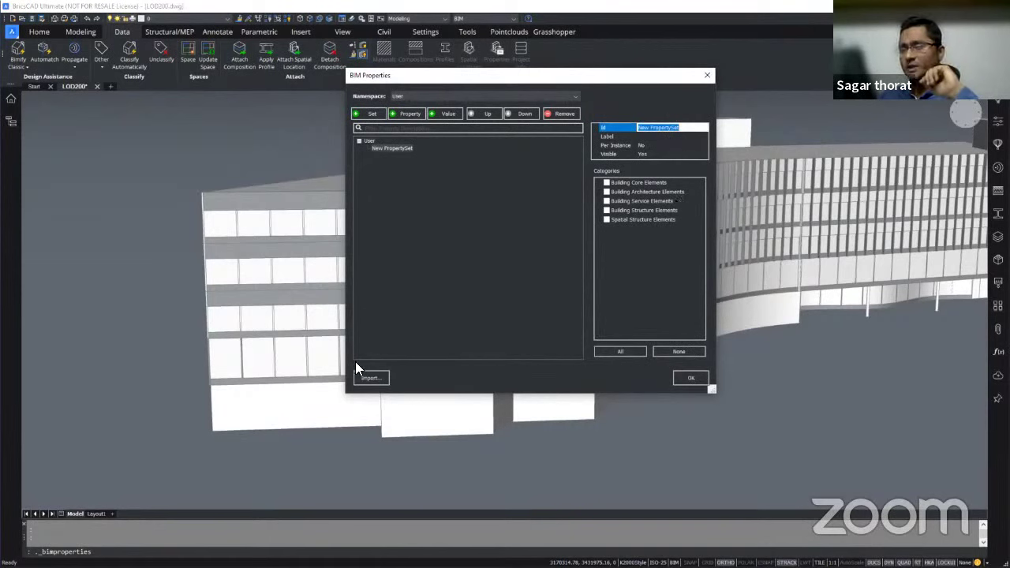
View the XML file import for BIM properties, cancel it and close the properties dialog
left_click(369, 378)
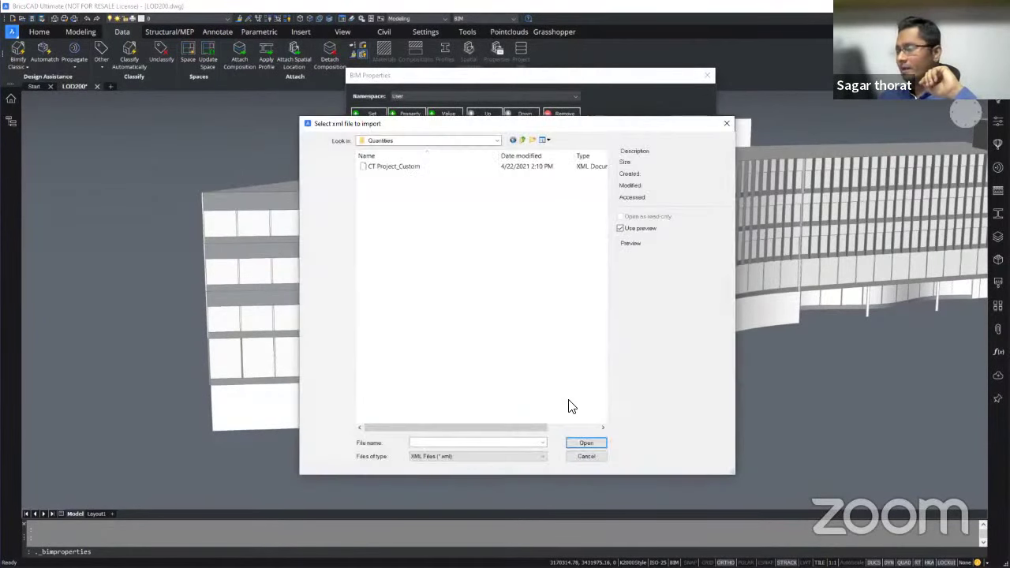
left_click(585, 457)
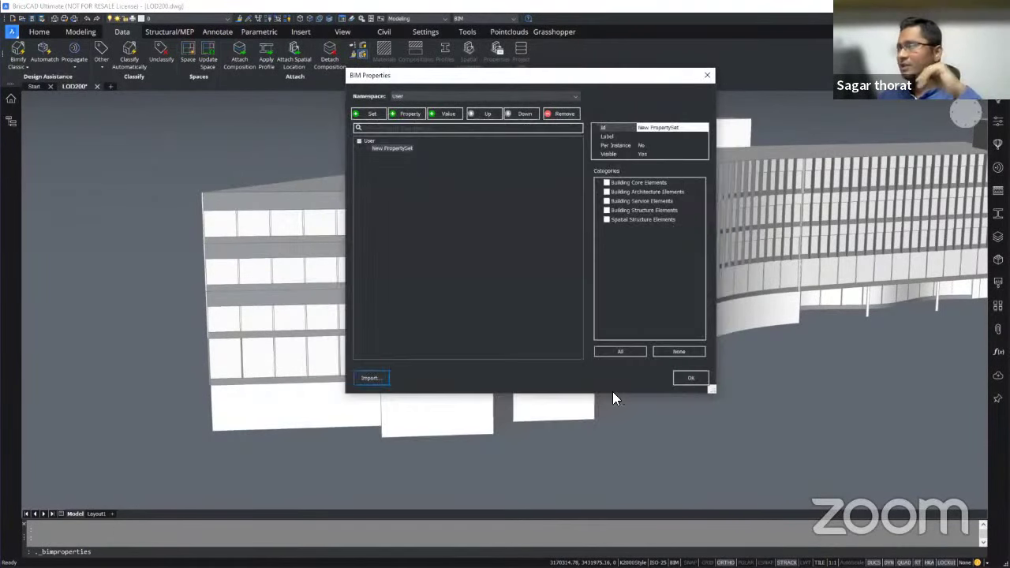
left_click(706, 77)
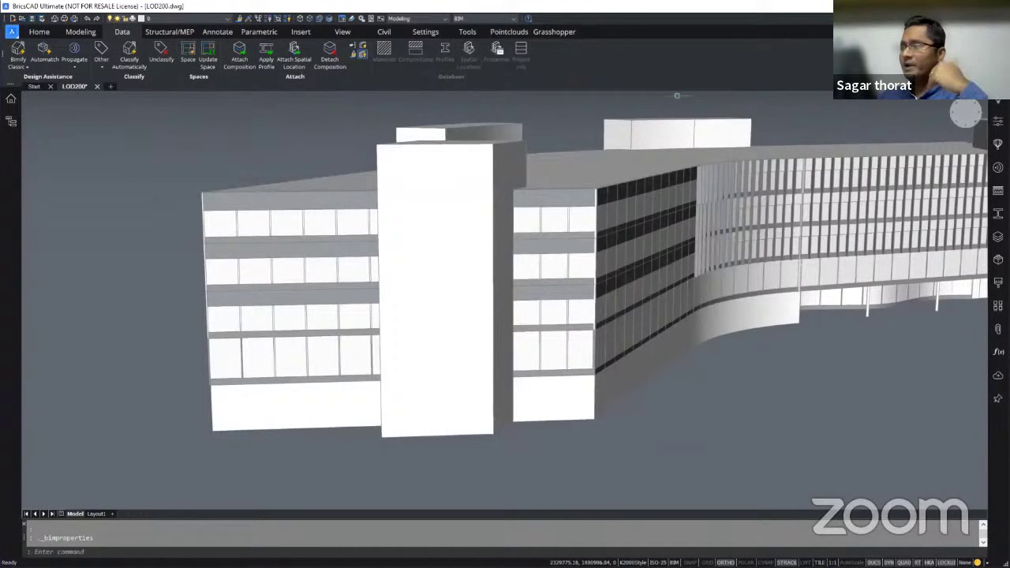
left_click(291, 144)
left_click(287, 141)
Open the project script CladdingPanel_BricsCAD02.gh in Grasshopper
left_click(11, 99)
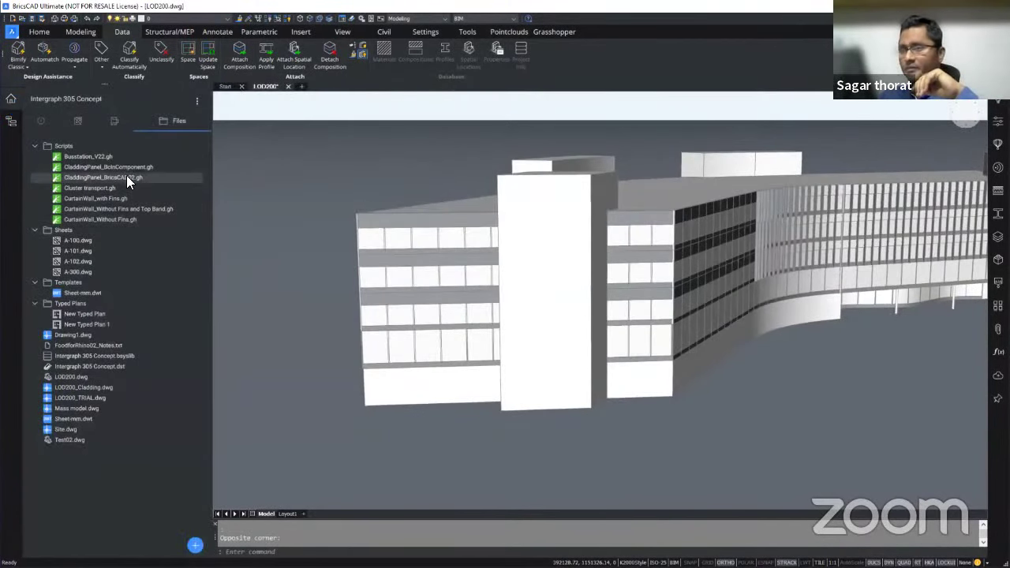
left_click(131, 178)
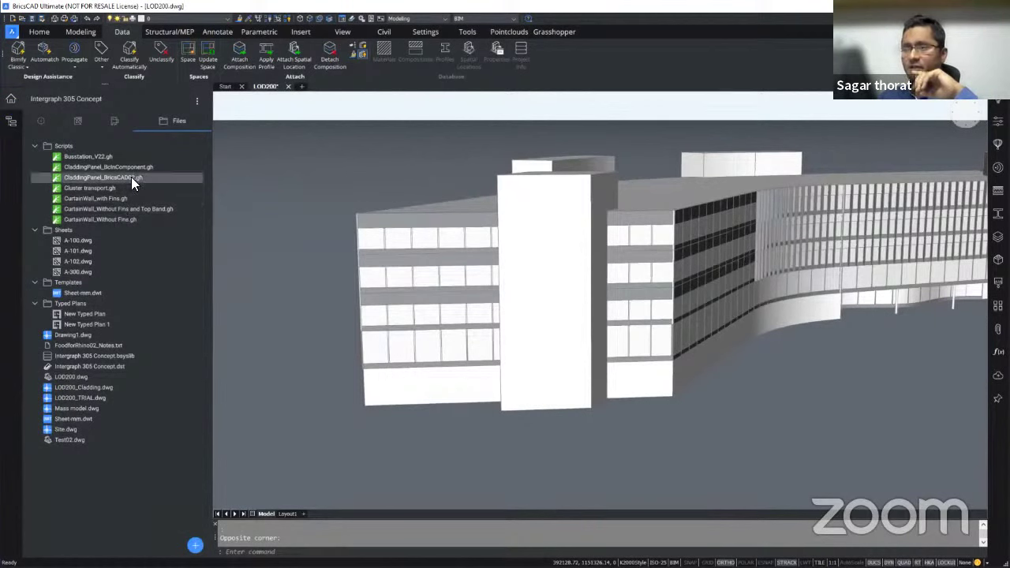
right_click(122, 178)
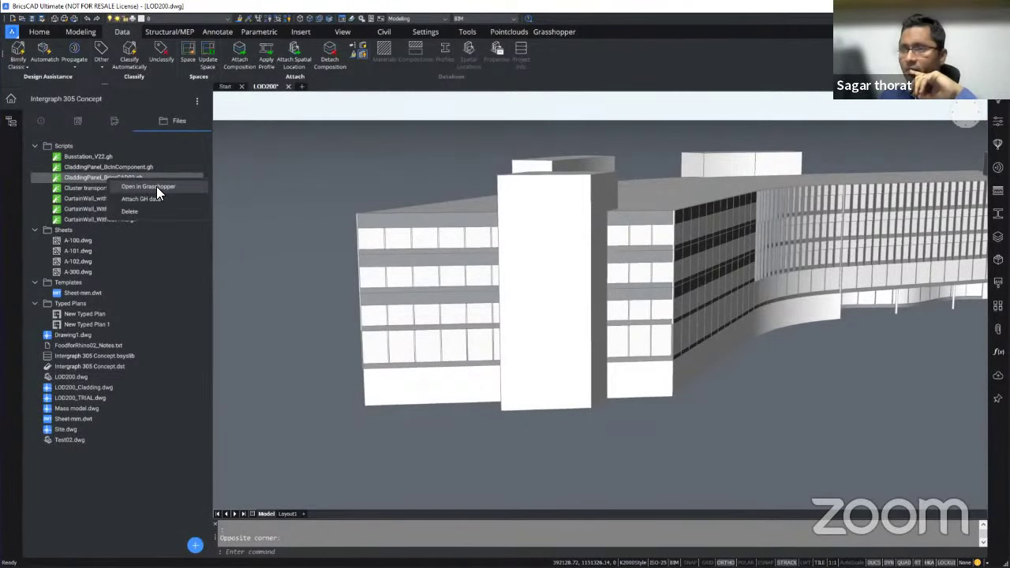
left_click(157, 187)
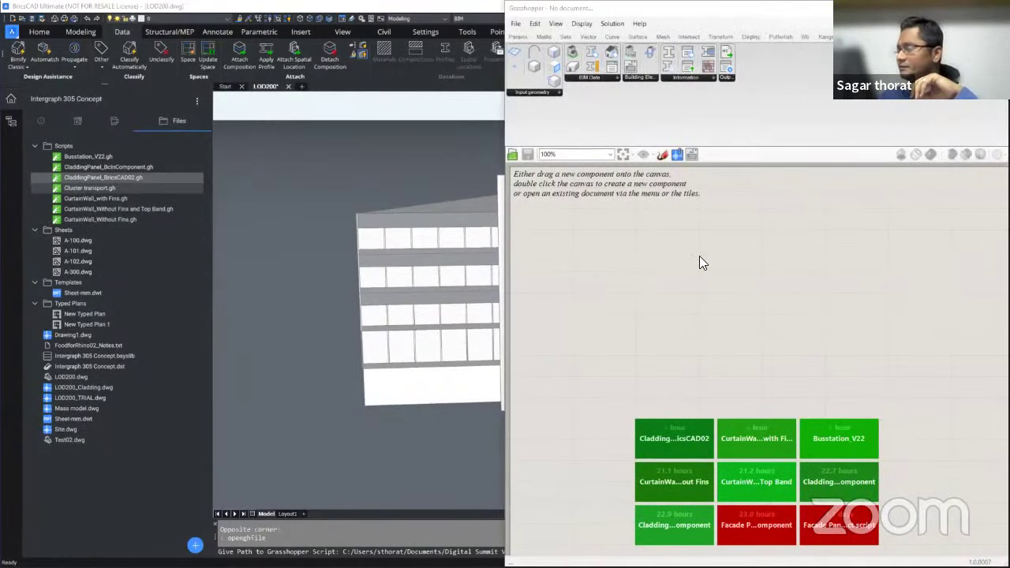
Examine the tower's red cladding preview with the project browser hidden, and the script's BimCovering classification group
scroll(339, 221, "down", 2)
scroll(473, 206, "up", 4)
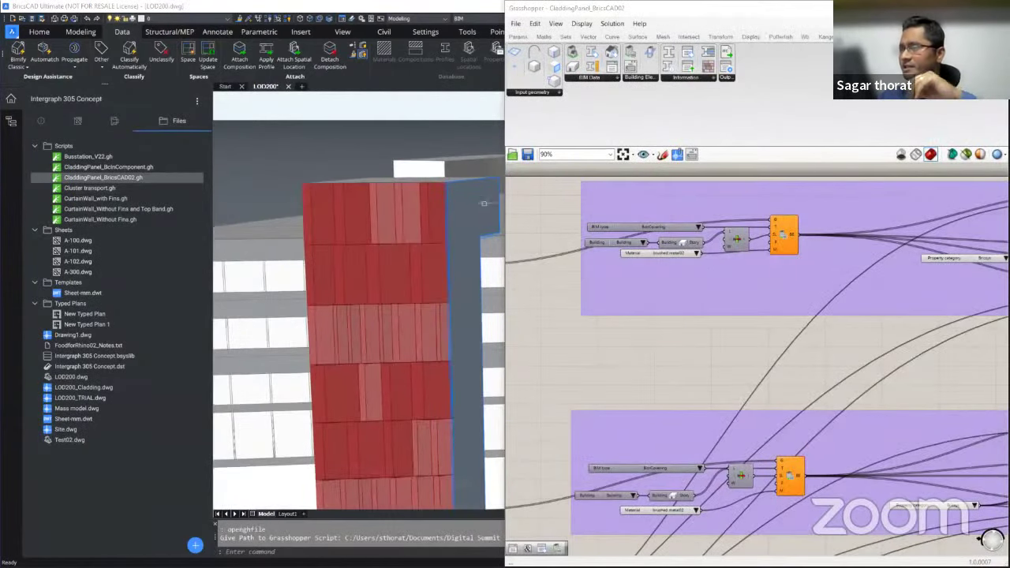
scroll(484, 204, "up", 1)
scroll(420, 207, "down", 2)
middle_click_drag(420, 208, 408, 259, "shift")
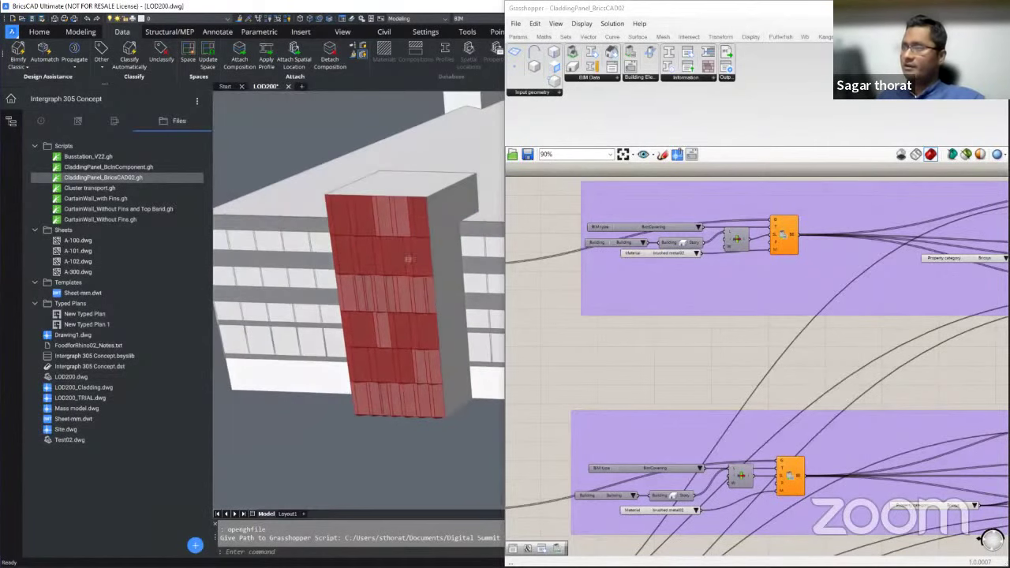
scroll(408, 259, "up", 5)
left_click(12, 114)
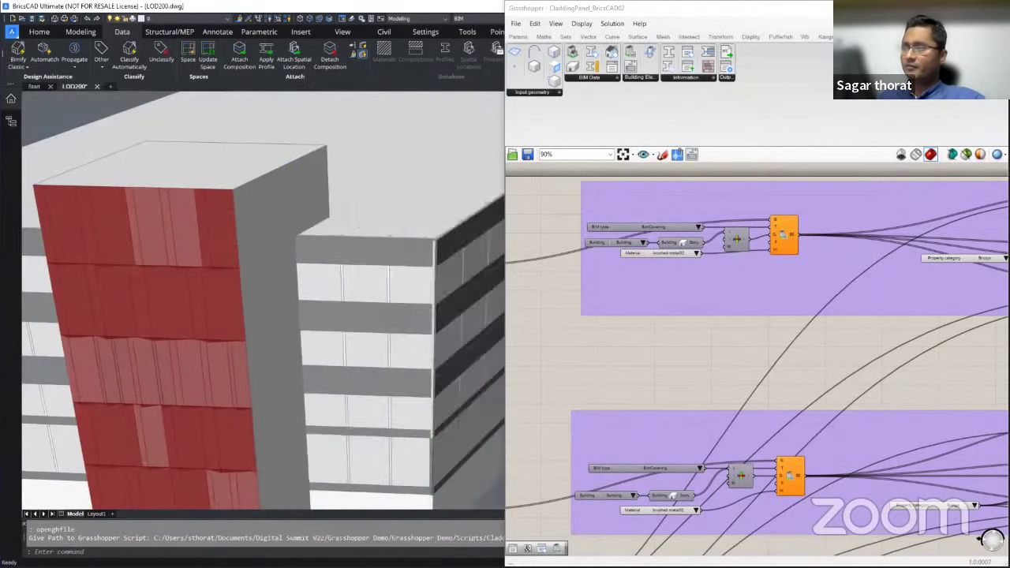
middle_click_drag(104, 219, 199, 221)
middle_click_drag(227, 252, 240, 227, "shift")
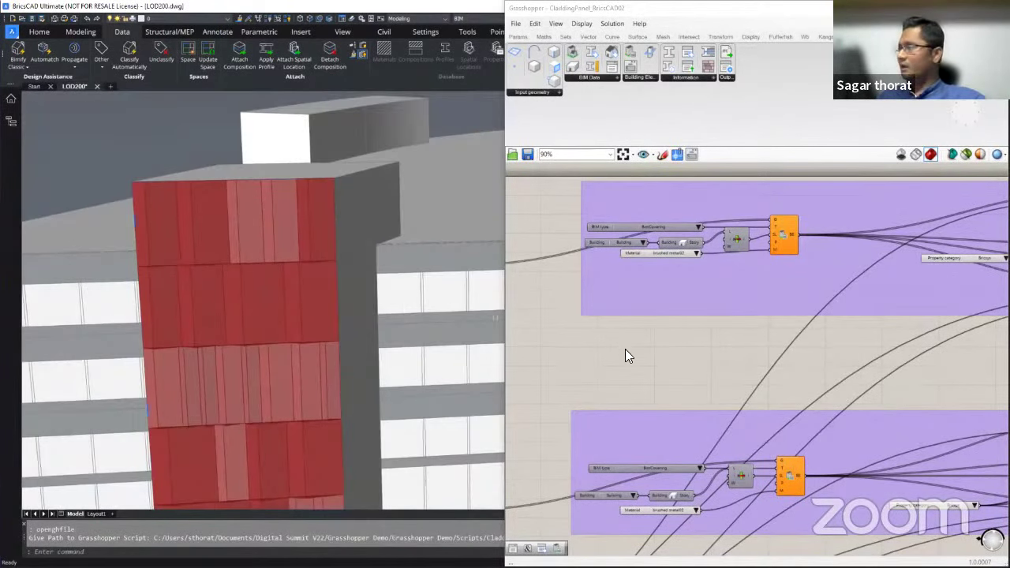
scroll(592, 328, "down", 2)
scroll(608, 267, "up", 4)
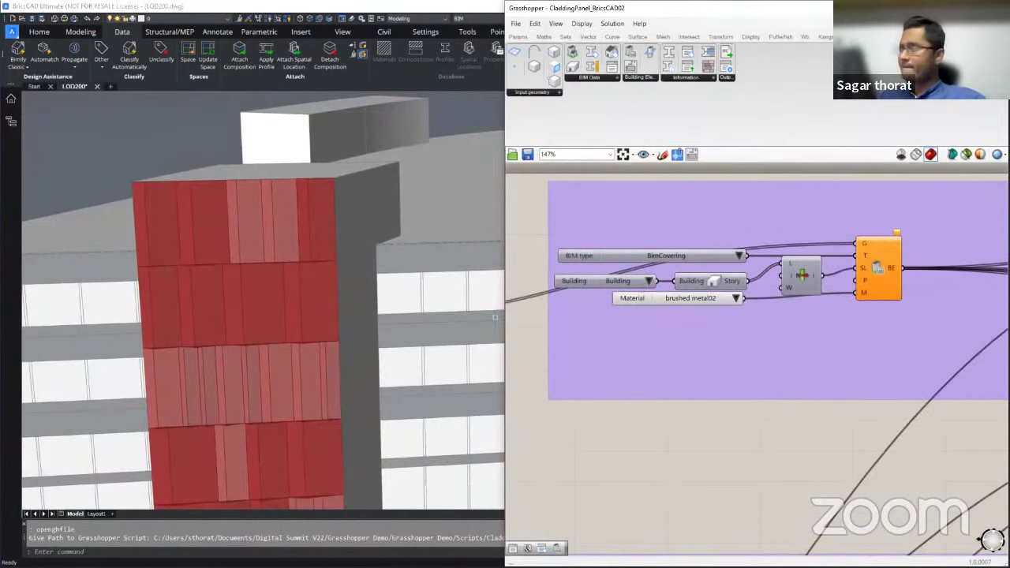
Add a BricsCAD Entity input parameter above the existing one at the start of the script
left_click(558, 94)
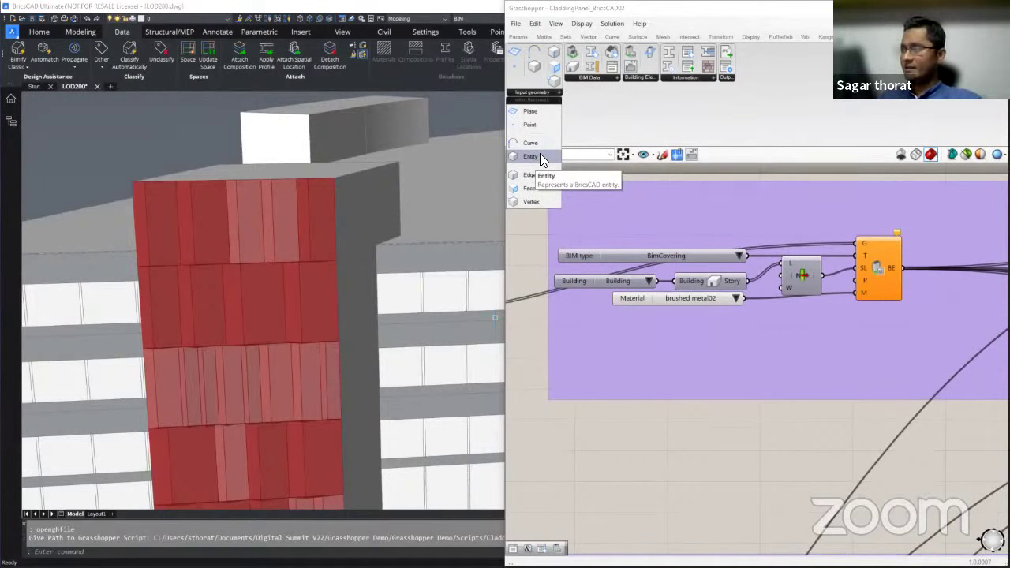
scroll(922, 312, "down", 6)
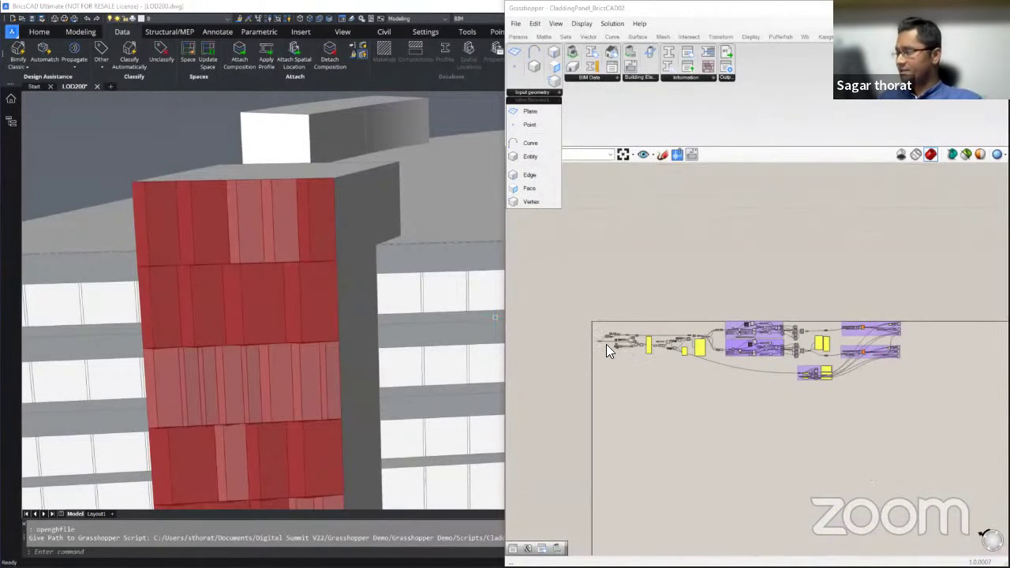
scroll(608, 344, "up", 8)
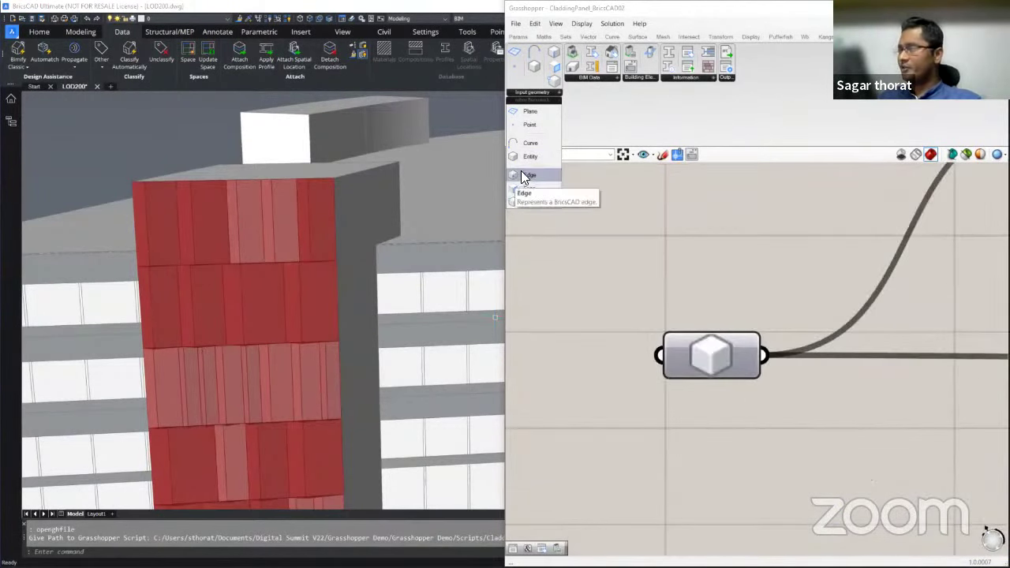
left_click_drag(521, 175, 725, 294)
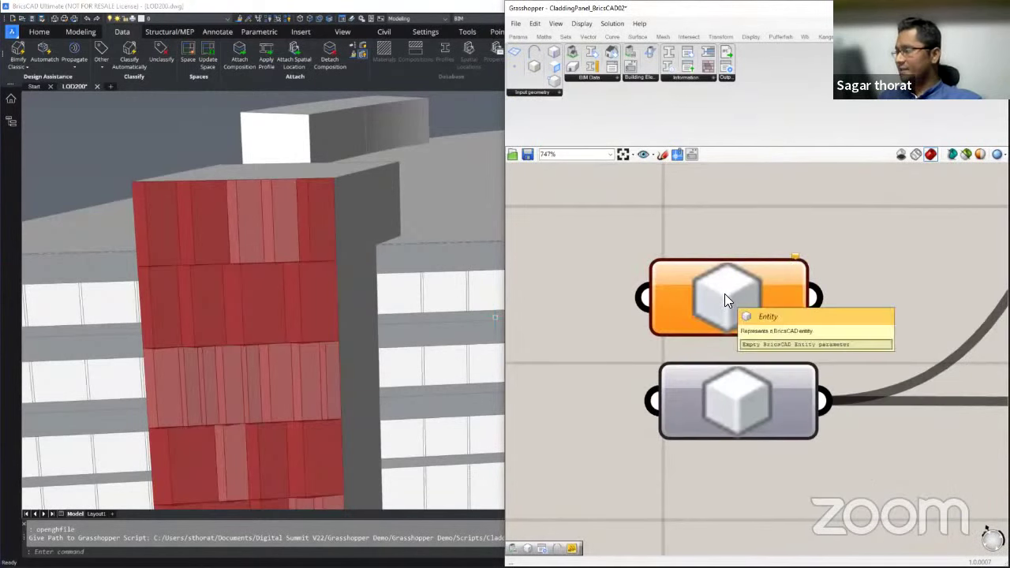
Select the external wall behind the tower's cladding preview and inspect its upper corner up close
left_click(113, 138)
left_click(118, 156)
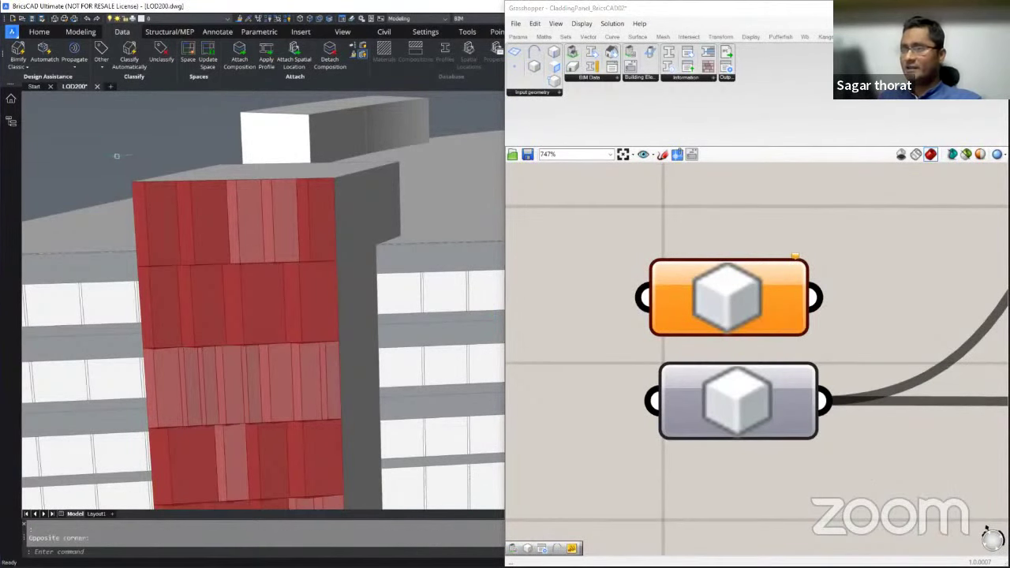
scroll(117, 157, "down", 2)
scroll(176, 178, "up", 2)
right_click(224, 181)
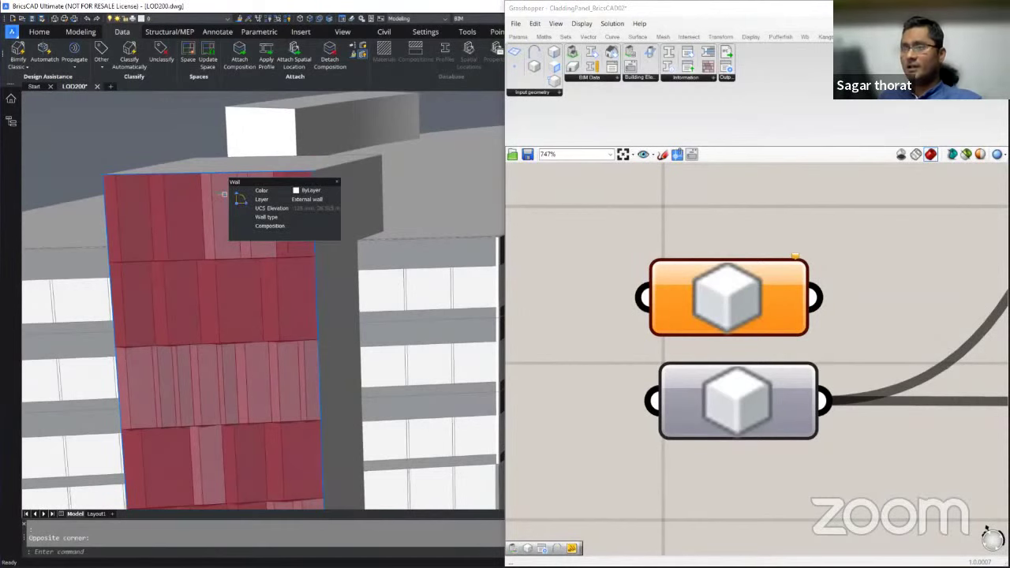
key("Escape")
scroll(211, 193, "up", 3)
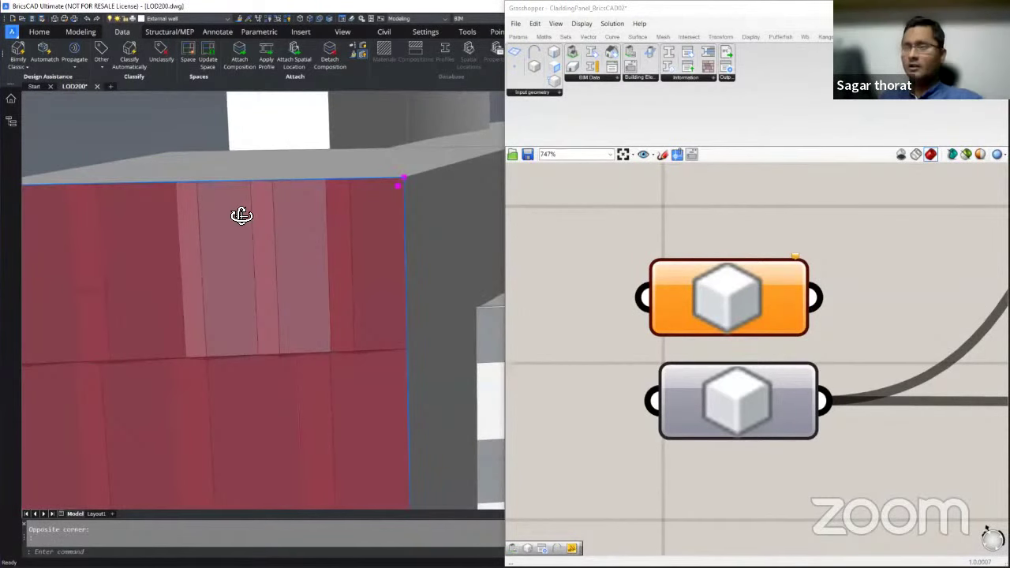
middle_click_drag(242, 214, 281, 207, "shift")
mouse_move(281, 207)
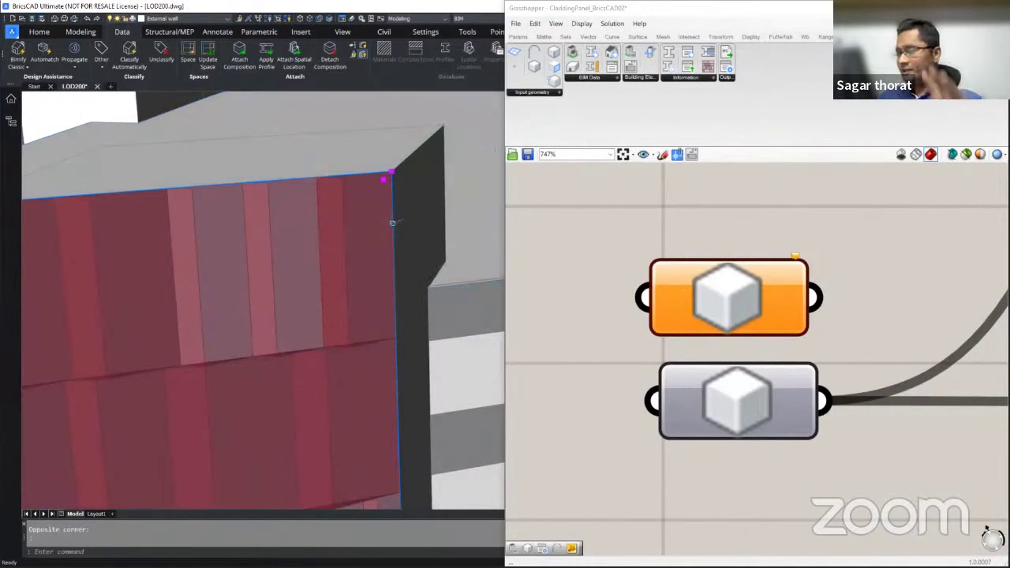
mouse_move(392, 223)
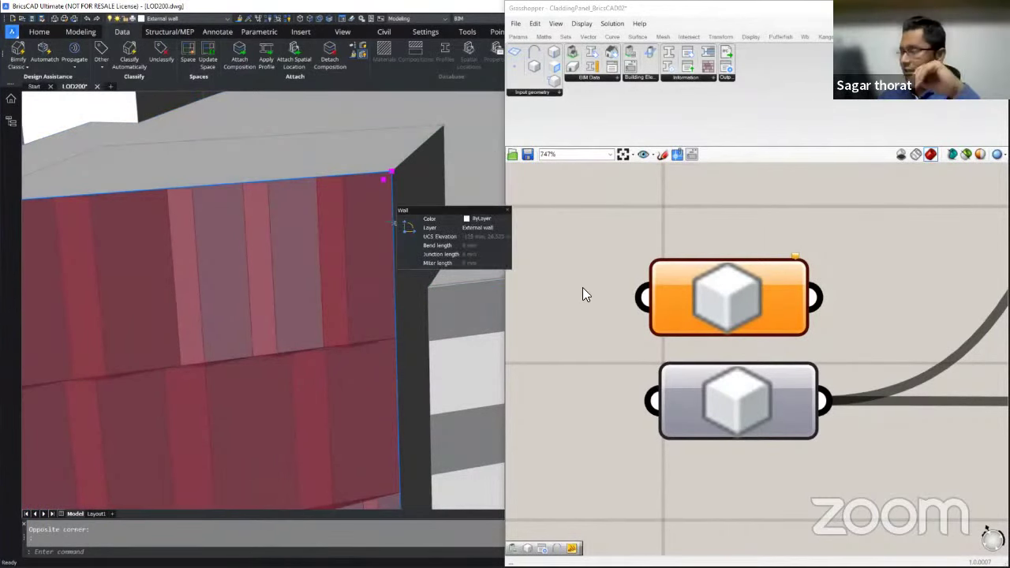
Check the new Entity parameter beside the existing input, leave it deselected and look over the connected script
scroll(580, 269, "down", 1)
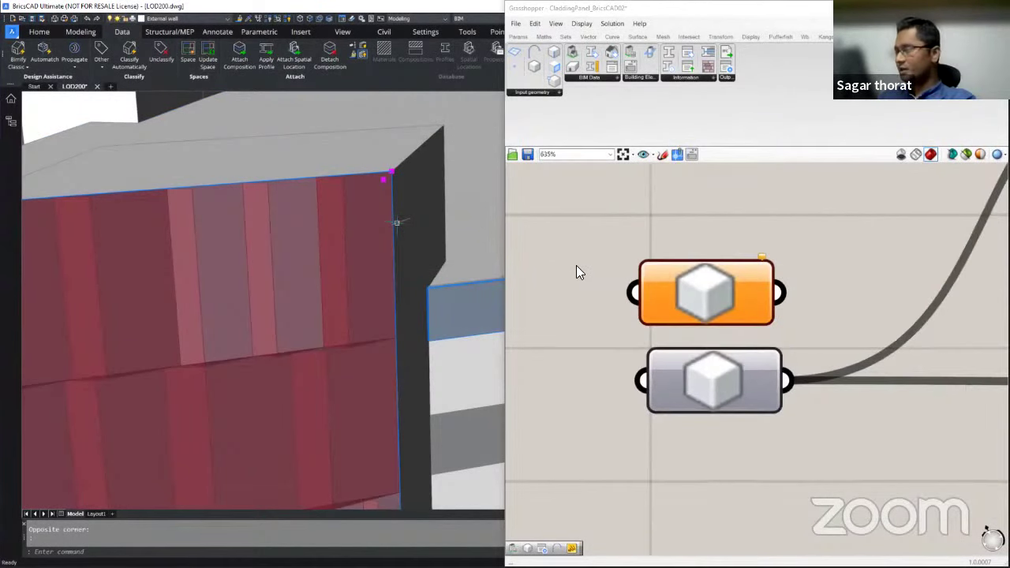
left_click(690, 291)
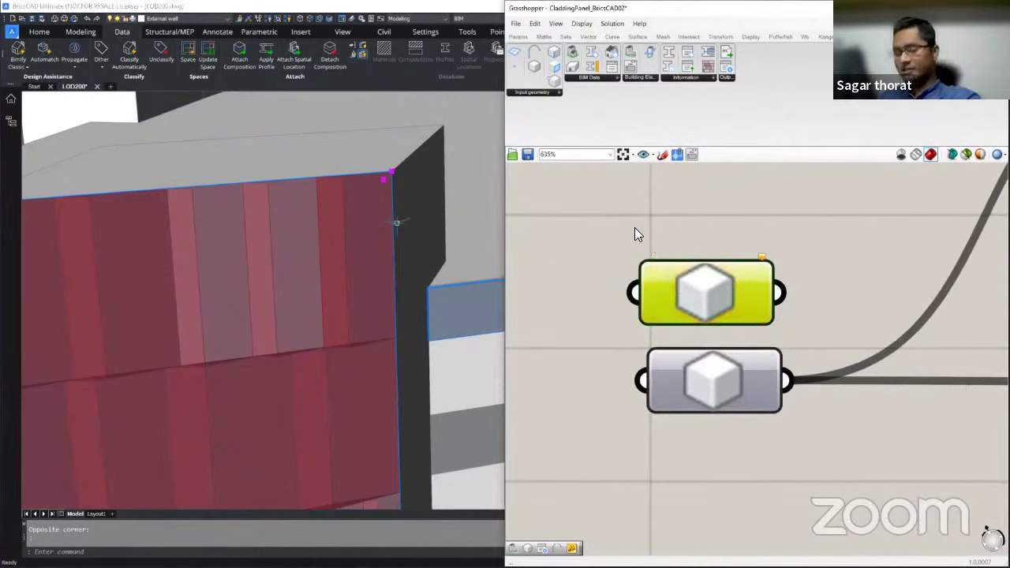
left_click(637, 232)
left_click(678, 267)
left_click(655, 244)
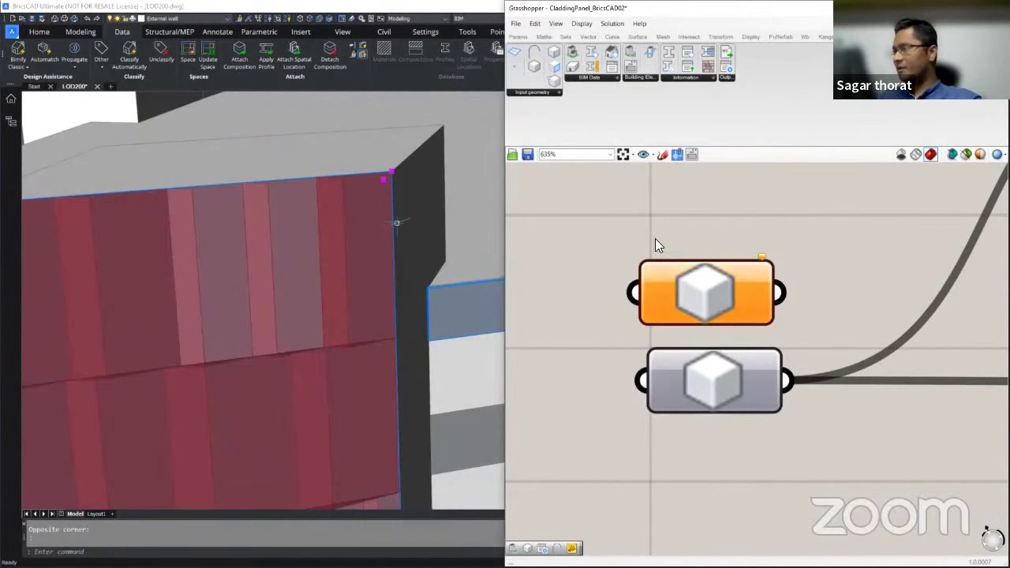
scroll(598, 269, "down", 10)
scroll(596, 269, "down", 6)
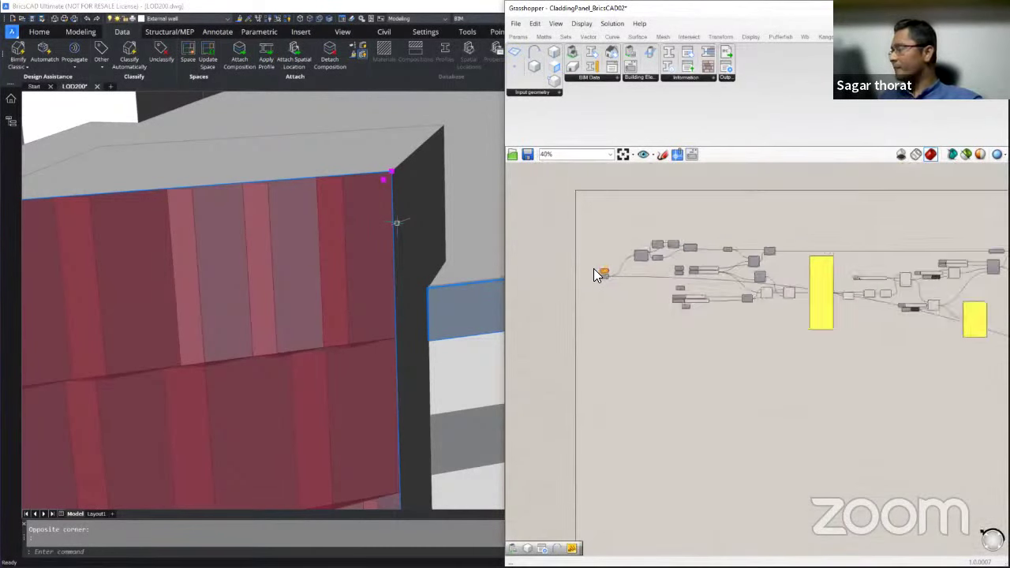
Highlight the cladding panels produced by the union component and inspect the OUTPUT GEOMETRY Brep parameter they feed
scroll(887, 294, "up", 4)
scroll(887, 293, "up", 5)
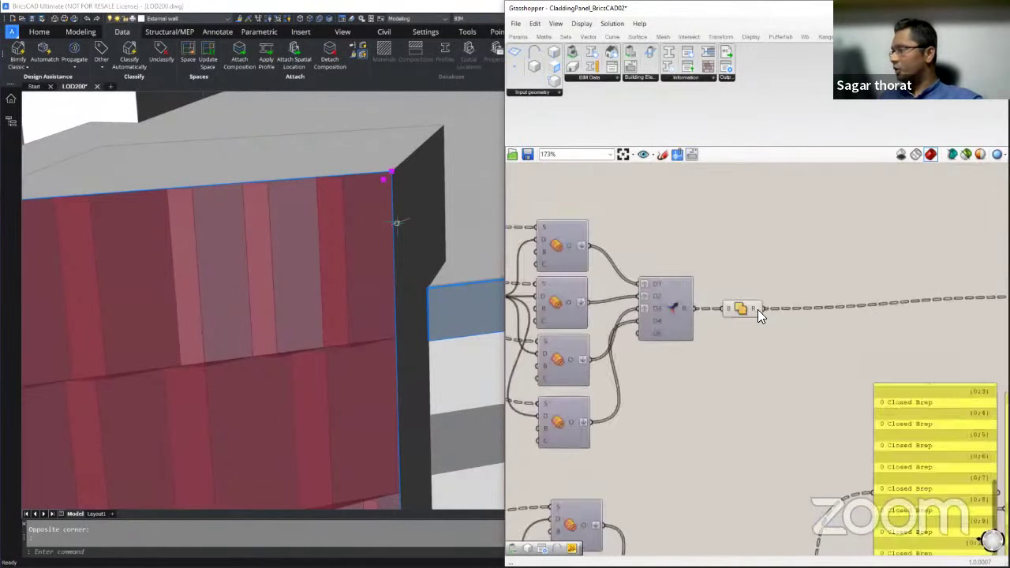
left_click(698, 306)
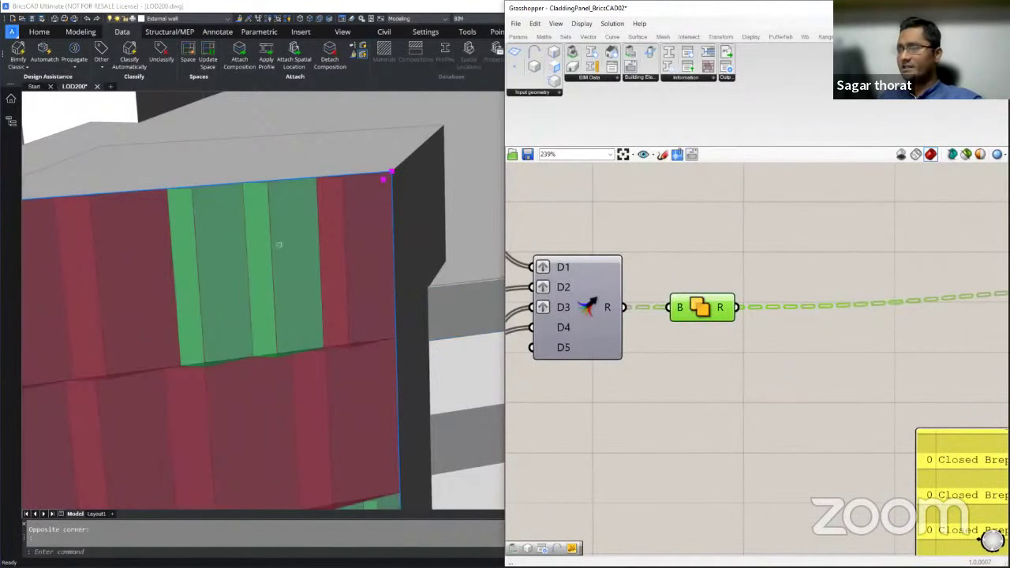
scroll(584, 293, "down", 4)
scroll(845, 281, "up", 5)
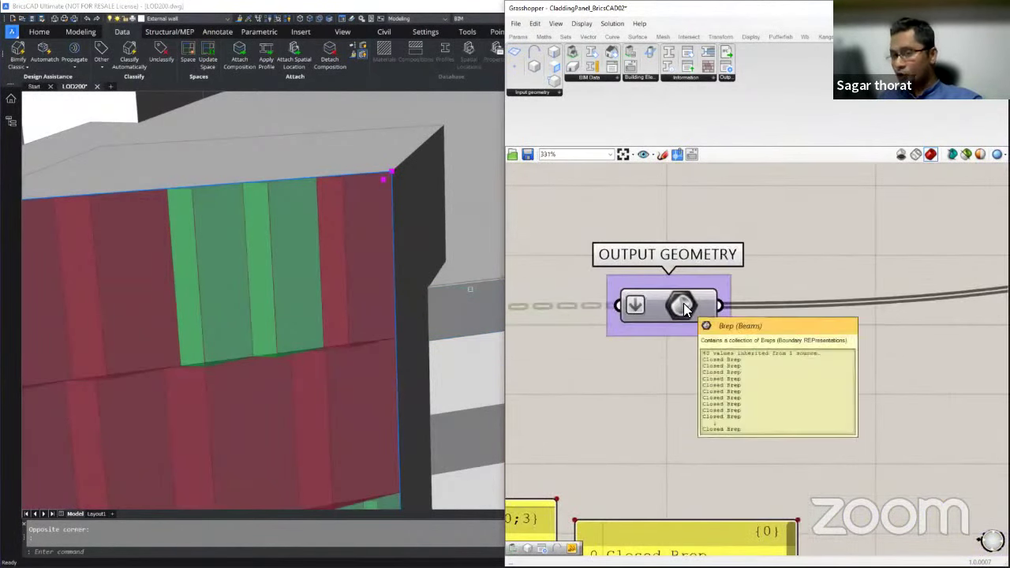
scroll(588, 309, "down", 4)
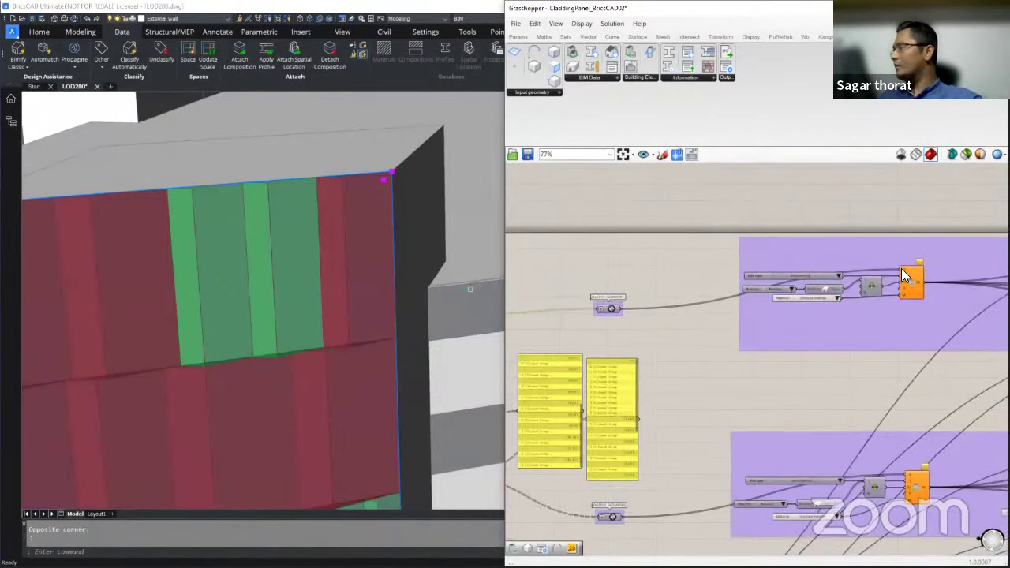
Move the BIM type selector above the geometry wire and review its available types, keeping BimCovering
scroll(903, 268, "up", 3)
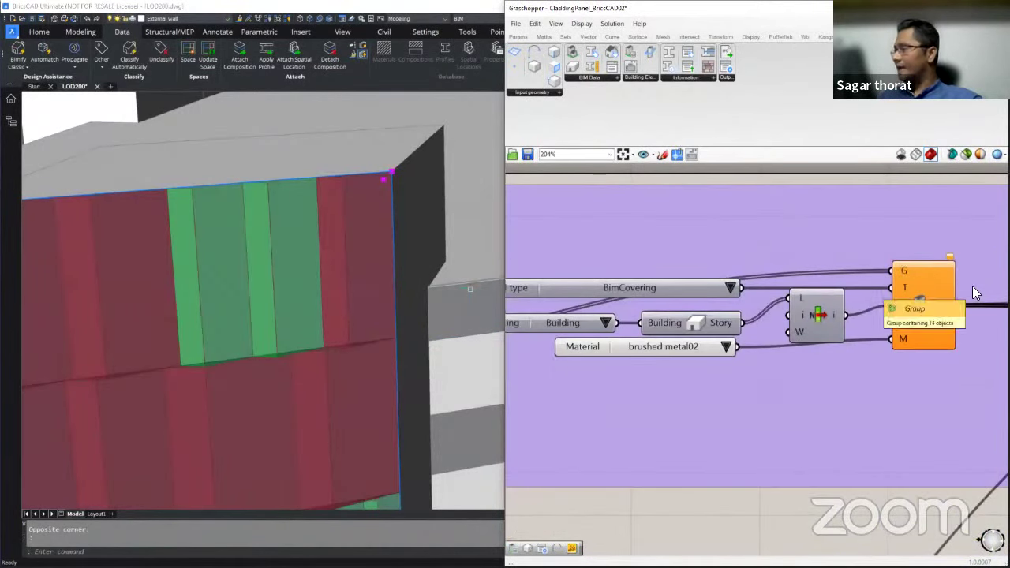
left_click_drag(677, 288, 726, 251)
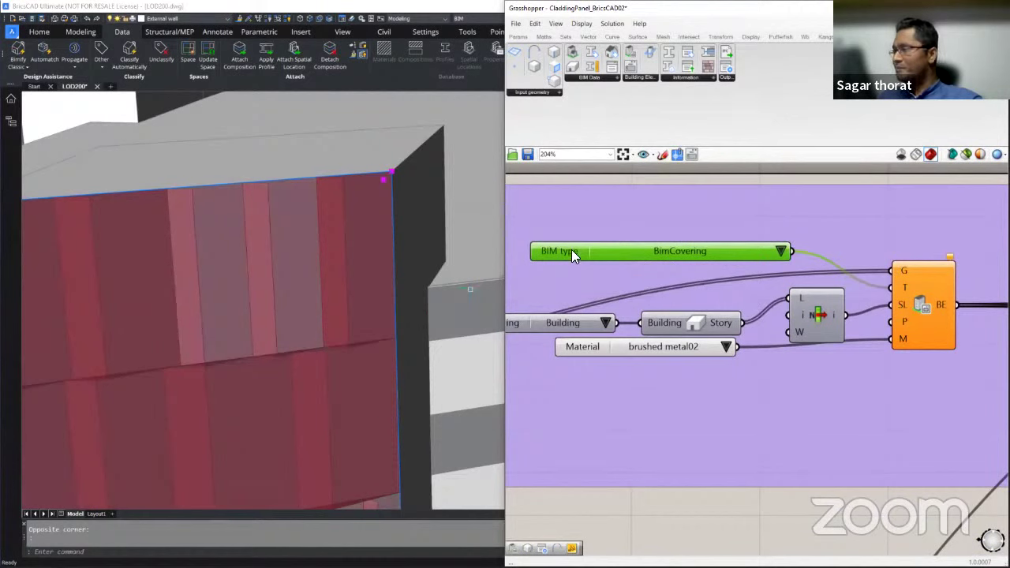
left_click(775, 251)
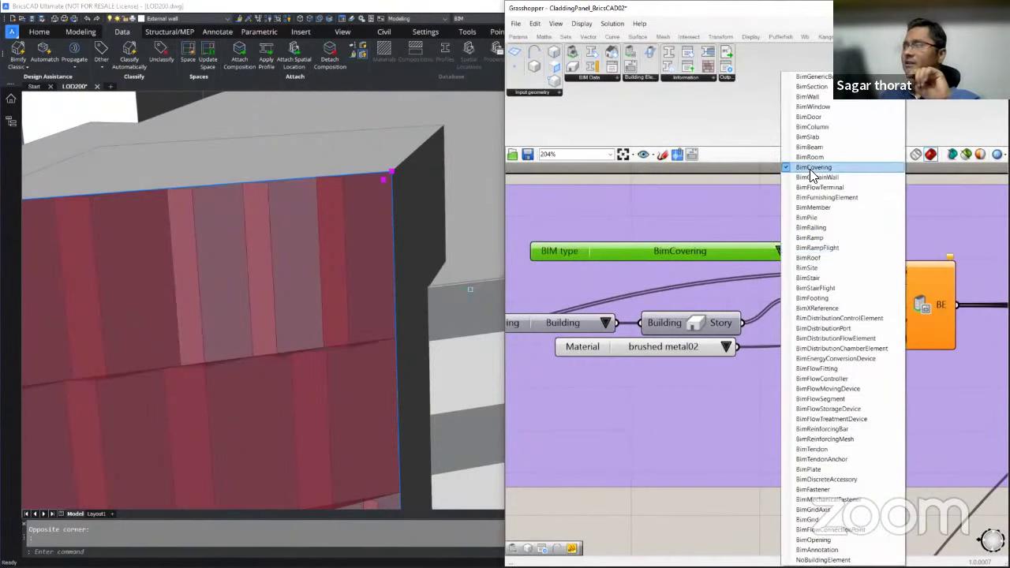
left_click(746, 251)
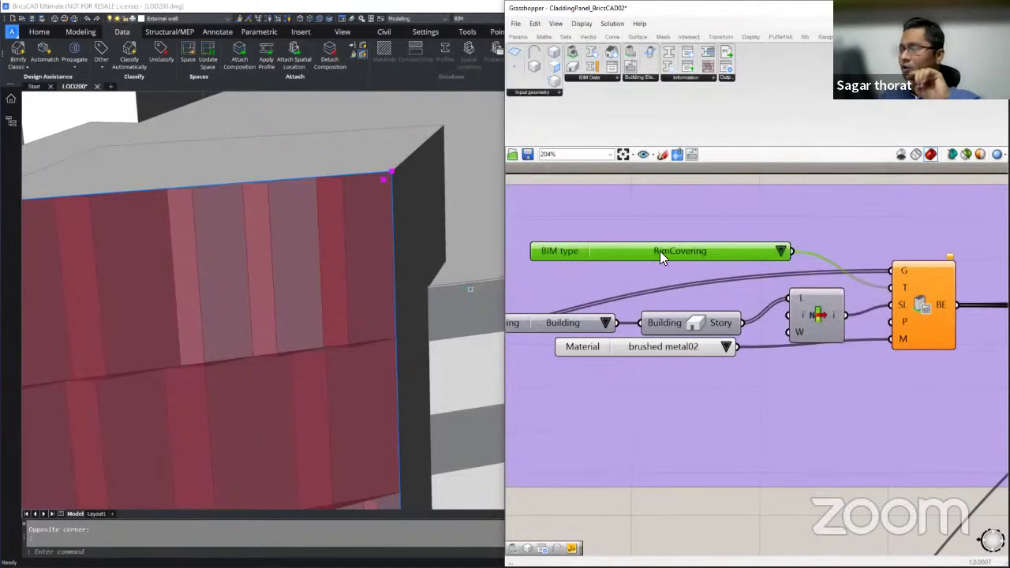
Compare the BIM Types component and its type list with BricsCAD's own classification tools, leaving BimCovering chosen
left_click(608, 79)
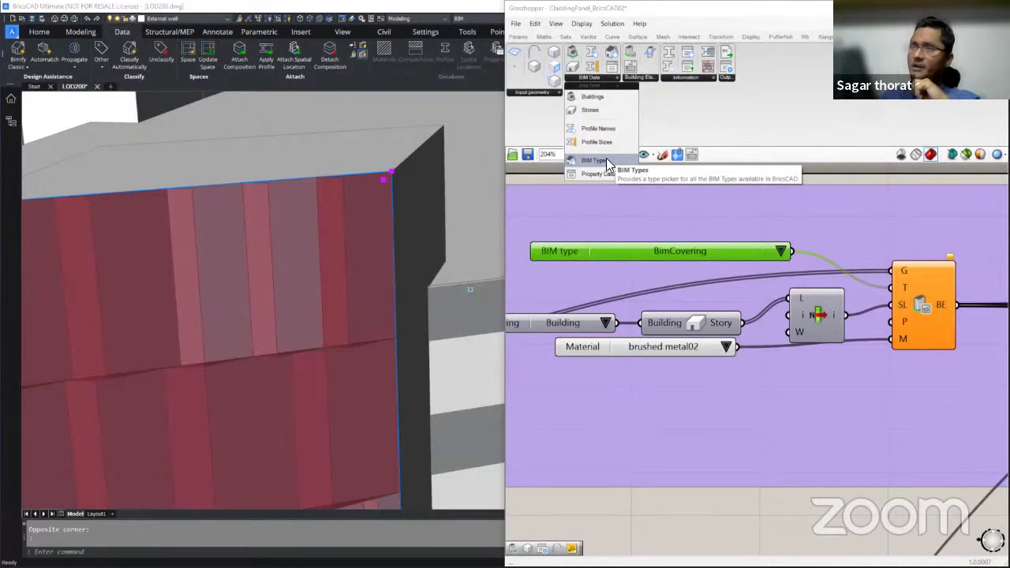
left_click(112, 31)
left_click(13, 67)
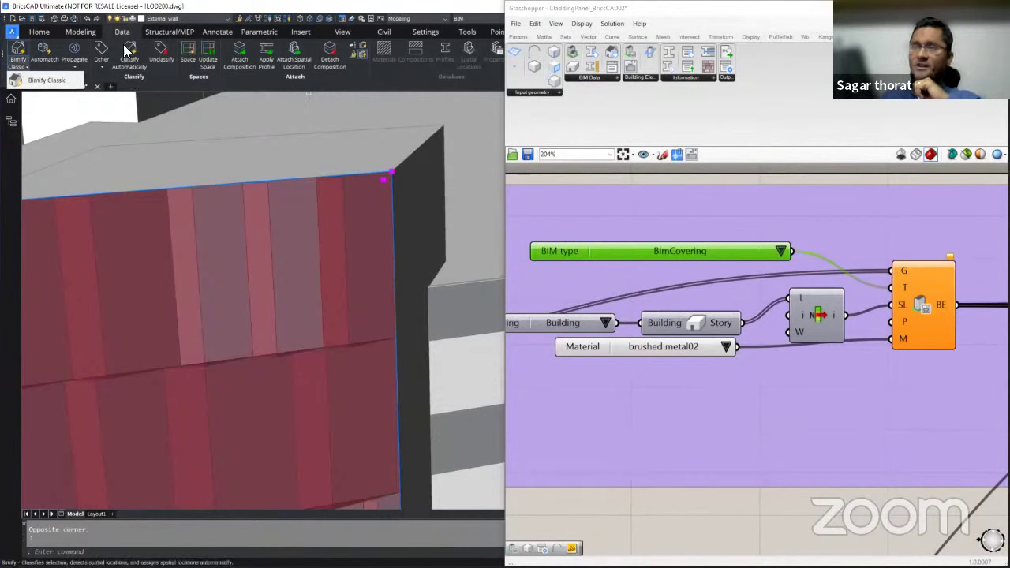
left_click(163, 79)
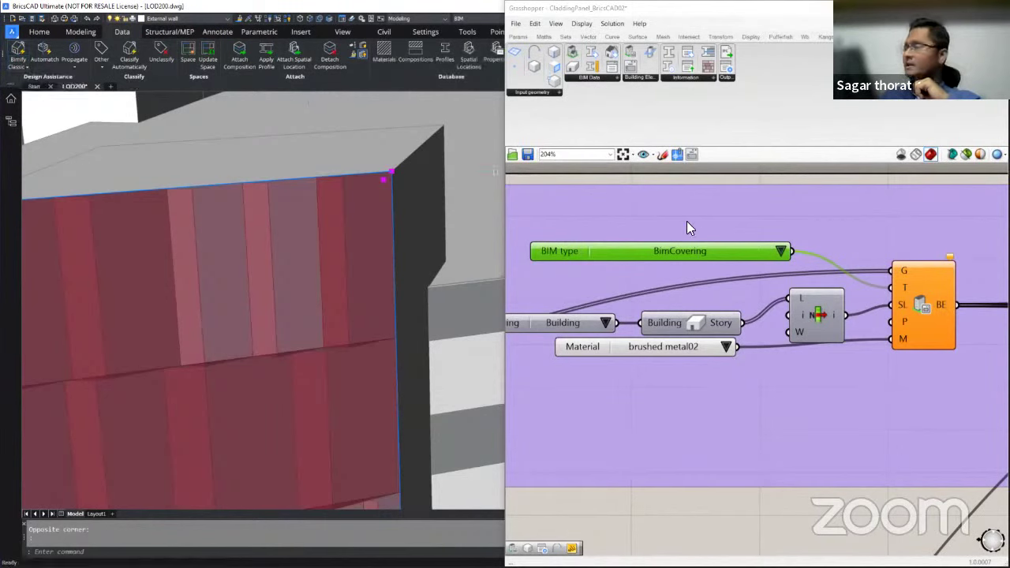
left_click(778, 251)
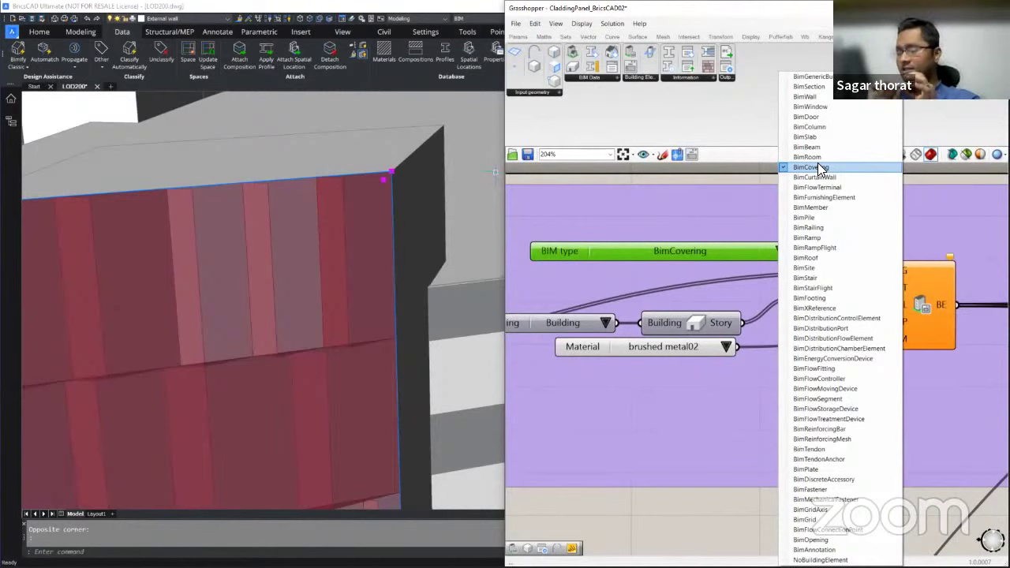
left_click(756, 249)
Examine the Bake Building Element component and its geometry, type, spatial location and property inputs up close
scroll(919, 284, "up", 4)
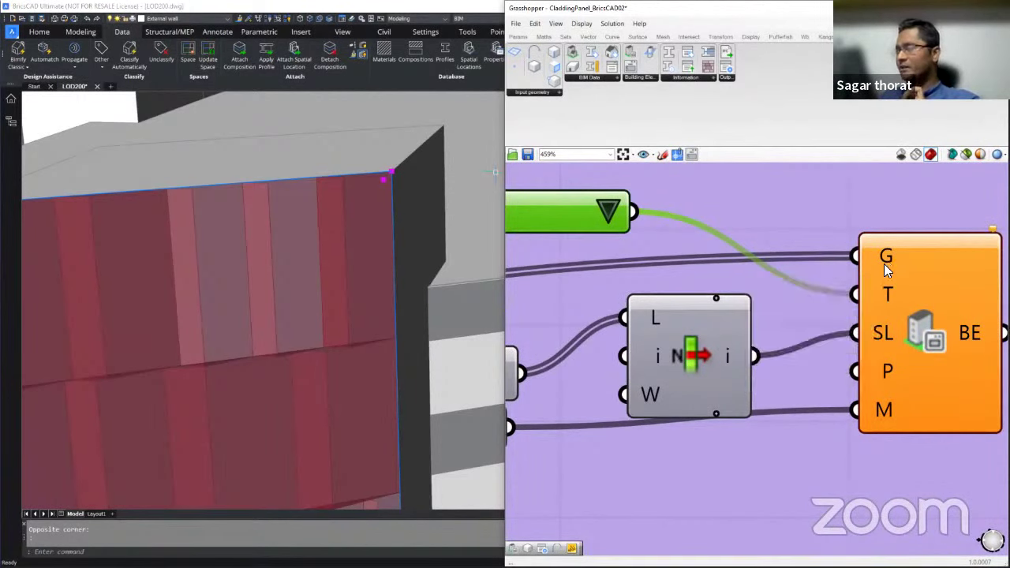
scroll(786, 270, "down", 3)
scroll(878, 290, "up", 2)
left_click(840, 312)
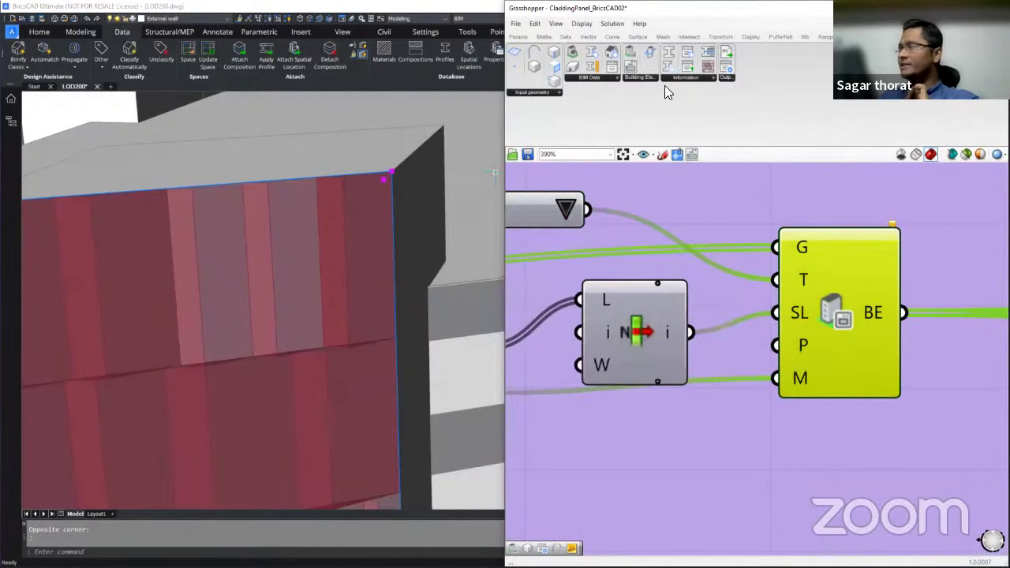
left_click(645, 79)
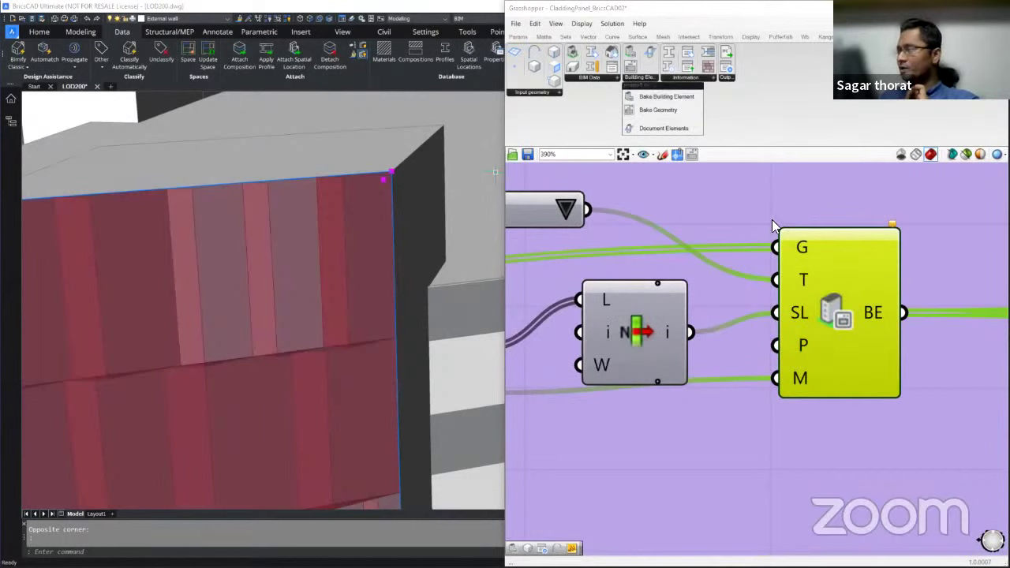
mouse_move(800, 251)
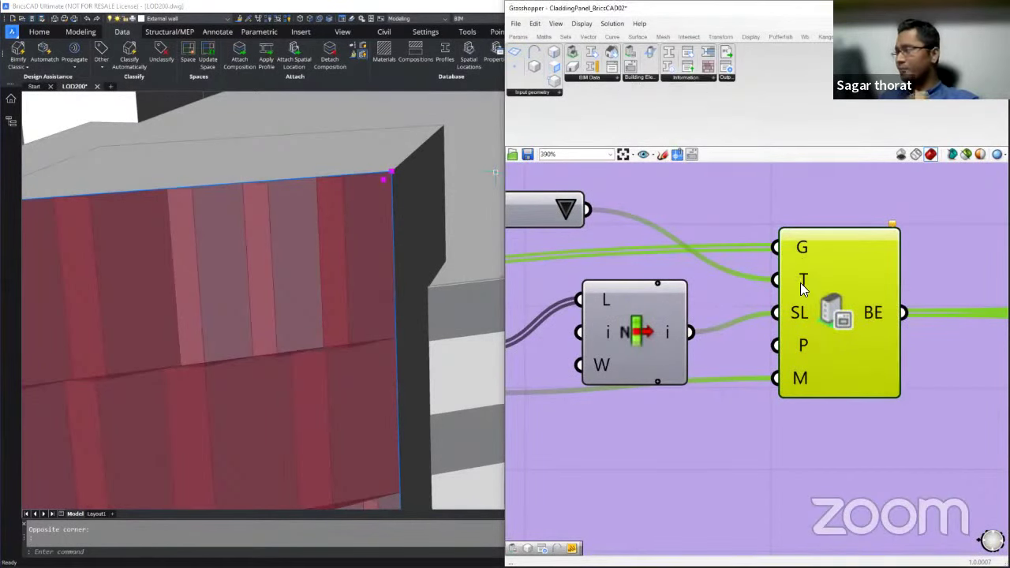
mouse_move(800, 283)
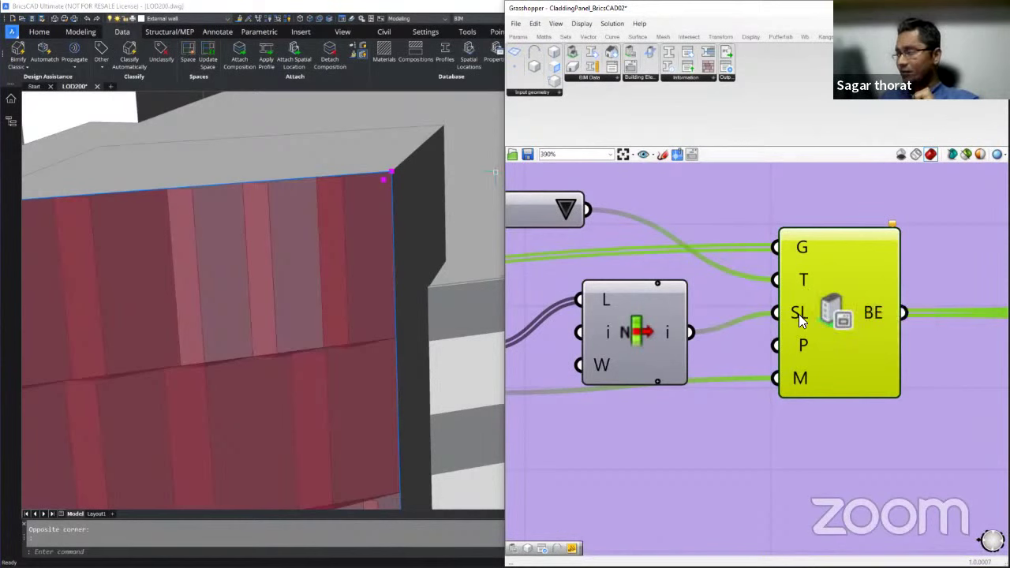
mouse_move(800, 319)
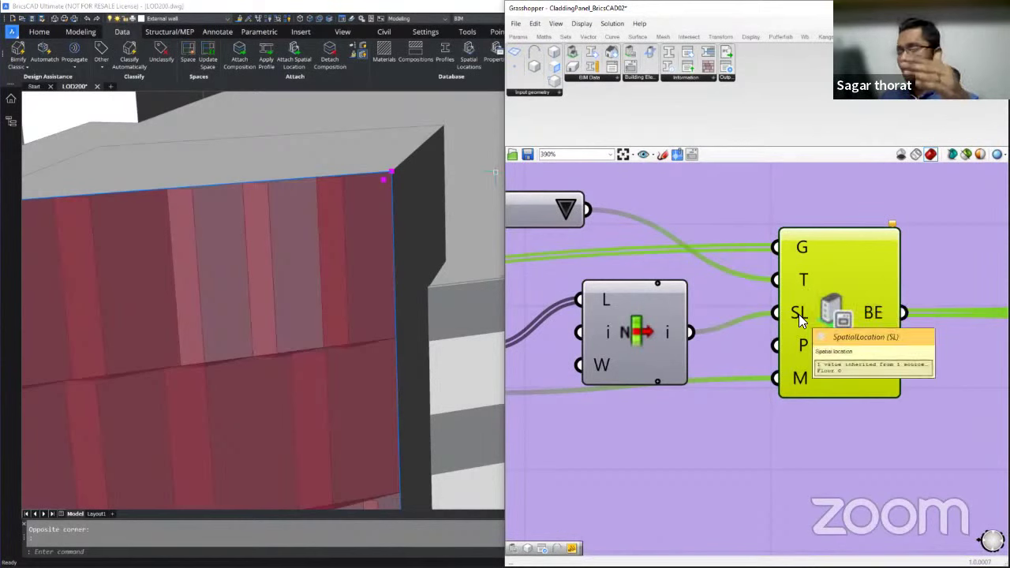
mouse_move(800, 354)
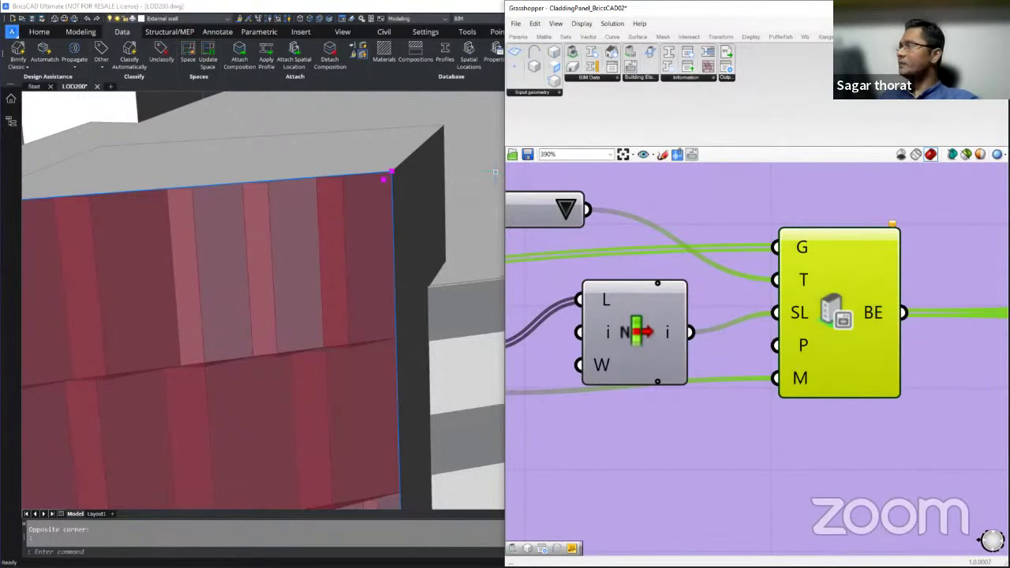
Switch to the BricsCAD window and view the clad tower together with the whole building
left_click(496, 172)
scroll(692, 257, "down", 4)
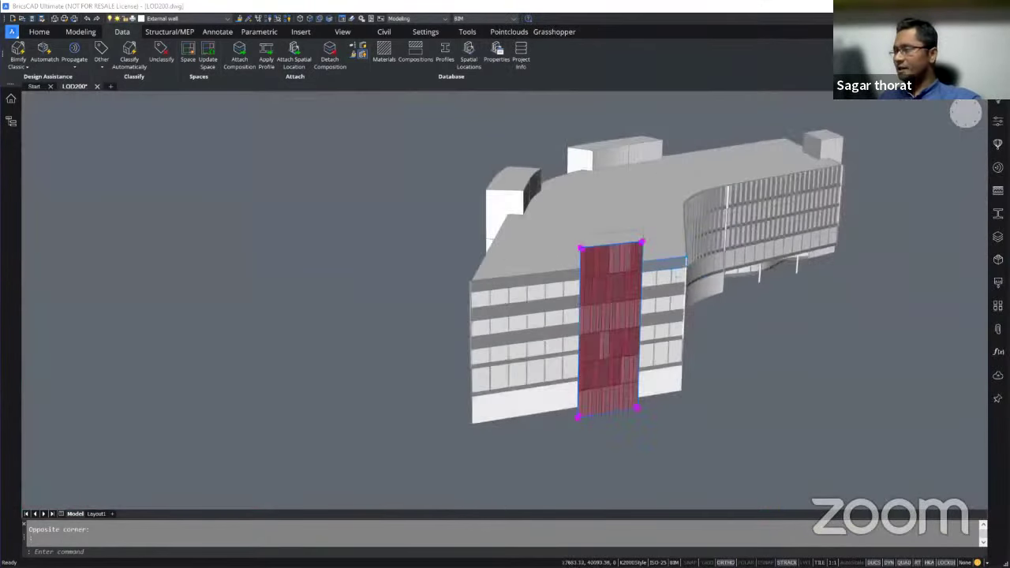
scroll(684, 293, "up", 1)
key("Escape")
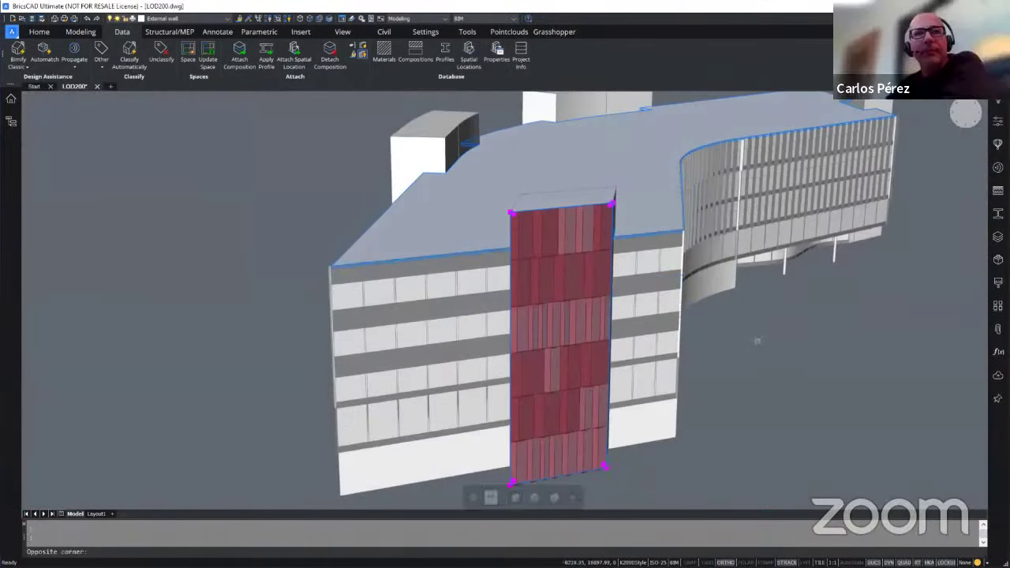
left_click(743, 328)
left_click(753, 315)
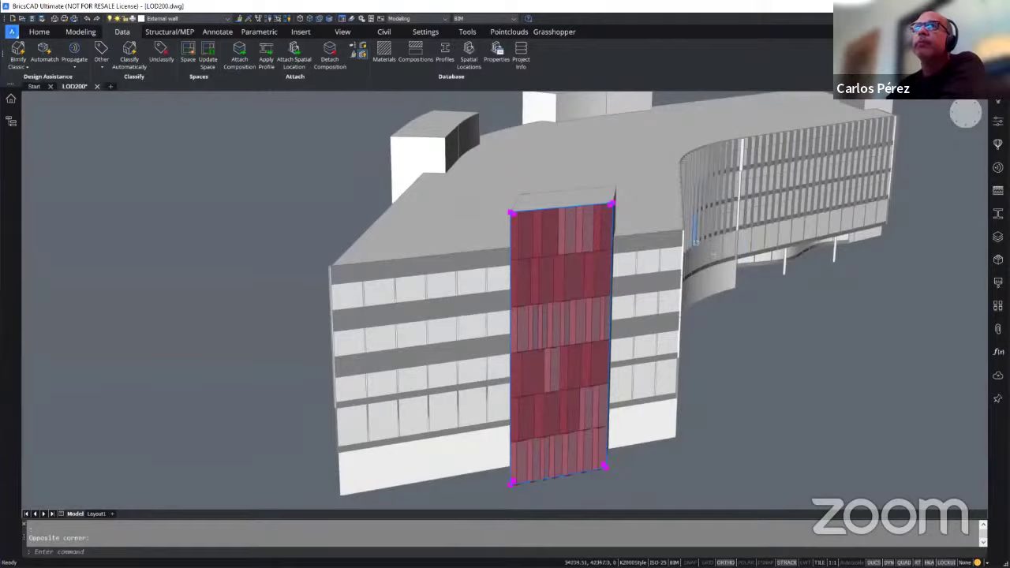
Select a single vertical fin on the building's curved facade, leaving the other elements unselected
scroll(754, 320, "up", 5)
scroll(600, 268, "down", 6)
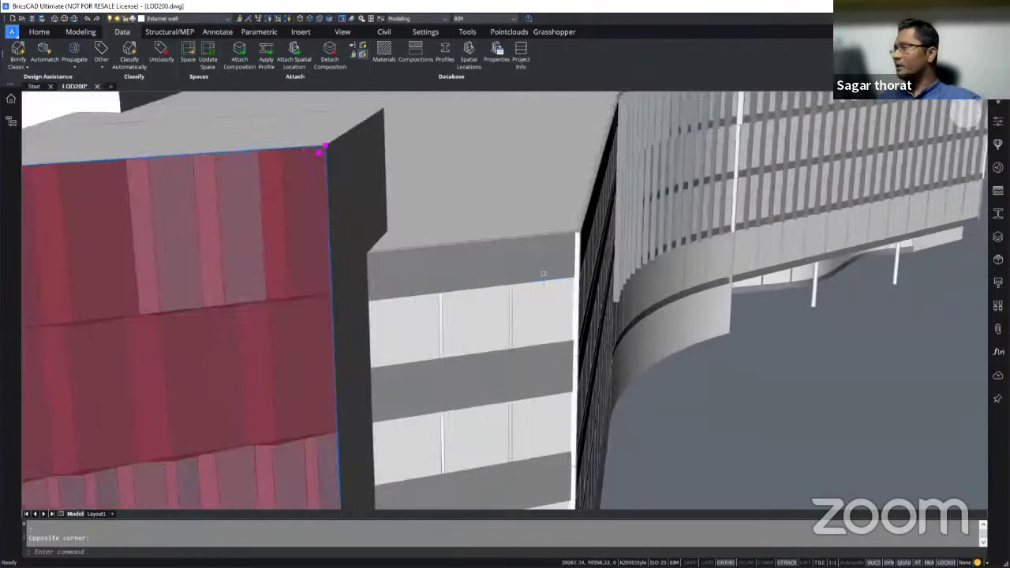
scroll(702, 123, "up", 10)
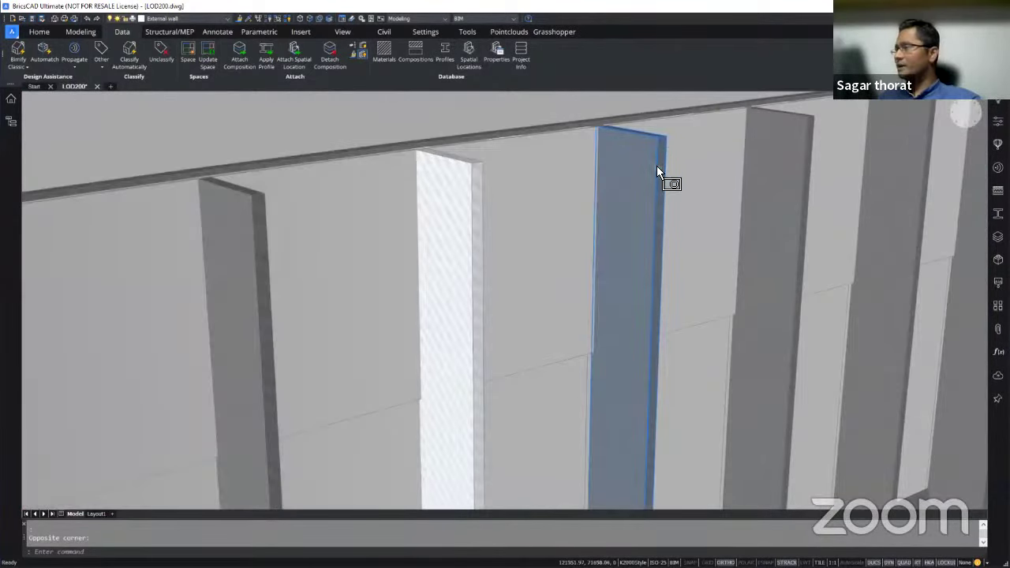
left_click(657, 166)
scroll(540, 209, "down", 5)
scroll(539, 209, "up", 5)
left_click(600, 229)
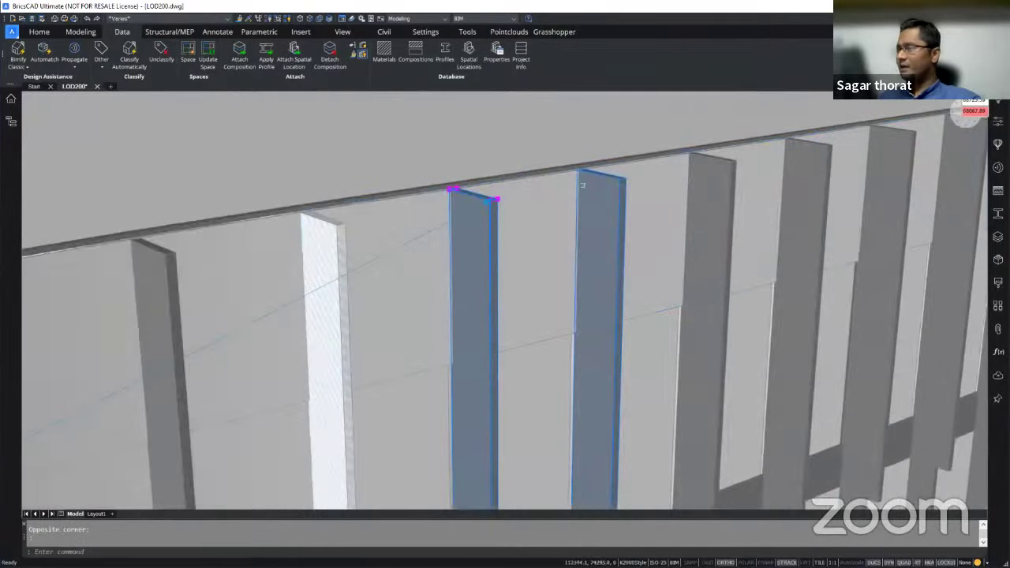
key("Escape")
left_click(487, 221)
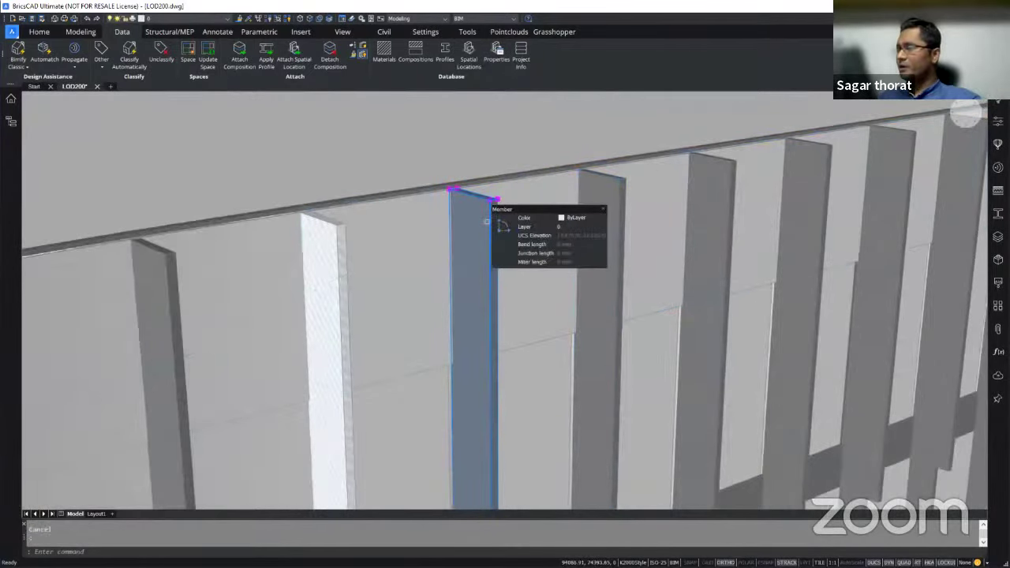
Display the selected fin's properties and examine its BIM type, name, description and building fields
left_click(999, 121)
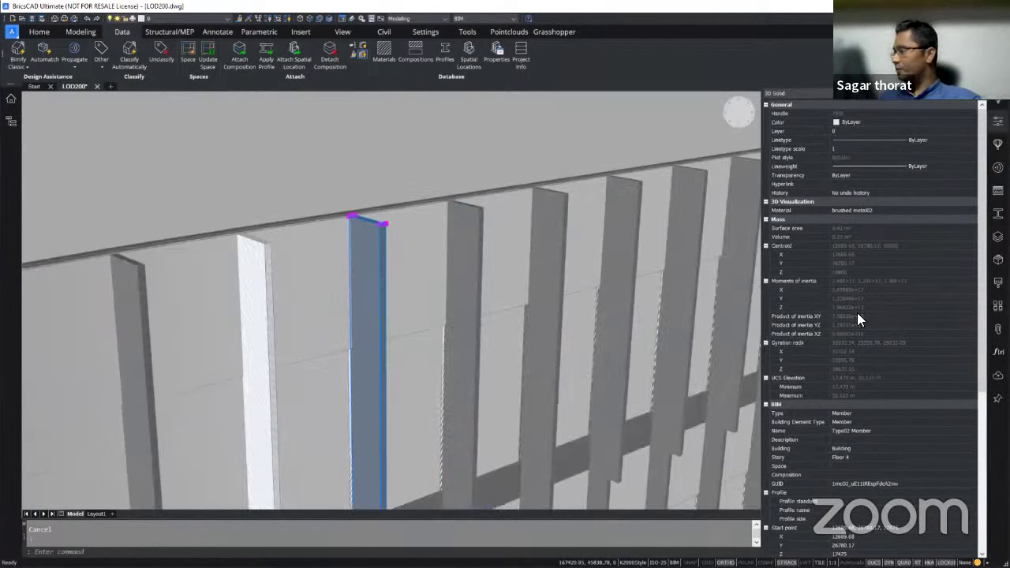
left_click(851, 414)
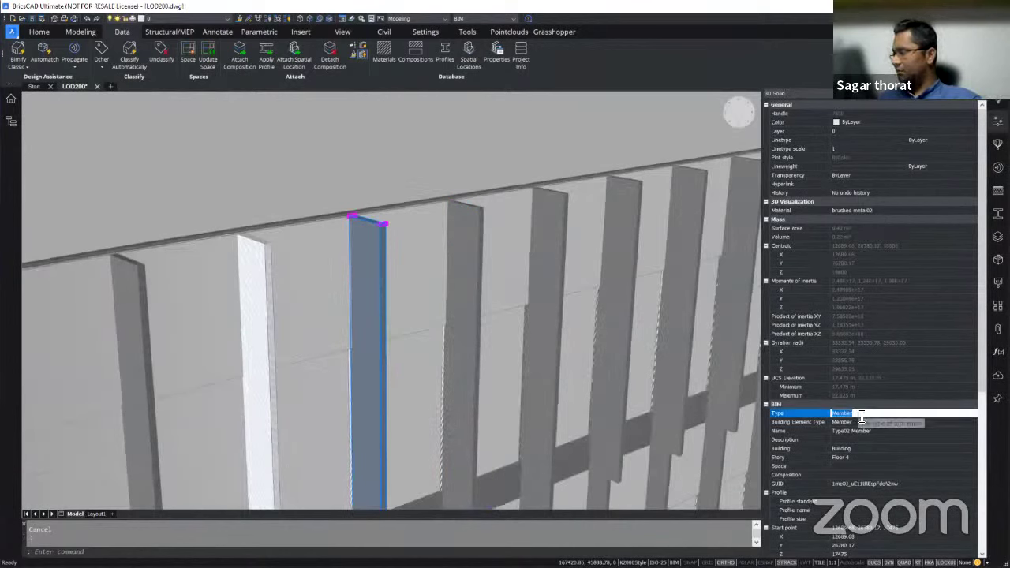
left_click(858, 431)
left_click(858, 440)
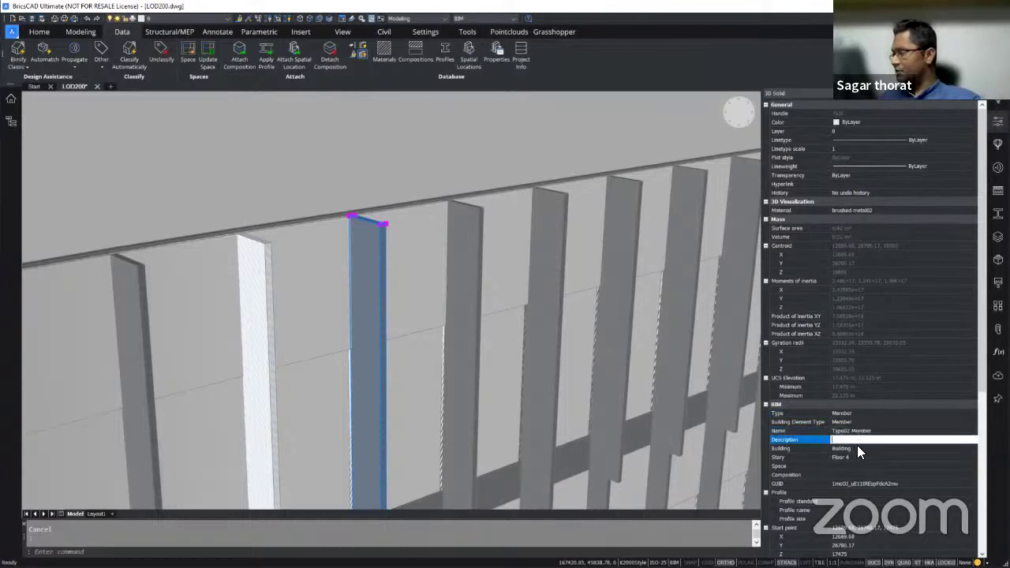
left_click(859, 447)
Examine the fin's member quantities and fire rating property, and clear the selection without changing any value
scroll(867, 487, "down", 1)
scroll(866, 486, "down", 5)
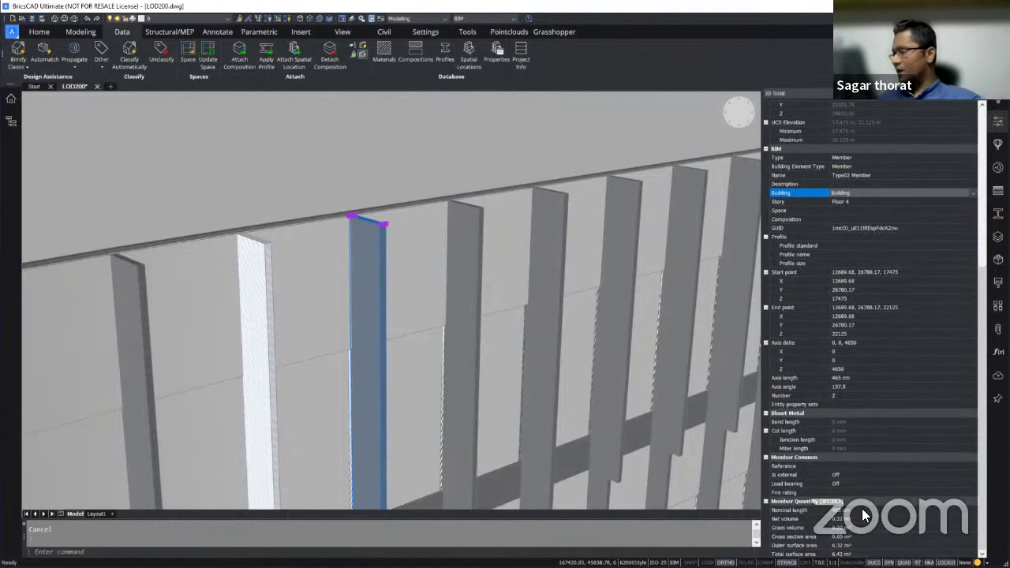
left_click(863, 511)
left_click(865, 520)
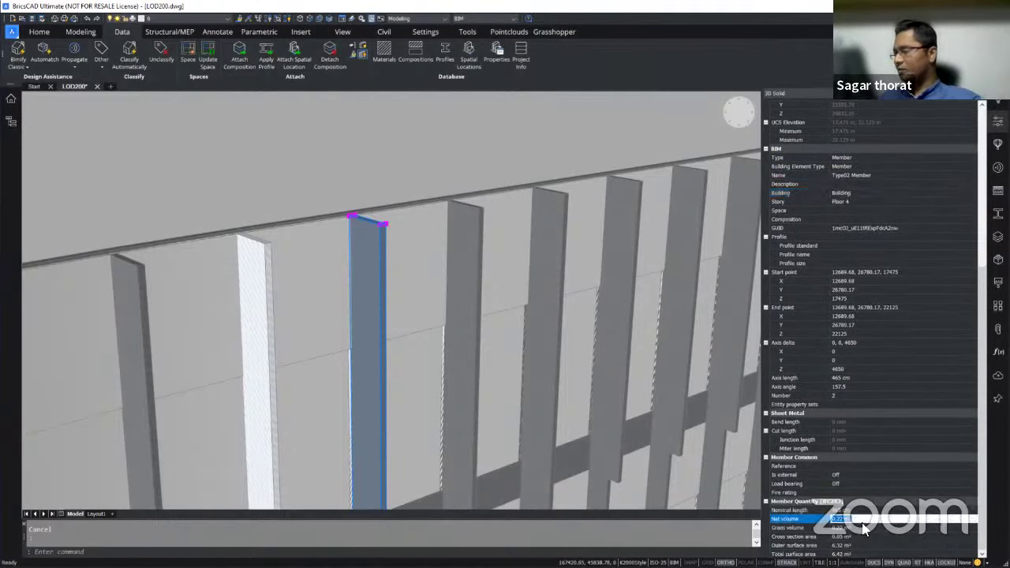
left_click(866, 529)
left_click(858, 494)
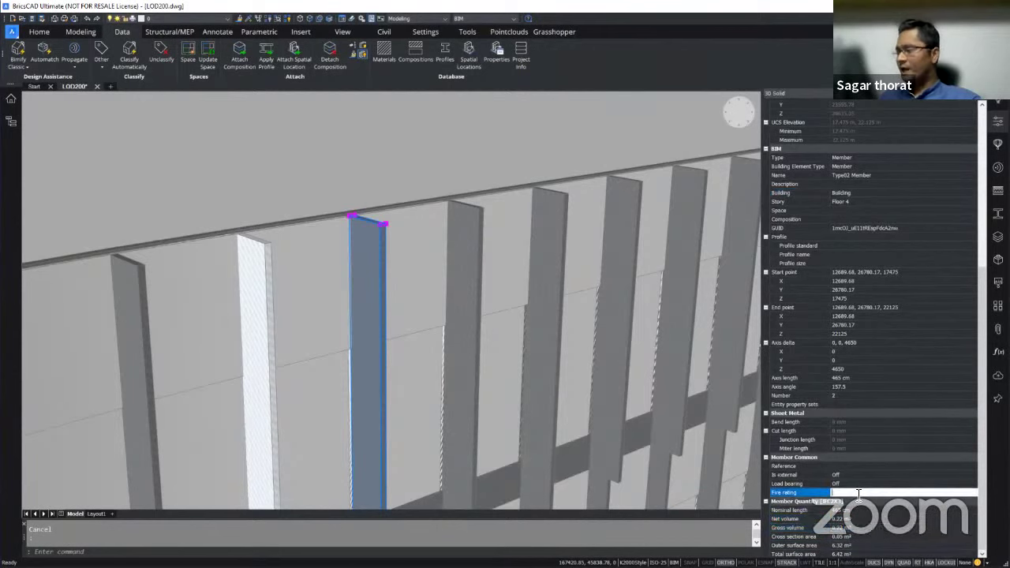
key("Escape")
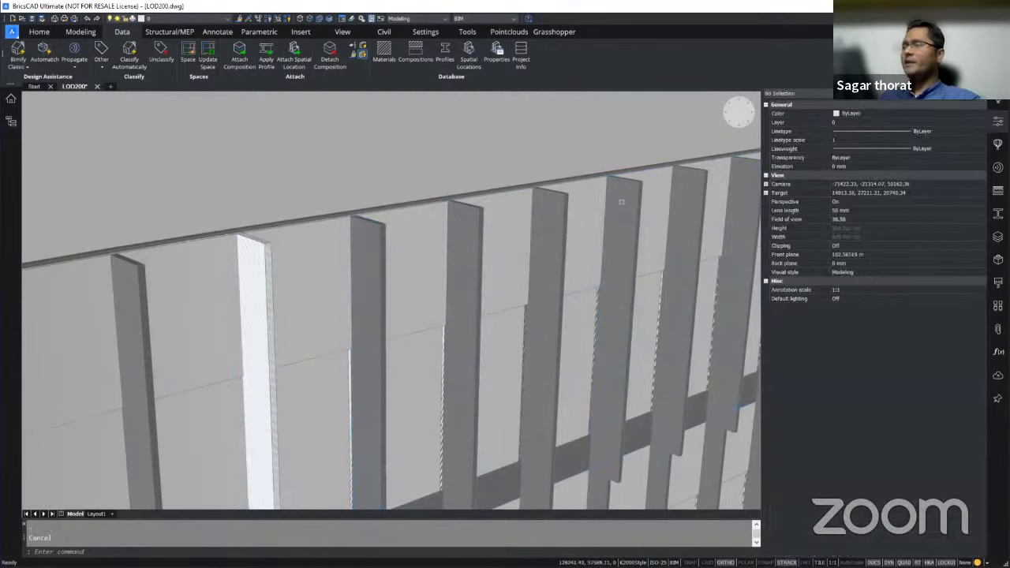
Select the corner column of the green canopy and examine its BIM type, profile and column quantities, finally clearing the selection
scroll(624, 200, "down", 10)
scroll(545, 237, "down", 2)
scroll(466, 345, "up", 12)
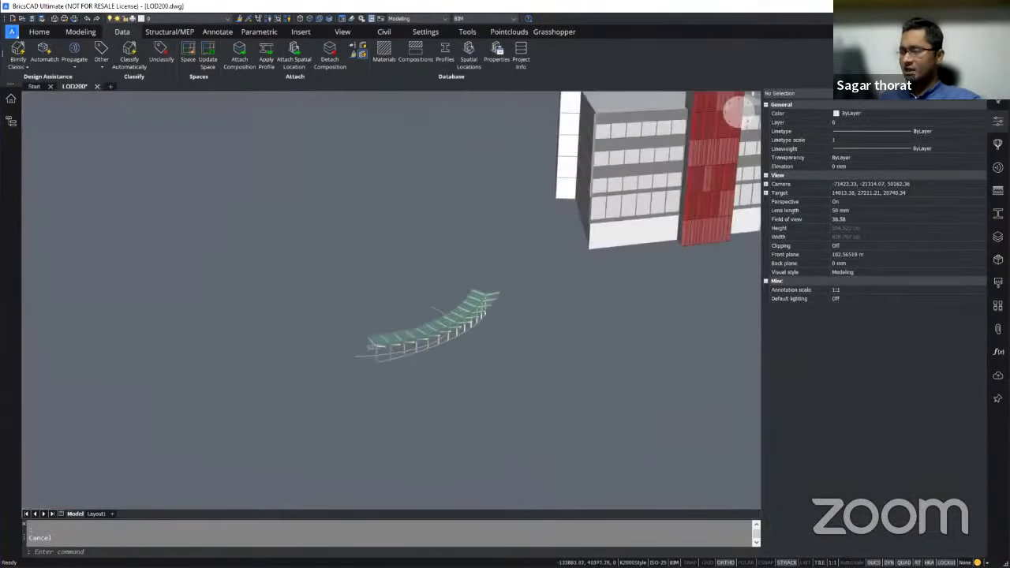
scroll(390, 385, "up", 3)
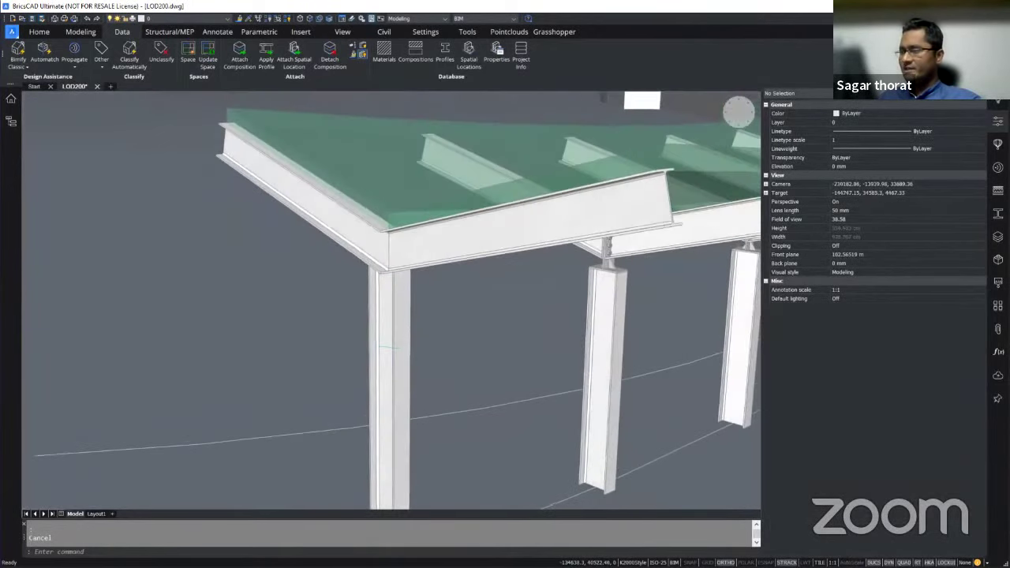
left_click(390, 384)
mouse_move(390, 310)
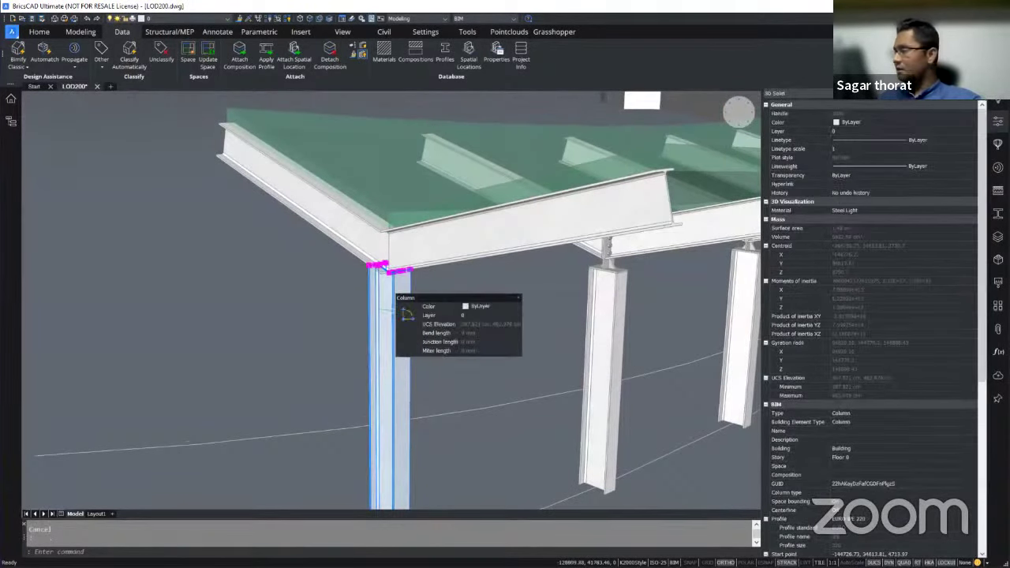
scroll(879, 404, "down", 6)
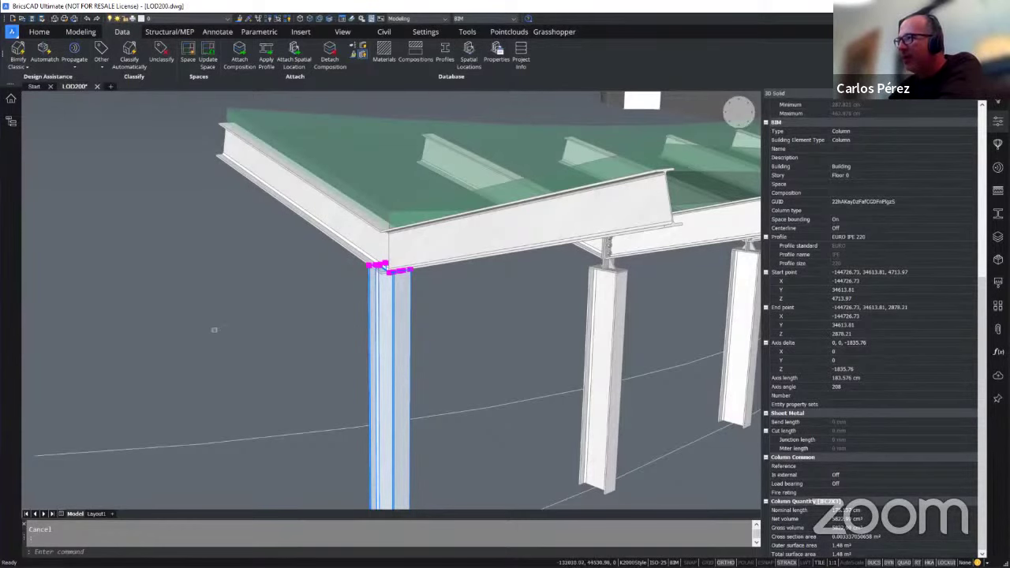
scroll(207, 318, "down", 5)
key("Escape")
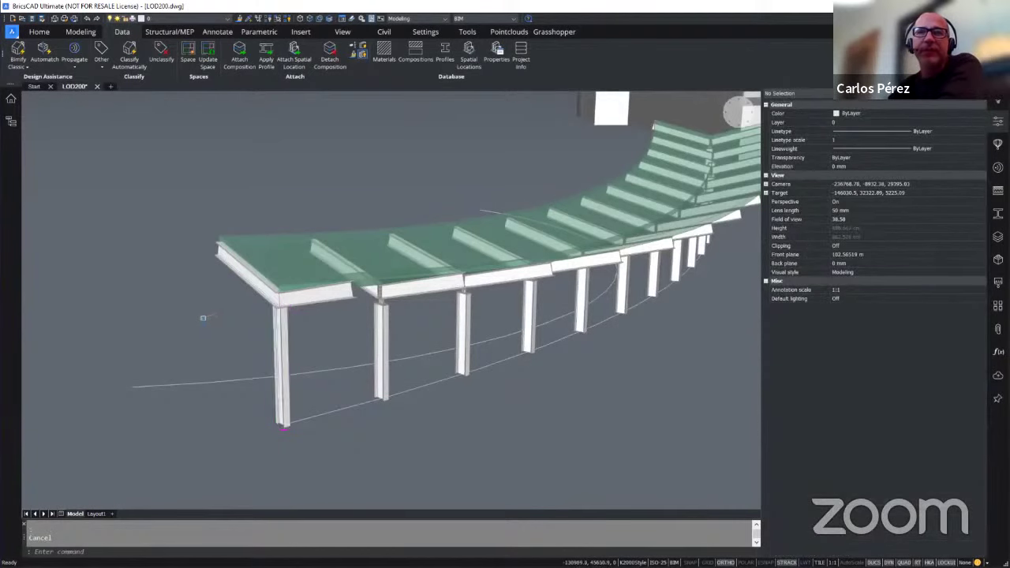
Start an IFC export to view its entity selection options, and cancel it without exporting
scroll(204, 319, "down", 6)
scroll(345, 263, "up", 6)
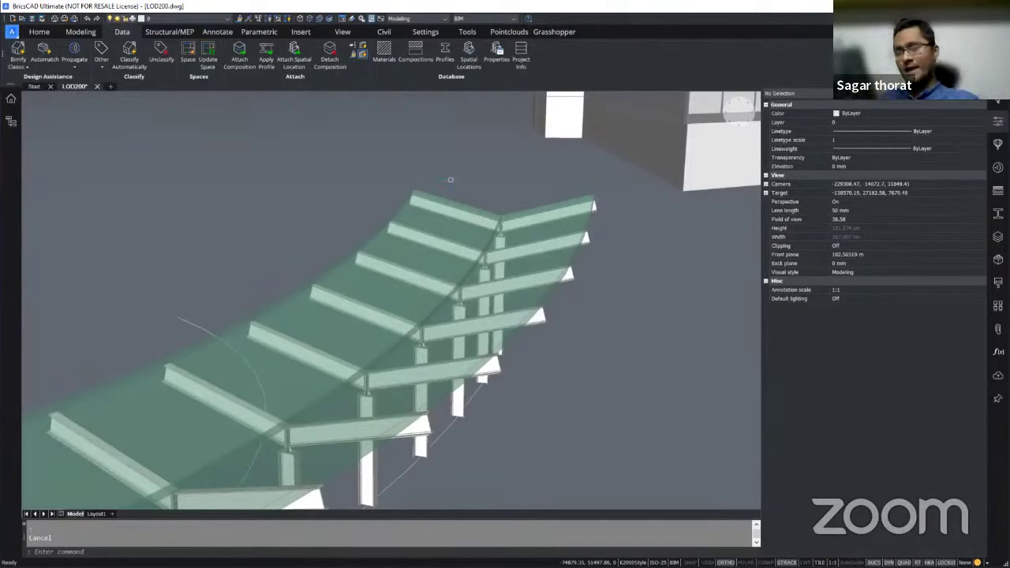
left_click(40, 31)
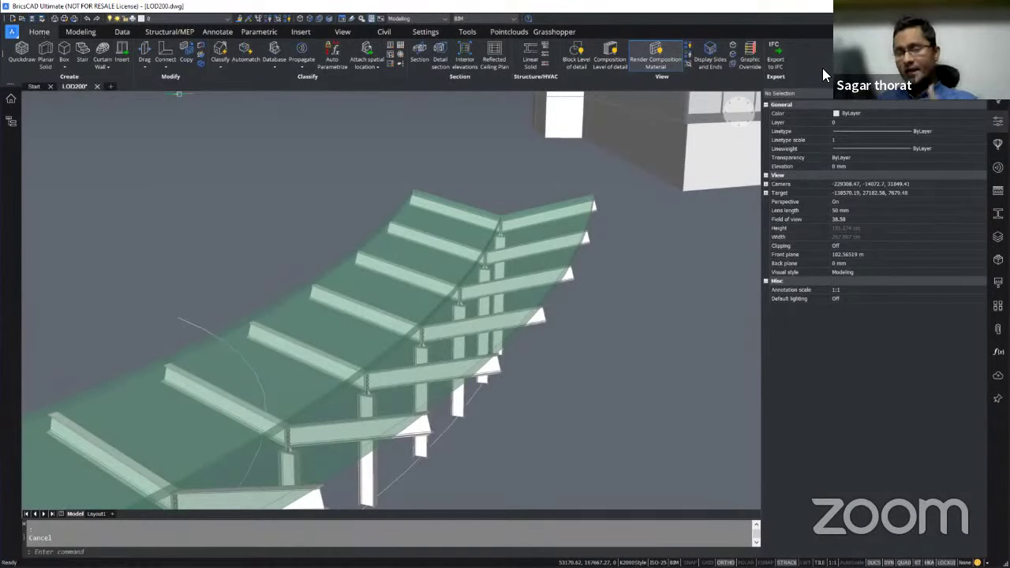
left_click(776, 57)
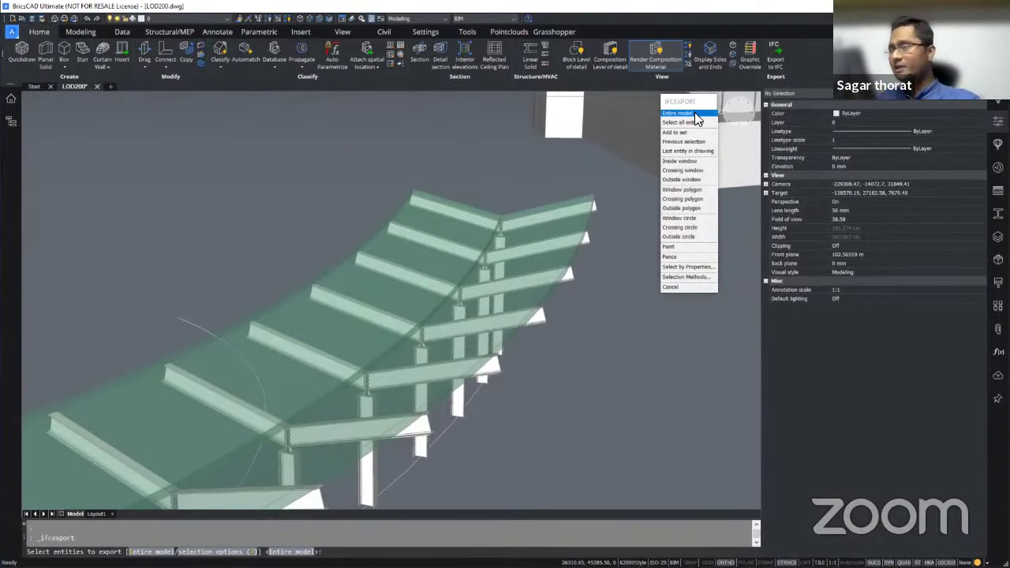
left_click(635, 319)
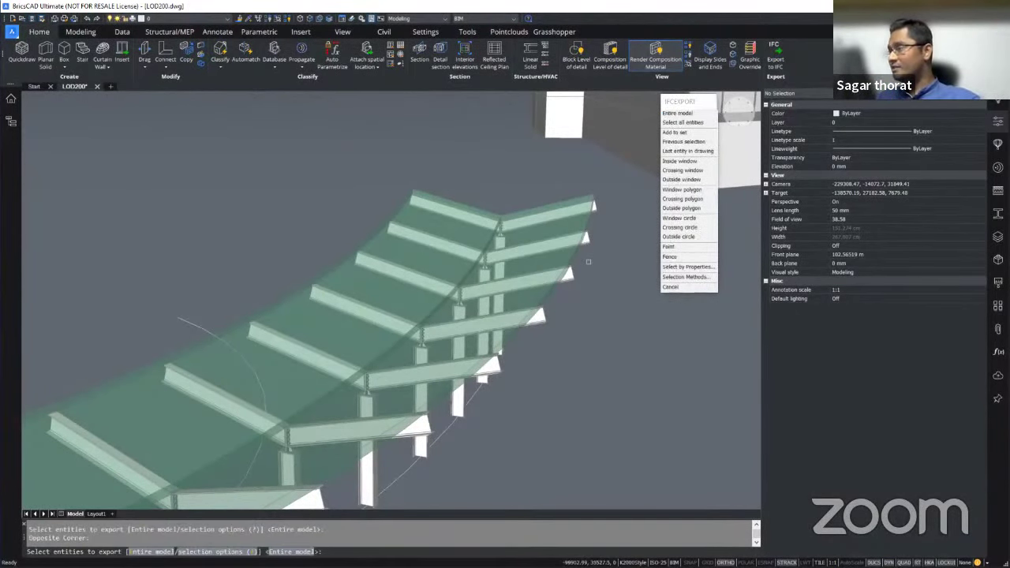
scroll(582, 276, "up", 2)
key("Escape")
Enable solid face selection, try to push/pull a canopy beam's end face outward, and turn face selection off again
scroll(581, 284, "up", 3)
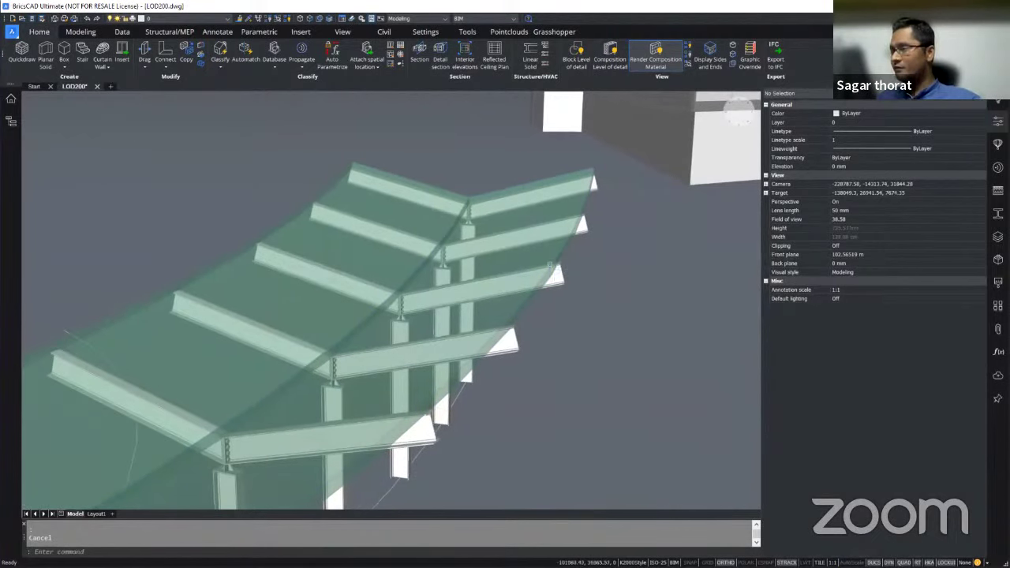
middle_click_drag(576, 284, 562, 275, "shift")
scroll(562, 275, "up", 1)
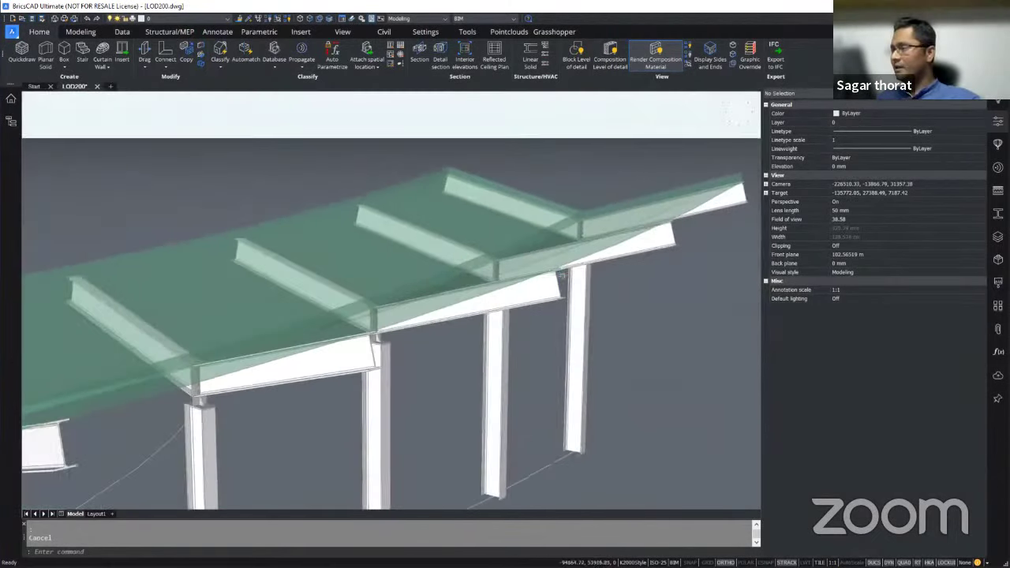
scroll(562, 274, "up", 5)
scroll(575, 273, "down", 5)
scroll(563, 274, "up", 2)
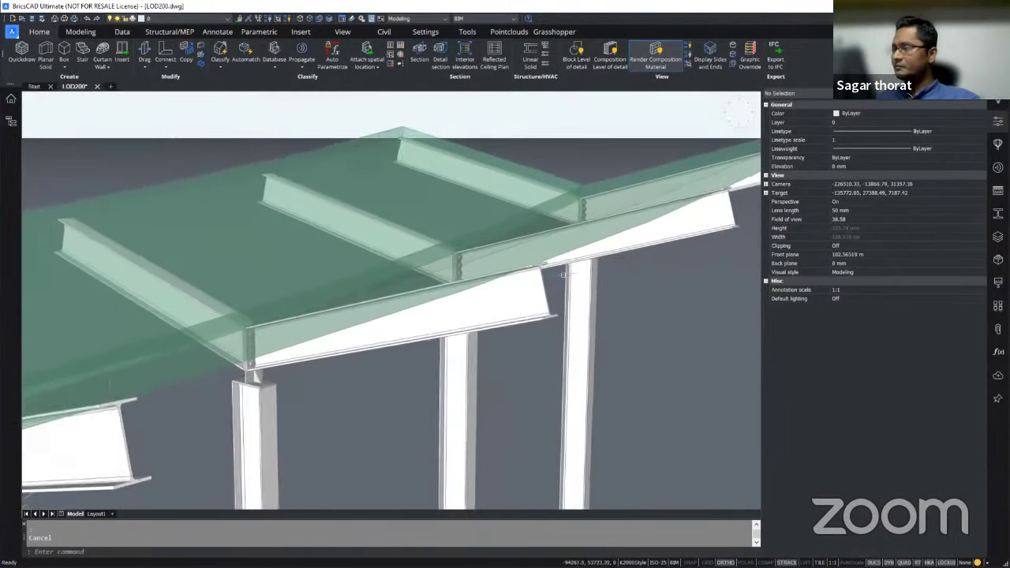
scroll(561, 274, "up", 3)
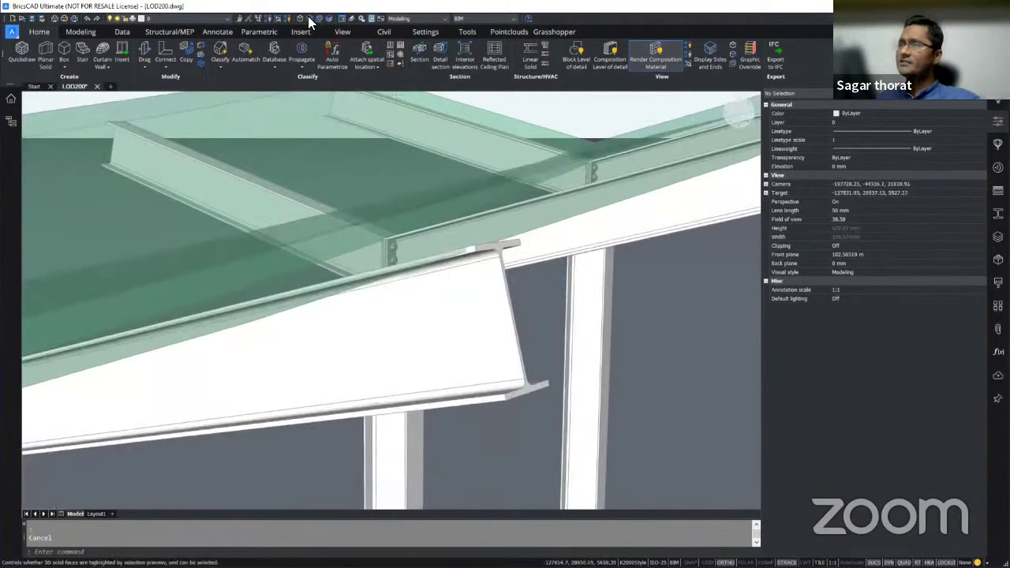
left_click(310, 19)
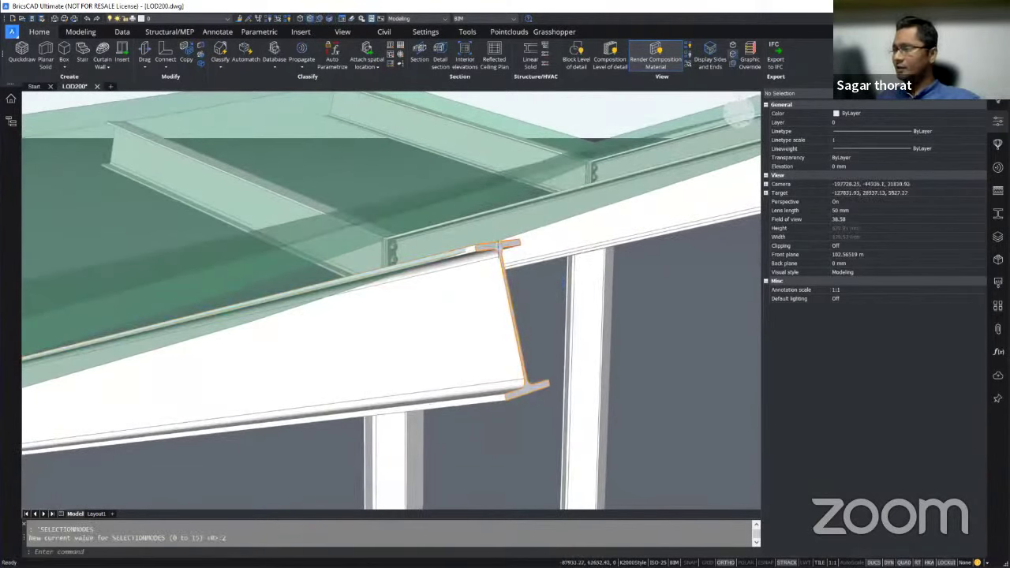
mouse_move(506, 248)
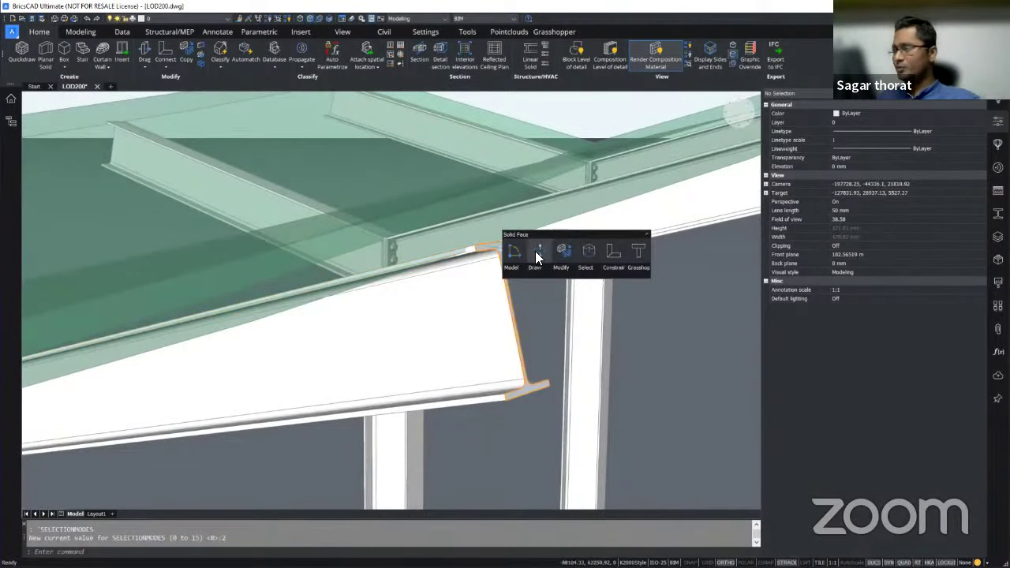
left_click(536, 251)
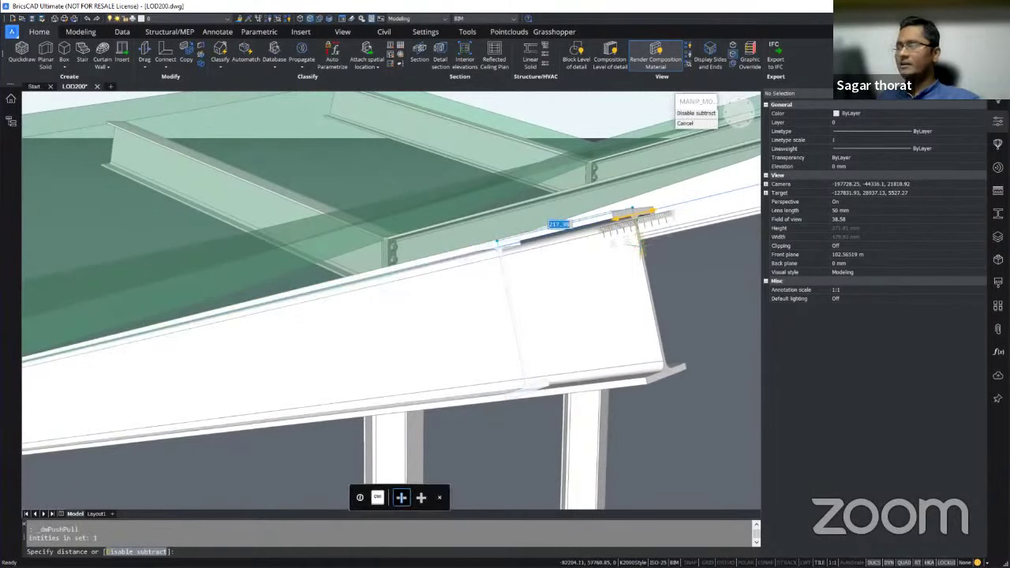
key("Escape")
mouse_move(511, 299)
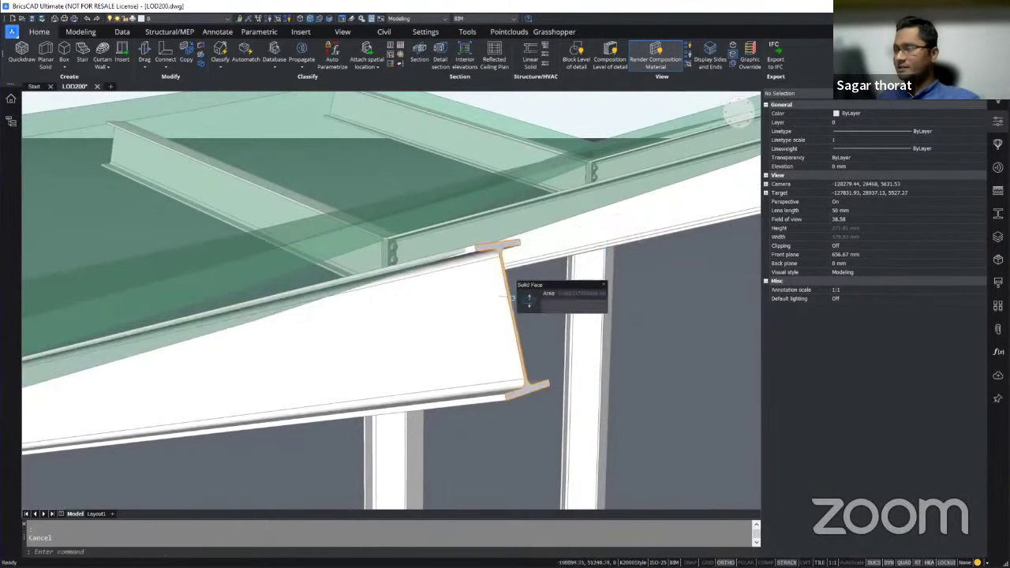
left_click(311, 19)
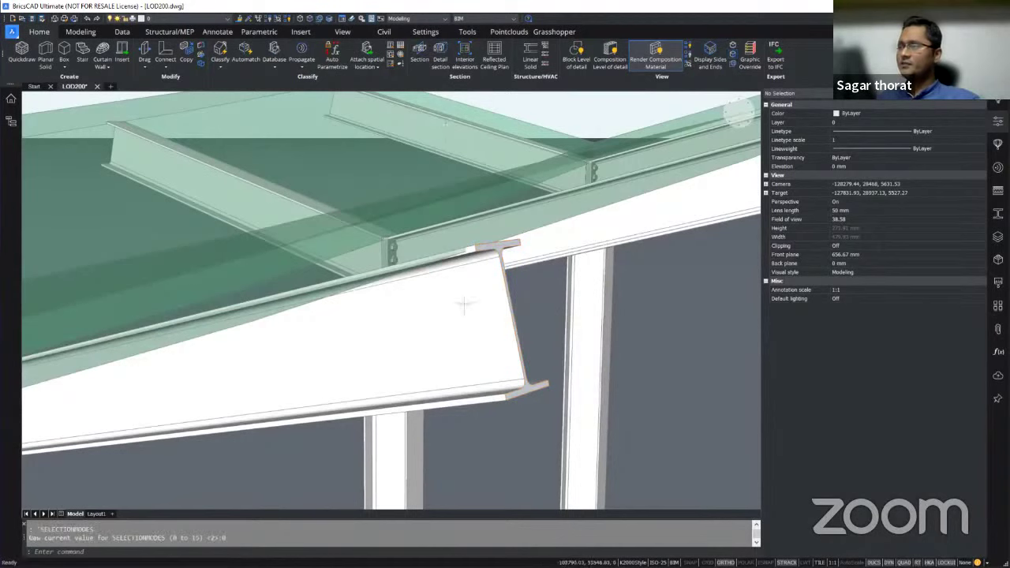
Select the same canopy beam as a whole solid, examine its BIM type, profile and axis properties, and clear the selection
left_click(471, 317)
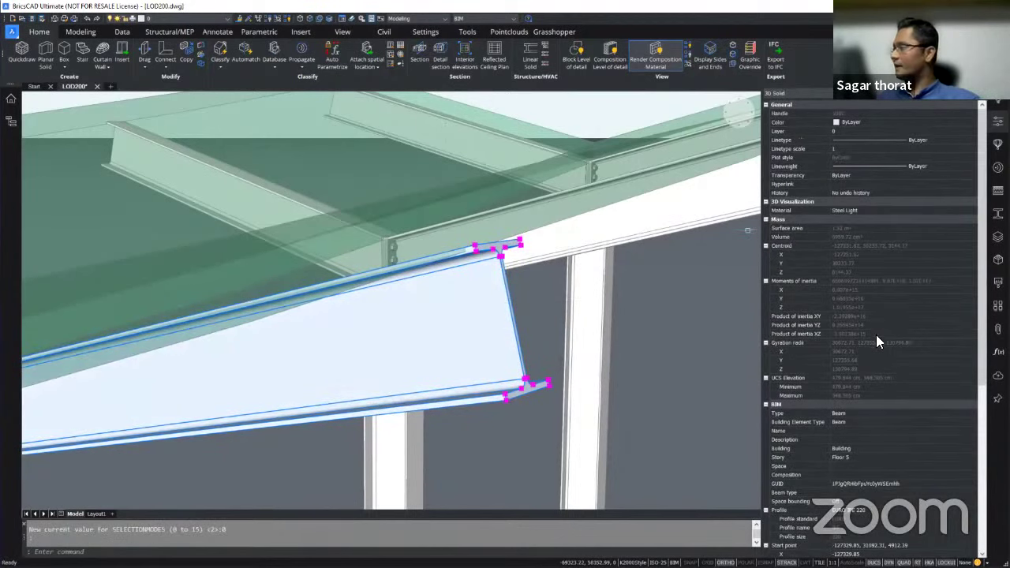
scroll(875, 472, "down", 7)
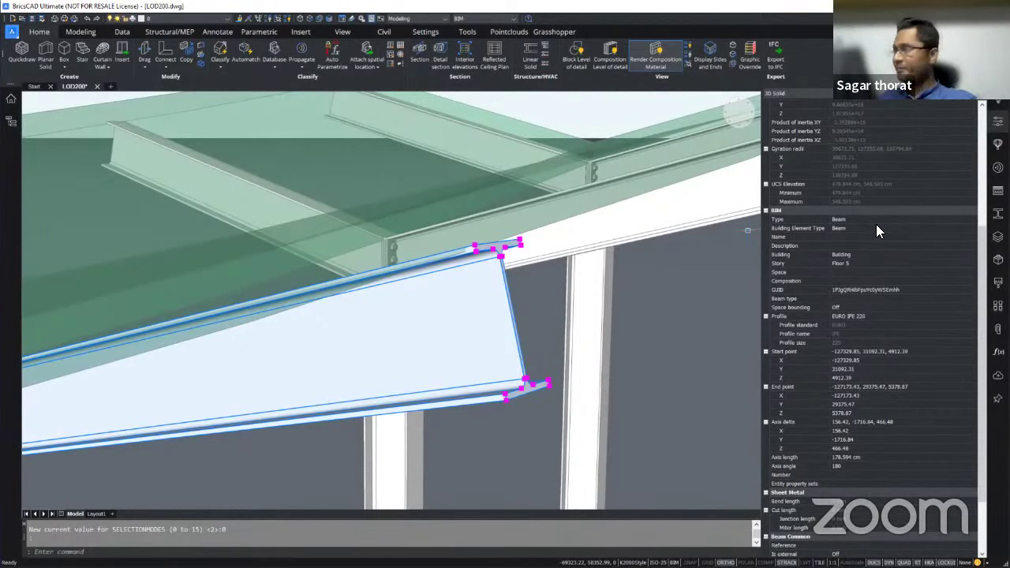
mouse_move(626, 242)
scroll(627, 239, "down", 6)
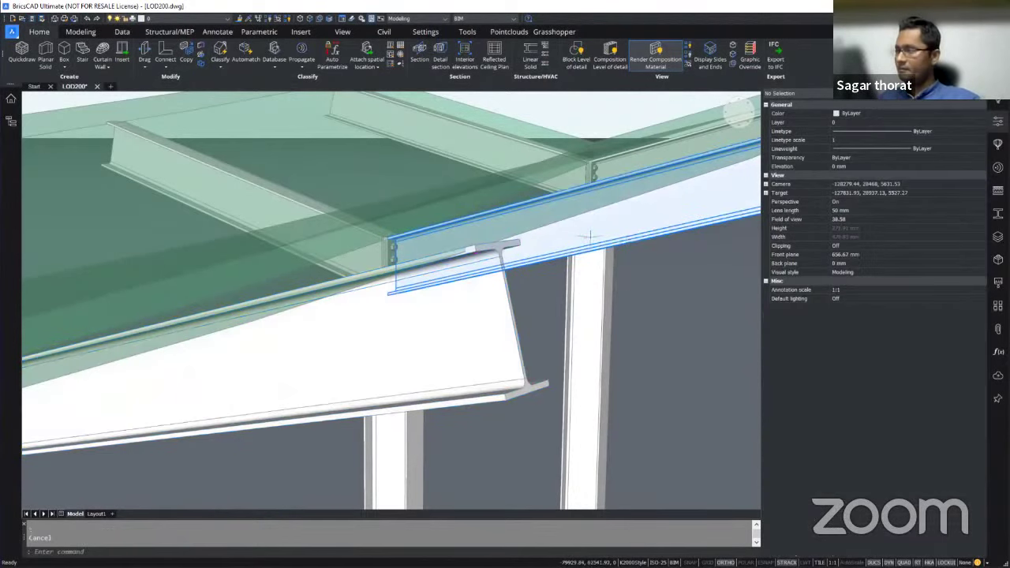
key("Escape")
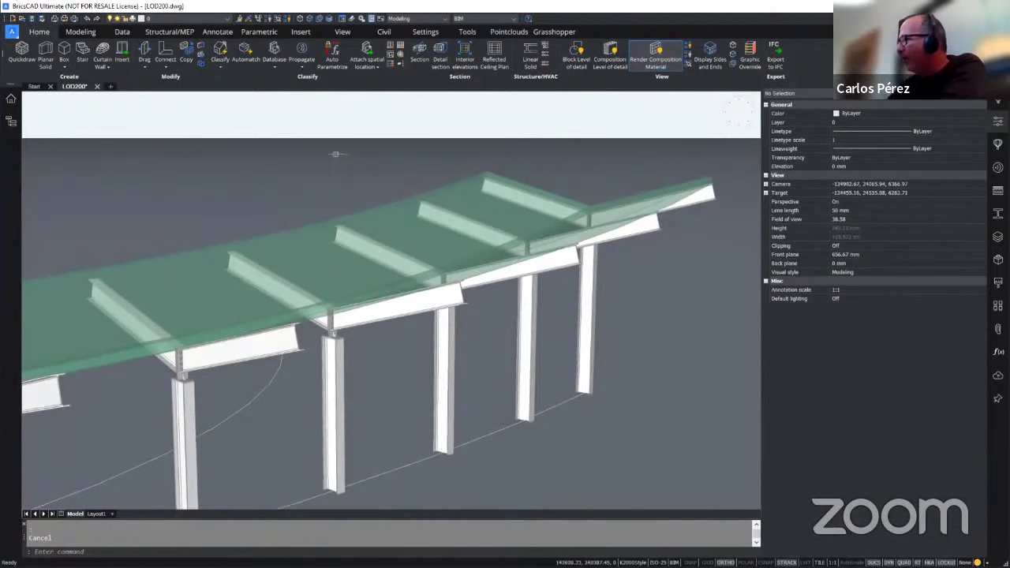